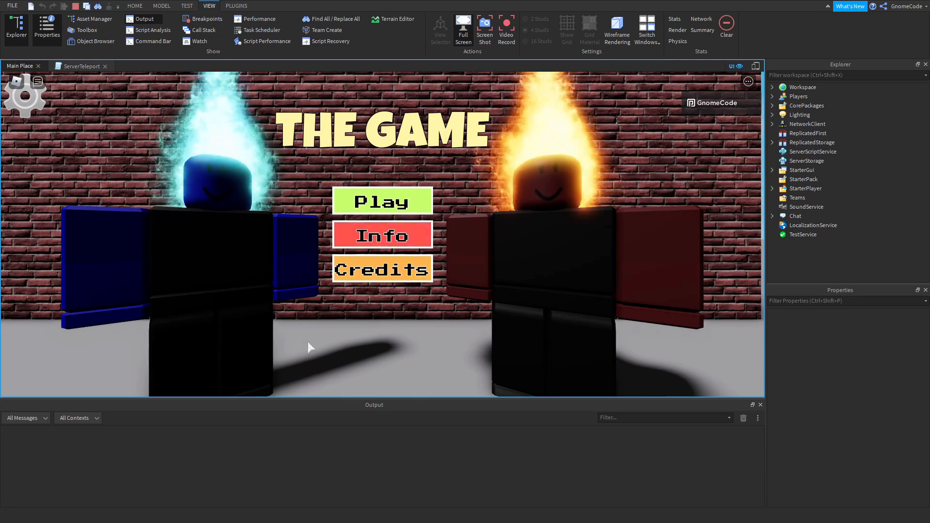
# Test the gear button by opening and closing the Coming Soon settings screen repeatedly in the running playtest.
pyautogui.click(27, 99)
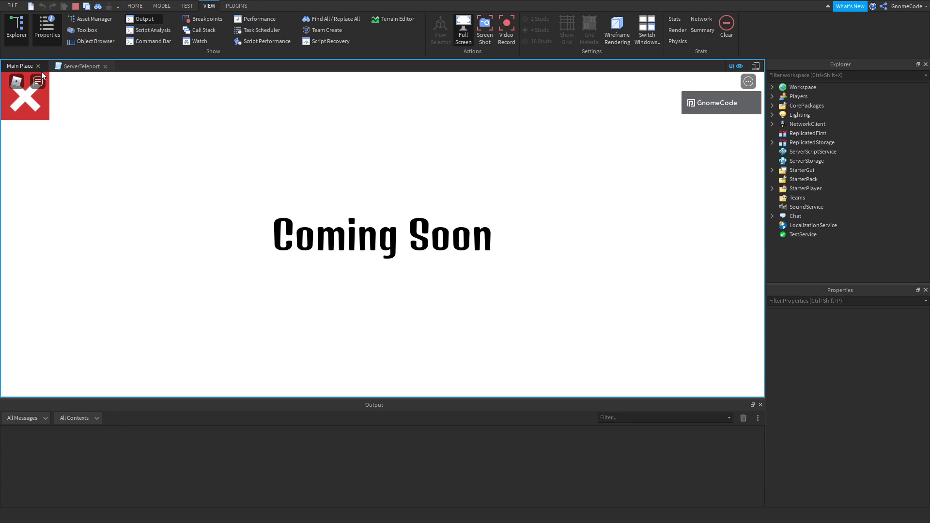
pyautogui.click(36, 109)
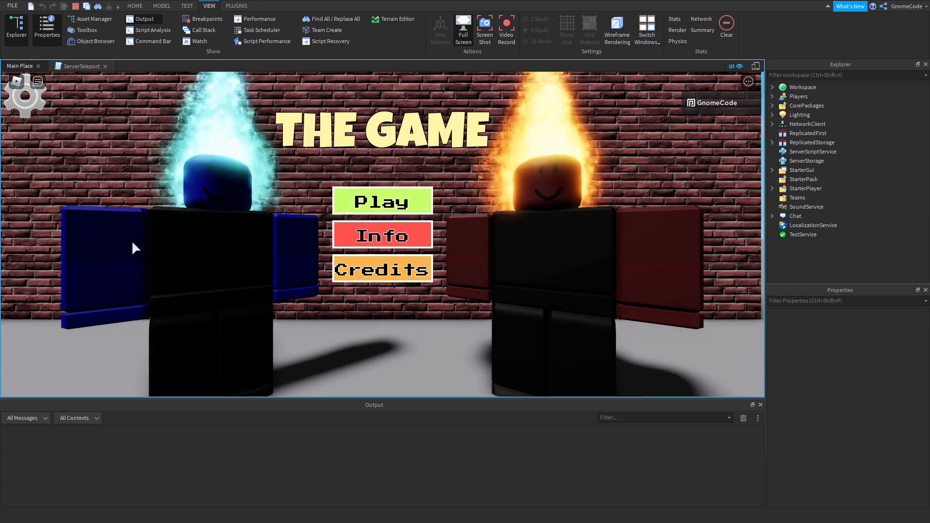
pyautogui.click(32, 106)
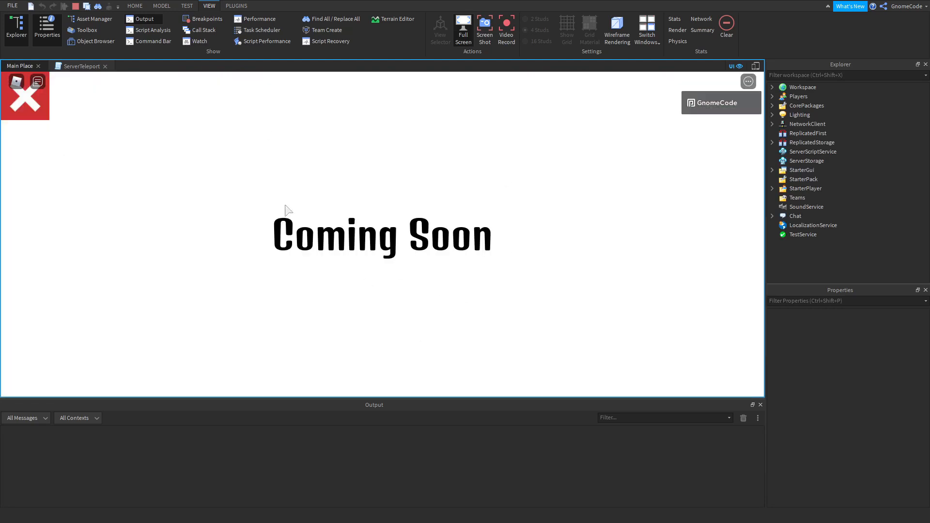
pyautogui.click(35, 113)
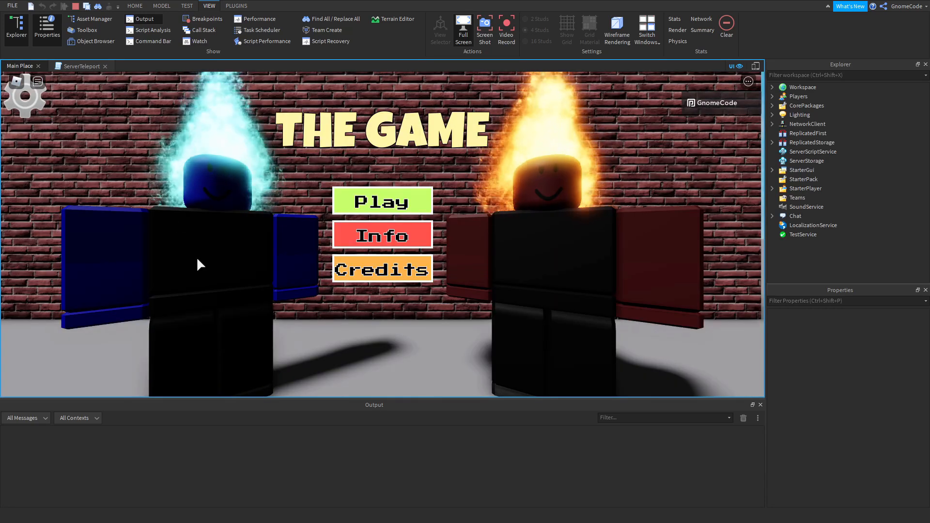
pyautogui.click(38, 111)
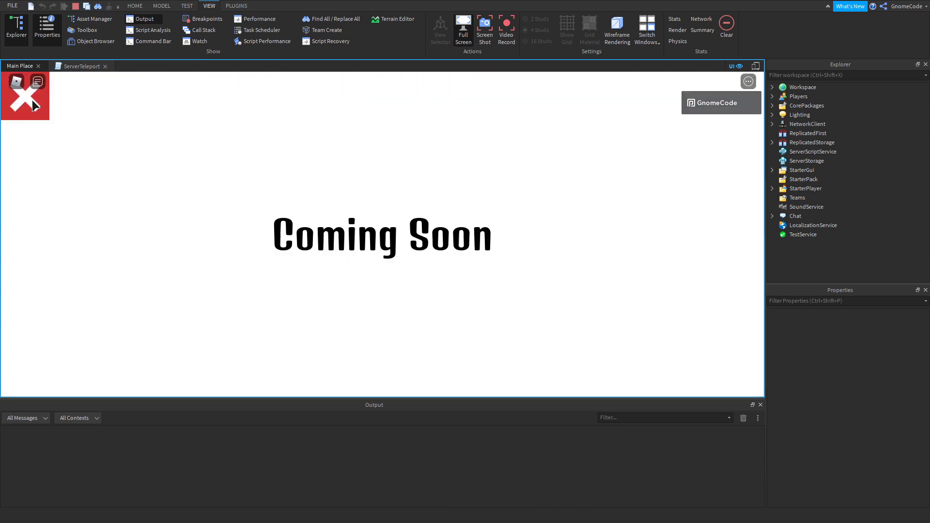
pyautogui.click(39, 112)
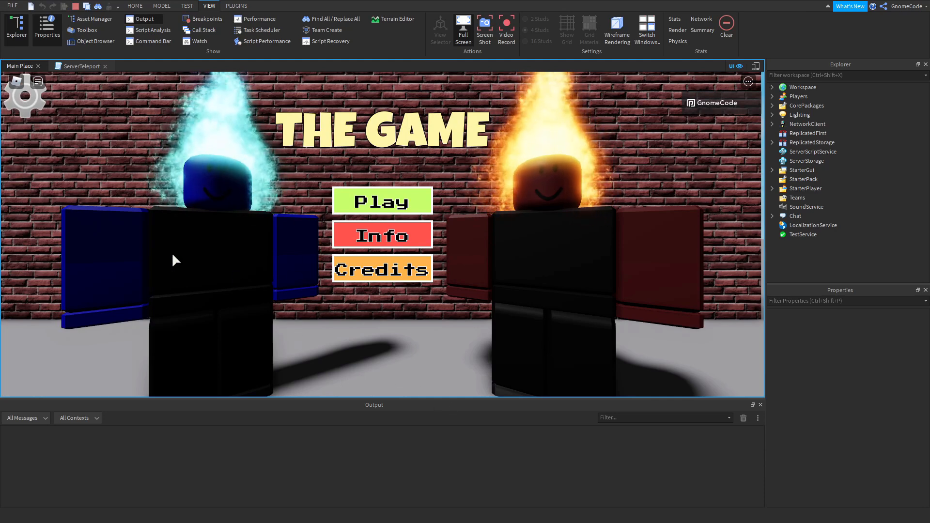
pyautogui.click(32, 104)
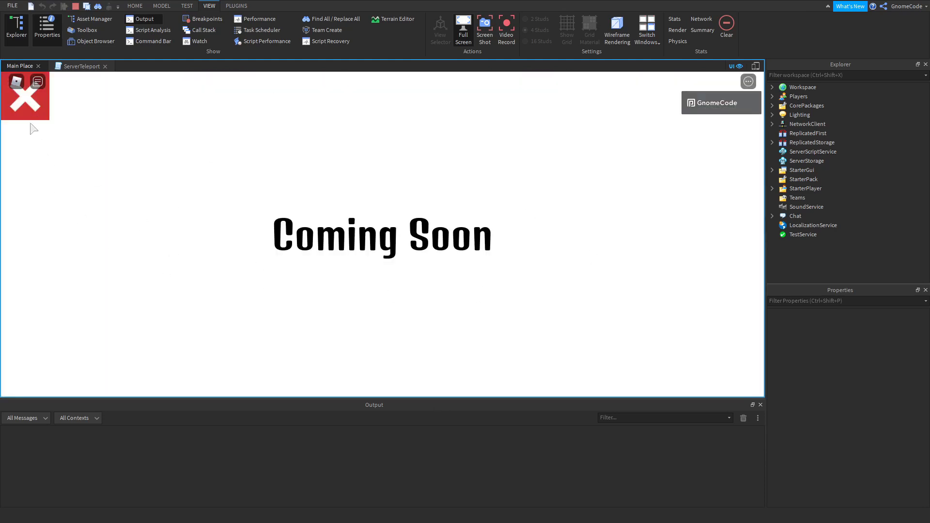
pyautogui.click(34, 105)
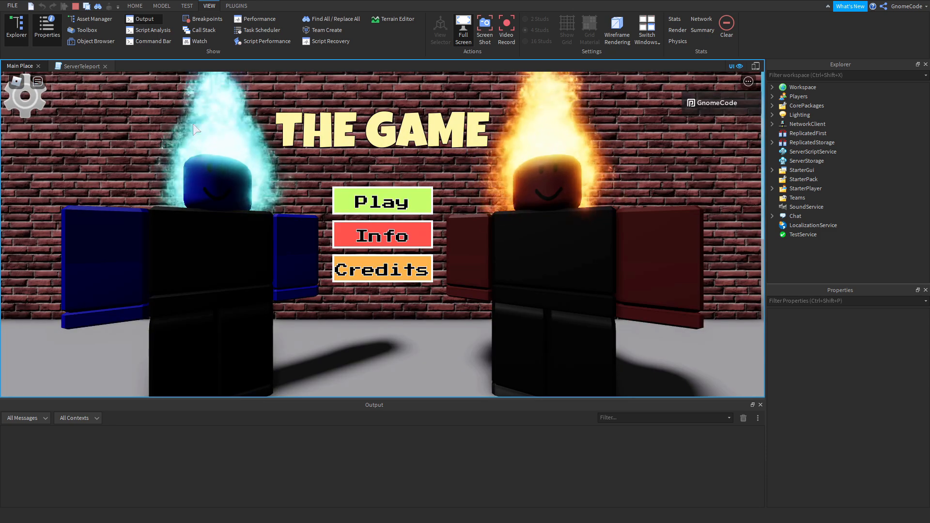
# Start the game from the main menu, walk the character briefly, and stop the playtest.
pyautogui.click(421, 202)
pyautogui.press('w')
pyautogui.moveTo(476, 216); pyautogui.dragTo(480, 221, button='right')
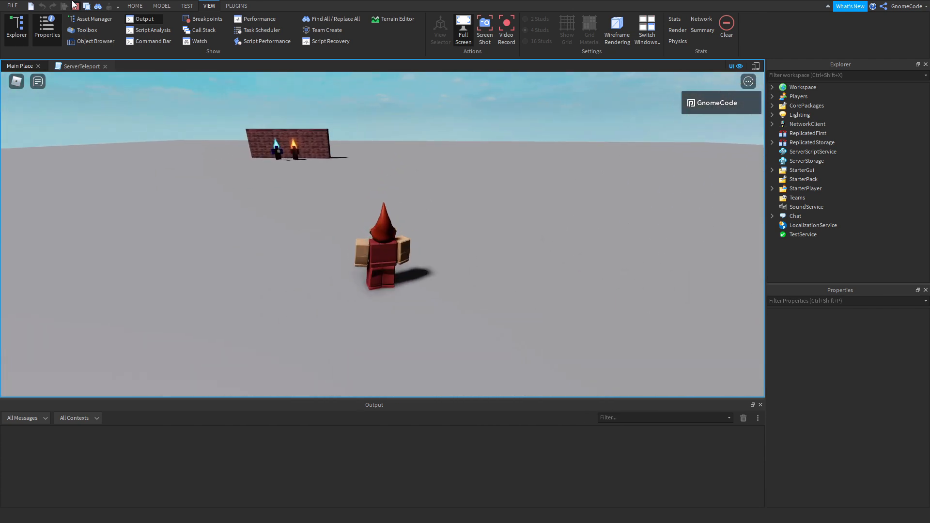
pyautogui.click(76, 6)
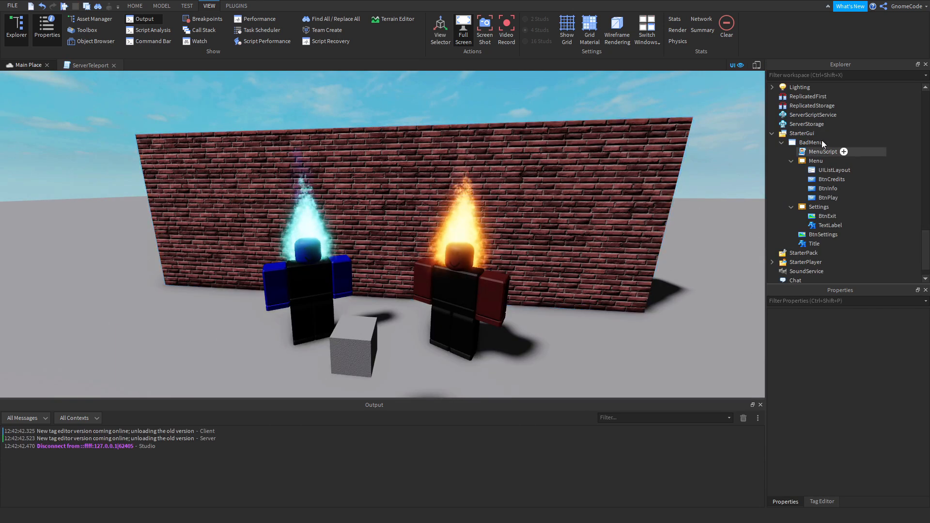
# Enable the BadMenu ScreenGui and make its BtnInfo, BtnCredits and BtnSettings buttons invisible.
pyautogui.click(797, 141)
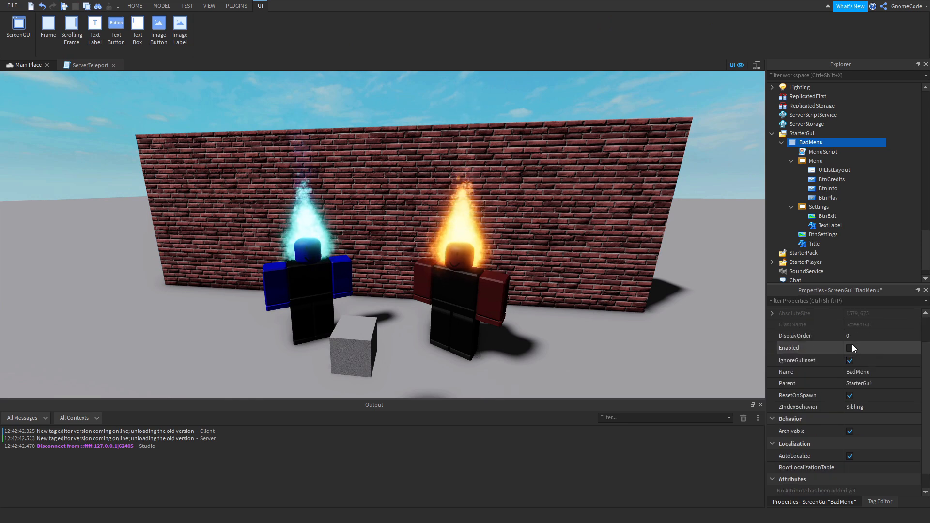
pyautogui.click(850, 348)
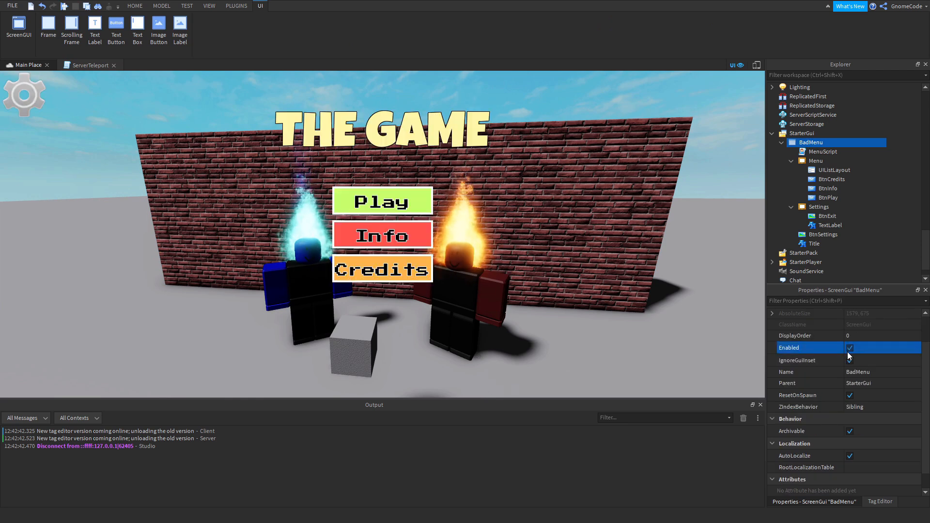
pyautogui.click(829, 192)
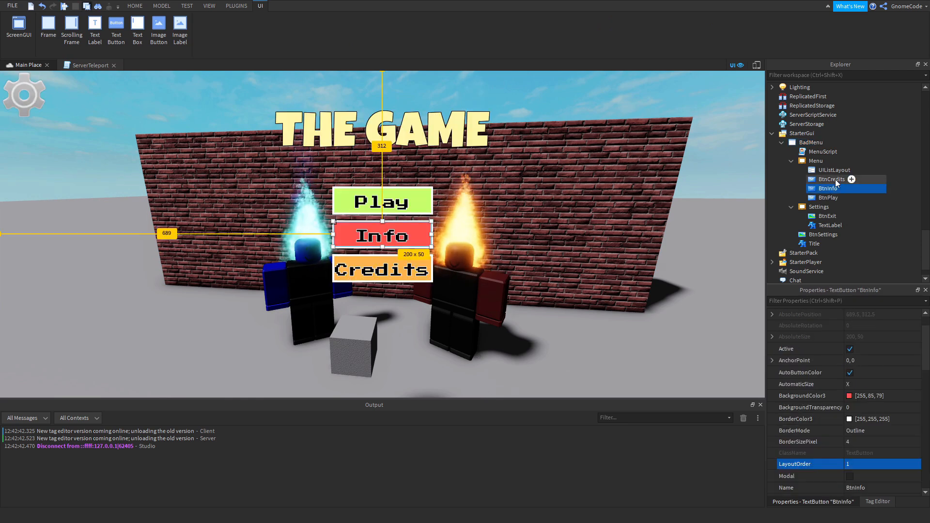
pyautogui.keyDown('ctrl'); pyautogui.click(827, 180); pyautogui.keyUp('ctrl')
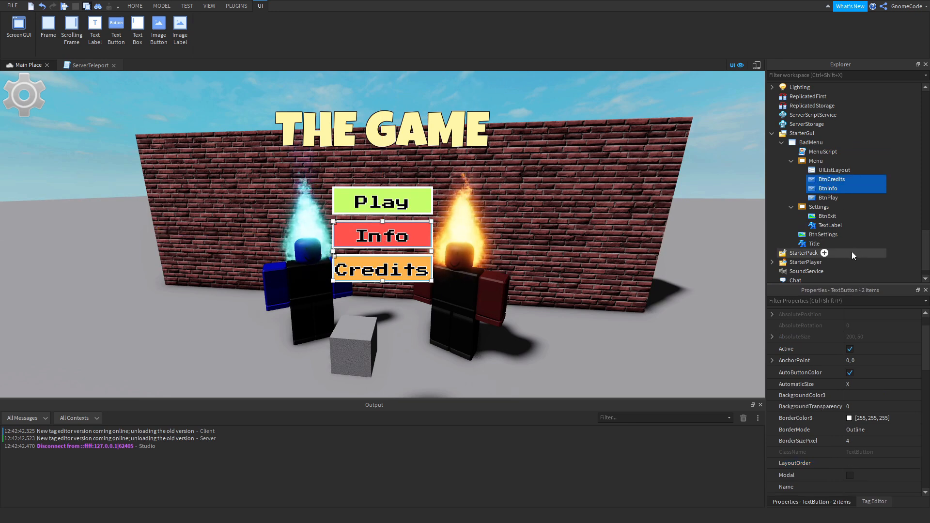
pyautogui.keyDown('ctrl'); pyautogui.click(821, 235); pyautogui.keyUp('ctrl')
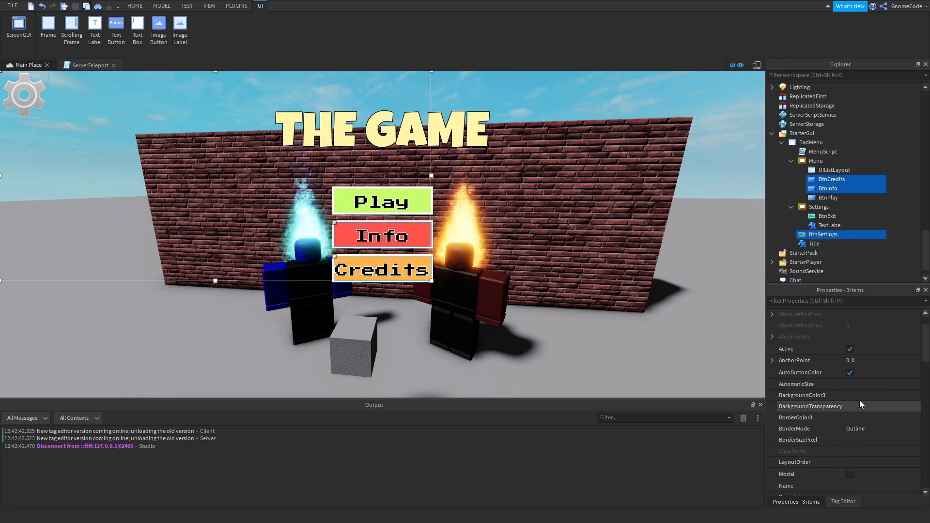
pyautogui.scroll(-3, 860, 391)
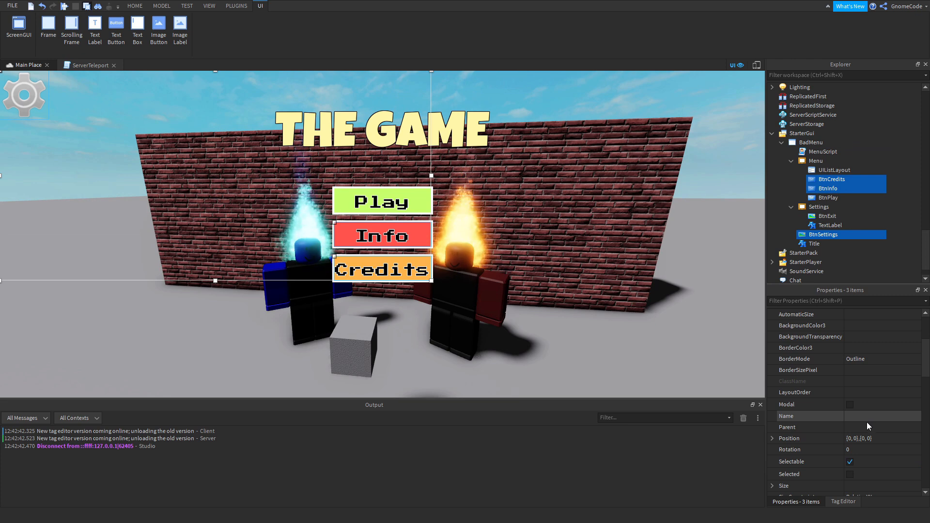
pyautogui.scroll(-1, 884, 451)
pyautogui.scroll(-2, 882, 456)
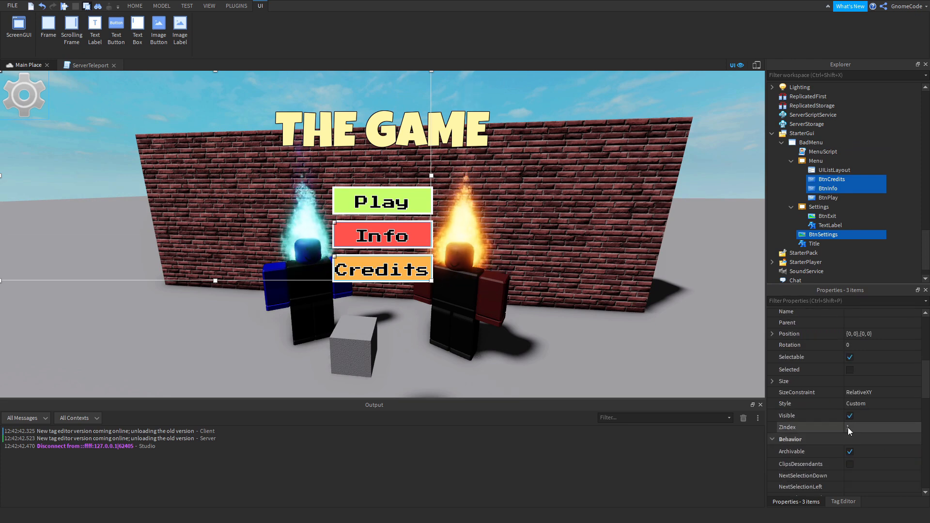
pyautogui.click(850, 416)
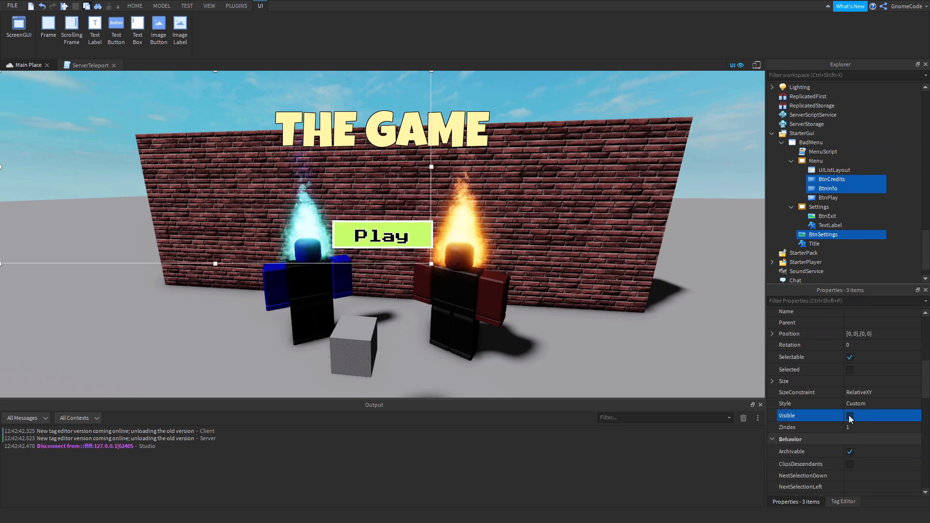
pyautogui.click(826, 188)
pyautogui.click(828, 179)
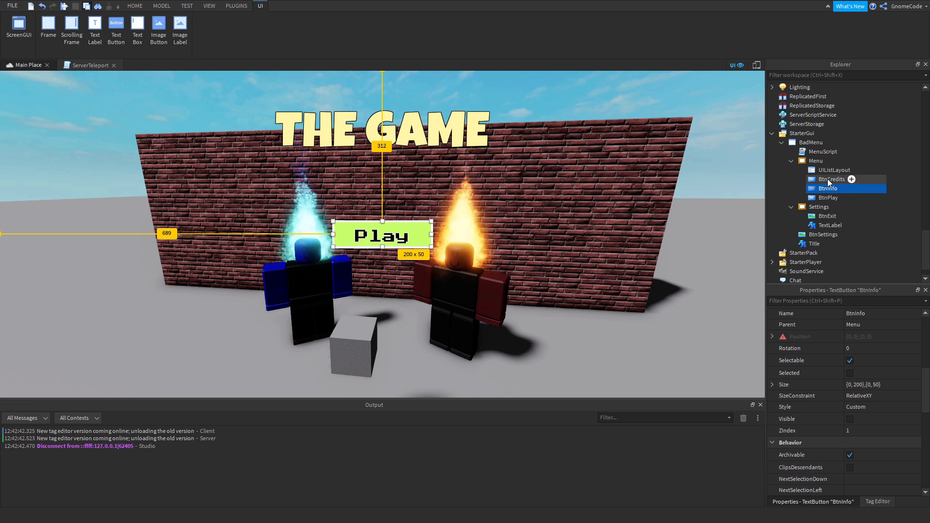
# Run a playtest, start the game from the simplified menu, and walk the character around the green portal.
pyautogui.click(64, 6)
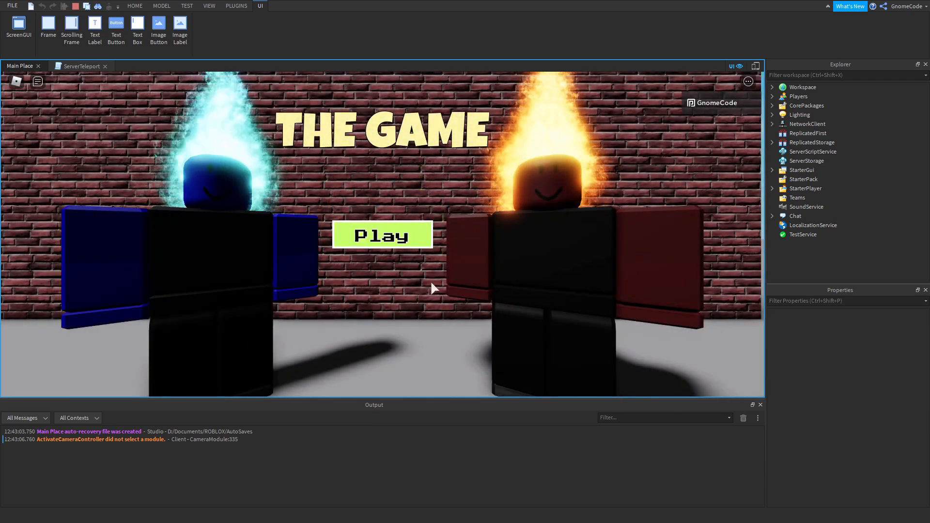
pyautogui.click(429, 244)
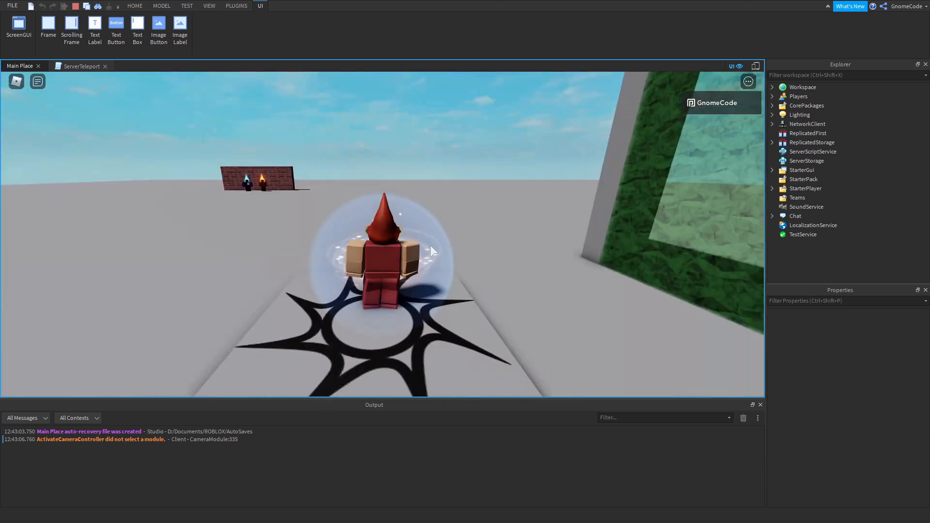
pyautogui.moveTo(430, 245); pyautogui.dragTo(469, 258, button='right')
pyautogui.scroll(-4, 453, 249)
pyautogui.scroll(-2, 452, 249)
pyautogui.press('d')
pyautogui.scroll(3, 453, 249)
pyautogui.press('a')
pyautogui.press('w')
pyautogui.press('s')
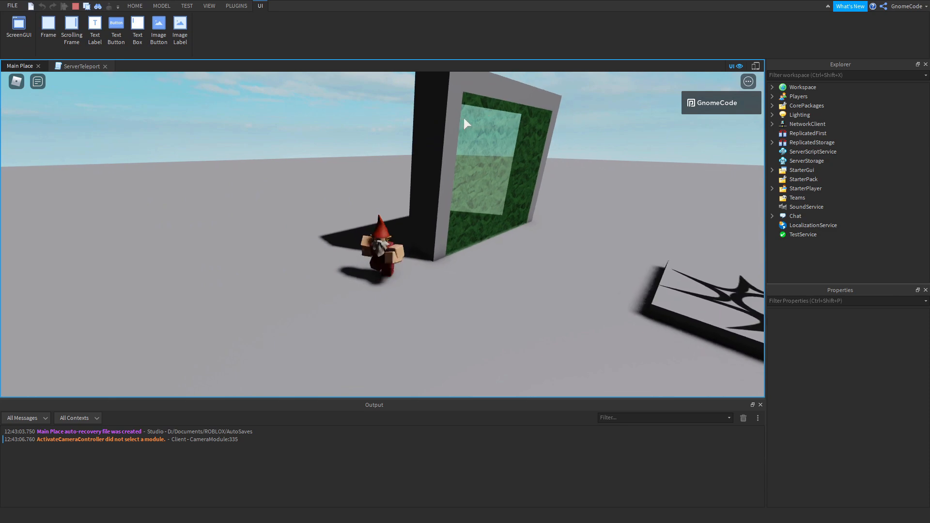
# Walk the character into the green portal to test the teleport in Studio.
pyautogui.moveTo(464, 119); pyautogui.dragTo(512, 238, button='right')
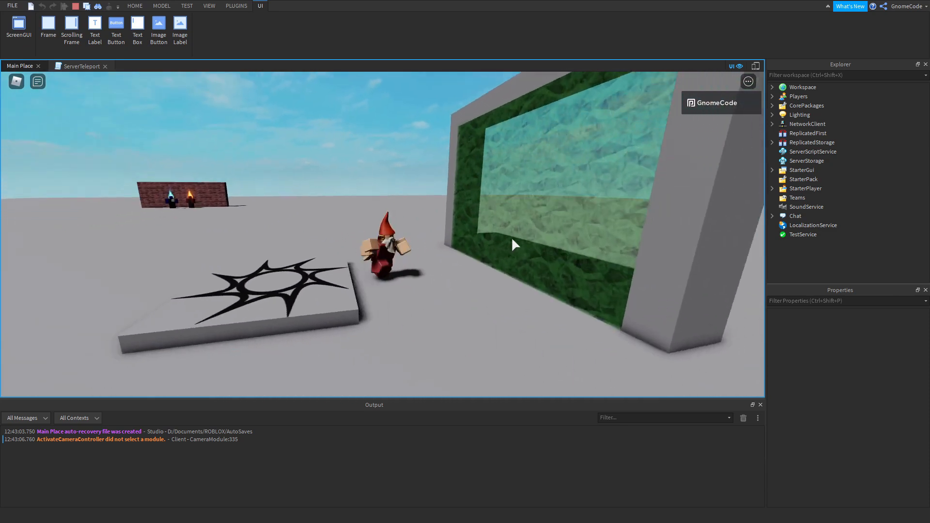
pyautogui.press('d')
pyautogui.press('w')
pyautogui.press('s')
pyautogui.moveTo(423, 234); pyautogui.dragTo(423, 234, button='right')
pyautogui.press('d')
pyautogui.press('w')
pyautogui.press('s')
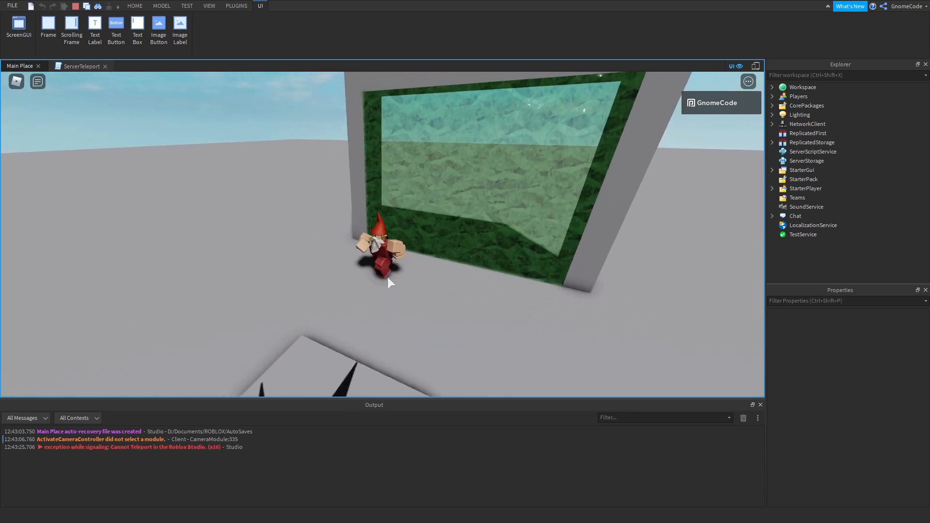
# Enlarge the Output text to examine the teleport messages, and walk the character around between the portal and the spawn pad.
pyautogui.keyDown('ctrl'); pyautogui.scroll(2, 114, 480); pyautogui.keyUp('ctrl')
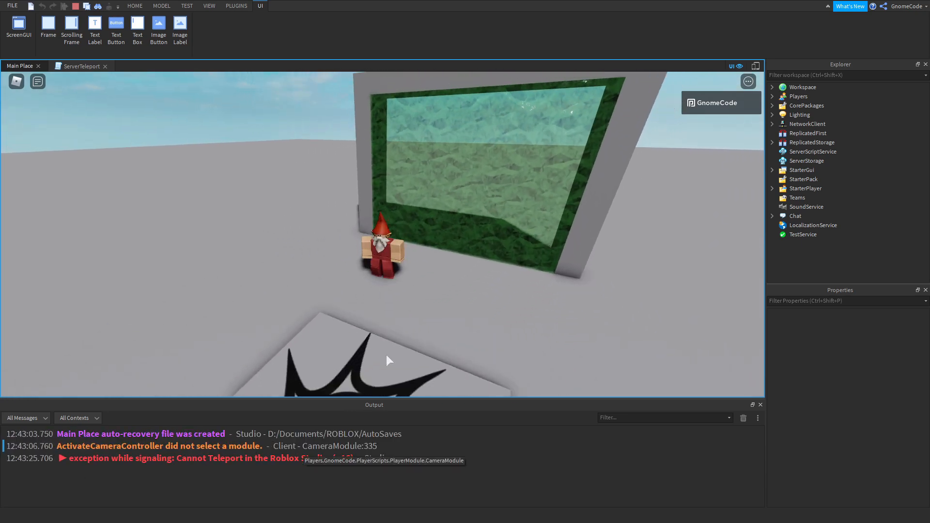
pyautogui.press('w')
pyautogui.moveTo(423, 273); pyautogui.dragTo(423, 273, button='right')
pyautogui.scroll(-3, 423, 273)
pyautogui.press('a')
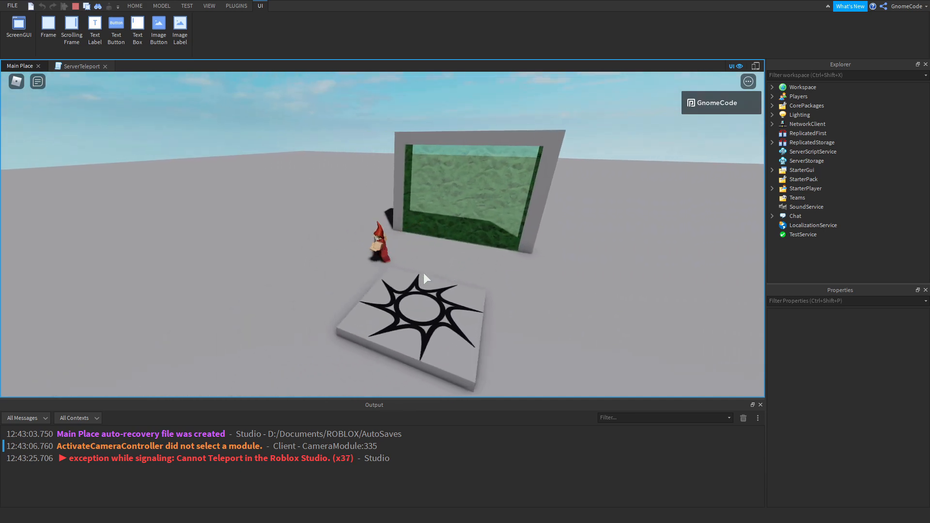
pyautogui.press('s')
pyautogui.press('w')
pyautogui.press('s')
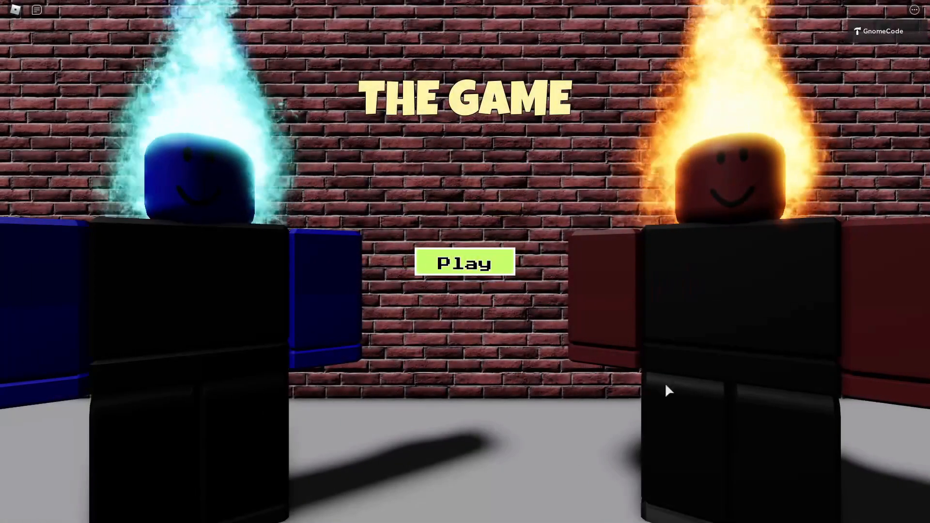
# Switch to the Roblox player, start the game from its menu, and use the red portal in the second place to return.
pyautogui.click(435, 262)
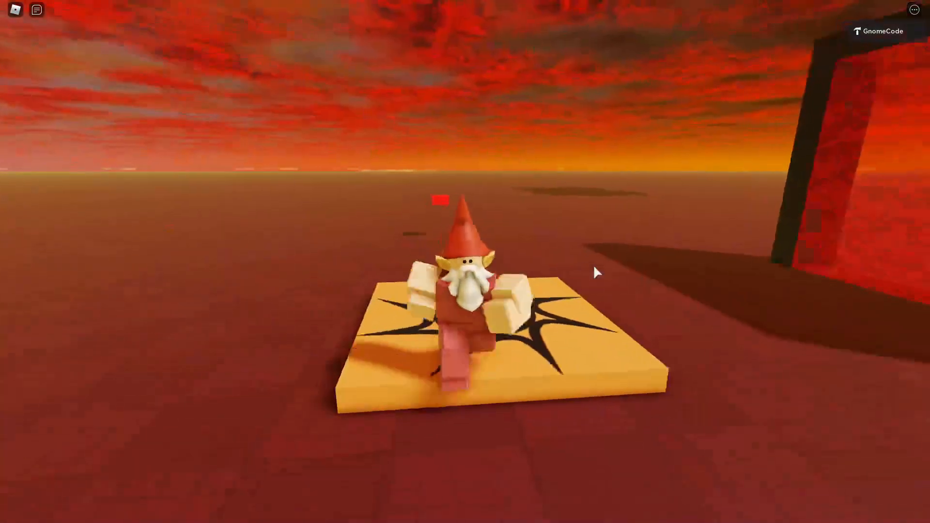
pyautogui.moveTo(594, 267); pyautogui.dragTo(595, 267, button='right')
pyautogui.scroll(-3, 594, 267)
pyautogui.press('a')
pyautogui.press('w')
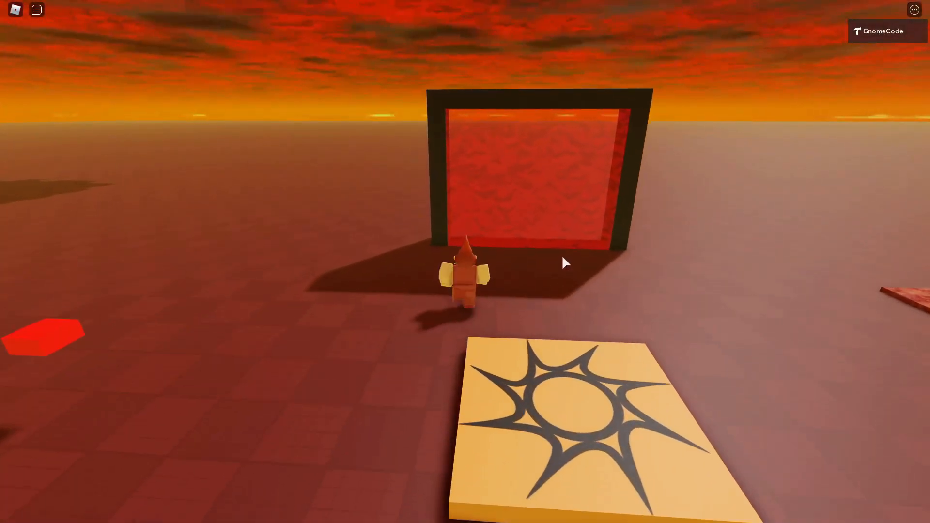
pyautogui.press('d')
pyautogui.press('a')
pyautogui.press('w')
pyautogui.moveTo(521, 250); pyautogui.dragTo(521, 250, button='right')
pyautogui.scroll(3, 521, 249)
pyautogui.press('w')
pyautogui.scroll(-4, 521, 249)
pyautogui.press('d')
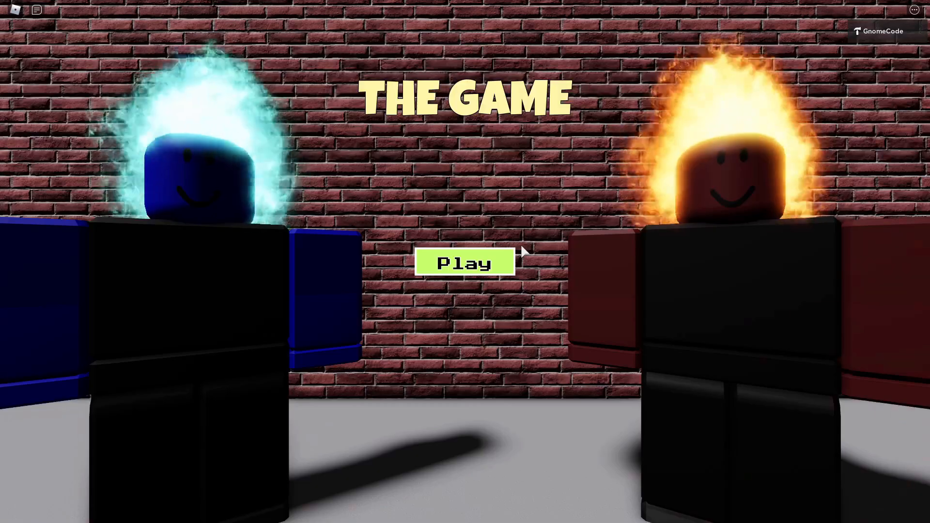
# Start the game from the menu again and walk the character around the spawn pad near the green portal.
pyautogui.click(468, 264)
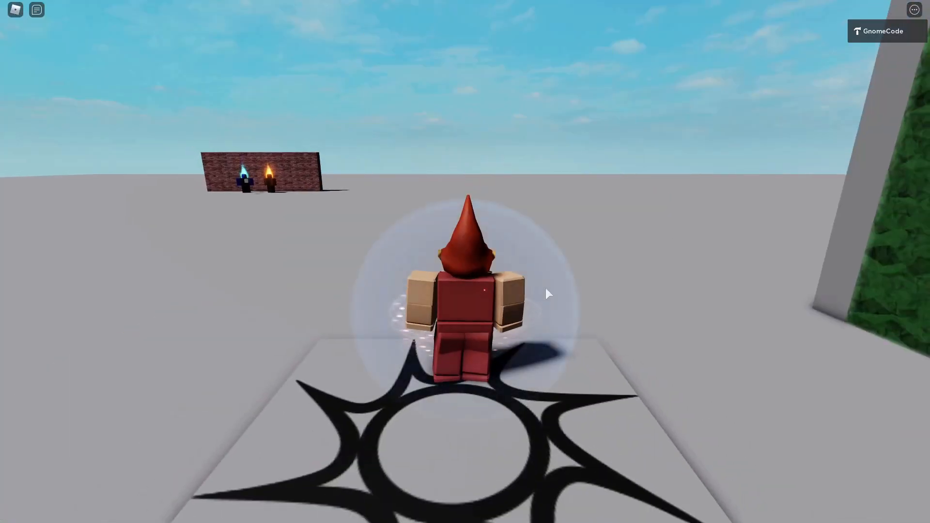
pyautogui.moveTo(545, 288); pyautogui.dragTo(566, 287, button='right')
pyautogui.scroll(-5, 559, 287)
pyautogui.scroll(3, 562, 287)
pyautogui.press('w')
pyautogui.scroll(4, 566, 287)
pyautogui.press('a')
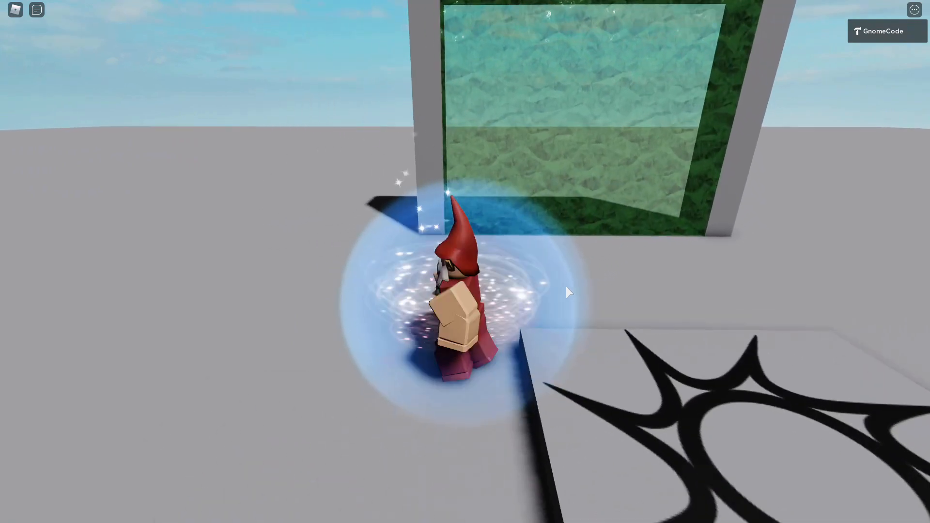
pyautogui.press('w')
pyautogui.press('d')
pyautogui.press('s')
# Walk the character into the green portal to test teleporting from the main place again.
pyautogui.moveTo(575, 286); pyautogui.dragTo(575, 286, button='right')
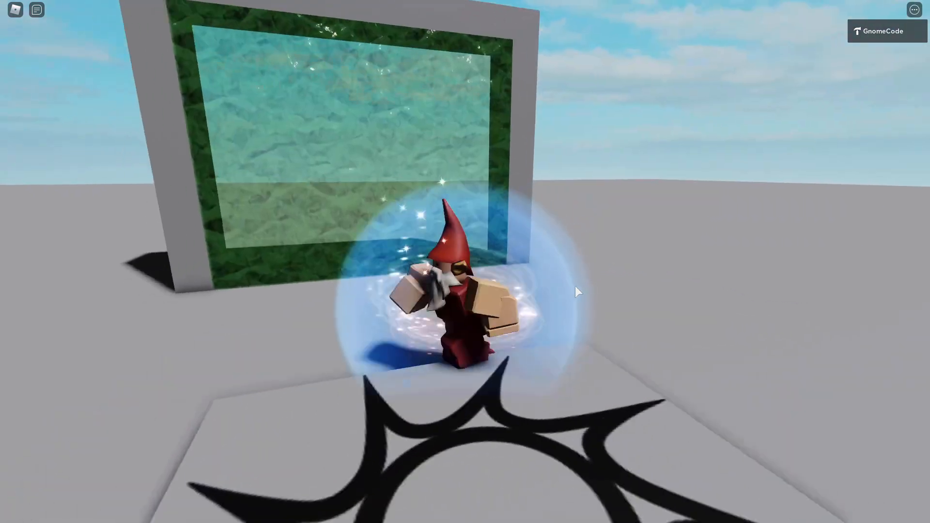
pyautogui.scroll(-5, 575, 286)
pyautogui.press('w')
pyautogui.scroll(5, 575, 286)
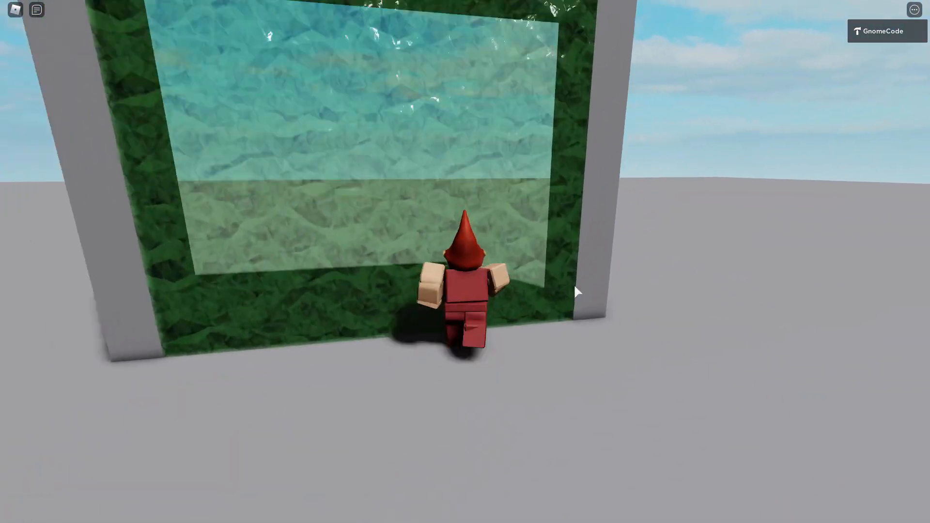
pyautogui.press('s')
pyautogui.press('w')
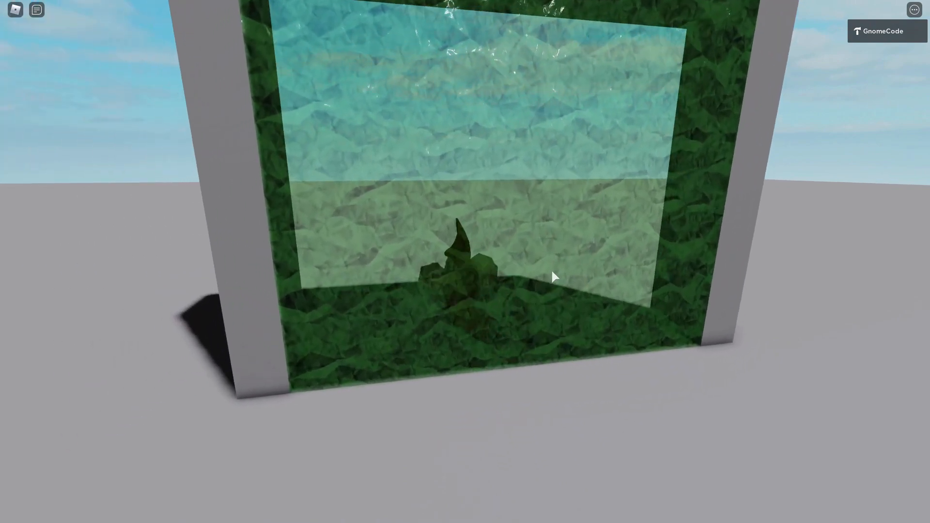
# Pass through the green portal and walk the character around the spawn pad in the second place.
pyautogui.press('a')
pyautogui.press('w')
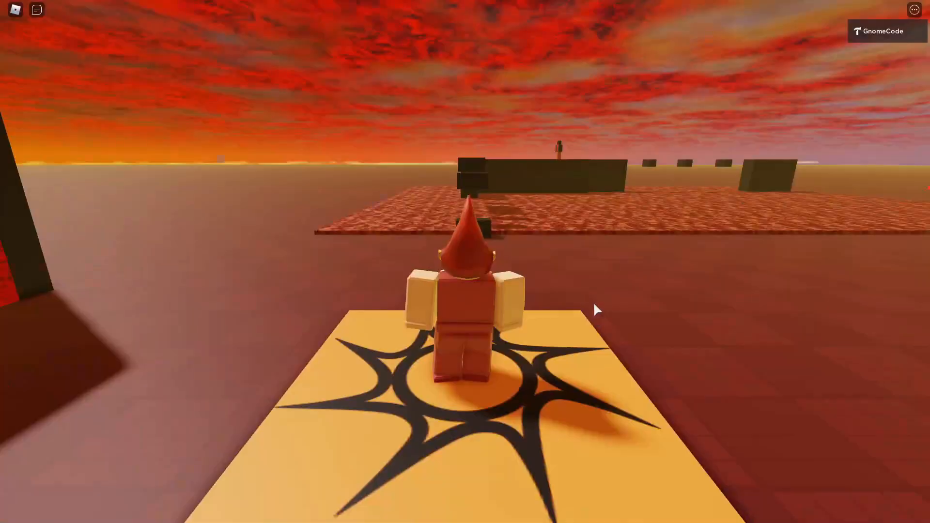
pyautogui.scroll(-5, 594, 303)
pyautogui.moveTo(594, 304); pyautogui.dragTo(594, 303, button='right')
pyautogui.press('d')
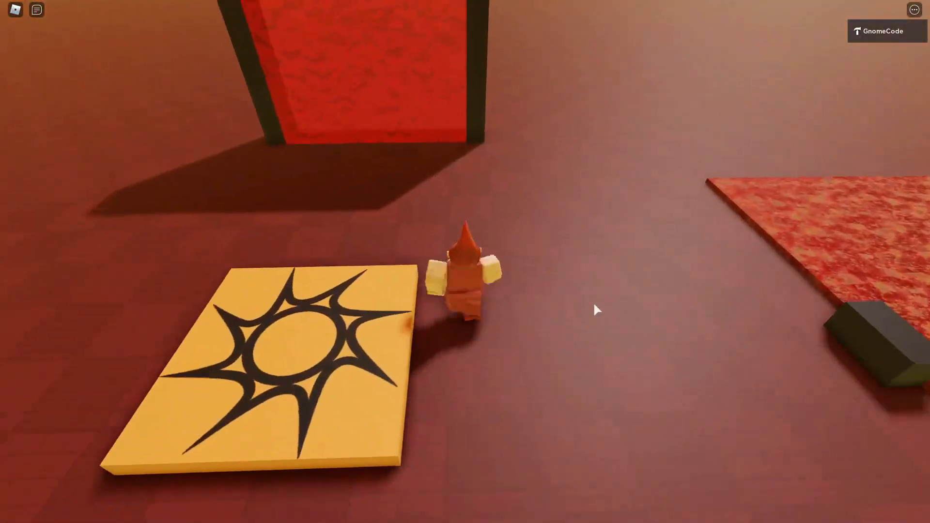
pyautogui.moveTo(595, 304); pyautogui.dragTo(595, 304, button='right')
pyautogui.scroll(-3, 594, 304)
pyautogui.press('a')
pyautogui.press('s')
pyautogui.press('d')
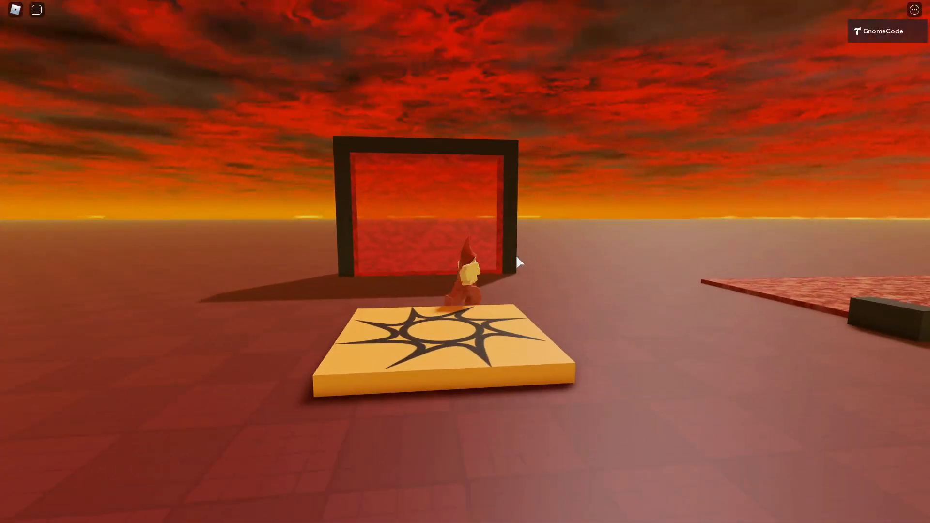
# Steer the character toward the red portal in the second place to test the return teleport.
pyautogui.moveTo(522, 254); pyautogui.dragTo(539, 242, button='right')
pyautogui.press('a')
pyautogui.press('d')
pyautogui.scroll(3, 517, 246)
pyautogui.press('a')
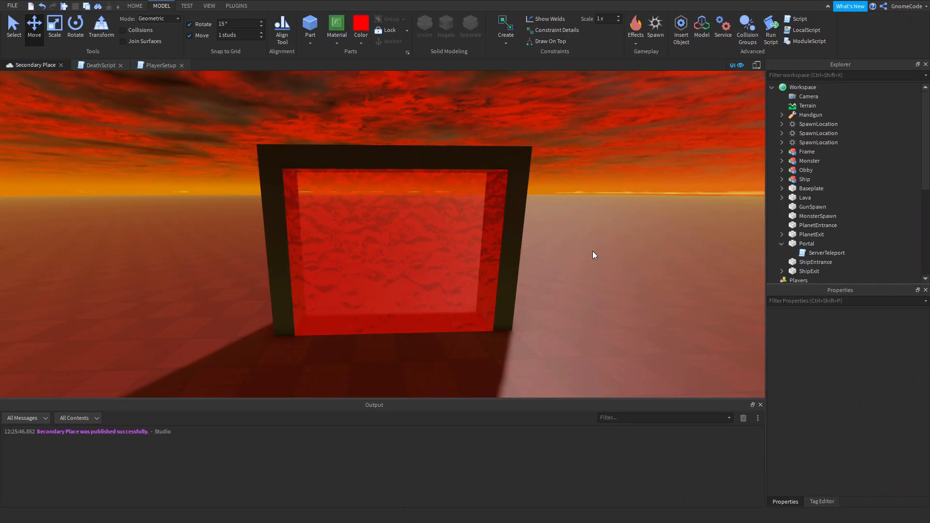
# Close the PlayerSetup and DeathScript scripts in Secondary Place and open the Portal part's ServerTeleport script.
pyautogui.click(181, 65)
pyautogui.click(120, 65)
pyautogui.click(343, 198)
pyautogui.scroll(-3, 853, 214)
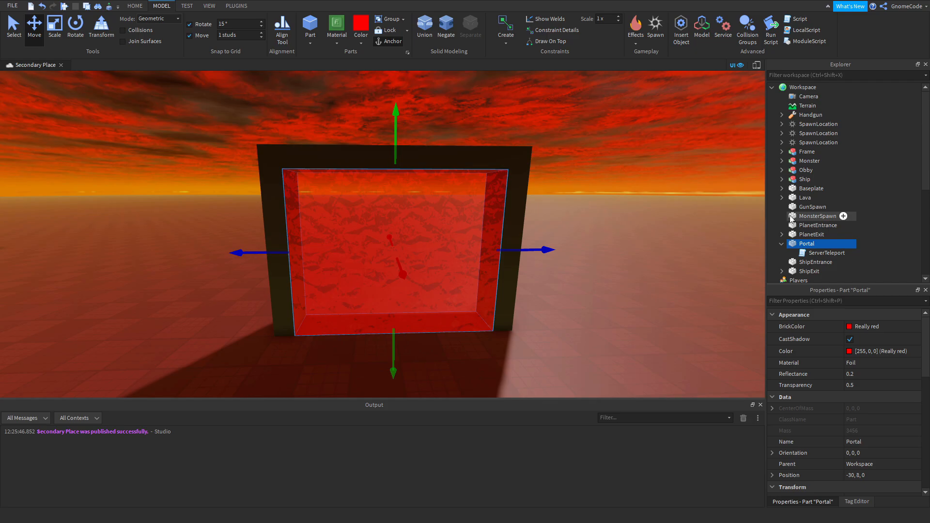
pyautogui.doubleClick(827, 206)
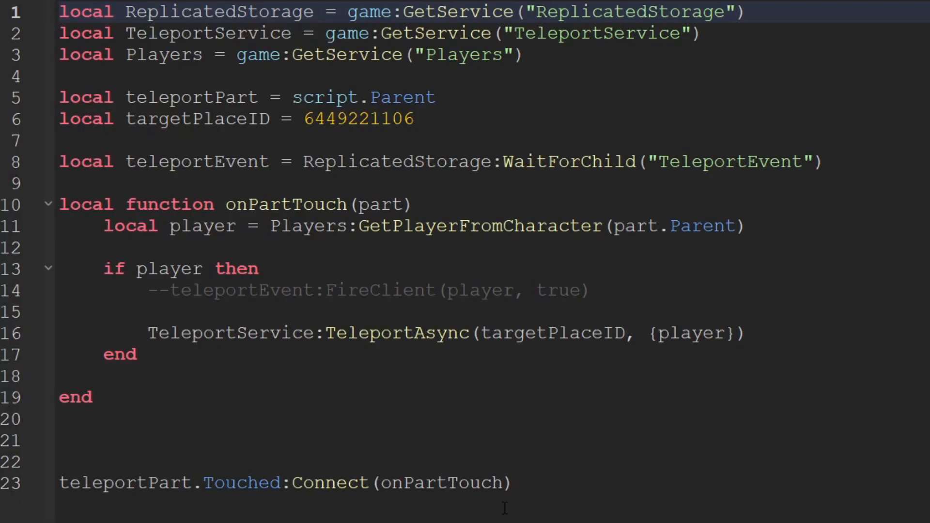
# Examine the Touched connection, the TeleportAsync call and the targetPlaceID value in the ServerTeleport script.
pyautogui.moveTo(551, 498); pyautogui.dragTo(59, 483)
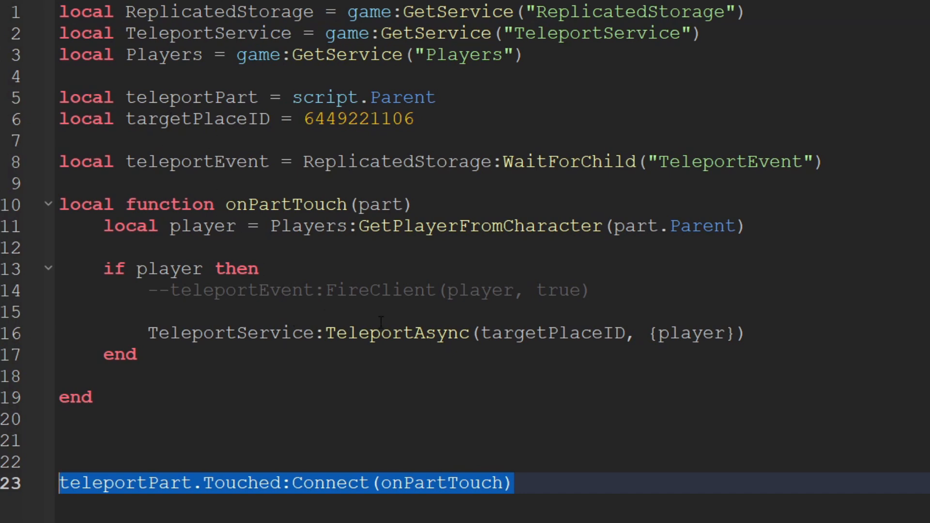
pyautogui.click(436, 333)
pyautogui.hotkey('shift', 'Down')
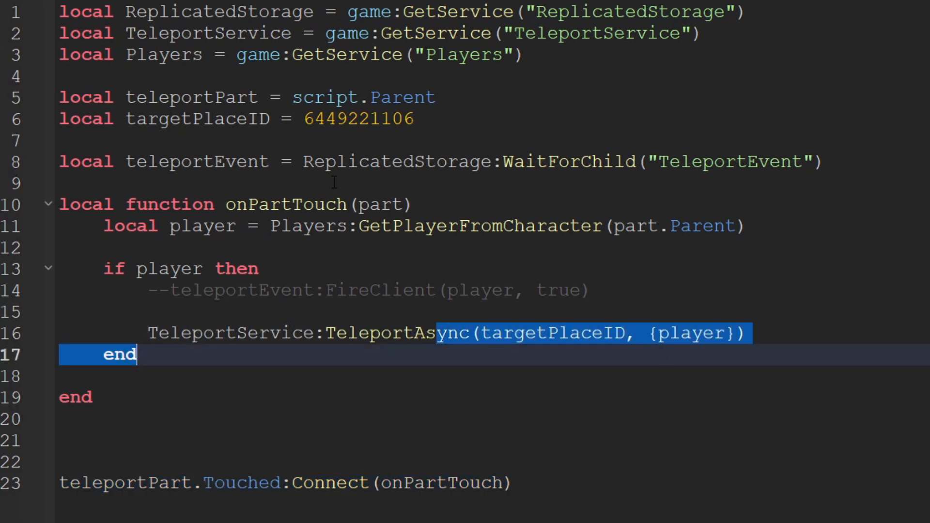
pyautogui.doubleClick(346, 127)
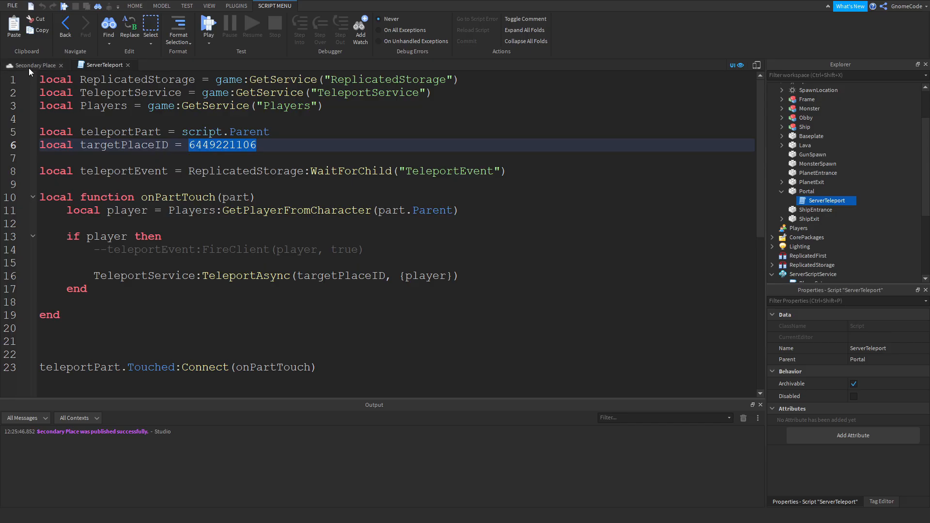
# Temporarily enable TeleportGui in StarterGui to examine its Frame and TextLabel, and disable it again.
pyautogui.click(27, 66)
pyautogui.scroll(-4, 853, 187)
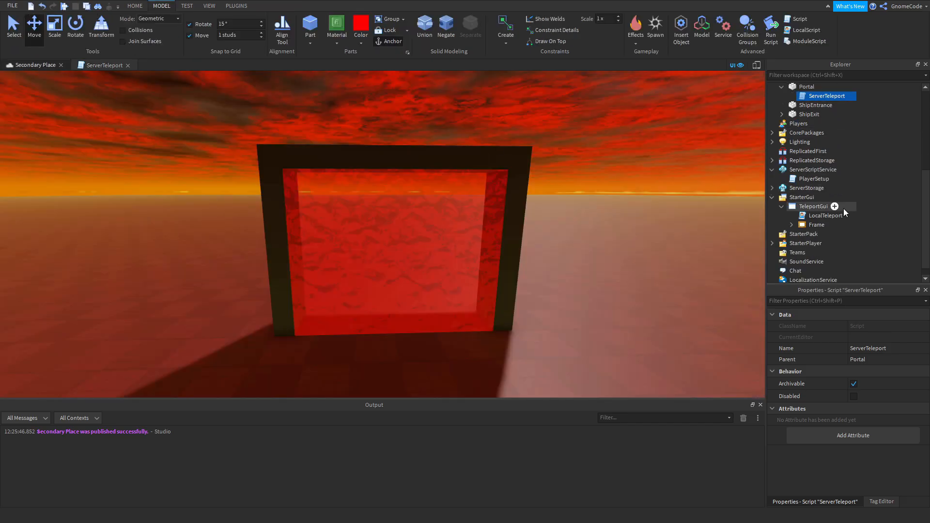
pyautogui.click(812, 206)
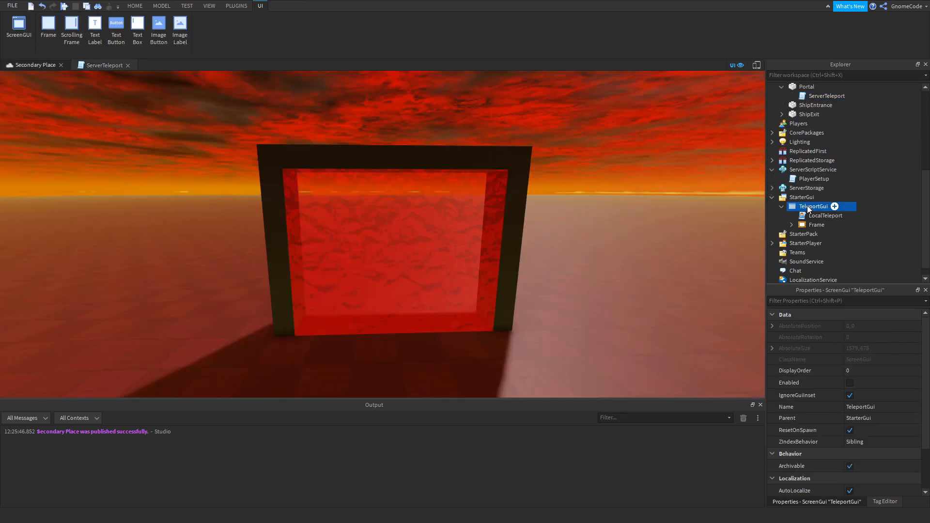
pyautogui.click(850, 383)
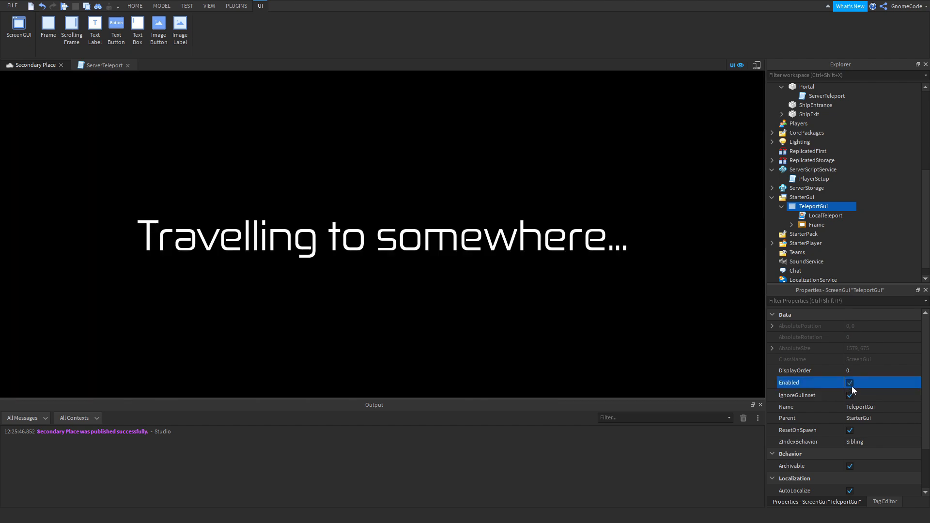
pyautogui.click(805, 225)
pyautogui.click(792, 224)
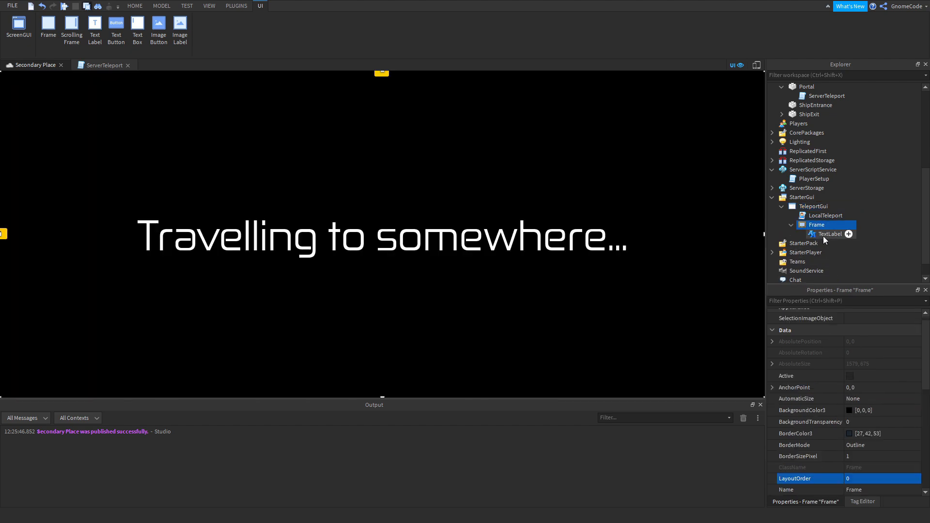
pyautogui.click(824, 235)
pyautogui.click(807, 225)
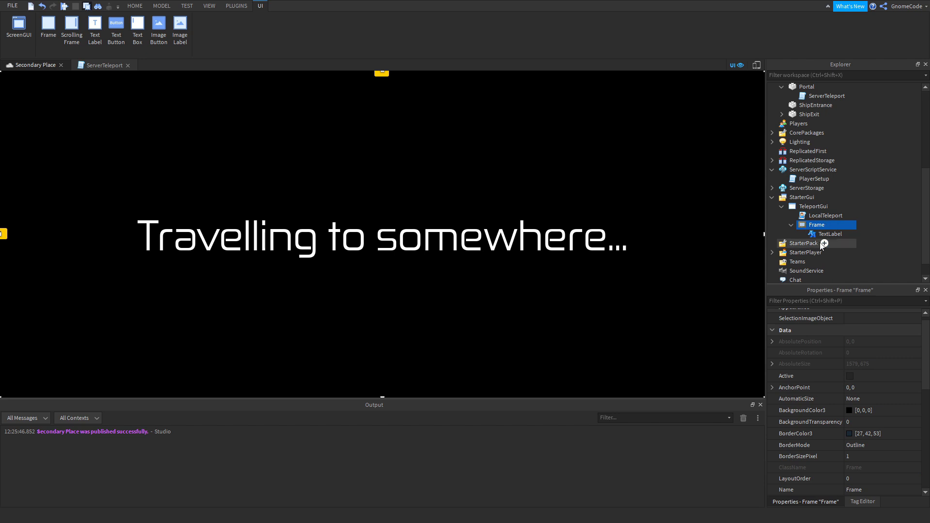
pyautogui.click(812, 207)
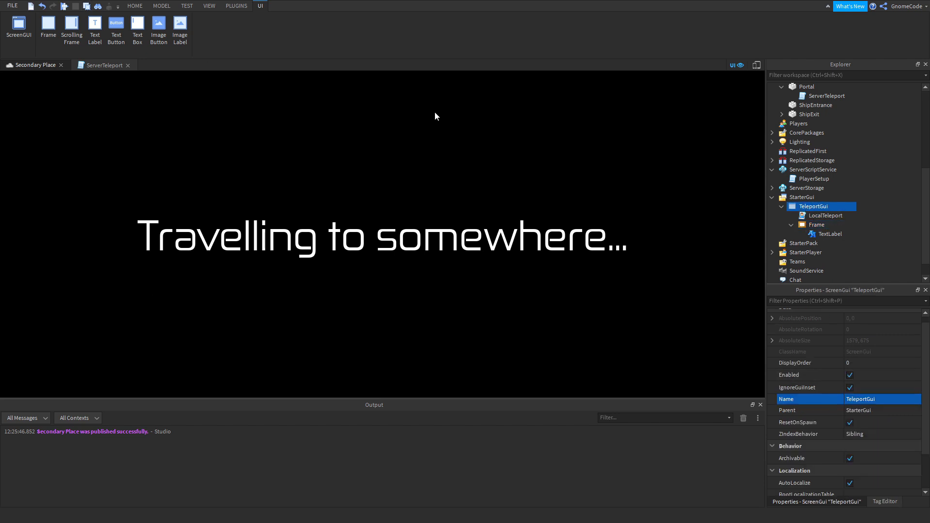
pyautogui.click(850, 375)
# Expand ReplicatedStorage and inspect the TeleportEvent remote event.
pyautogui.click(812, 160)
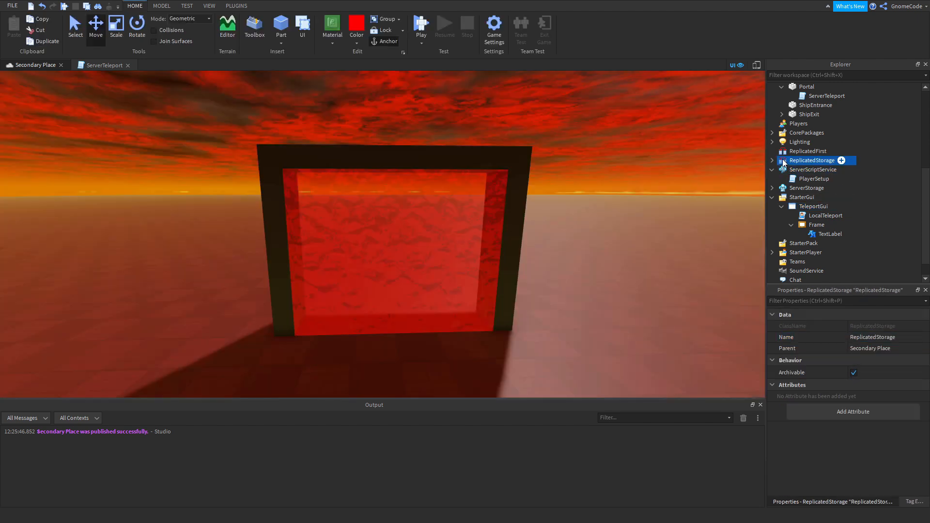
pyautogui.click(772, 161)
pyautogui.click(809, 169)
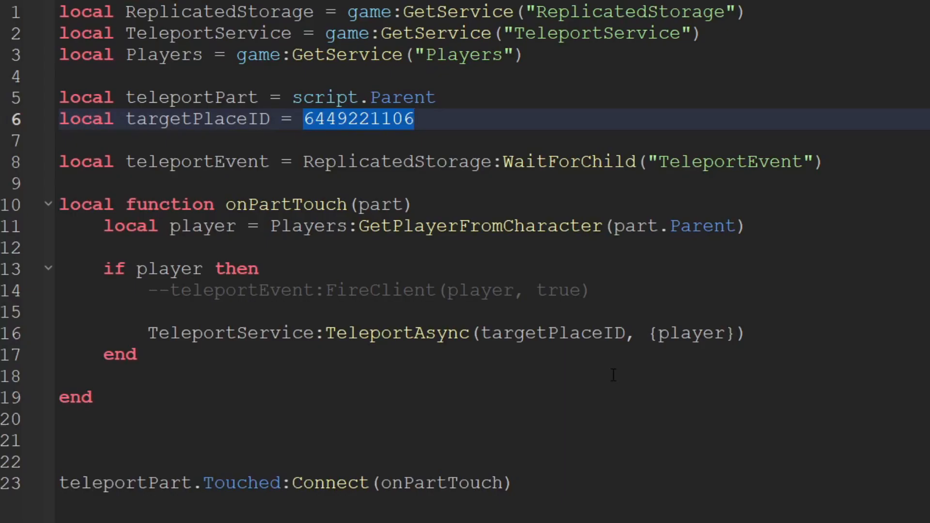
# Uncomment the teleportEvent:FireClient(player, true) line in the ServerTeleport script.
pyautogui.click(265, 315)
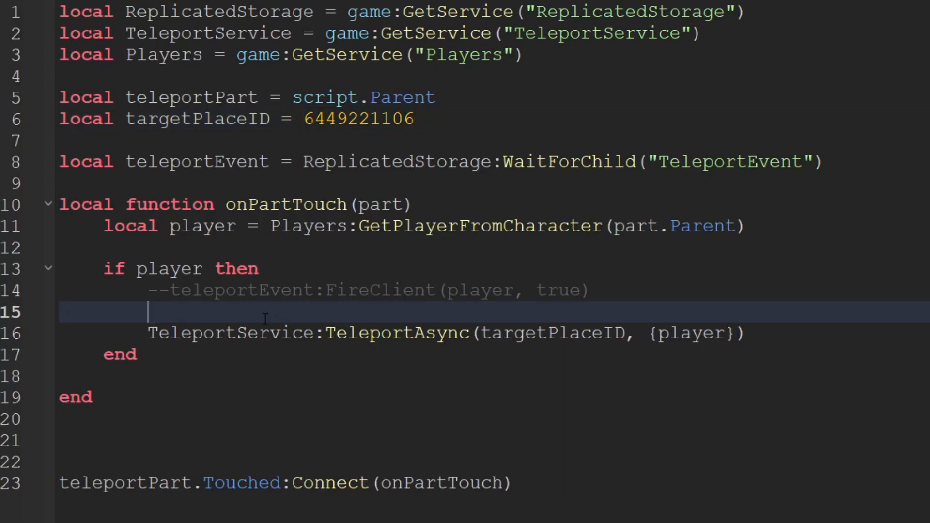
pyautogui.click(173, 289)
pyautogui.press('BackSpace')
pyautogui.press('BackSpace')
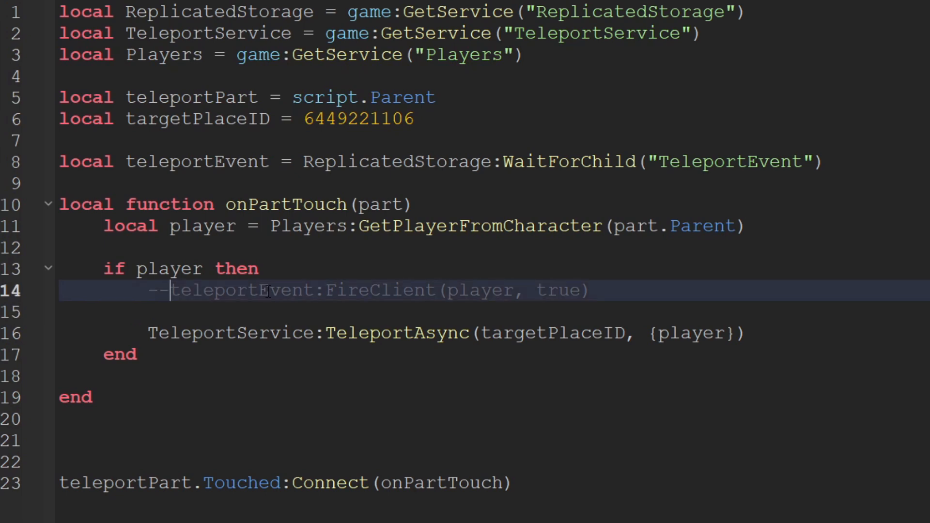
# Examine the teleportEvent declaration and the arguments of the FireClient call in ServerTeleport.
pyautogui.moveTo(849, 155); pyautogui.dragTo(128, 164)
pyautogui.doubleClick(196, 155)
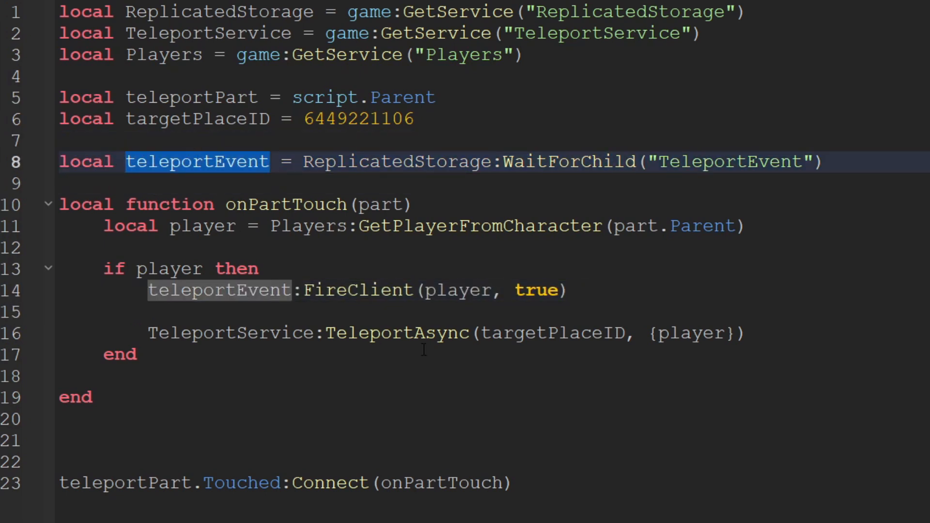
pyautogui.click(376, 310)
pyautogui.moveTo(304, 291); pyautogui.dragTo(560, 291)
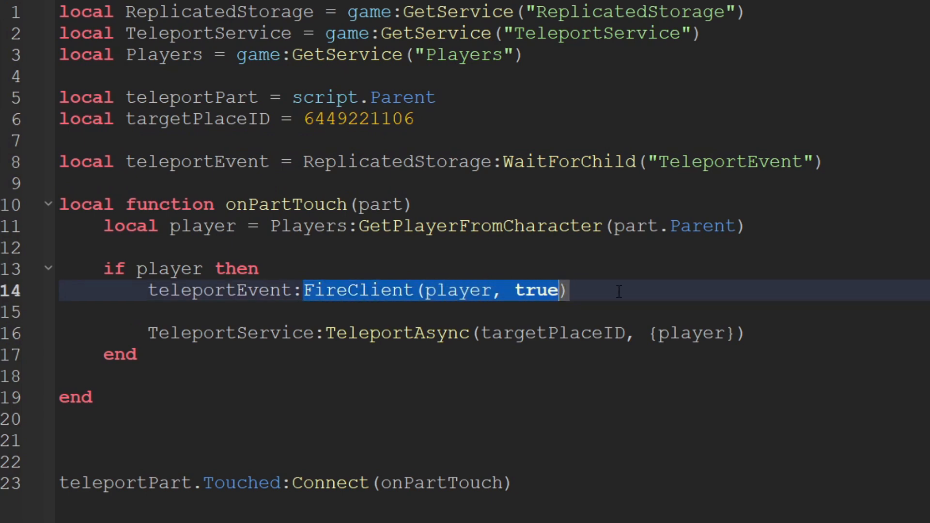
pyautogui.click(619, 291)
pyautogui.doubleClick(452, 290)
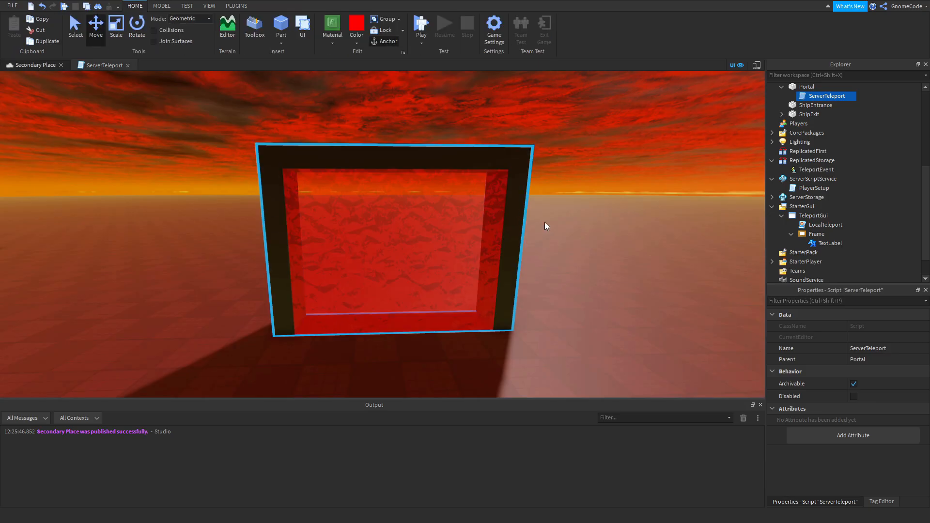
# Open TeleportGui's LocalTeleport script and examine teleportEvent and the OnClientEvent handler that sets script.Parent.Enabled.
pyautogui.doubleClick(824, 225)
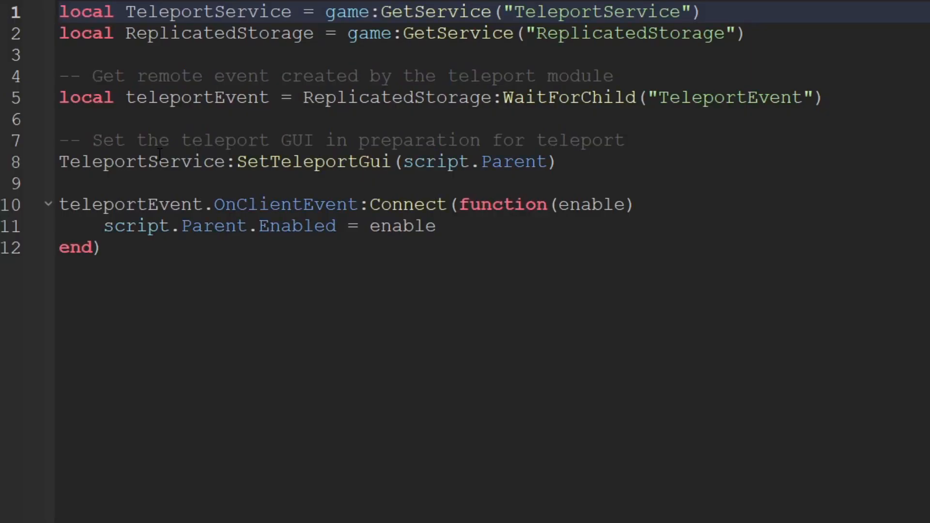
pyautogui.moveTo(148, 98); pyautogui.dragTo(246, 107)
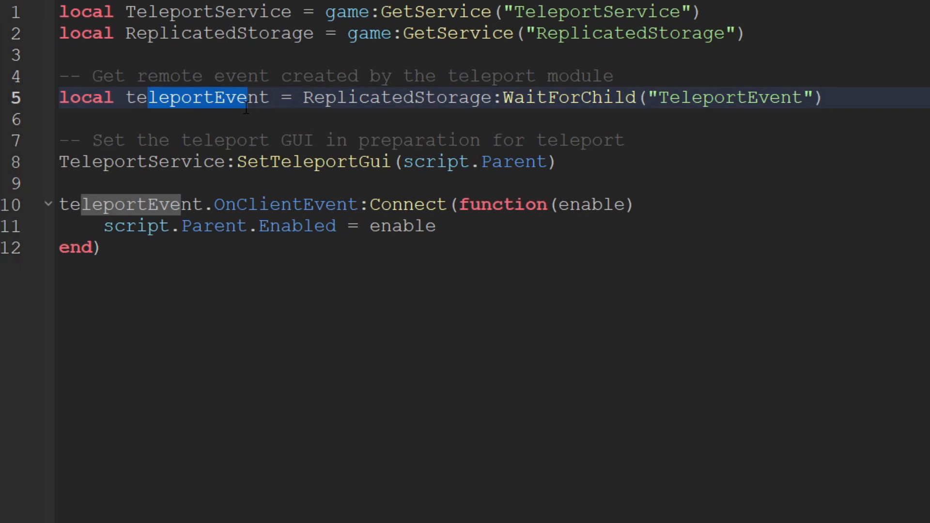
pyautogui.moveTo(224, 204); pyautogui.dragTo(358, 204)
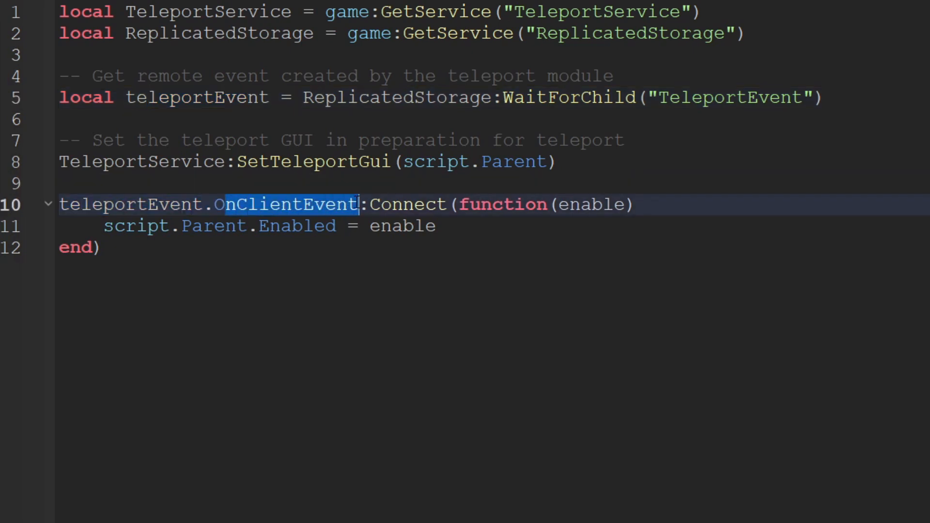
pyautogui.click(345, 253)
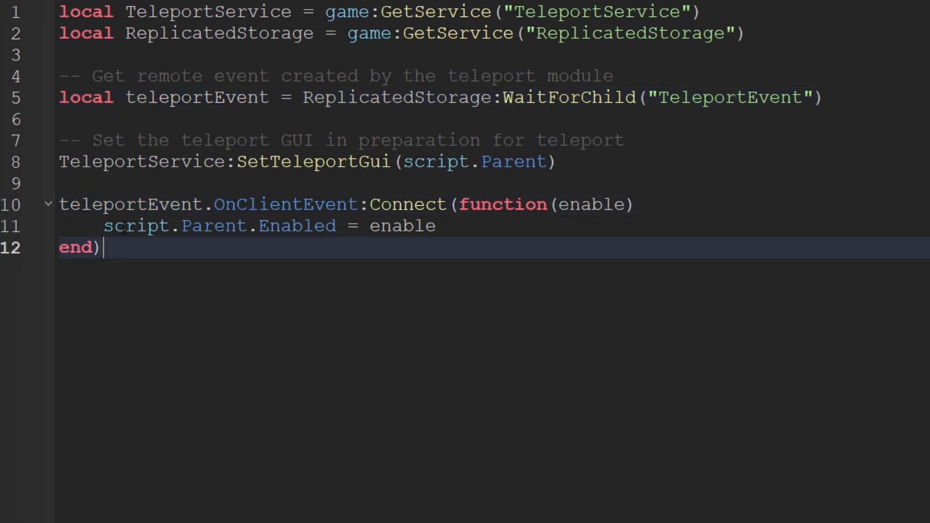
pyautogui.moveTo(116, 226); pyautogui.dragTo(403, 225)
pyautogui.click(467, 232)
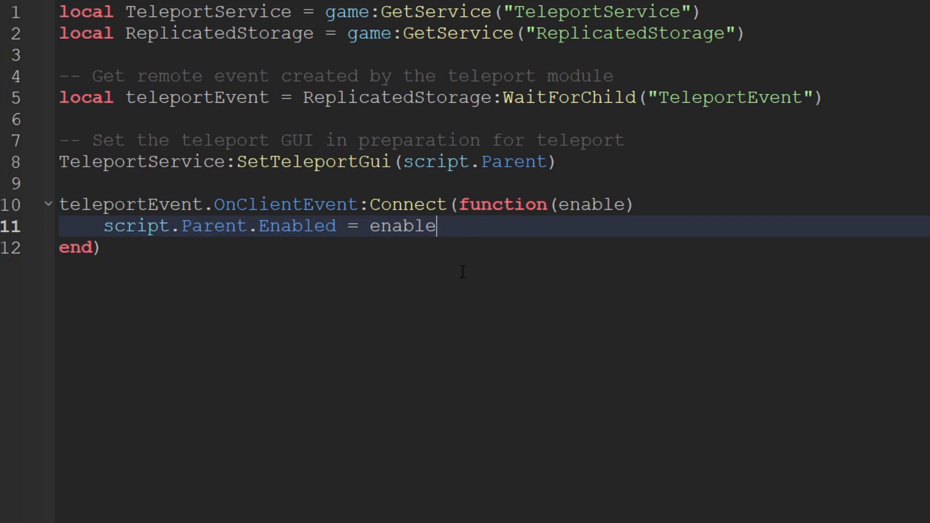
# Examine the TeleportService variable and its SetTeleportGui(script.Parent) call in the LocalTeleport script.
pyautogui.doubleClick(173, 11)
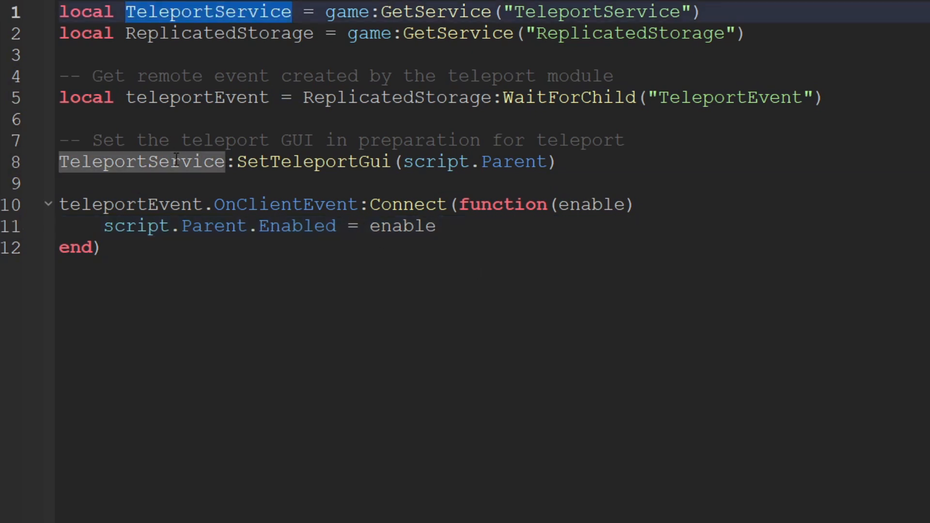
pyautogui.click(183, 189)
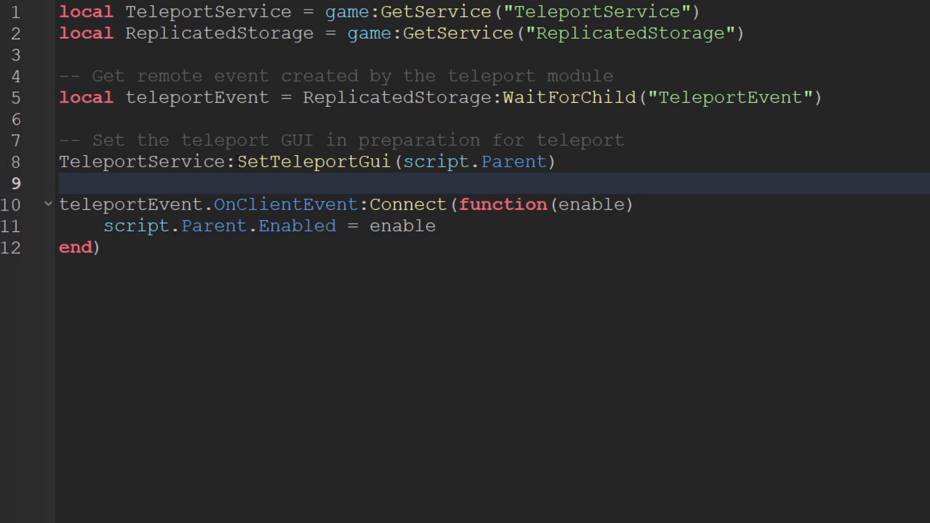
pyautogui.moveTo(233, 163); pyautogui.dragTo(396, 165)
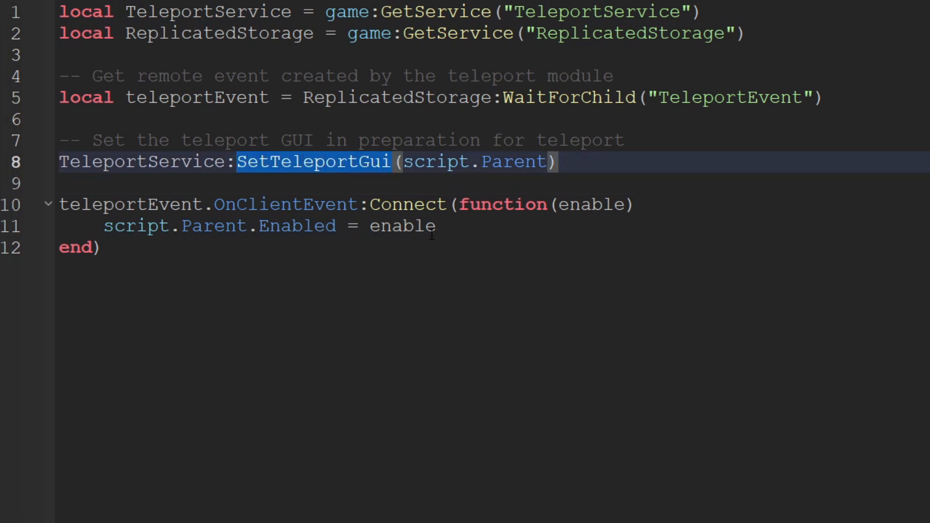
pyautogui.click(430, 189)
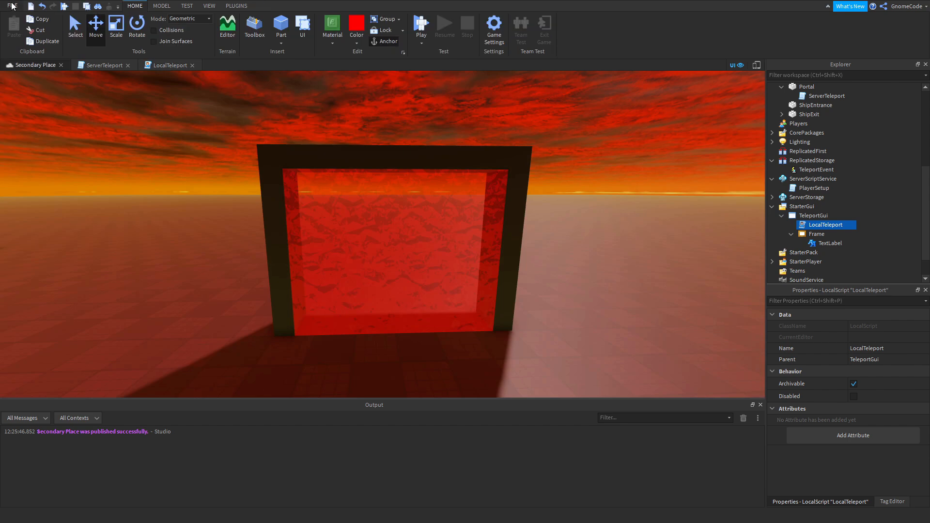
# Publish Secondary Place to Roblox.
pyautogui.click(12, 6)
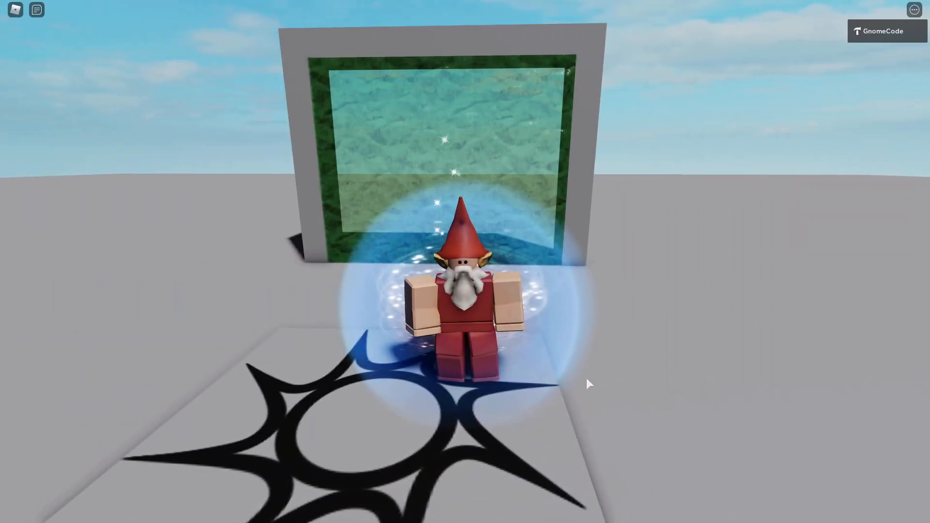
# Walk the character around the main place's spawn pad and into the green portal to test the teleport screen.
pyautogui.press('w')
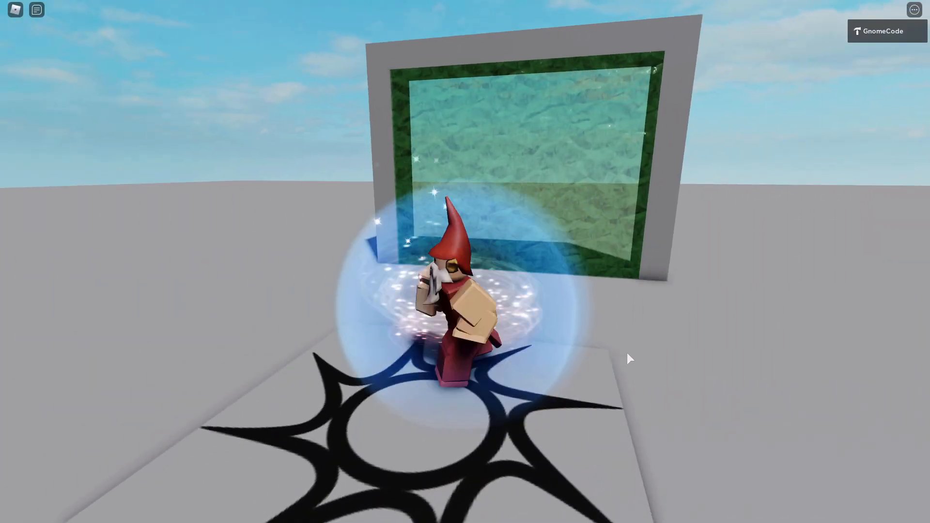
pyautogui.press('s')
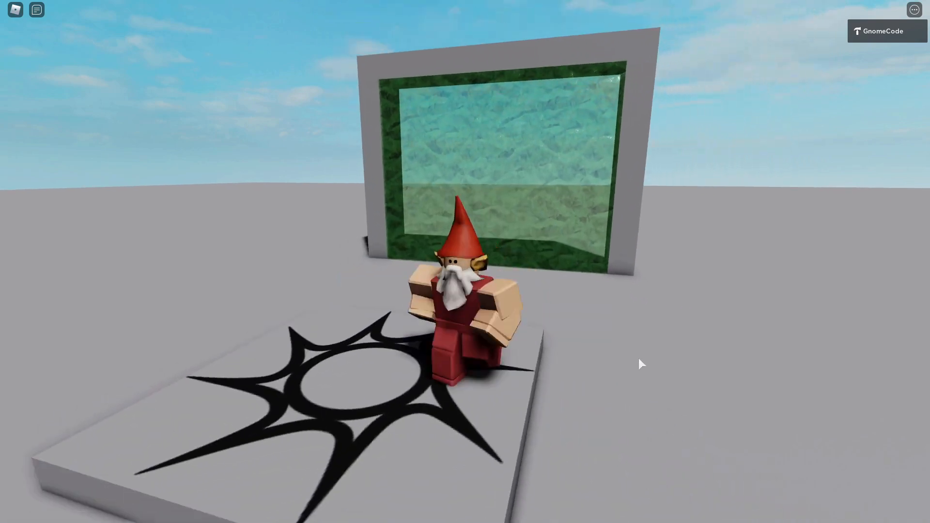
pyautogui.moveTo(639, 364); pyautogui.dragTo(638, 359, button='right')
pyautogui.scroll(-4, 639, 359)
pyautogui.press('w')
pyautogui.scroll(4, 638, 359)
pyautogui.press('s')
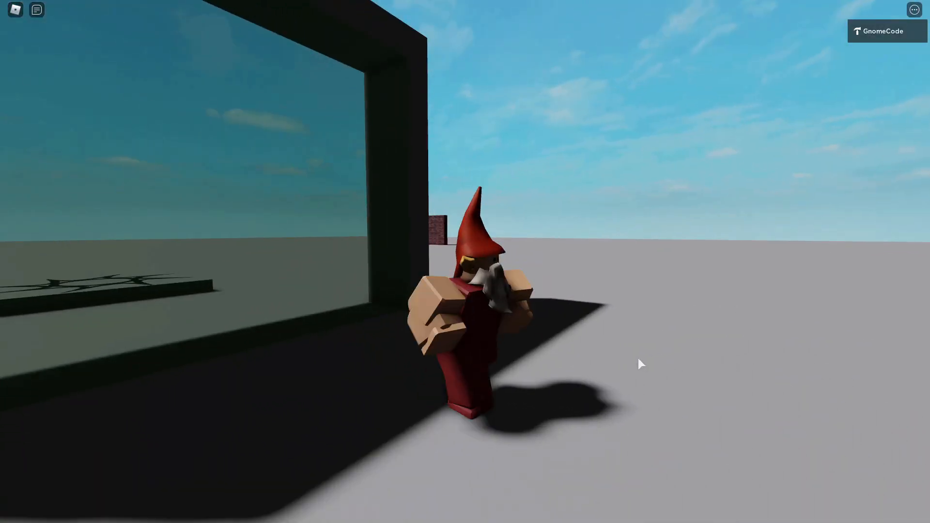
pyautogui.press('s')
pyautogui.scroll(-4, 638, 358)
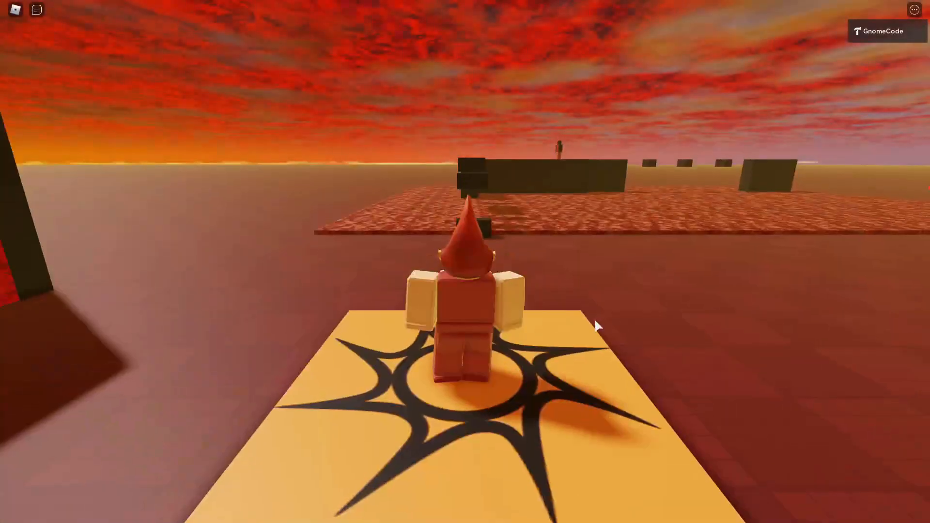
# Walk the character off the secondary place's spawn pad and into the red portal to test the return teleport.
pyautogui.press('w')
pyautogui.moveTo(588, 319); pyautogui.dragTo(587, 320, button='right')
pyautogui.press('w')
pyautogui.scroll(-4, 588, 320)
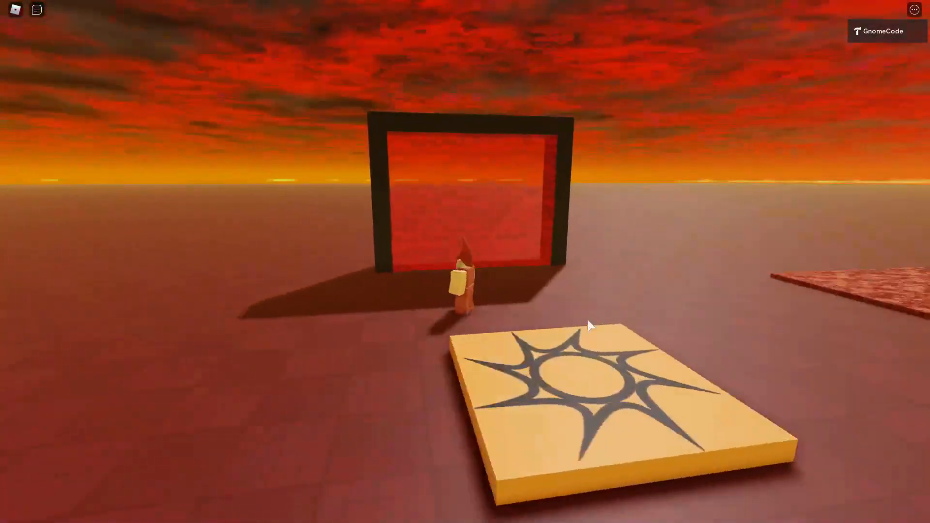
pyautogui.scroll(2, 582, 319)
pyautogui.press('w')
pyautogui.scroll(-3, 582, 320)
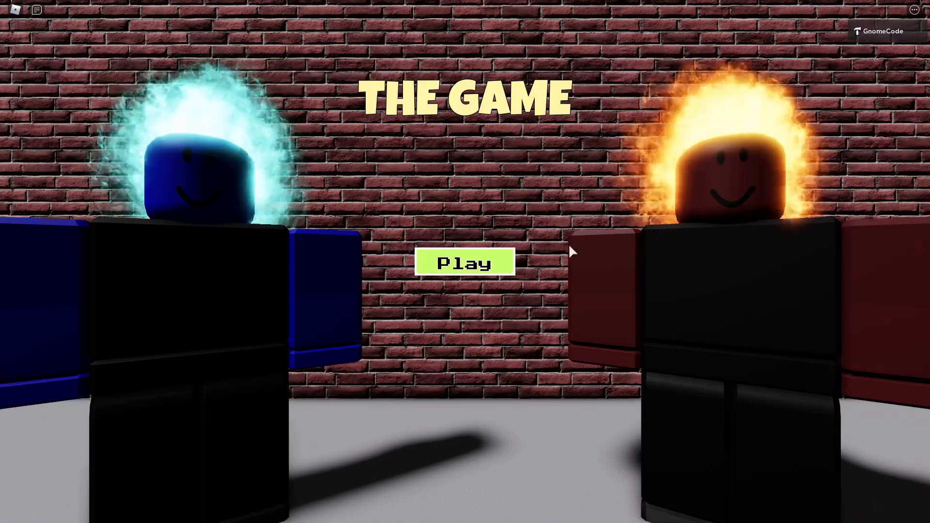
# Walk the character from the main place's spawn pad into the green portal to test the teleport to Alien Planet.
pyautogui.click(504, 268)
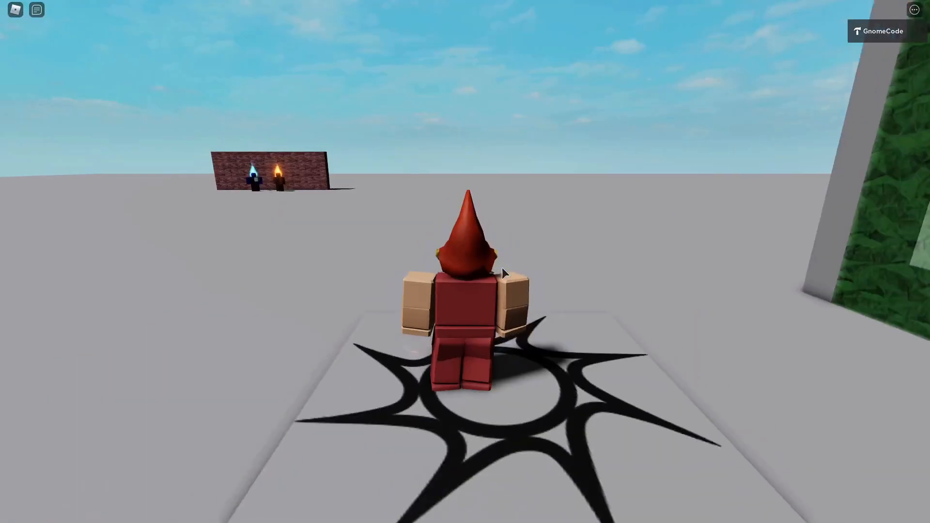
pyautogui.scroll(-5, 611, 275)
pyautogui.moveTo(611, 275); pyautogui.dragTo(613, 275, button='right')
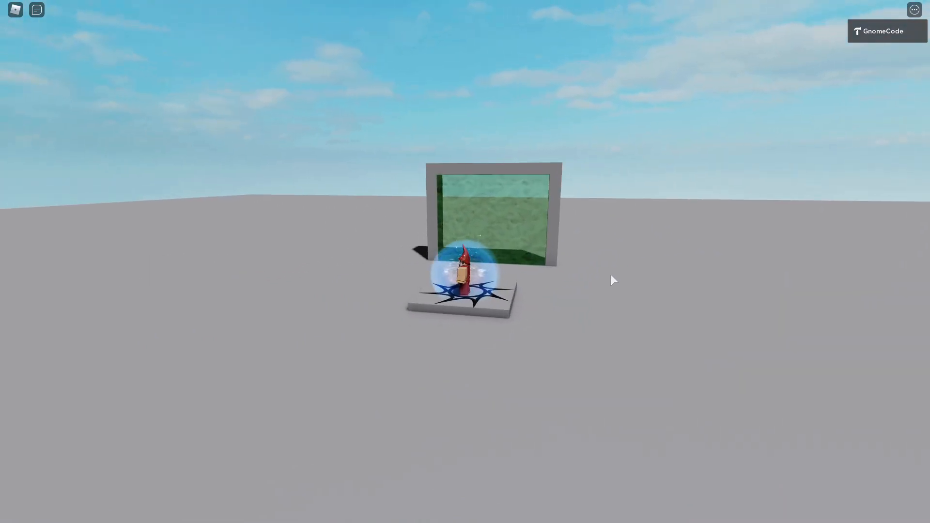
pyautogui.scroll(4, 611, 275)
pyautogui.scroll(-3, 611, 275)
pyautogui.press('w')
pyautogui.press('d')
pyautogui.press('d')
pyautogui.press('w')
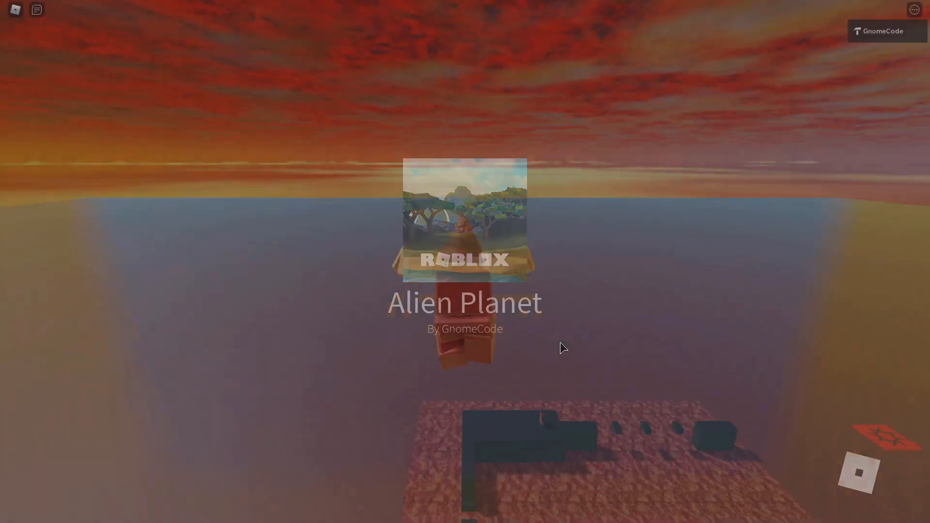
# Walk the character between the secondary place's spawn pad and the red portal to look over the portal.
pyautogui.moveTo(522, 262); pyautogui.dragTo(522, 262, button='right')
pyautogui.scroll(-5, 522, 262)
pyautogui.scroll(4, 522, 262)
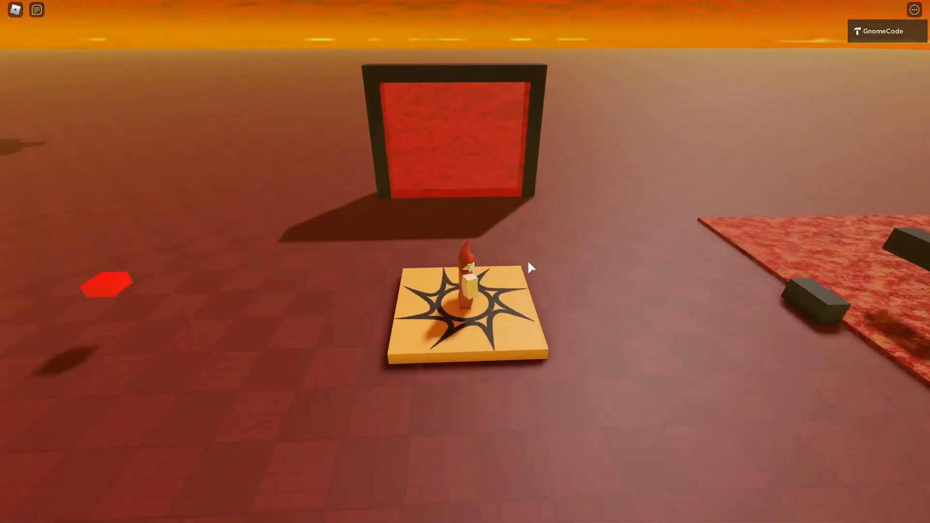
pyautogui.press('a')
pyautogui.press('w')
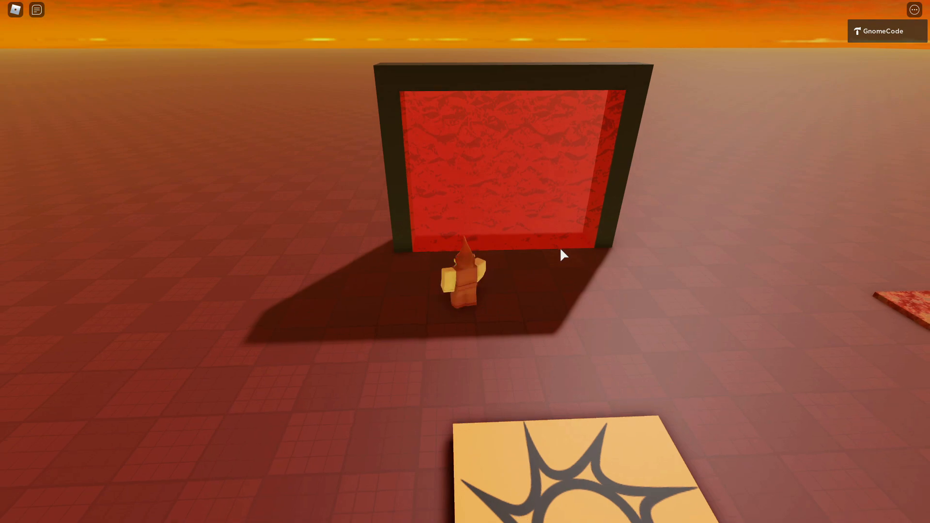
pyautogui.moveTo(560, 250); pyautogui.dragTo(560, 249, button='right')
pyautogui.press('s')
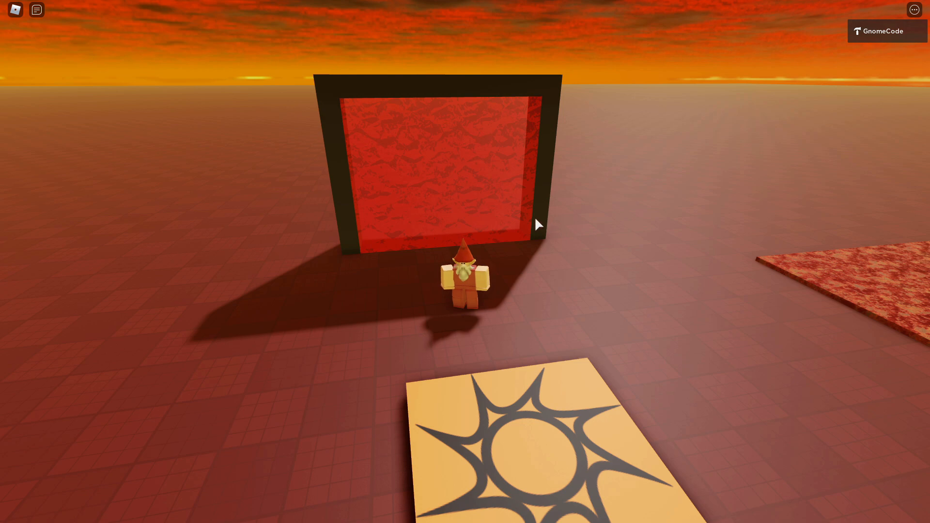
pyautogui.moveTo(572, 285); pyautogui.dragTo(572, 287, button='right')
pyautogui.scroll(4, 572, 286)
pyautogui.press('s')
pyautogui.press('a')
pyautogui.press('w')
pyautogui.press('w')
pyautogui.press('s')
pyautogui.scroll(-6, 572, 286)
pyautogui.scroll(6, 574, 289)
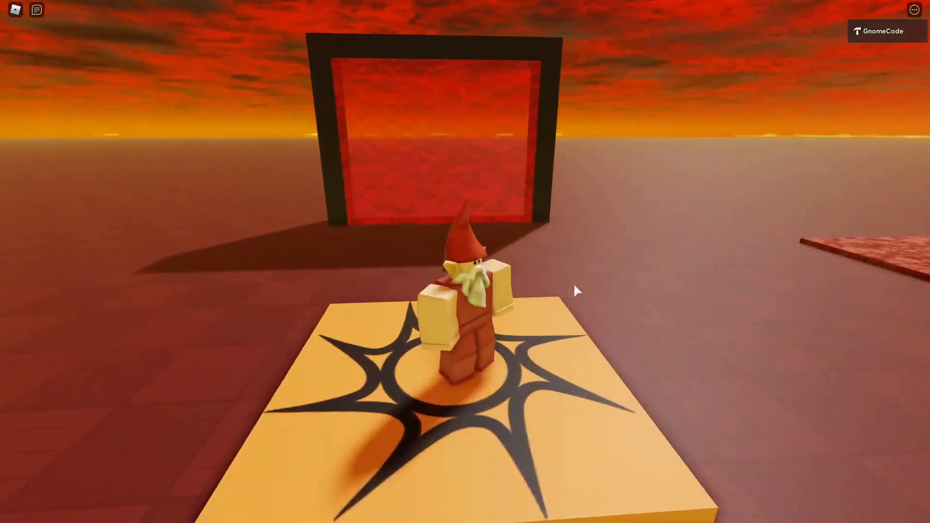
# Walk the character around the floating red block beside the spawn pad and return to Roblox Studio.
pyautogui.press('a')
pyautogui.press('s')
pyautogui.scroll(-4, 563, 235)
pyautogui.press('w')
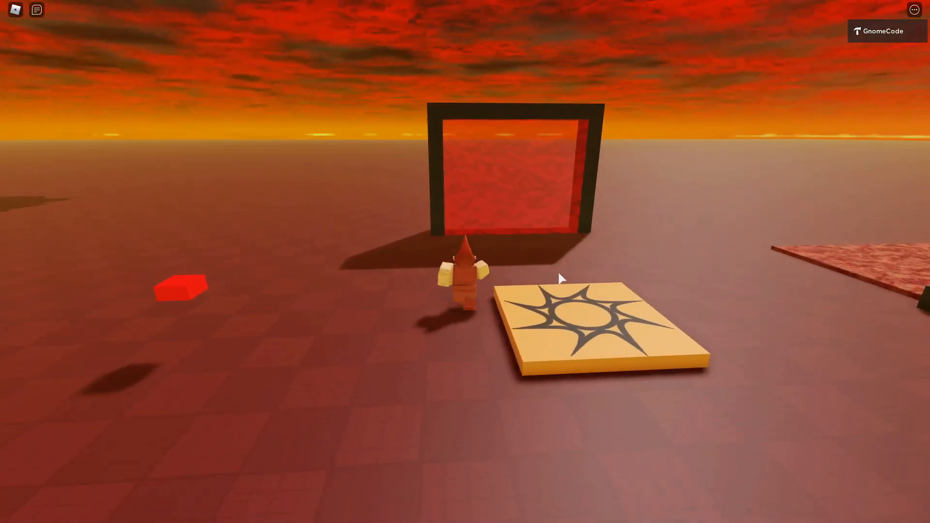
pyautogui.press('d')
pyautogui.press('s')
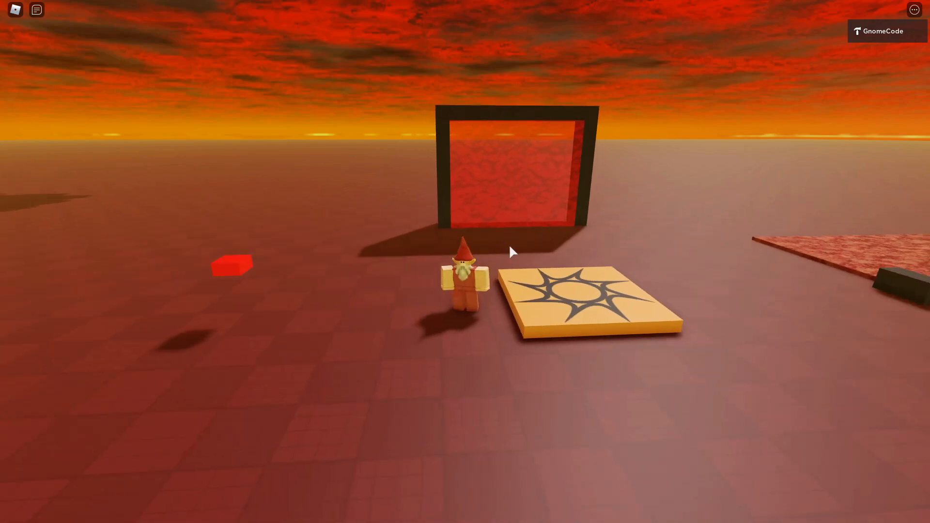
pyautogui.press('s')
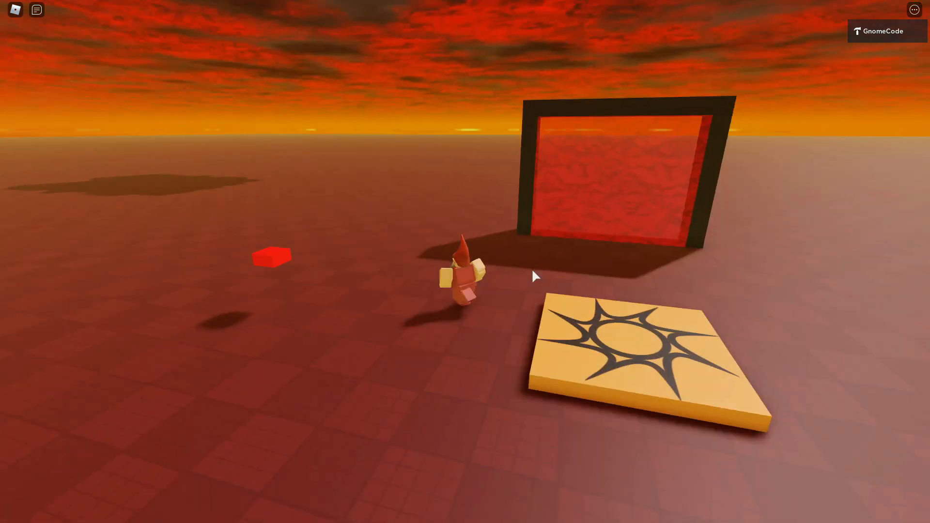
pyautogui.press('s')
pyautogui.moveTo(533, 270); pyautogui.dragTo(534, 270, button='right')
pyautogui.scroll(-4, 533, 271)
pyautogui.scroll(4, 533, 270)
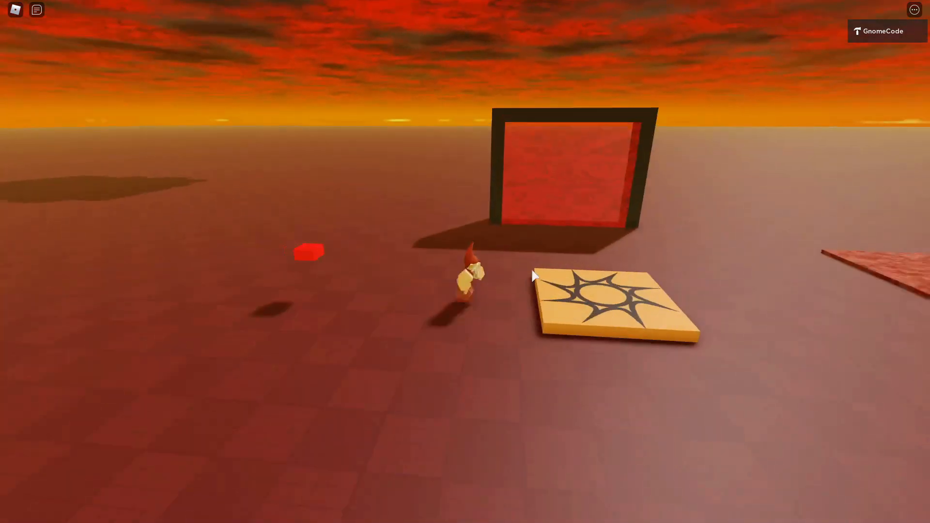
pyautogui.press('Escape')
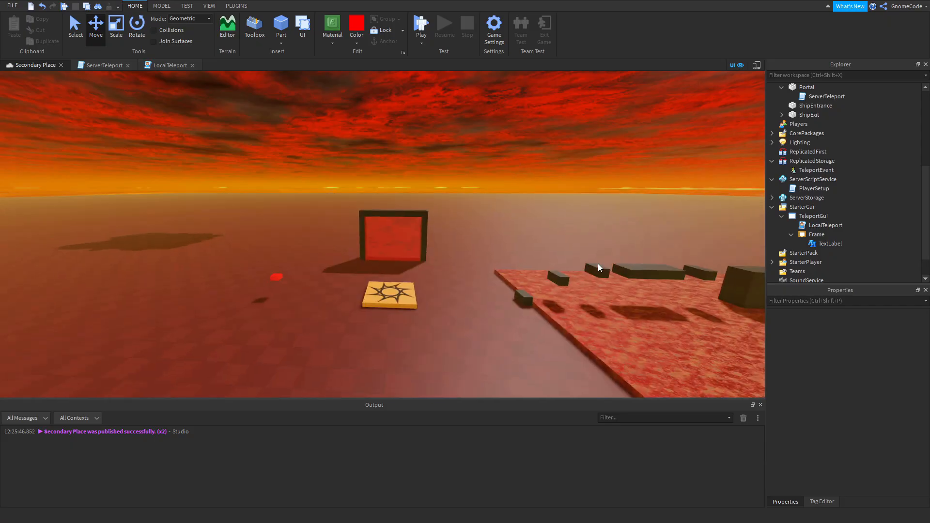
# Select the floating red PlanetExit part near the portal and reveal the script inside it.
pyautogui.moveTo(598, 263); pyautogui.dragTo(598, 263, button='right')
pyautogui.scroll(3, 481, 271)
pyautogui.scroll(-3, 481, 272)
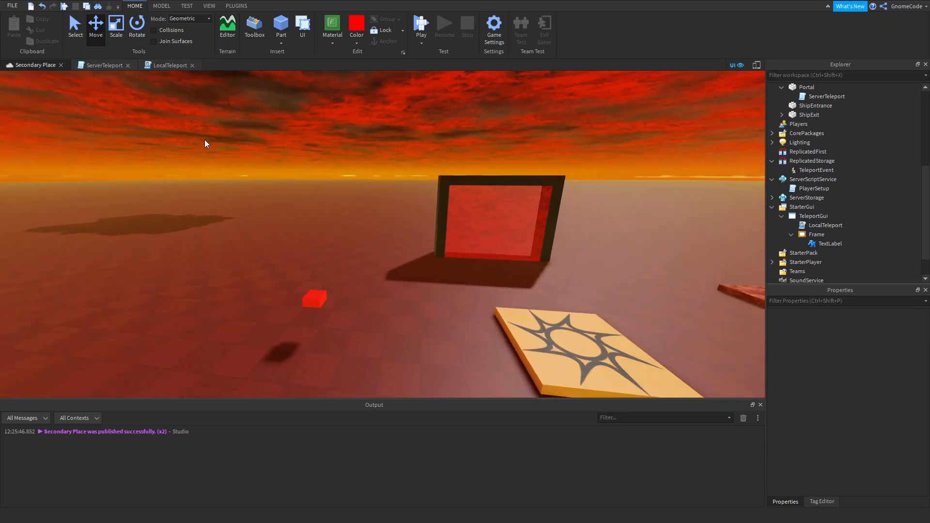
pyautogui.scroll(-2, 389, 295)
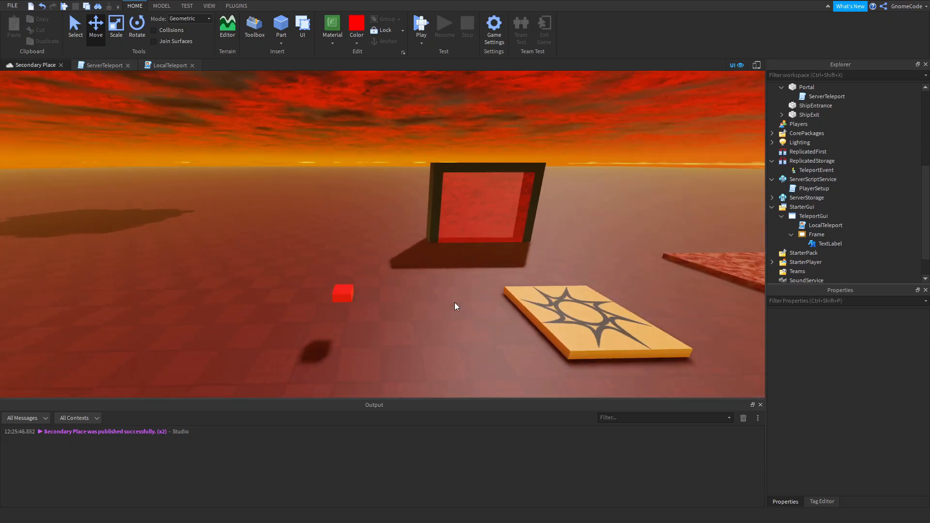
pyautogui.moveTo(490, 296); pyautogui.dragTo(490, 295, button='right')
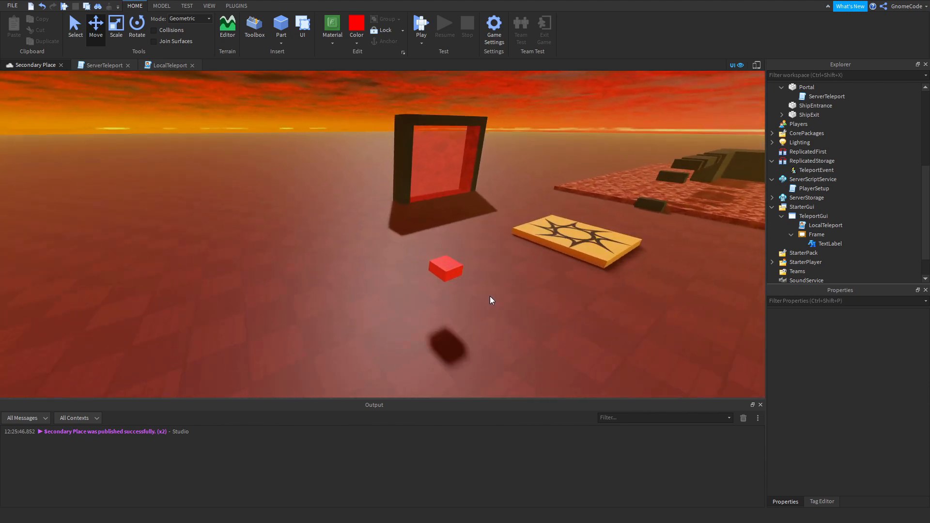
pyautogui.scroll(3, 490, 296)
pyautogui.click(455, 252)
pyautogui.moveTo(577, 294); pyautogui.dragTo(577, 293, button='right')
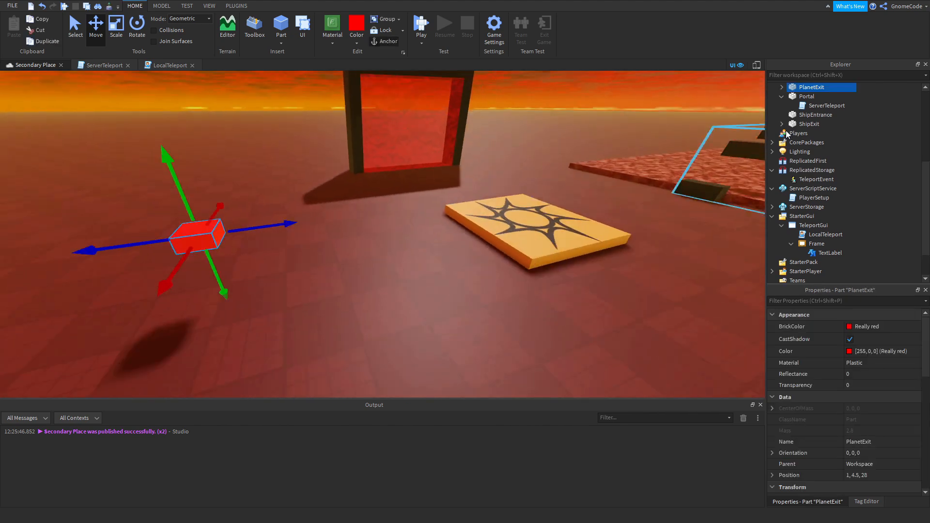
pyautogui.moveTo(577, 188); pyautogui.dragTo(577, 187, button='right')
pyautogui.click(783, 88)
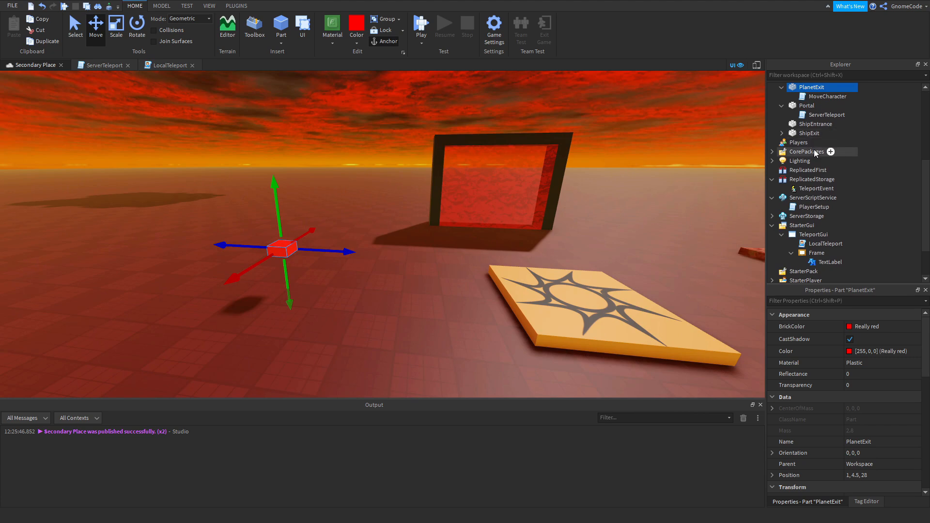
# Delete the MoveCharacter scripts from both PlanetExit and ShipExit.
pyautogui.scroll(1, 815, 153)
pyautogui.click(782, 159)
pyautogui.click(819, 168)
pyautogui.keyDown('ctrl'); pyautogui.click(817, 123); pyautogui.keyUp('ctrl')
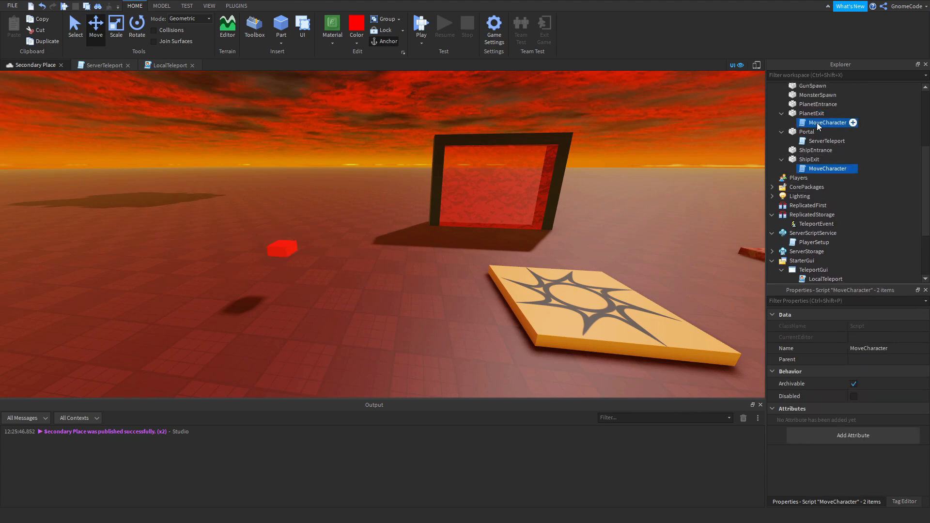
pyautogui.press('Delete')
# Copy the ServerTeleport script from Portal into the PlanetExit part.
pyautogui.moveTo(457, 175); pyautogui.dragTo(457, 175, button='right')
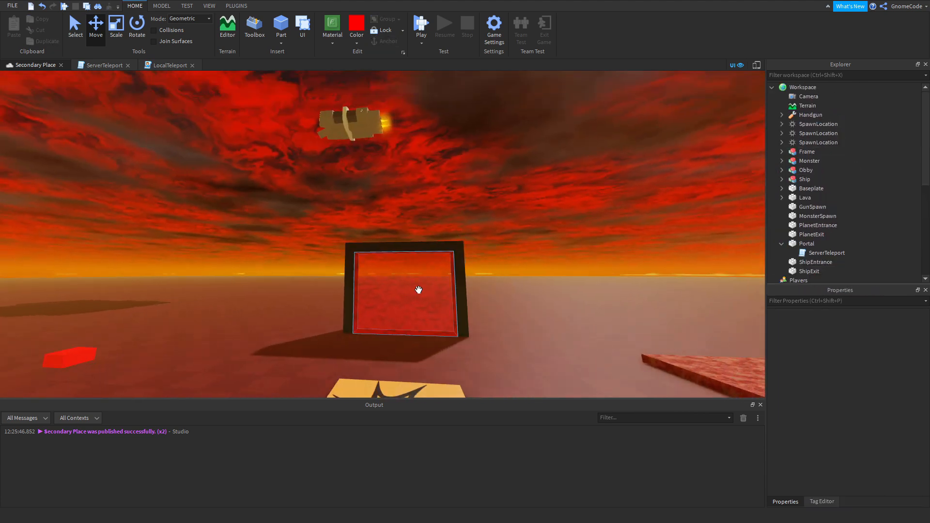
pyautogui.click(409, 296)
pyautogui.moveTo(540, 220); pyautogui.dragTo(540, 220, button='right')
pyautogui.scroll(4, 539, 220)
pyautogui.scroll(-1, 540, 220)
pyautogui.click(828, 252)
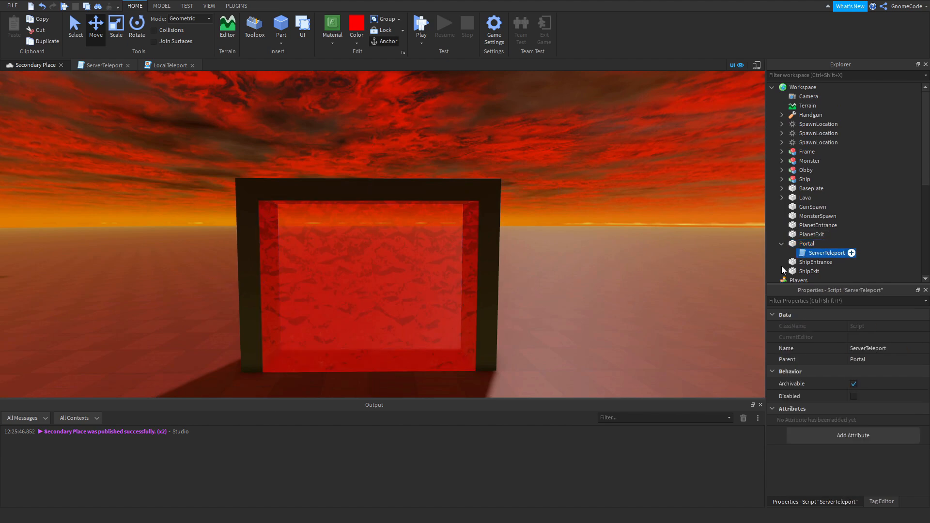
pyautogui.hotkey('ctrl', 'c')
pyautogui.moveTo(393, 272); pyautogui.dragTo(393, 273, button='right')
pyautogui.click(386, 275)
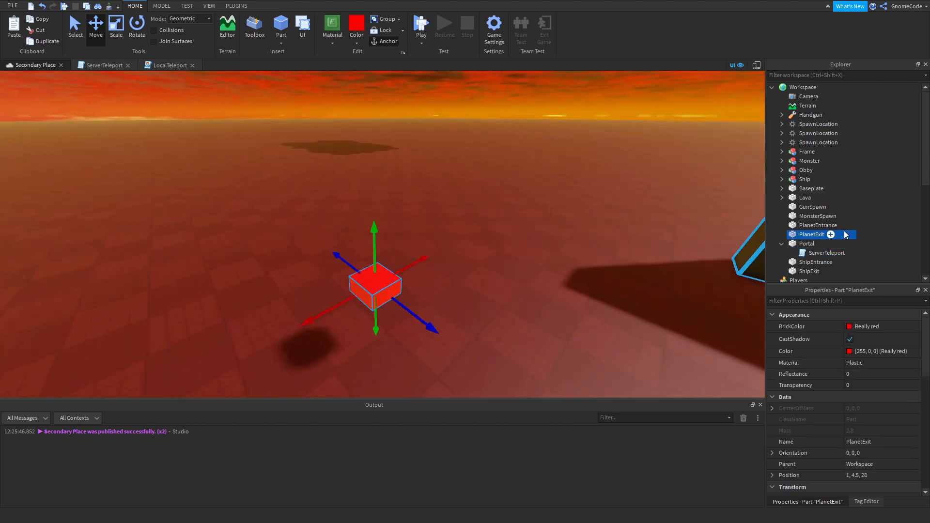
pyautogui.hotkey('ctrl', 'shift', 'v')
# Examine the floating PlanetExit block and its surroundings beside the red portal.
pyautogui.moveTo(567, 287); pyautogui.dragTo(567, 286, button='right')
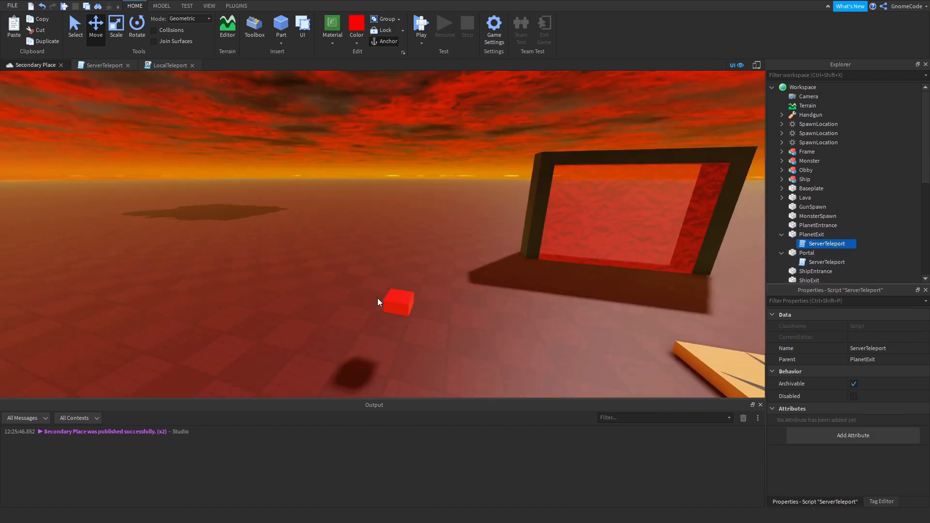
pyautogui.click(401, 303)
pyautogui.click(538, 328)
pyautogui.moveTo(539, 329); pyautogui.dragTo(537, 326, button='right')
pyautogui.scroll(3, 537, 327)
pyautogui.scroll(-2, 536, 325)
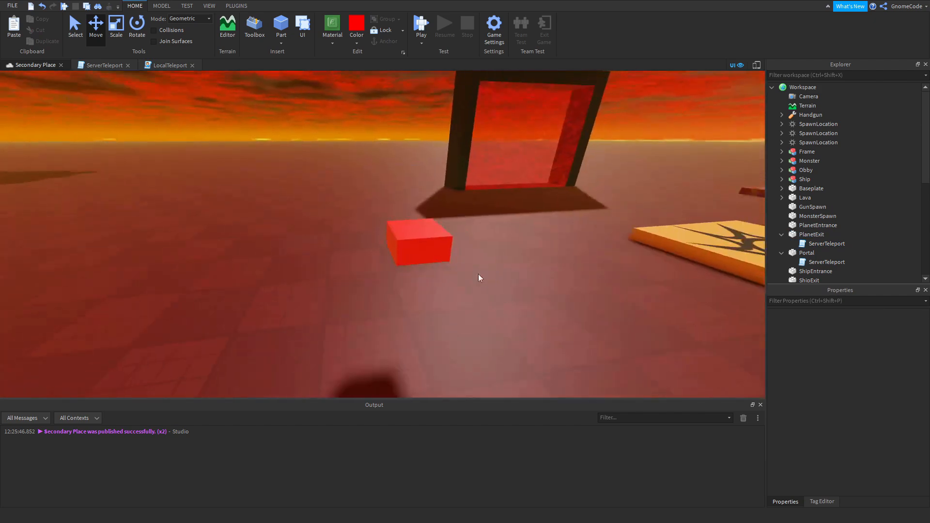
pyautogui.moveTo(508, 261); pyautogui.dragTo(508, 261, button='right')
pyautogui.press('d')
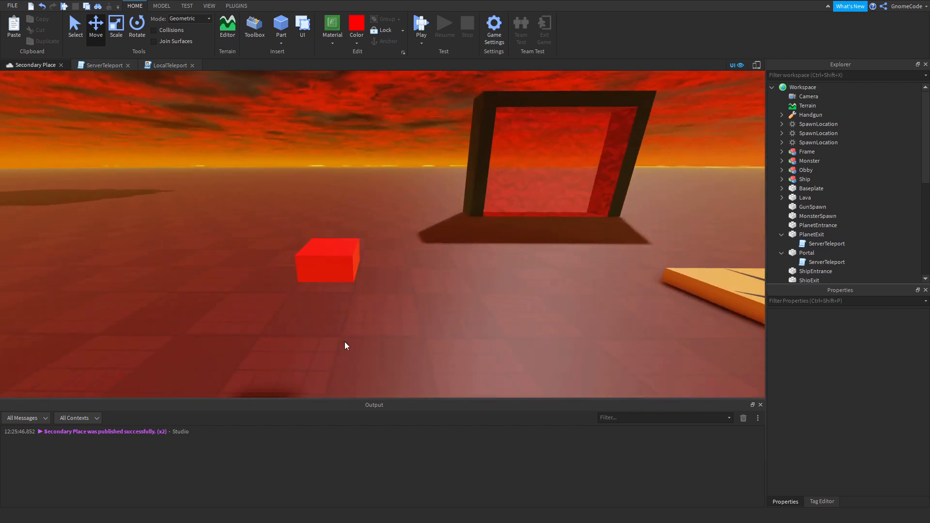
pyautogui.press('s')
# Locate the invisible ShipEntrance part inside the ship and focus the view on it.
pyautogui.moveTo(464, 259); pyautogui.dragTo(463, 259, button='right')
pyautogui.press('w')
pyautogui.press('w')
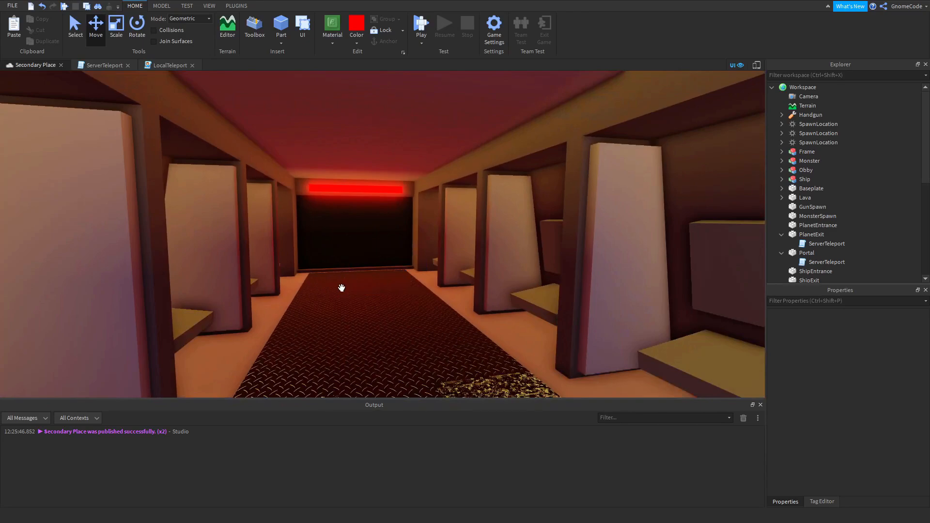
pyautogui.press('w')
pyautogui.click(453, 281)
pyautogui.press('f')
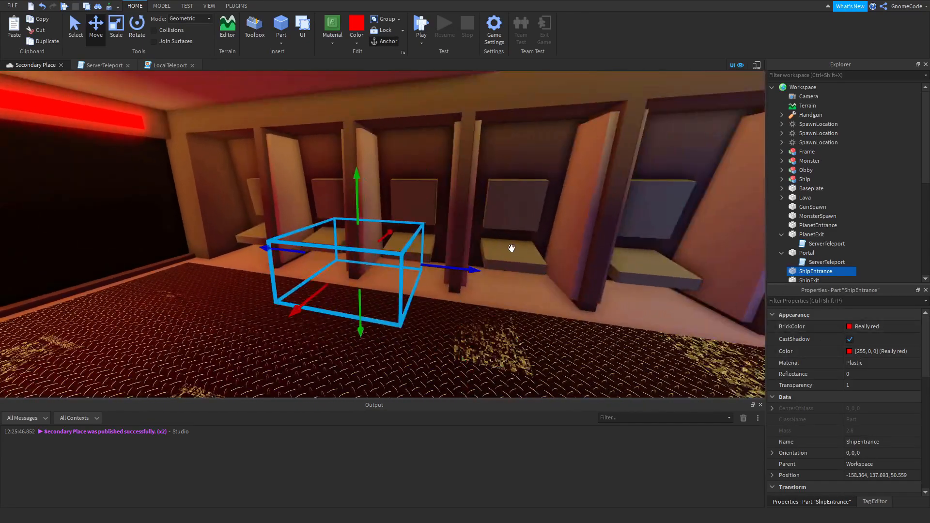
# Delete the ServerTeleport script from PlanetExit and return to the red block beside the portal.
pyautogui.click(828, 244)
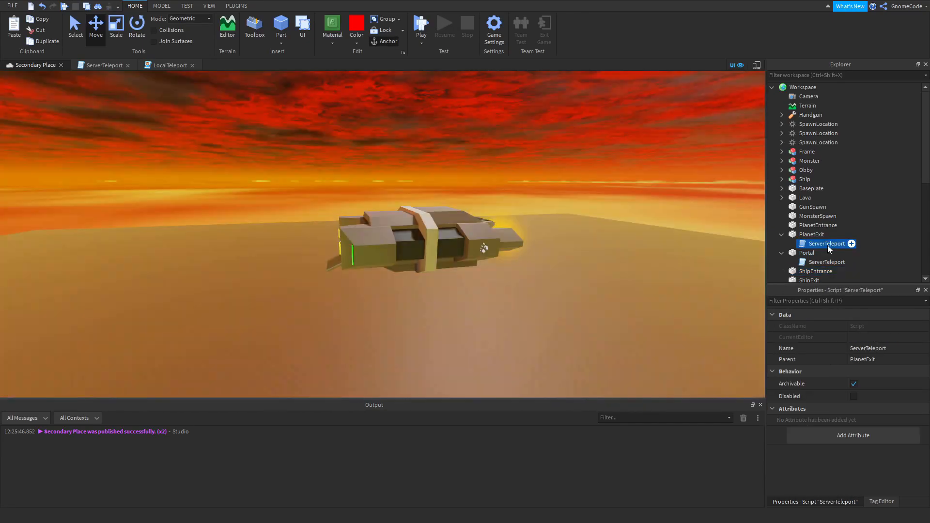
pyautogui.press('Delete')
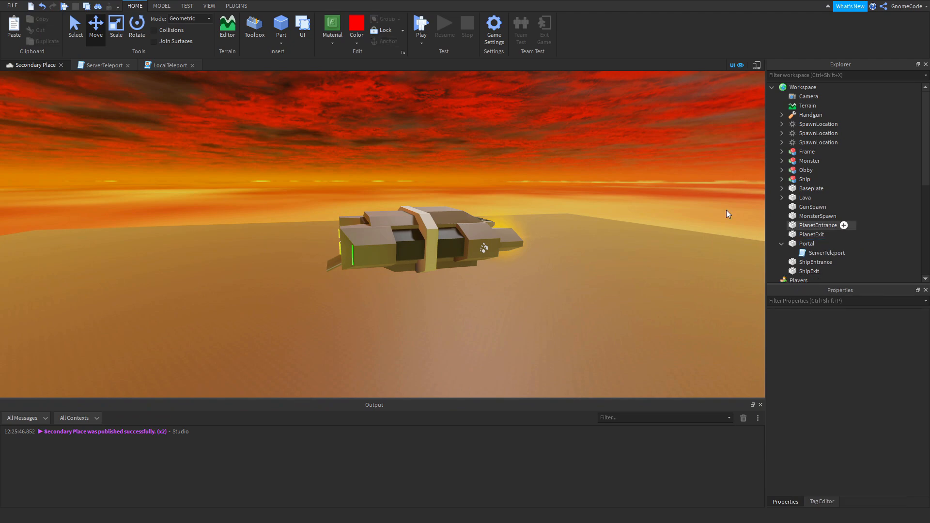
pyautogui.press('w')
pyautogui.moveTo(502, 188); pyautogui.dragTo(502, 188, button='right')
pyautogui.press('w')
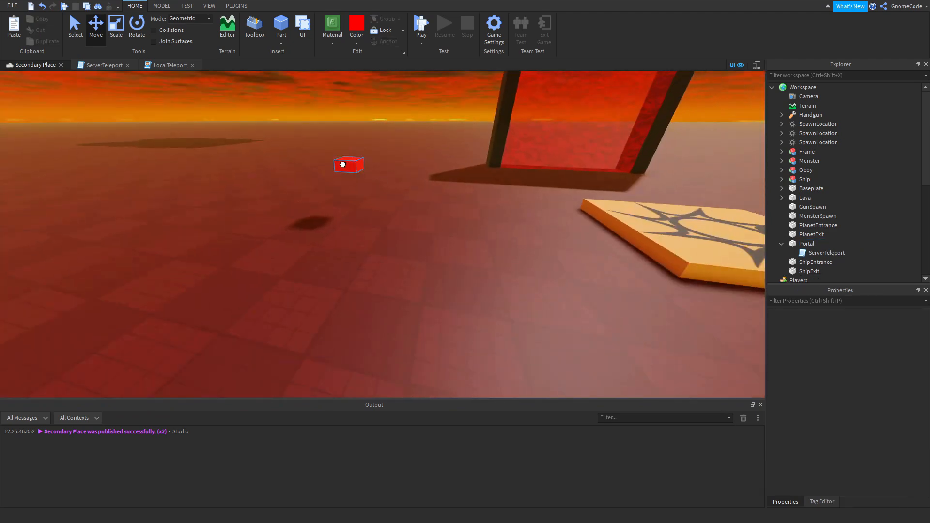
# Remove the ReplicatedStorage, TeleportService, teleportPart, targetPlaceID and teleportEvent declarations from the teleport script, keeping the Players service.
pyautogui.click(343, 165)
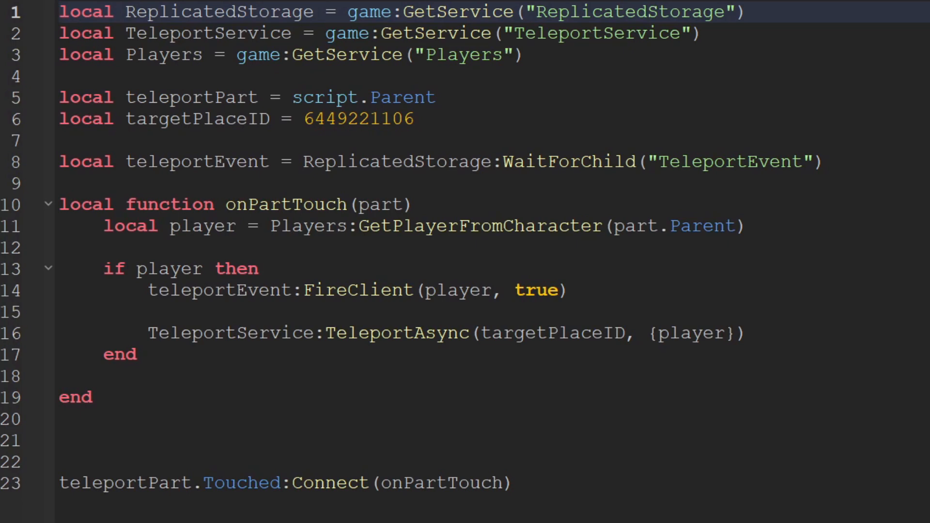
pyautogui.click(196, 119)
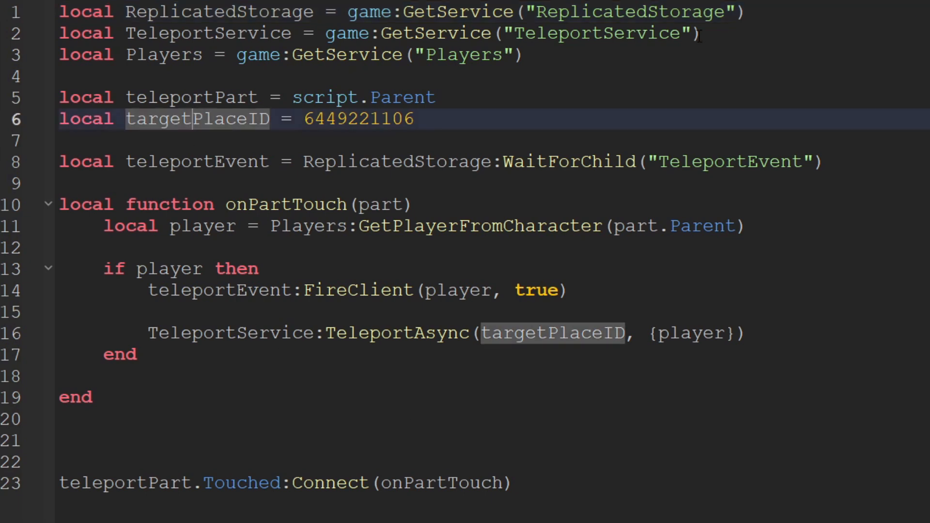
pyautogui.moveTo(703, 35); pyautogui.dragTo(51, 11)
pyautogui.press('BackSpace')
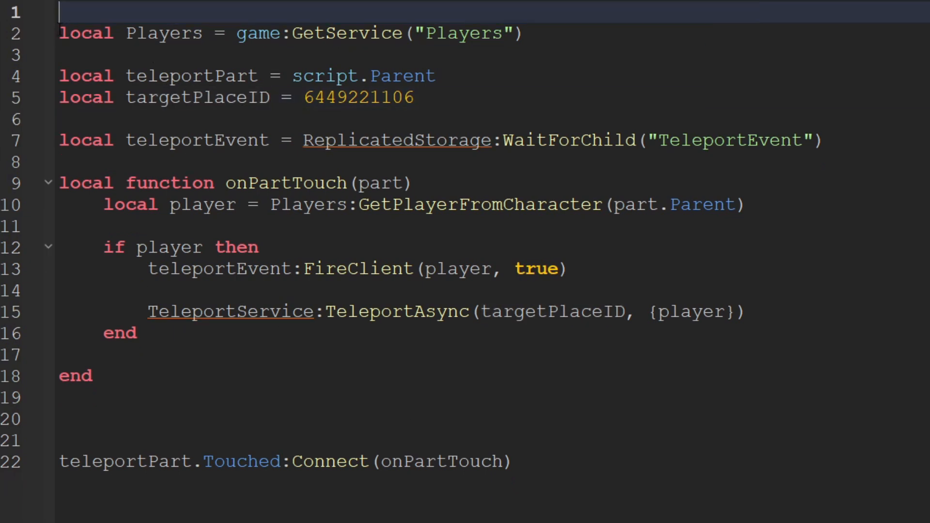
pyautogui.press('Down')
pyautogui.press('BackSpace')
pyautogui.moveTo(858, 113); pyautogui.dragTo(57, 54)
pyautogui.press('BackSpace')
# Declare a local variable partA set to script.Parent below the Players service line.
pyautogui.write('l')
pyautogui.press('Tab')
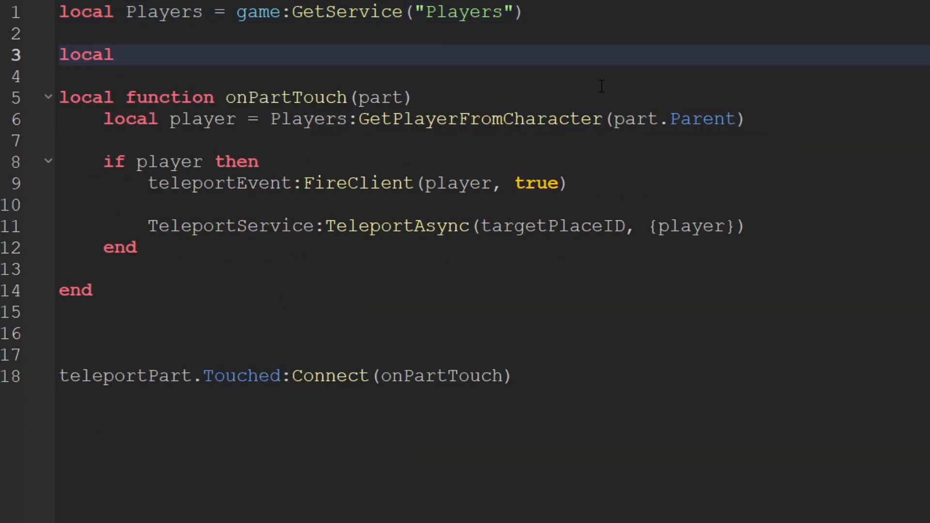
pyautogui.write('partA = s')
pyautogui.press('Tab')
pyautogui.write('.Parent')
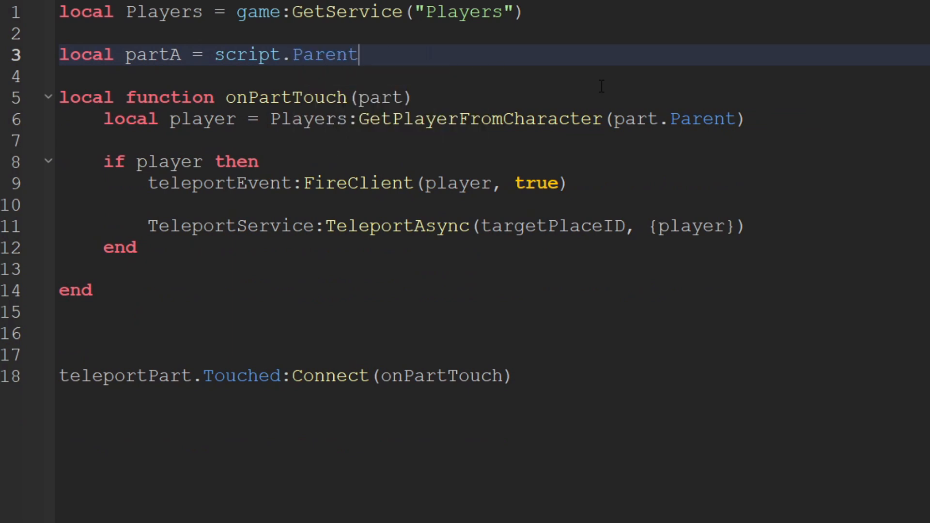
# Declare a local variable partB set to workspace.ShipEntrance directly under partA.
pyautogui.press('Return')
pyautogui.write('local')
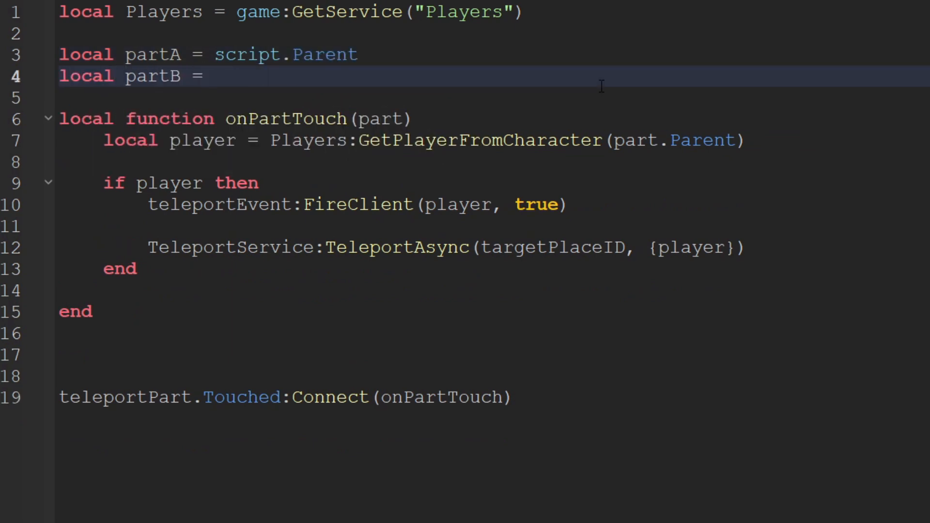
pyautogui.write(' partB = ')
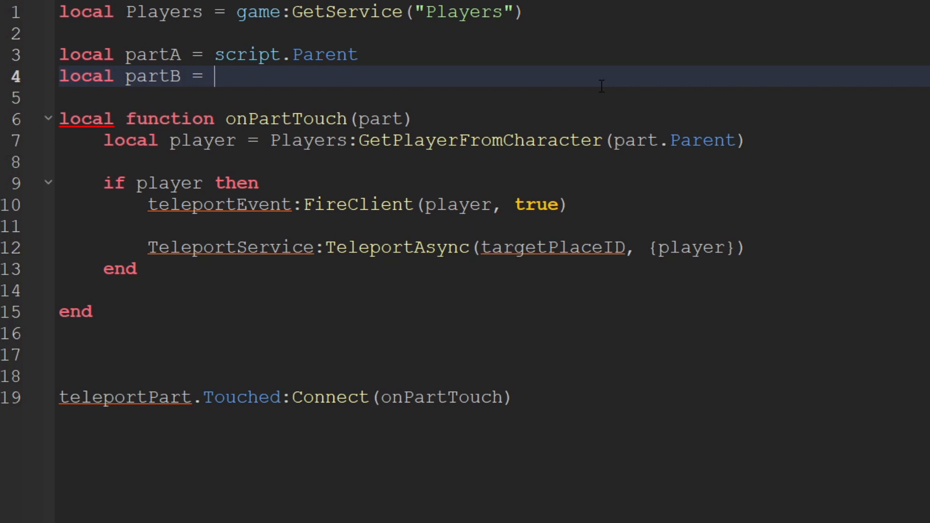
pyautogui.write('wor')
pyautogui.press('Tab')
pyautogui.write('.')
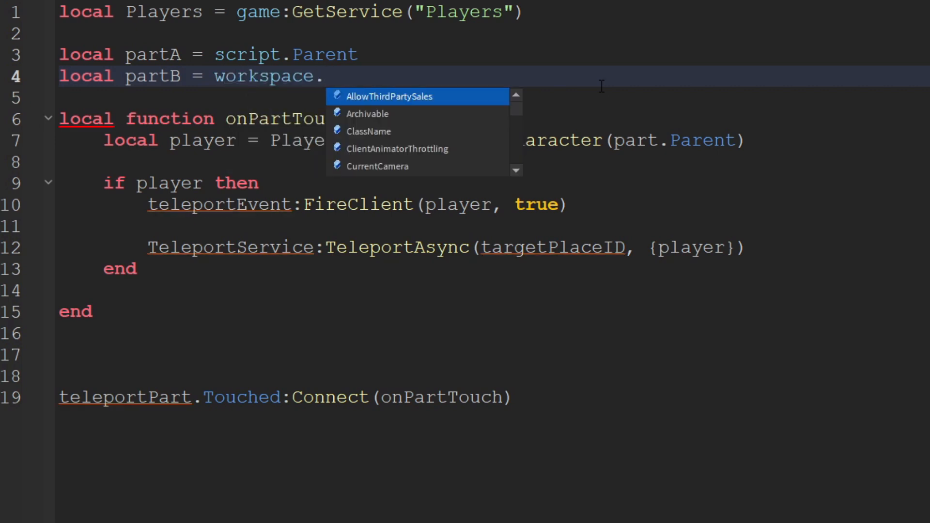
pyautogui.write('ShipE')
pyautogui.press('Tab')
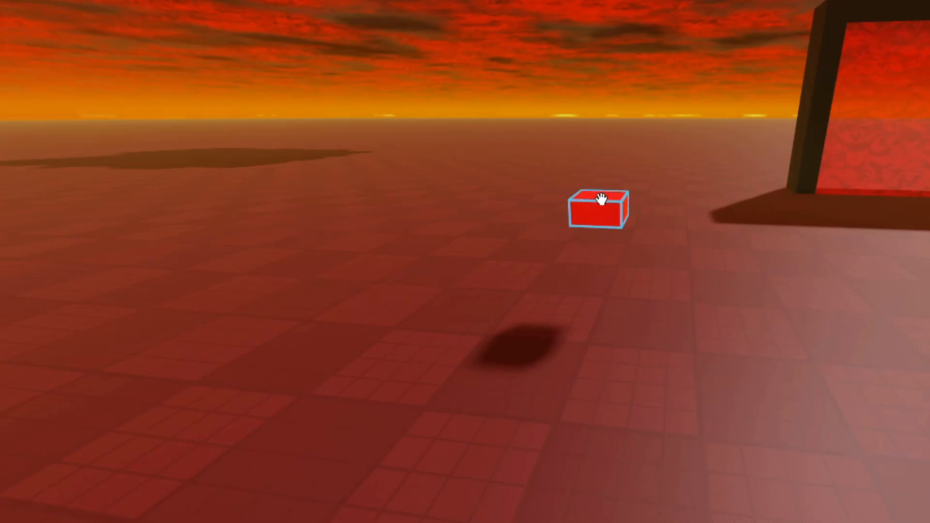
# Inspect the red PlanetExit block and the ship floating in the sky above it.
pyautogui.moveTo(771, 296); pyautogui.dragTo(772, 296, button='right')
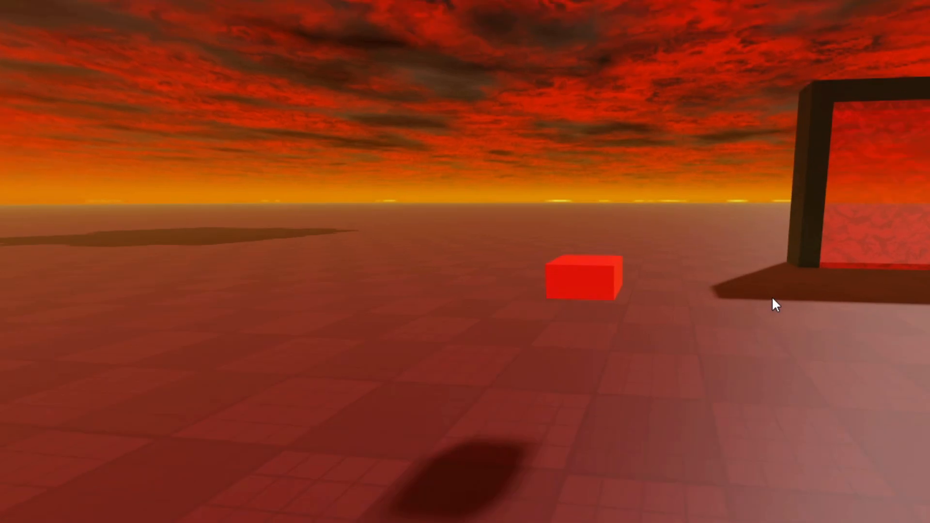
pyautogui.scroll(5, 625, 271)
pyautogui.click(575, 282)
pyautogui.moveTo(690, 331); pyautogui.dragTo(690, 331, button='right')
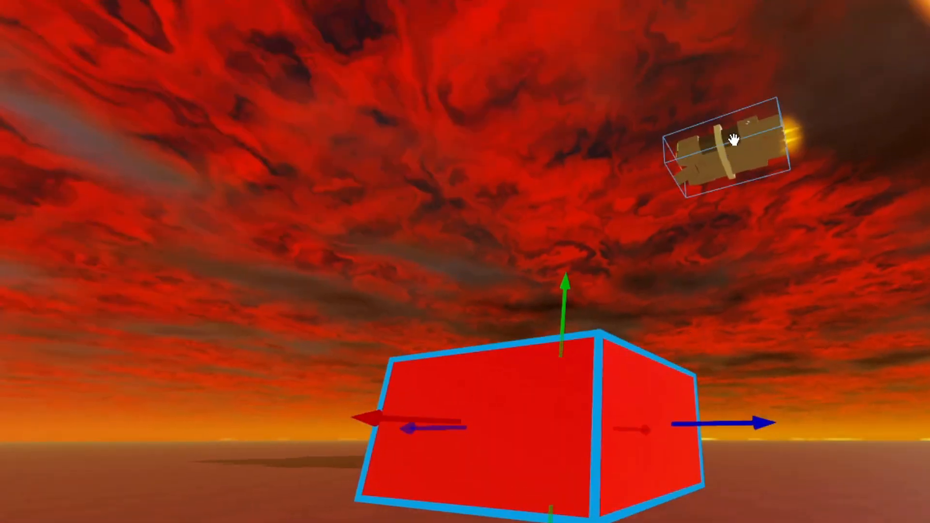
pyautogui.moveTo(791, 373); pyautogui.dragTo(791, 373, button='right')
pyautogui.click(698, 204)
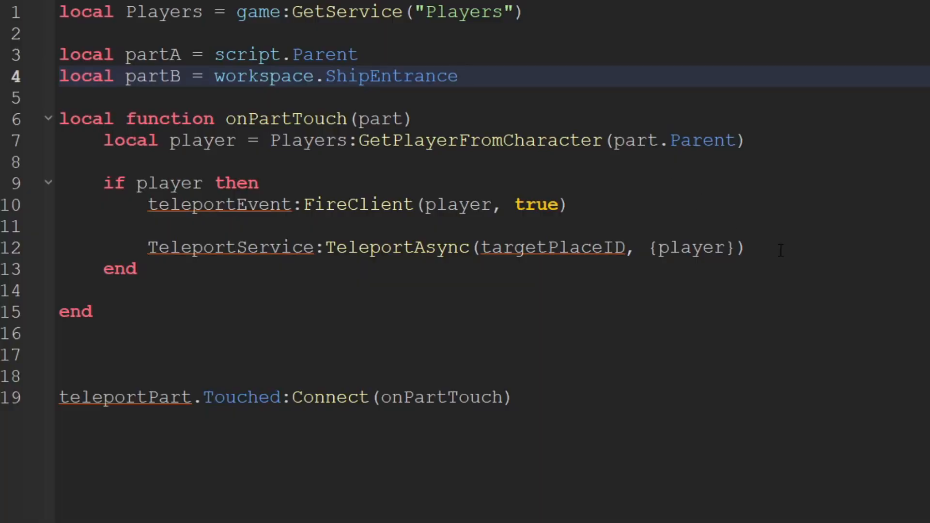
# Replace the FireClient and TeleportAsync lines inside the player check with player.Character.PrimaryPart.CFrame = partB.CFrame.
pyautogui.moveTo(781, 250); pyautogui.dragTo(145, 201)
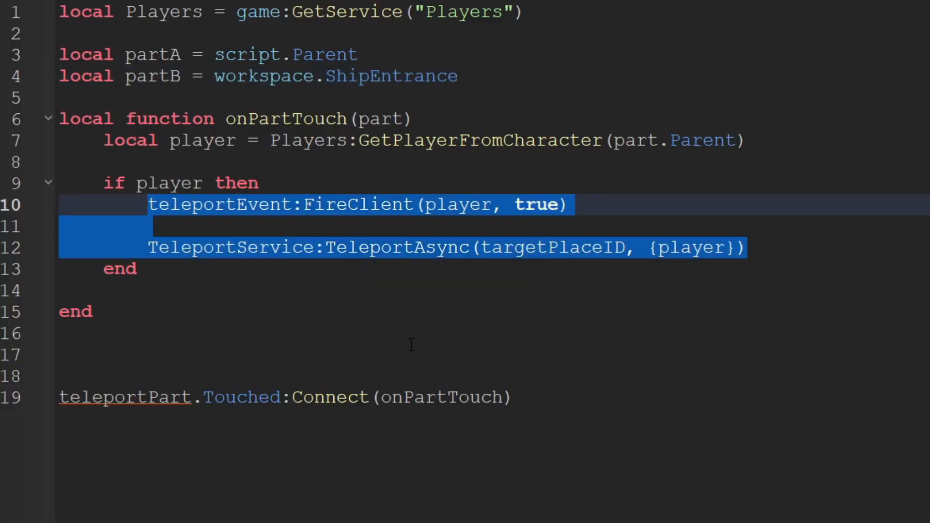
pyautogui.moveTo(162, 137); pyautogui.dragTo(770, 176)
pyautogui.click(772, 167)
pyautogui.click(784, 267)
pyautogui.moveTo(787, 251); pyautogui.dragTo(147, 204)
pyautogui.write('player.Character.PrimaryPart.CFrame')
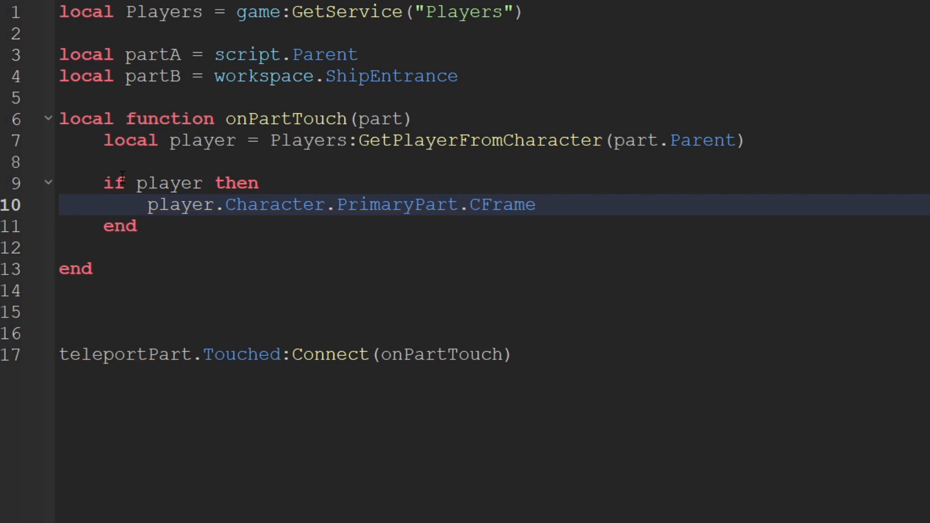
pyautogui.write('partB.CFrame')
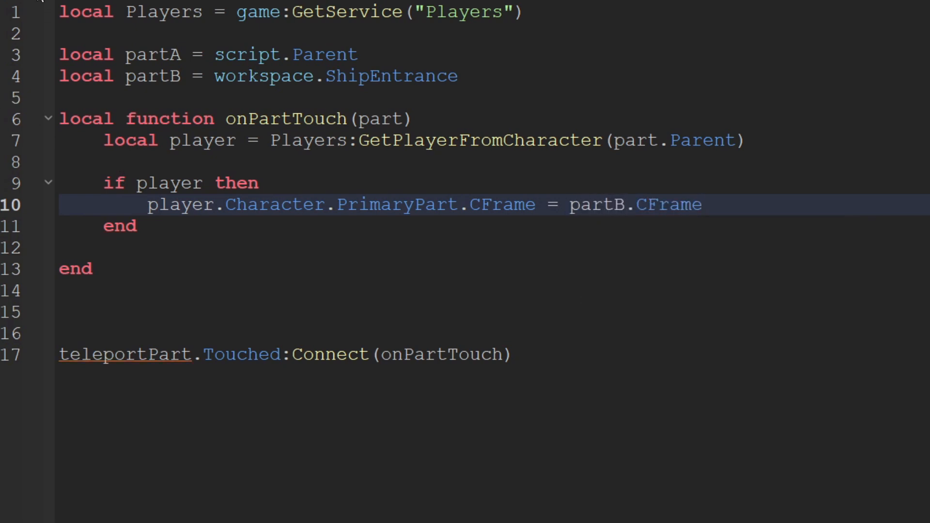
# Replace teleportPart with partA in the Touched connection and remove the surplus blank lines above it.
pyautogui.click(159, 43)
pyautogui.doubleClick(153, 55)
pyautogui.hotkey('ctrl', 'c')
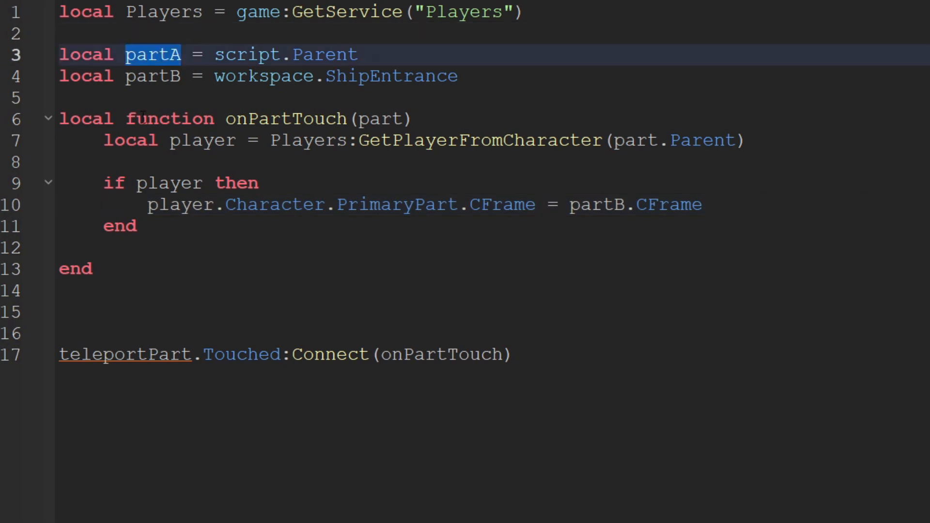
pyautogui.doubleClick(115, 347)
pyautogui.hotkey('ctrl', 'v')
pyautogui.click(111, 295)
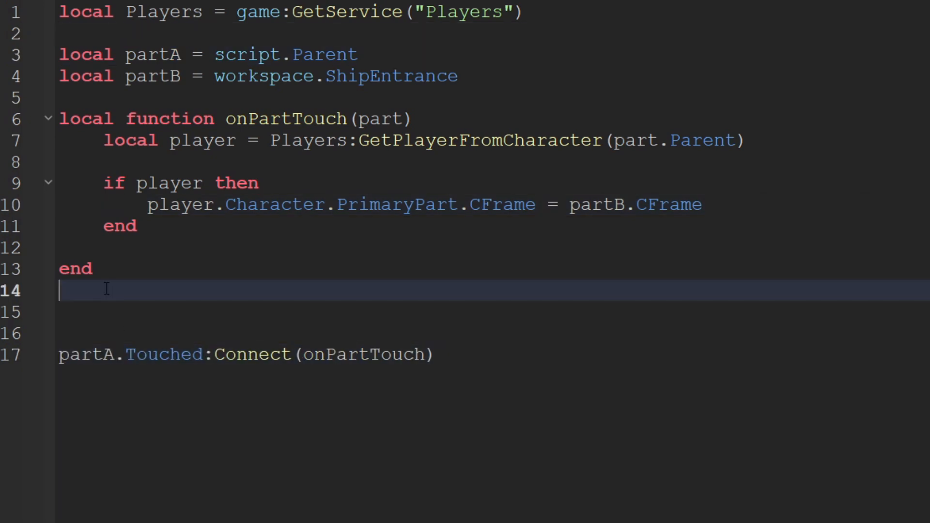
pyautogui.press('BackSpace')
pyautogui.click(70, 298)
pyautogui.press('BackSpace')
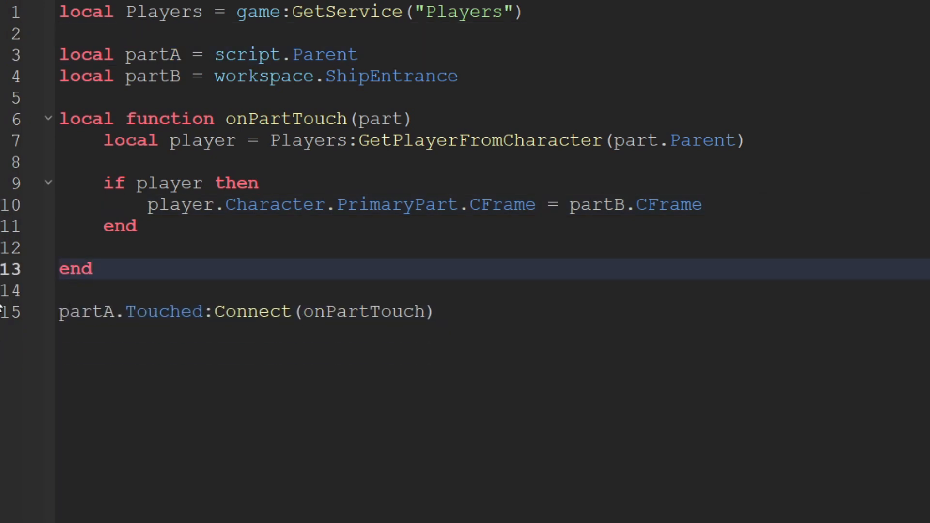
pyautogui.doubleClick(91, 306)
pyautogui.doubleClick(165, 314)
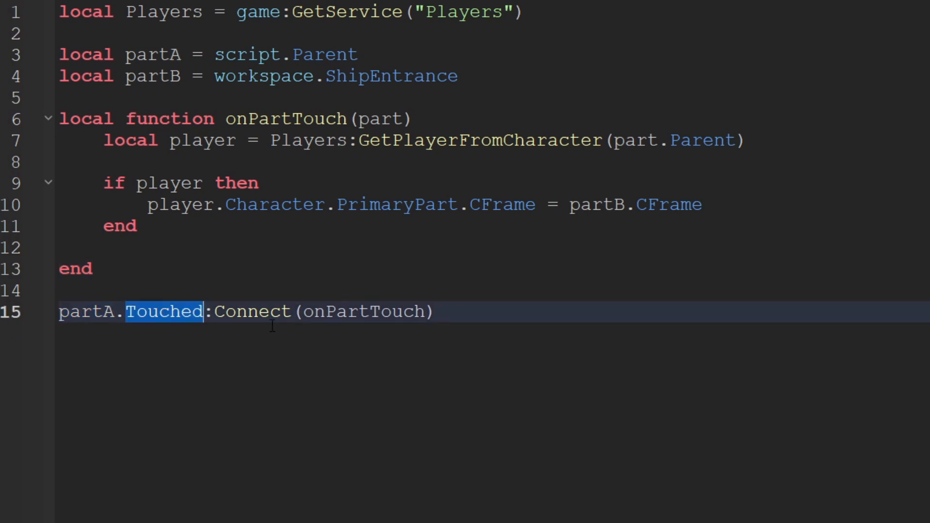
pyautogui.click(455, 313)
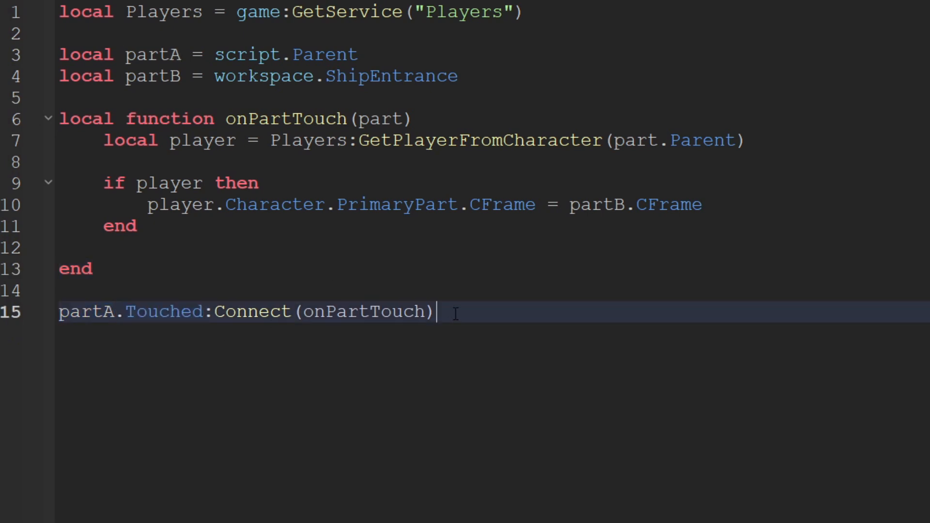
pyautogui.doubleClick(270, 119)
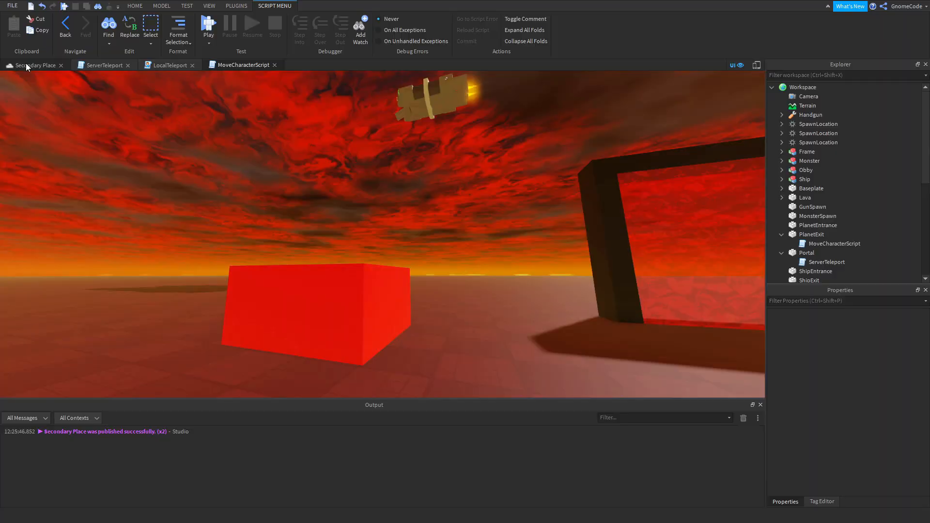
# Return to the Secondary Place view, go inside the ship and select the black ShipExit part.
pyautogui.scroll(-2, 389, 303)
pyautogui.moveTo(388, 302); pyautogui.dragTo(389, 302, button='right')
pyautogui.scroll(10, 389, 303)
pyautogui.scroll(4, 394, 245)
pyautogui.click(483, 221)
pyautogui.moveTo(490, 218); pyautogui.dragTo(489, 218, button='right')
pyautogui.scroll(-4, 489, 218)
pyautogui.click(388, 203)
pyautogui.moveTo(620, 195); pyautogui.dragTo(620, 195, button='right')
pyautogui.scroll(-4, 620, 195)
pyautogui.scroll(-2, 620, 195)
pyautogui.scroll(-3, 509, 254)
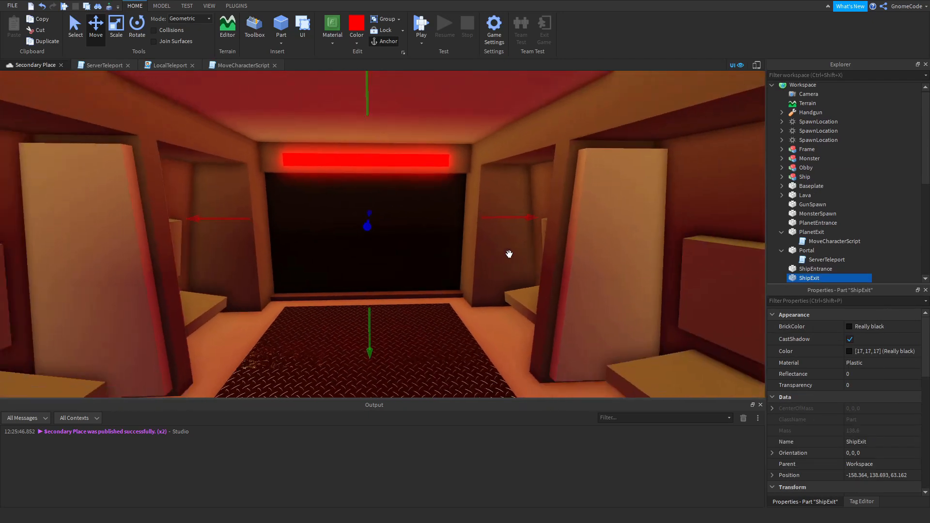
pyautogui.press('a')
pyautogui.press('w')
# Copy MoveCharacterScript from PlanetExit and paste it into ShipExit.
pyautogui.scroll(-1, 838, 197)
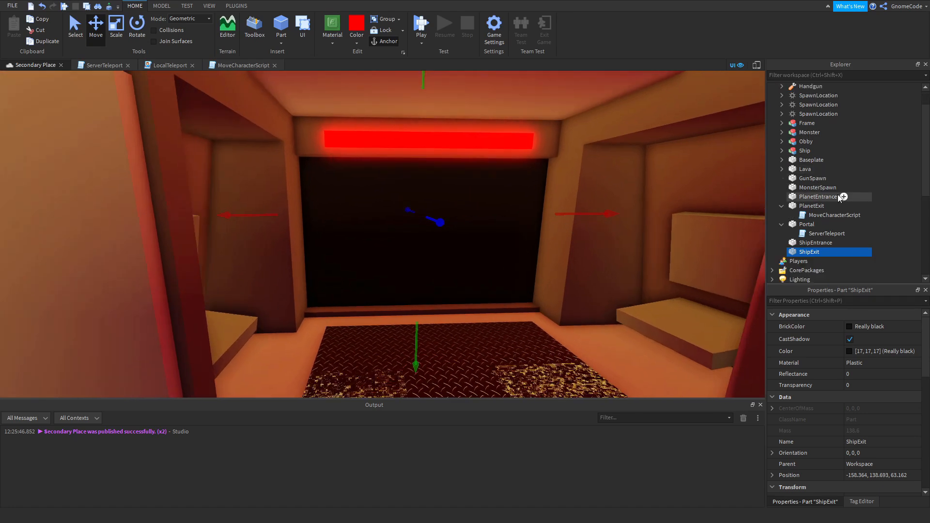
pyautogui.click(823, 215)
pyautogui.hotkey('ctrl', 'c')
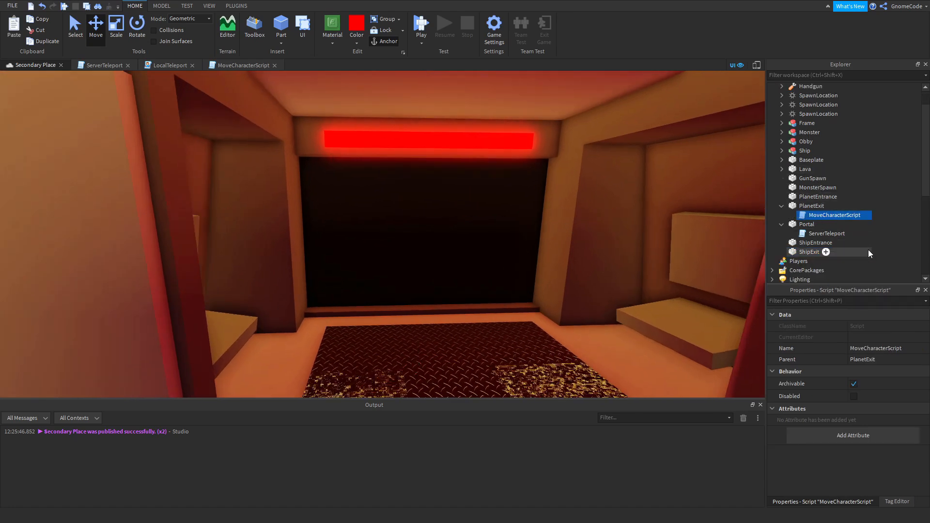
pyautogui.click(810, 252)
pyautogui.hotkey('ctrl', 'shift', 'v')
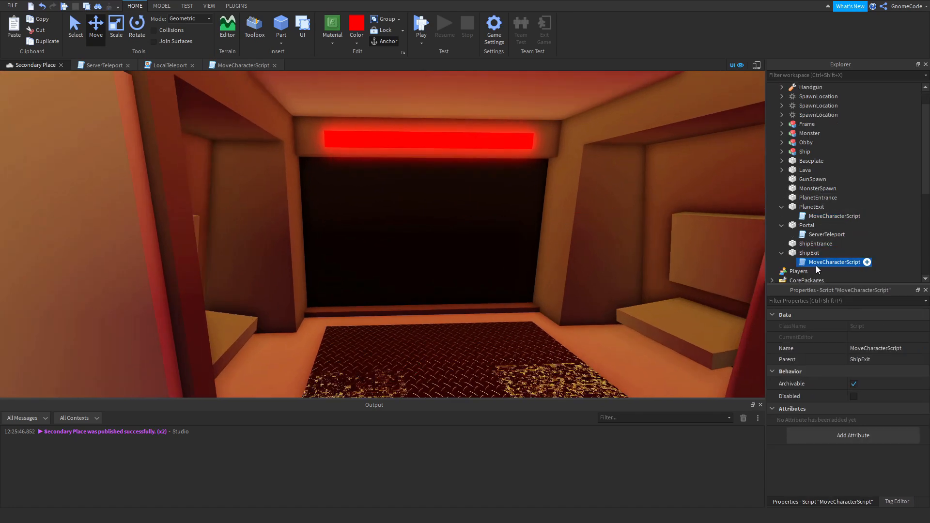
# Open the MoveCharacterScript under ShipExit and set partB to workspace.PlanetEntrance.
pyautogui.doubleClick(814, 263)
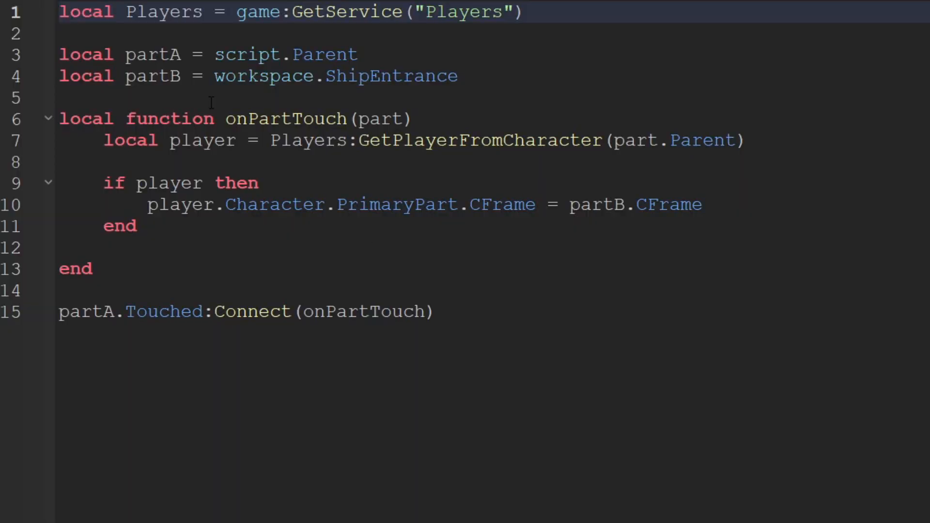
pyautogui.moveTo(107, 72); pyautogui.dragTo(180, 70)
pyautogui.click(269, 100)
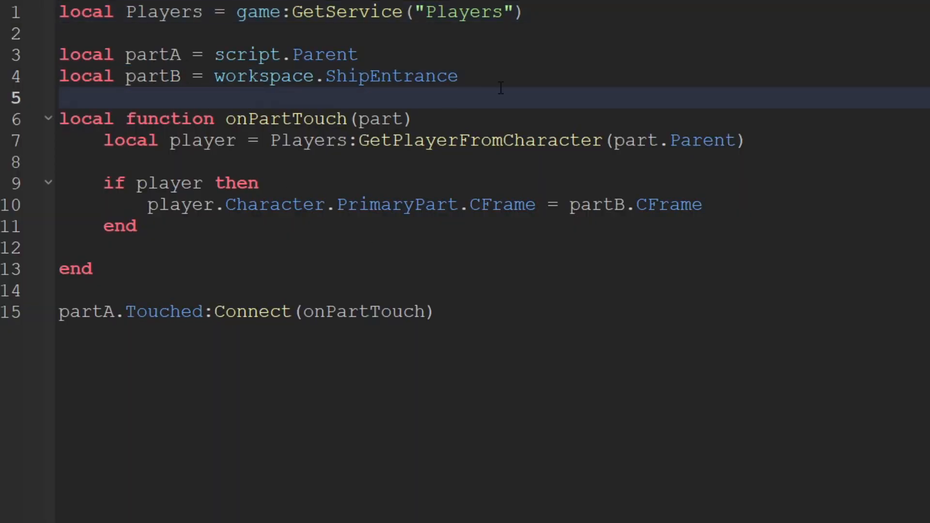
pyautogui.moveTo(500, 83); pyautogui.dragTo(335, 77)
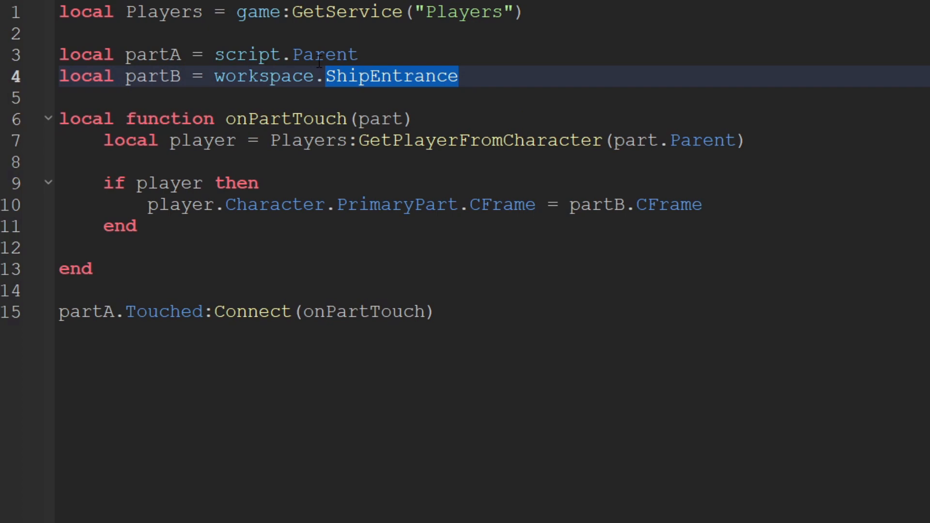
pyautogui.write('Pl')
pyautogui.press('Tab')
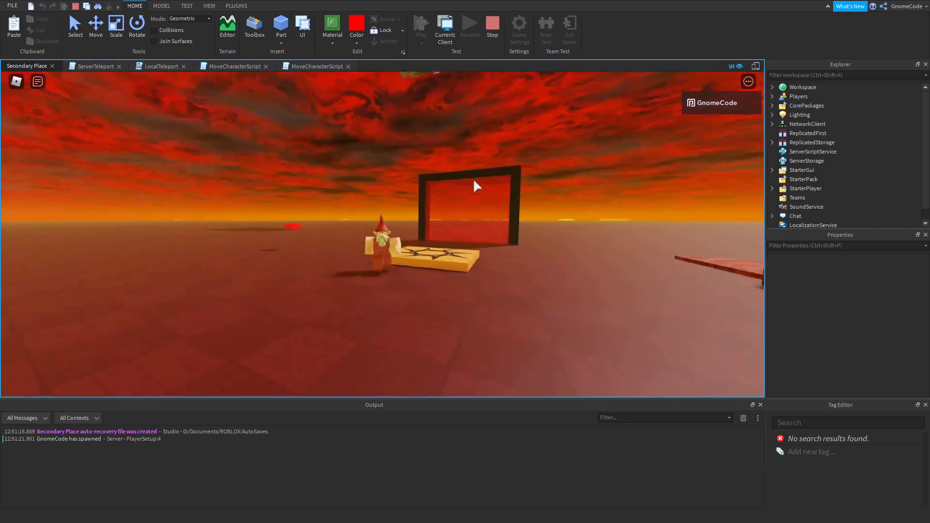
# Playtest the place and walk the character into the red PlanetExit block to teleport into the ship.
pyautogui.press('w')
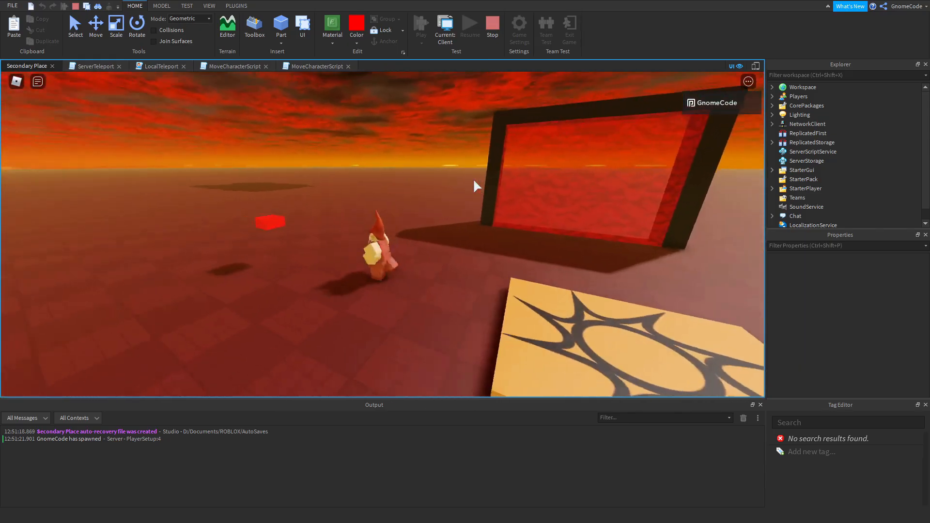
pyautogui.scroll(3, 471, 179)
pyautogui.moveTo(457, 185); pyautogui.dragTo(458, 184, button='right')
pyautogui.press('s')
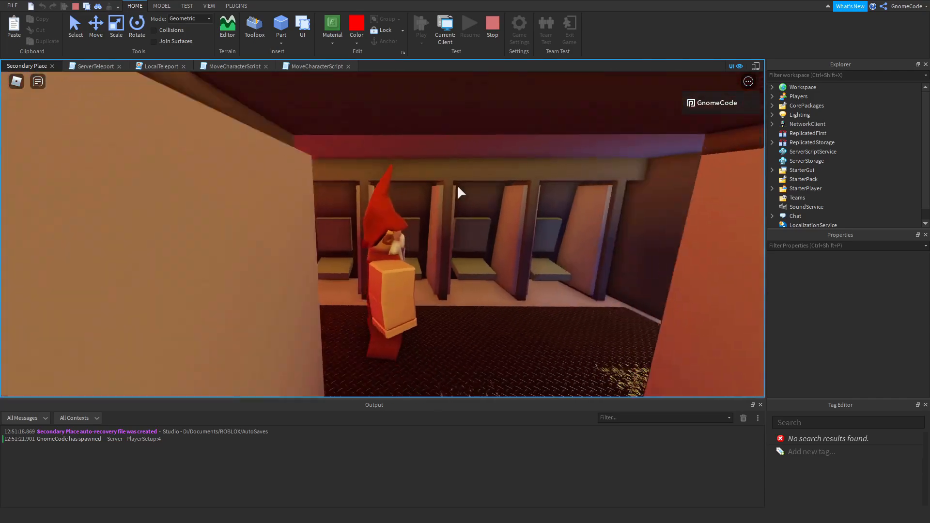
pyautogui.press('s')
pyautogui.press('w')
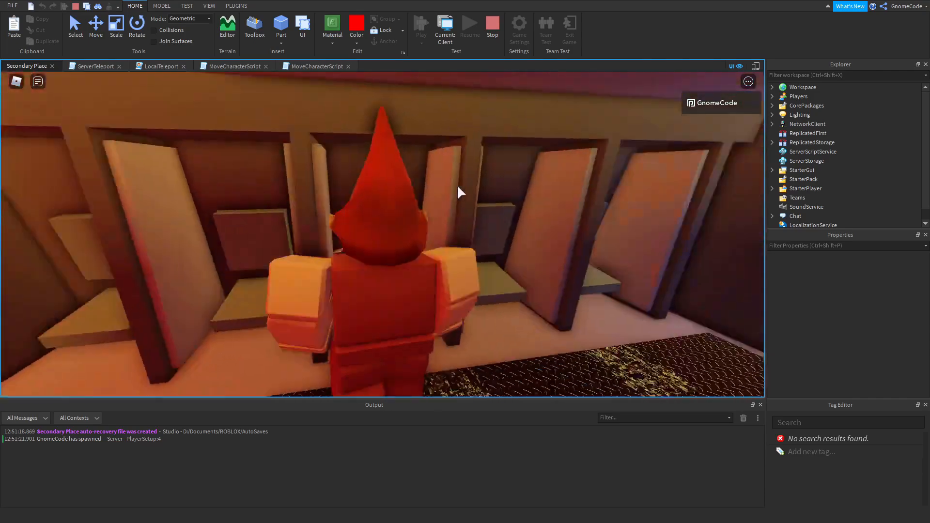
# Walk the character out through the ship's exit to the planet and bring the handgun to the lava obby.
pyautogui.press('d')
pyautogui.moveTo(457, 185); pyautogui.dragTo(458, 187, button='right')
pyautogui.press('a')
pyautogui.press('w')
pyautogui.press('w')
pyautogui.press('s')
pyautogui.press('w')
pyautogui.press('w')
pyautogui.press('w')
pyautogui.press('s')
pyautogui.press('a')
pyautogui.press('w')
pyautogui.press('d')
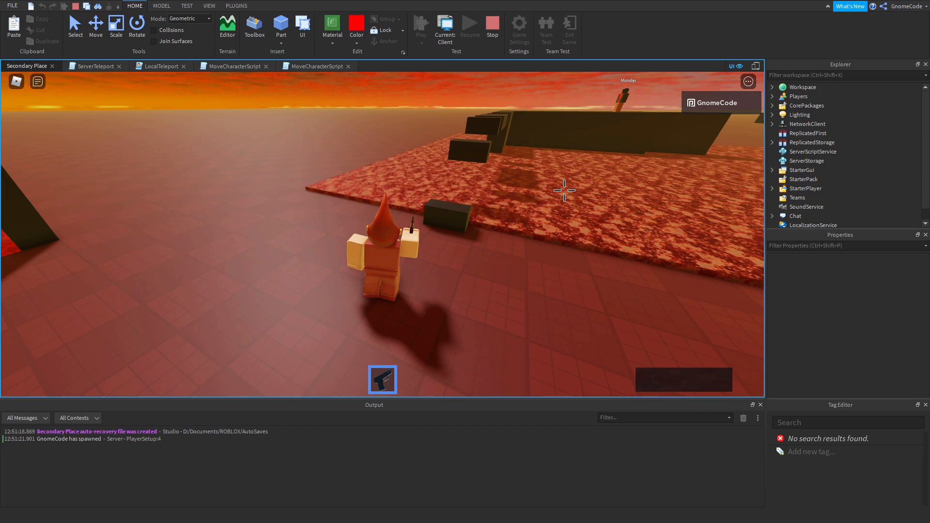
# Jump the character across the obby blocks over the lava to the monster's platform.
pyautogui.moveTo(565, 190); pyautogui.dragTo(564, 191, button='right')
pyautogui.press('s')
pyautogui.press('w')
pyautogui.press('space')
pyautogui.press('w')
pyautogui.press('space')
pyautogui.press('space')
pyautogui.press('w')
pyautogui.press('space')
# Shoot the monster with the handgun while moving around on the dark platform.
pyautogui.click(546, 168)
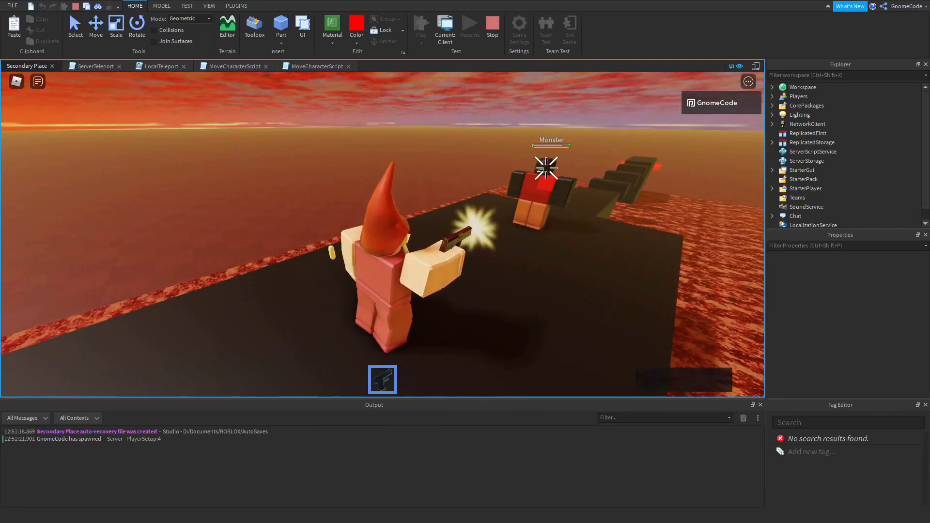
pyautogui.click(548, 168)
pyautogui.click(548, 168)
pyautogui.press('s')
pyautogui.moveTo(521, 273); pyautogui.dragTo(521, 273, button='right')
pyautogui.scroll(-3, 521, 273)
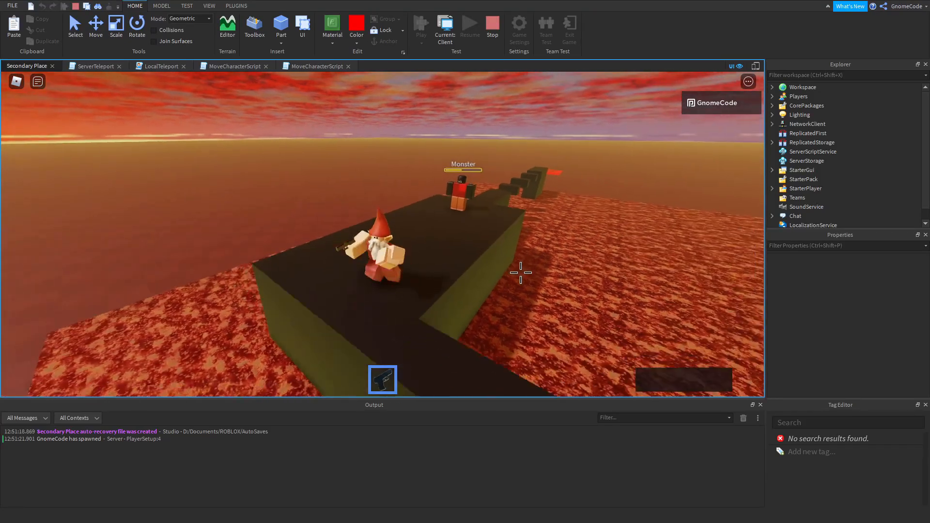
pyautogui.press('w')
pyautogui.scroll(3, 486, 239)
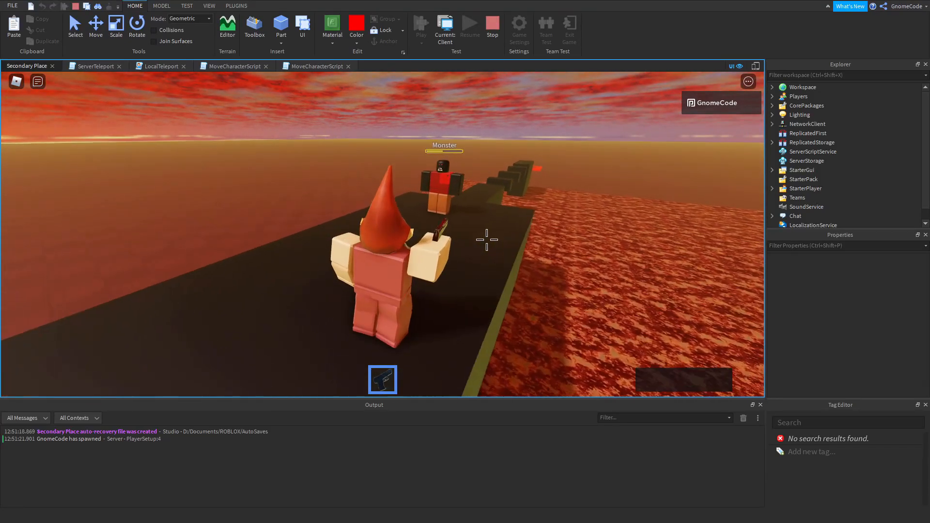
# Jump off the platform into the lava and walk the respawned character beside the obby's first block.
pyautogui.press('a')
pyautogui.moveTo(503, 230); pyautogui.dragTo(503, 230, button='right')
pyautogui.scroll(-3, 503, 230)
pyautogui.press('space')
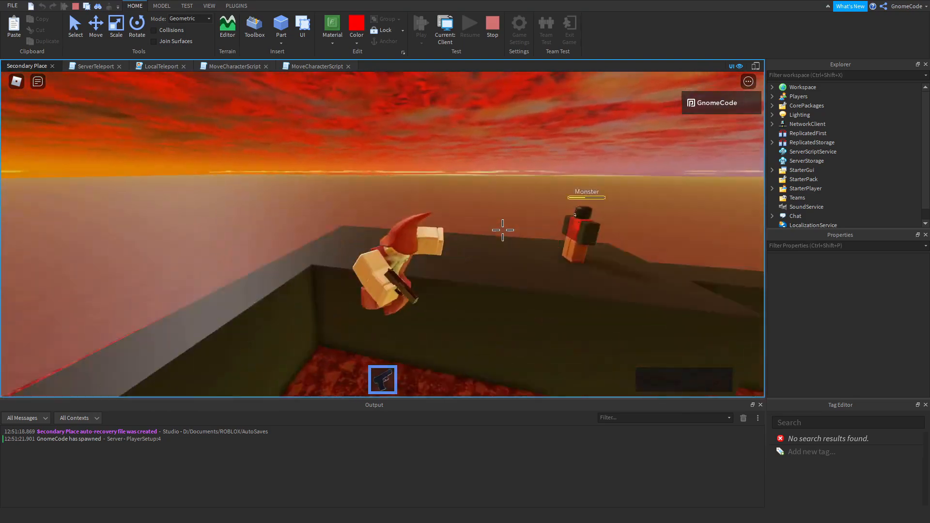
pyautogui.press('s')
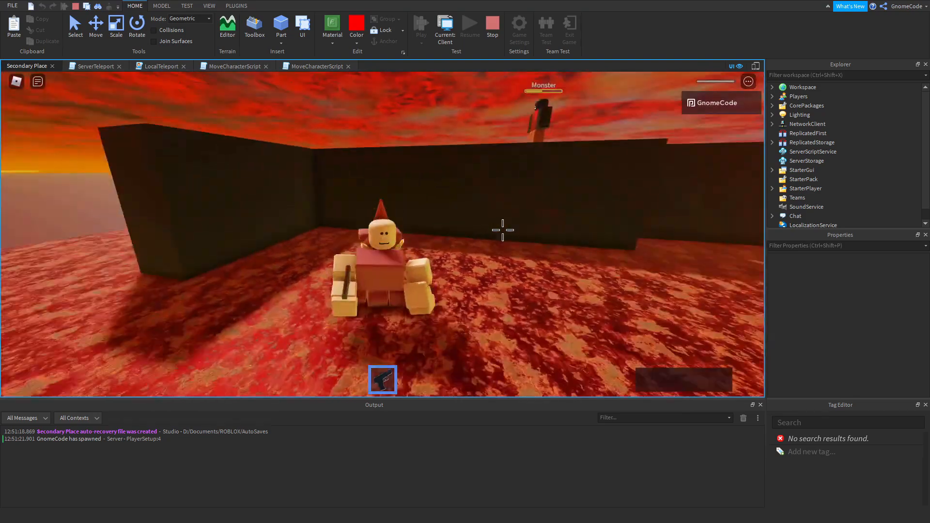
pyautogui.moveTo(377, 207); pyautogui.dragTo(421, 216, button='right')
pyautogui.press('s')
pyautogui.press('w')
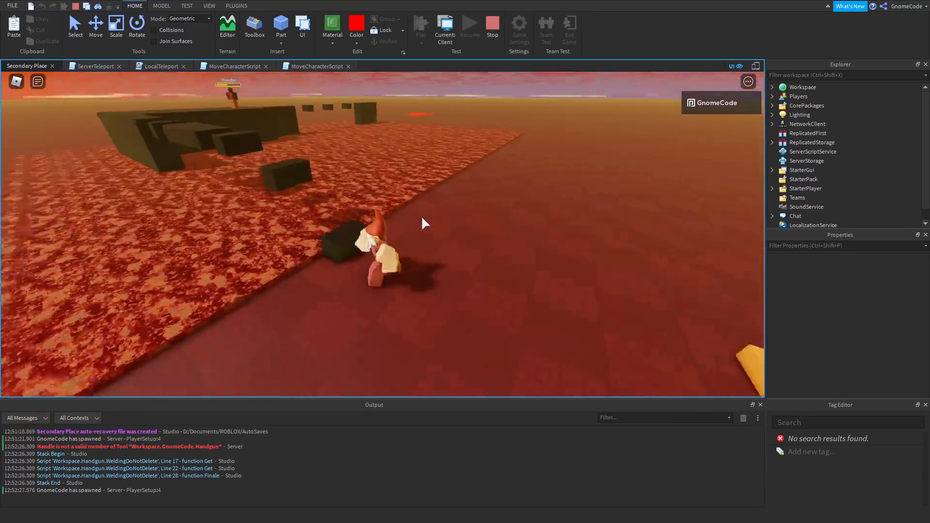
# Walk the respawned character around the ground beside the lava obby's first block and end the playtest.
pyautogui.press('d')
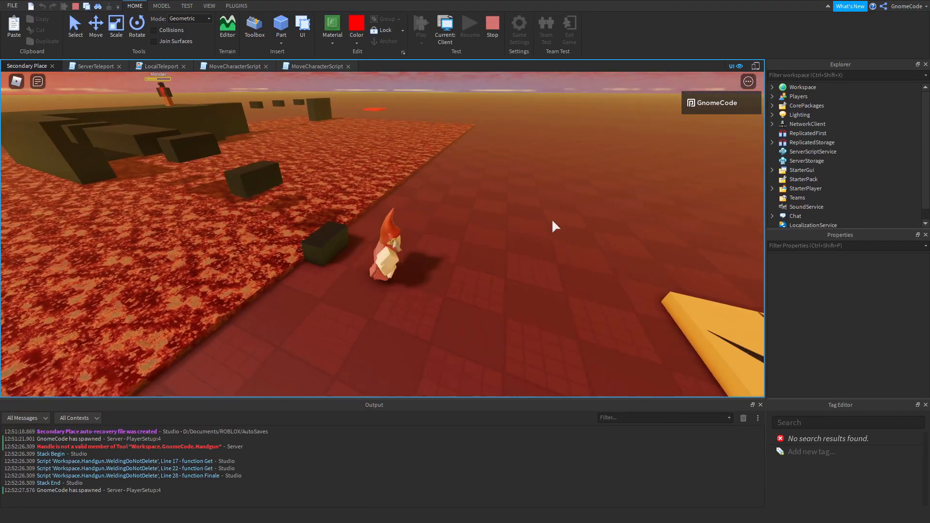
pyautogui.scroll(-4, 562, 219)
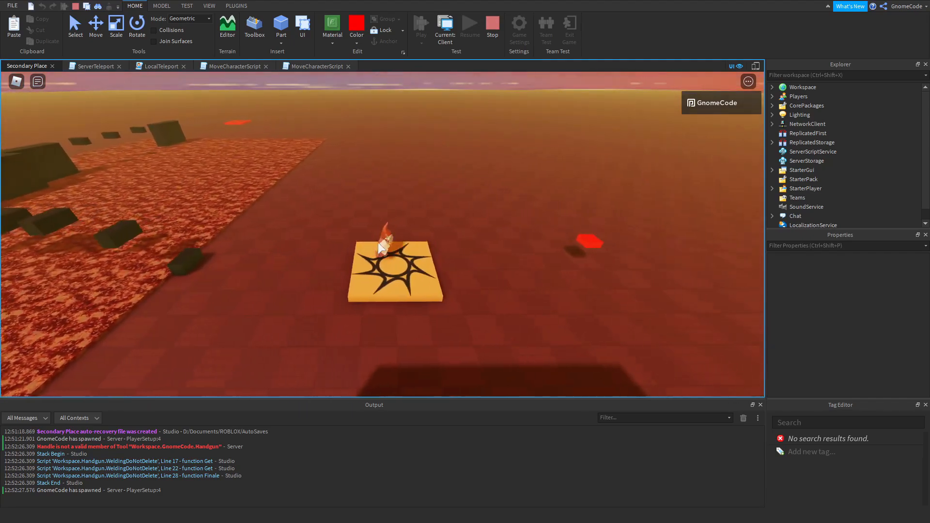
pyautogui.moveTo(433, 217); pyautogui.dragTo(434, 218, button='right')
pyautogui.press('w')
pyautogui.scroll(2, 439, 216)
pyautogui.press('w')
pyautogui.press('w')
pyautogui.scroll(-4, 434, 217)
pyautogui.press('w')
pyautogui.scroll(2, 438, 216)
pyautogui.press('space')
pyautogui.press('s')
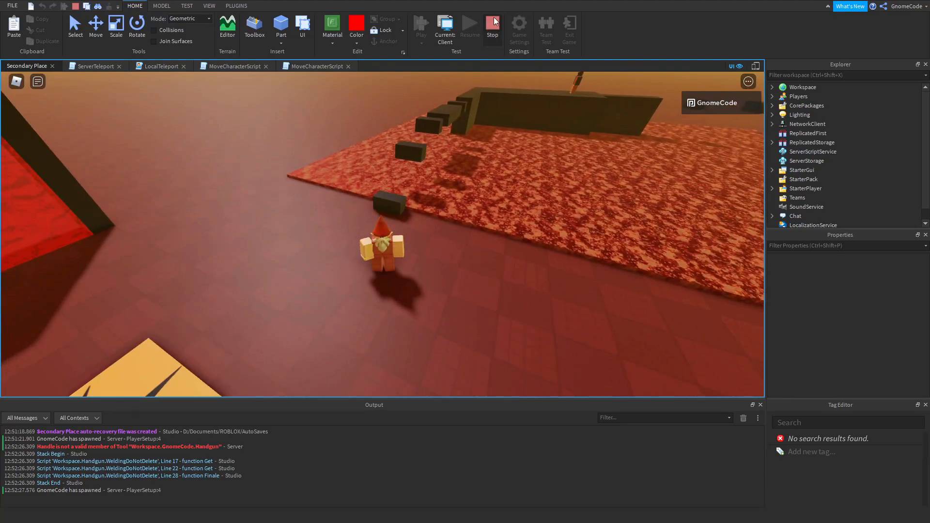
pyautogui.click(492, 23)
# Open the DeathScript inside the Lava part for editing.
pyautogui.scroll(10, 414, 219)
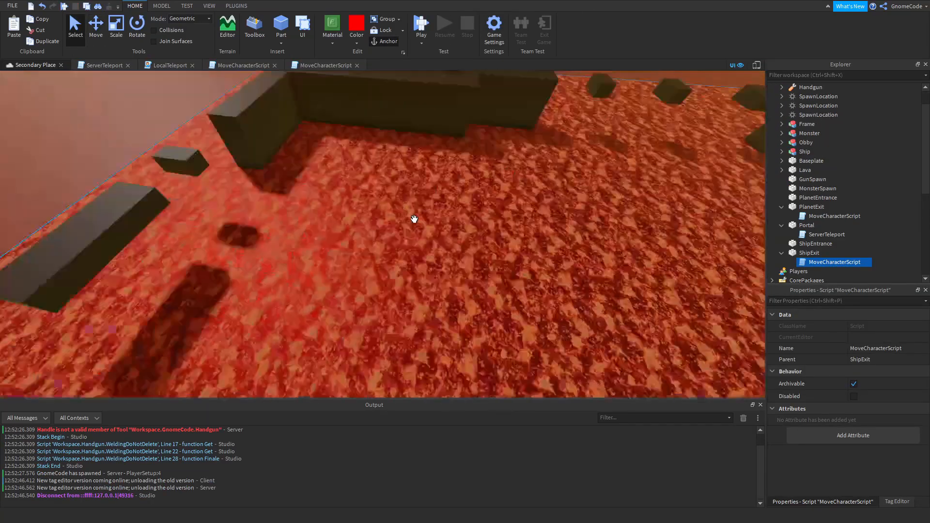
pyautogui.scroll(-10, 414, 220)
pyautogui.moveTo(414, 219); pyautogui.dragTo(421, 228, button='right')
pyautogui.click(422, 228)
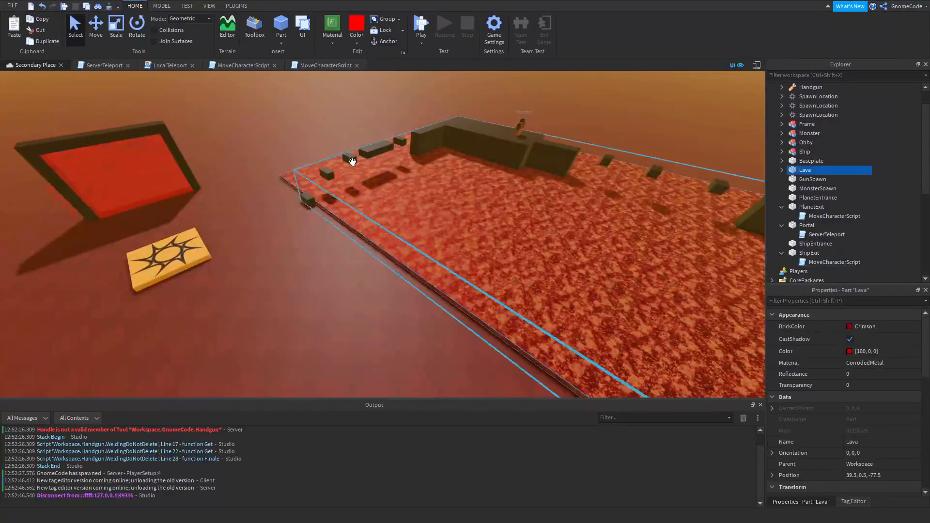
pyautogui.scroll(3, 351, 160)
pyautogui.moveTo(351, 160); pyautogui.dragTo(278, 106, button='right')
pyautogui.click(111, 64)
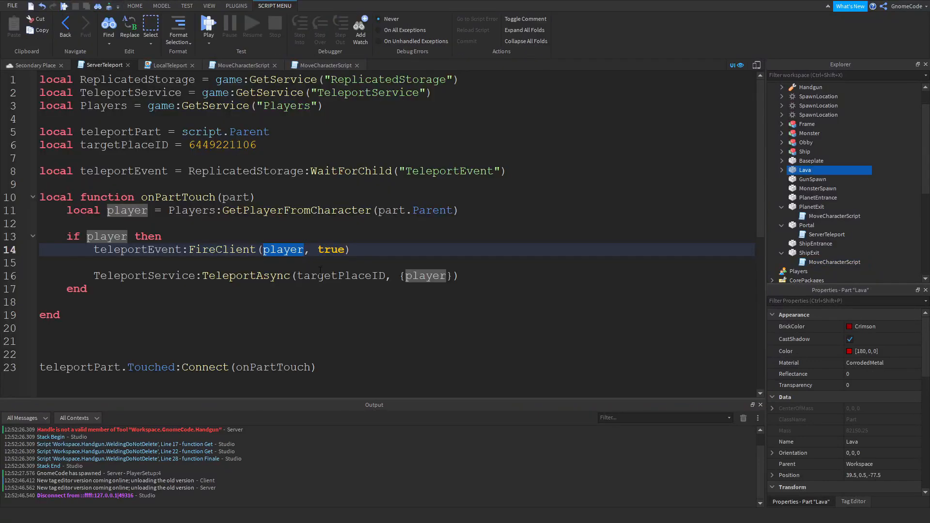
pyautogui.click(38, 67)
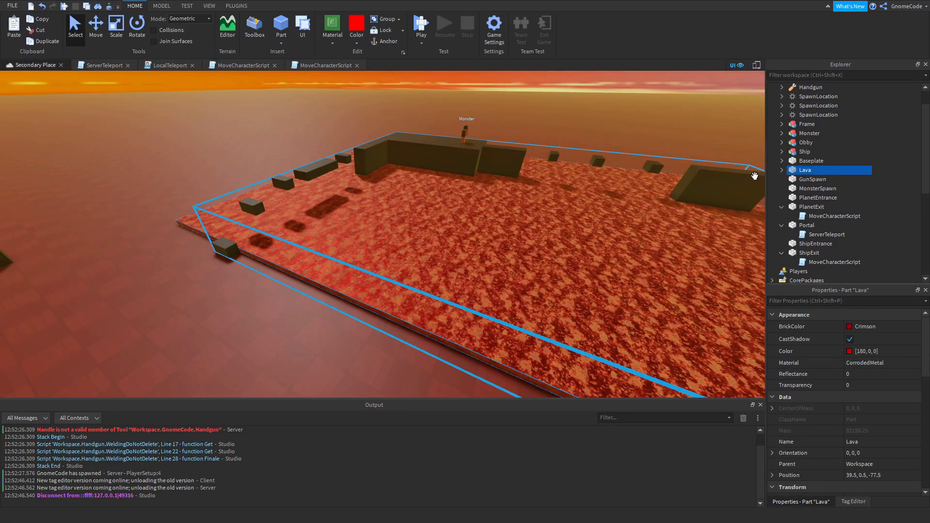
pyautogui.click(781, 170)
pyautogui.doubleClick(822, 180)
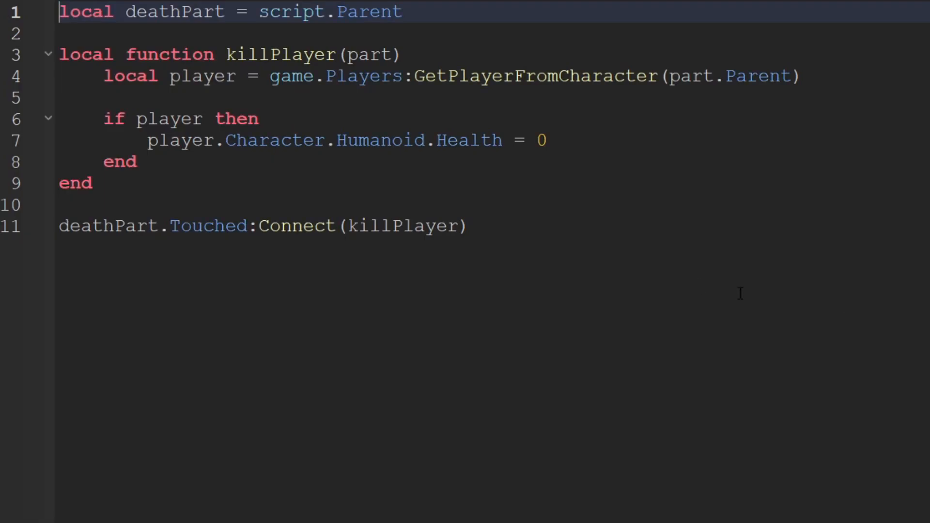
# Comment out the Humanoid.Health = 0 line in killPlayer and add player:Kick("You died, please restart!") below it.
pyautogui.click(156, 145)
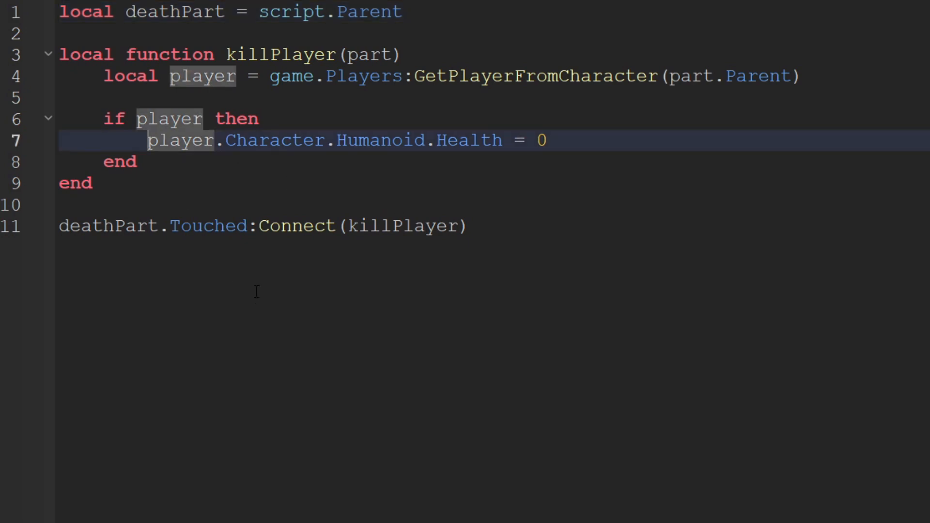
pyautogui.write('--')
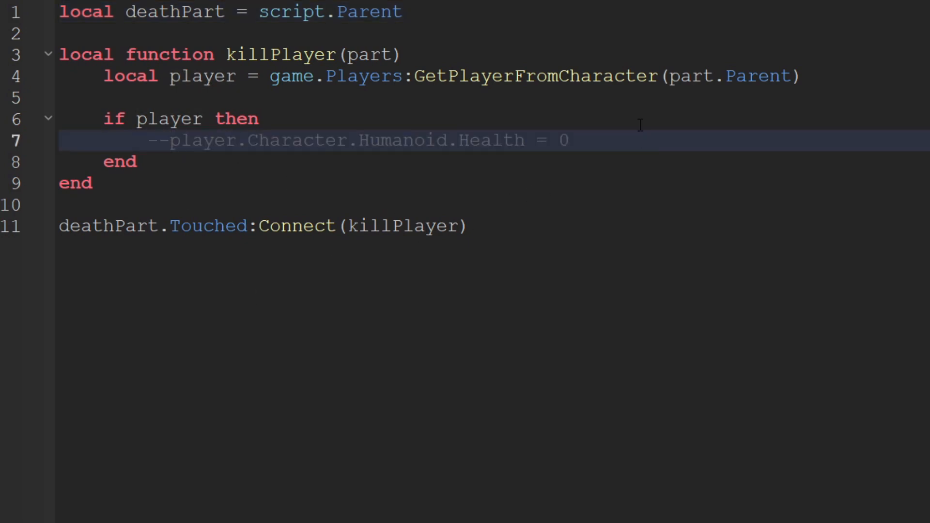
pyautogui.press('Return')
pyautogui.write('playe')
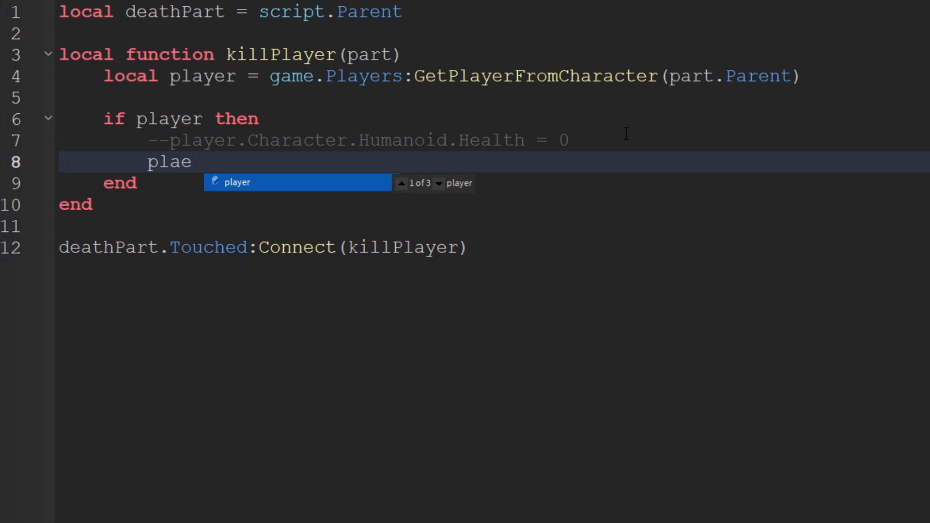
pyautogui.write('r')
pyautogui.press('Tab')
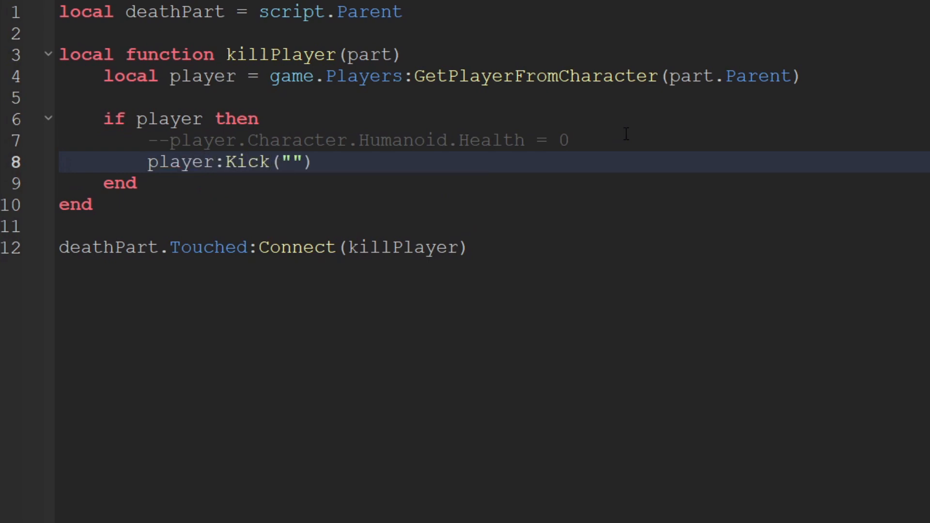
pyautogui.write('You died, ')
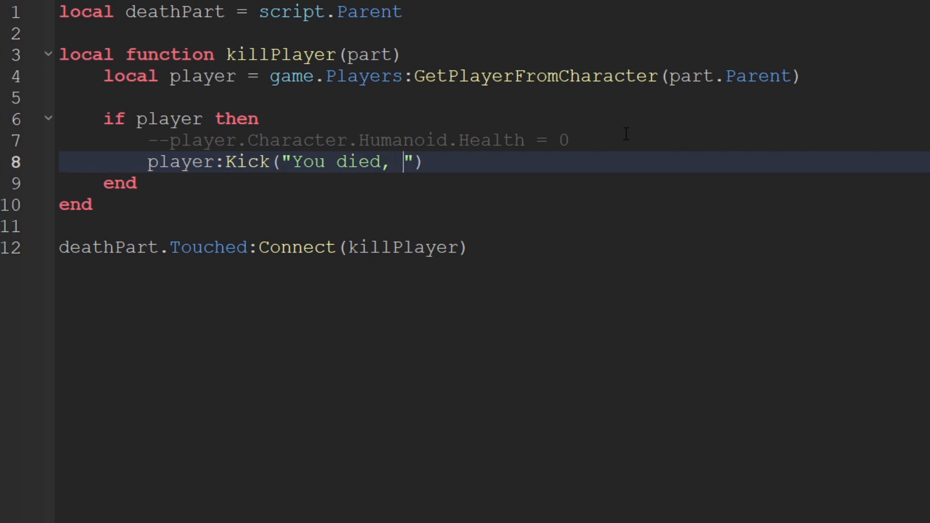
pyautogui.write('please restart')
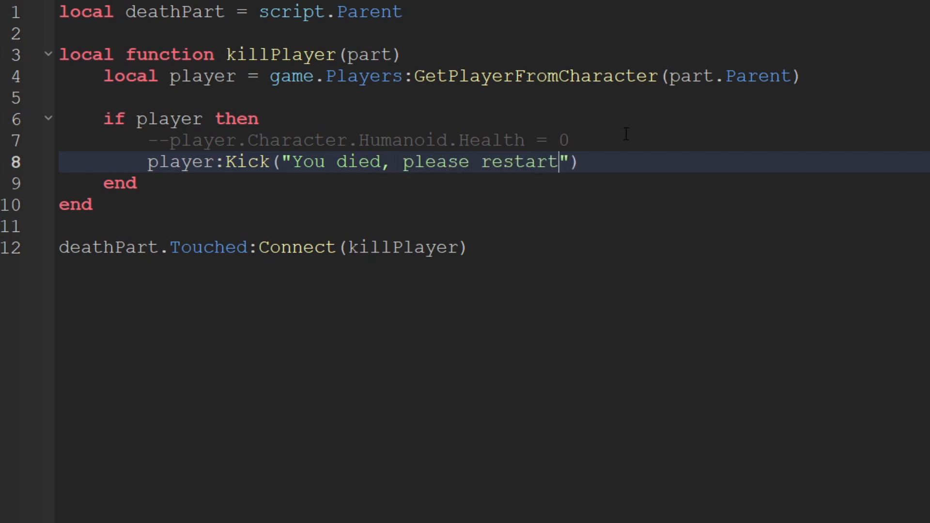
pyautogui.write('!')
pyautogui.click(676, 184)
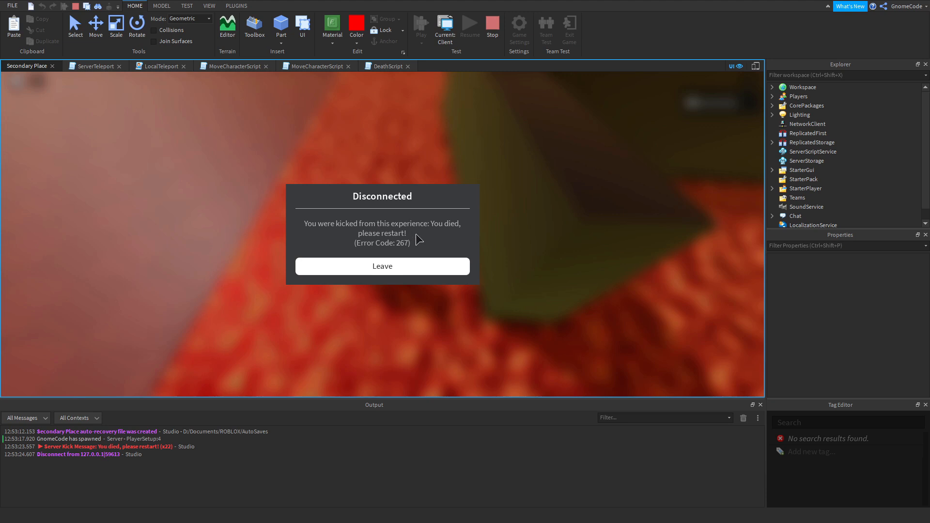
# Leave the disconnected playtest and examine the portal, spawn pad and lava obby in the place.
pyautogui.click(407, 267)
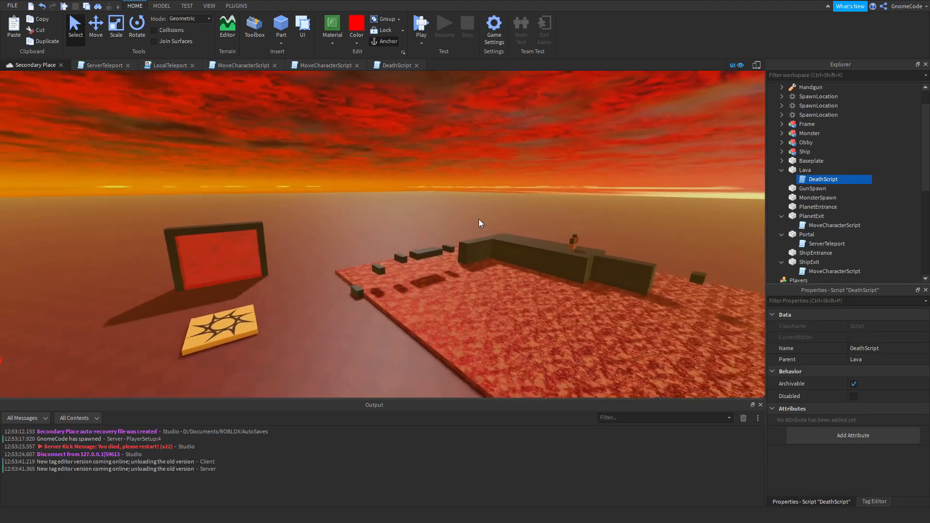
pyautogui.moveTo(479, 219); pyautogui.dragTo(479, 219, button='right')
pyautogui.press('w')
pyautogui.press('a')
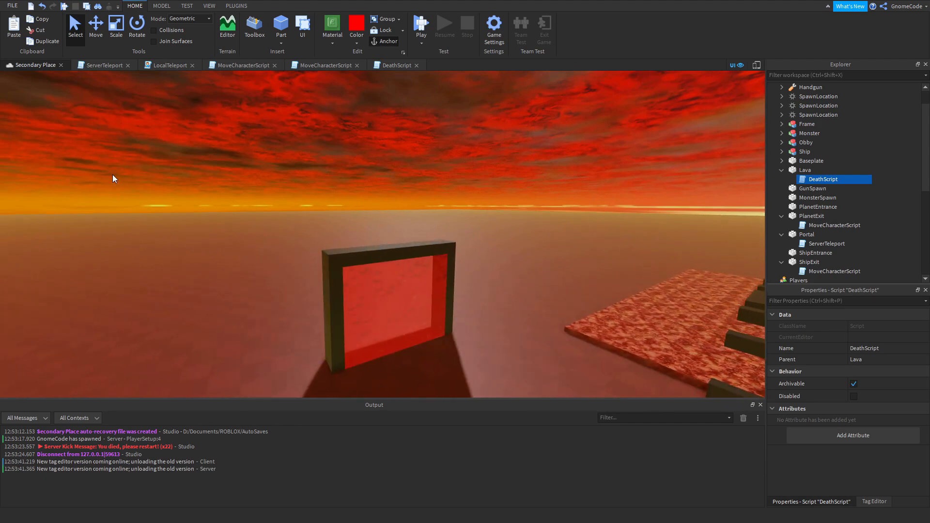
pyautogui.press('w')
pyautogui.moveTo(263, 193); pyautogui.dragTo(415, 303, button='right')
pyautogui.press('s')
pyautogui.press('w')
pyautogui.press('w')
pyautogui.press('s')
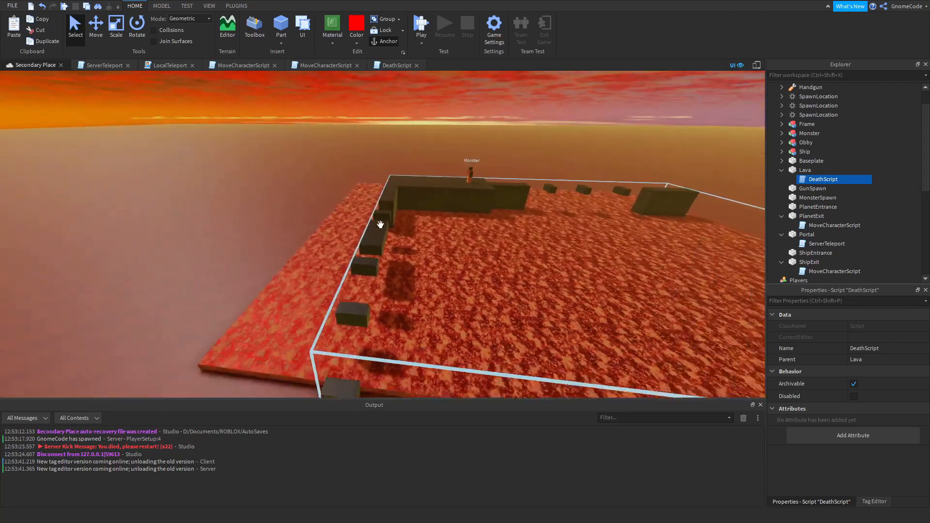
pyautogui.moveTo(380, 224); pyautogui.dragTo(426, 293, button='right')
pyautogui.press('s')
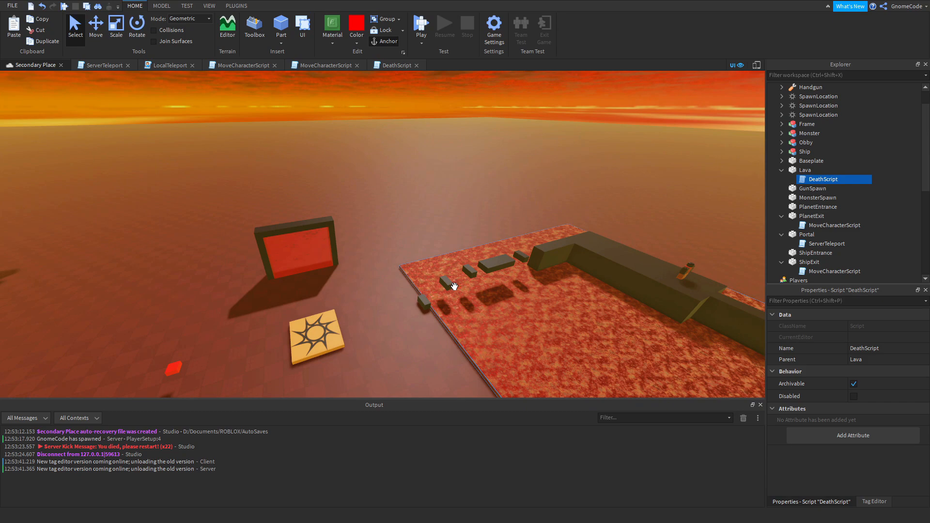
pyautogui.press('s')
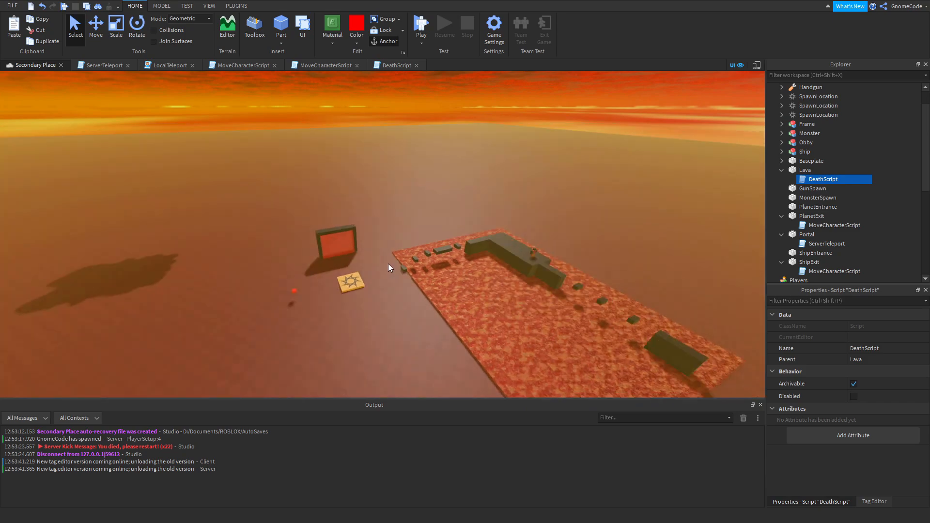
# Inspect the monster standing on the obby's dark platform up close.
pyautogui.press('w')
pyautogui.moveTo(388, 264); pyautogui.dragTo(388, 263, button='right')
pyautogui.press('d')
pyautogui.moveTo(461, 256); pyautogui.dragTo(461, 256, button='right')
pyautogui.press('w')
pyautogui.press('s')
pyautogui.press('a')
pyautogui.press('w')
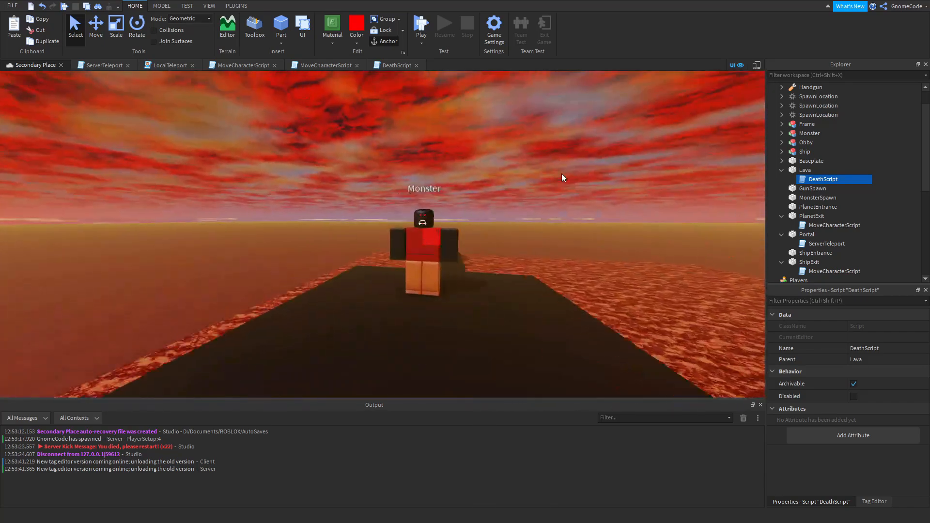
pyautogui.press('w')
pyautogui.click(630, 179)
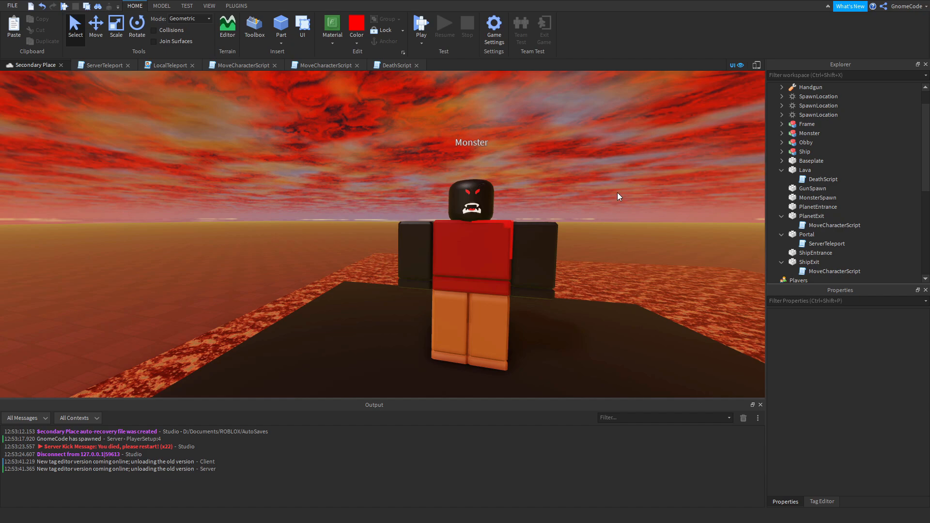
# Collapse the Lava part and close the ServerTeleport, LocalTeleport, both MoveCharacterScript and DeathScript scripts.
pyautogui.moveTo(617, 212); pyautogui.dragTo(618, 212, button='right')
pyautogui.press('s')
pyautogui.press('s')
pyautogui.press('a')
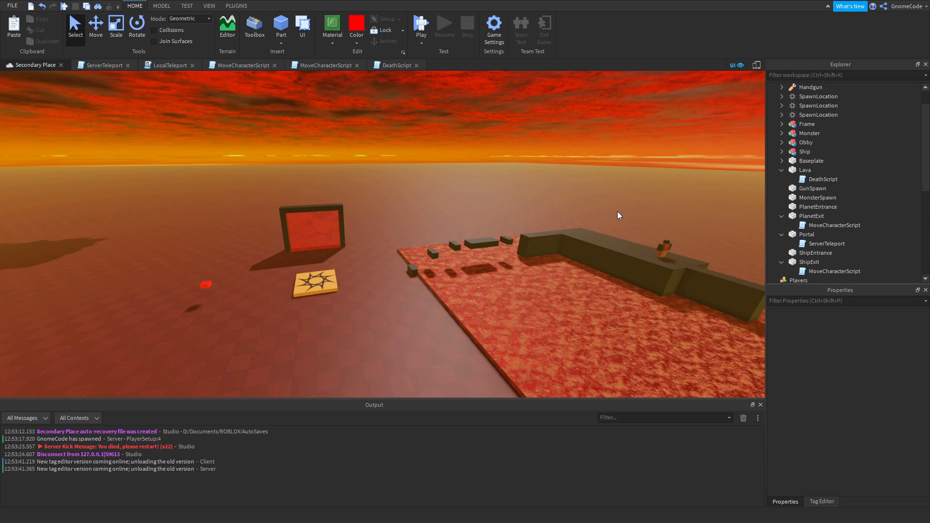
pyautogui.click(781, 170)
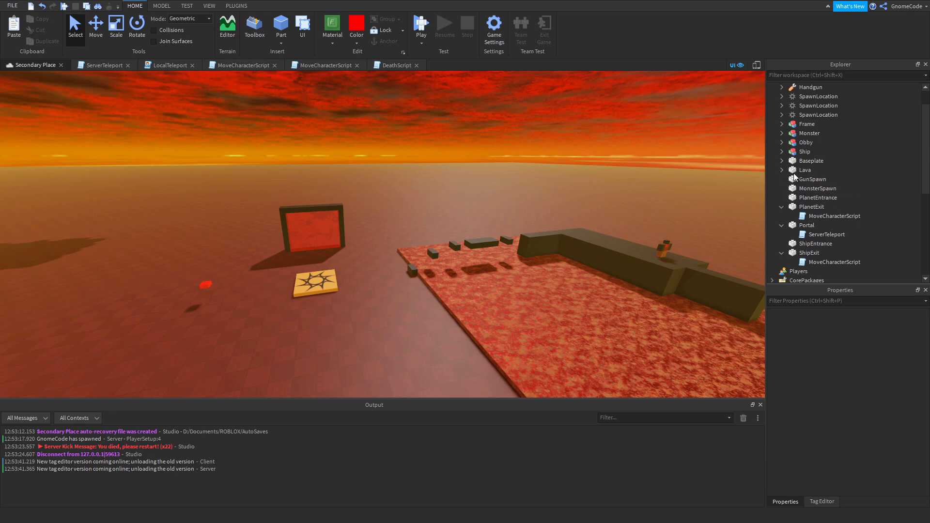
pyautogui.click(128, 65)
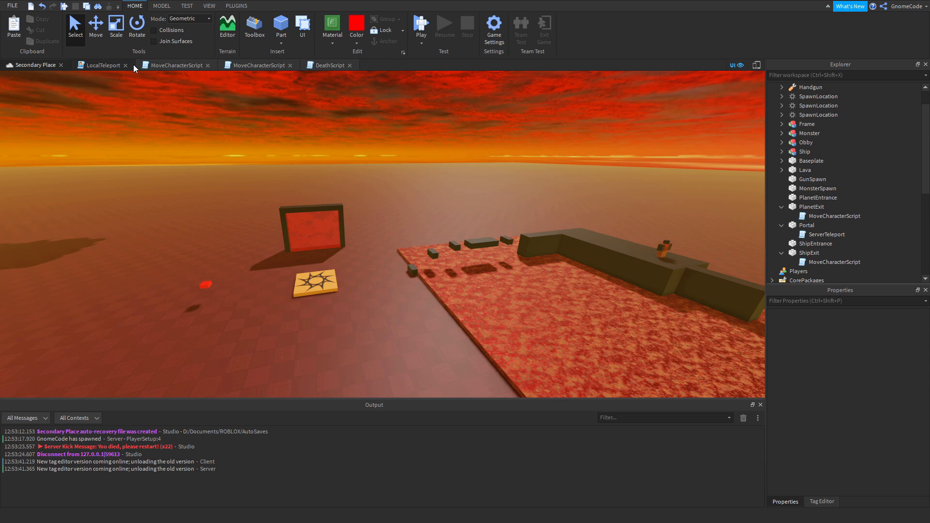
pyautogui.click(126, 65)
pyautogui.click(144, 65)
pyautogui.click(143, 66)
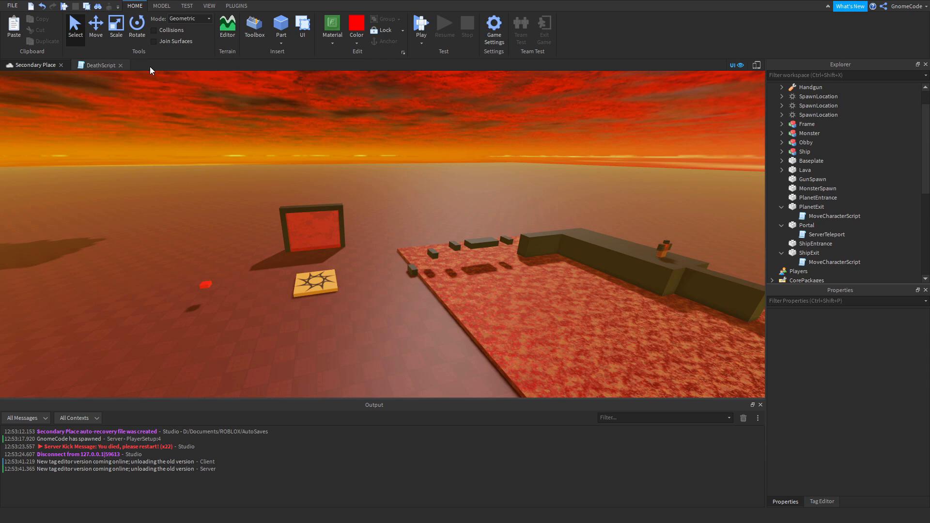
pyautogui.click(120, 66)
# Open the PlayerSetup script in ServerScriptService and examine its PlayerAdded and CharacterAdded connections and the print line.
pyautogui.scroll(-4, 810, 157)
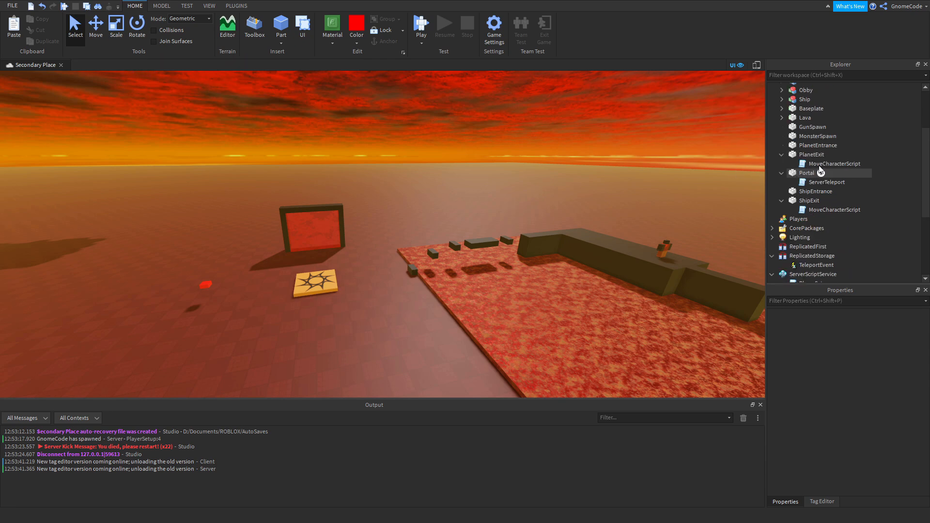
pyautogui.scroll(-3, 810, 157)
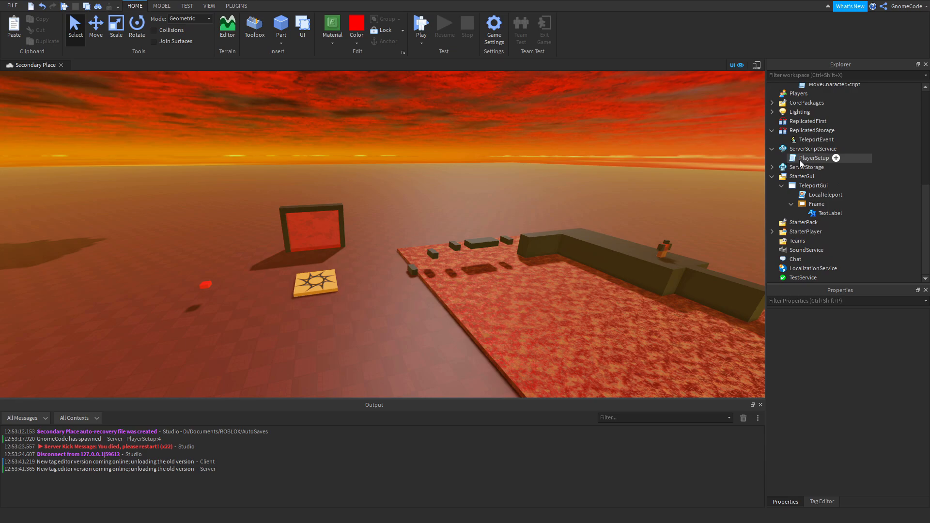
pyautogui.doubleClick(812, 158)
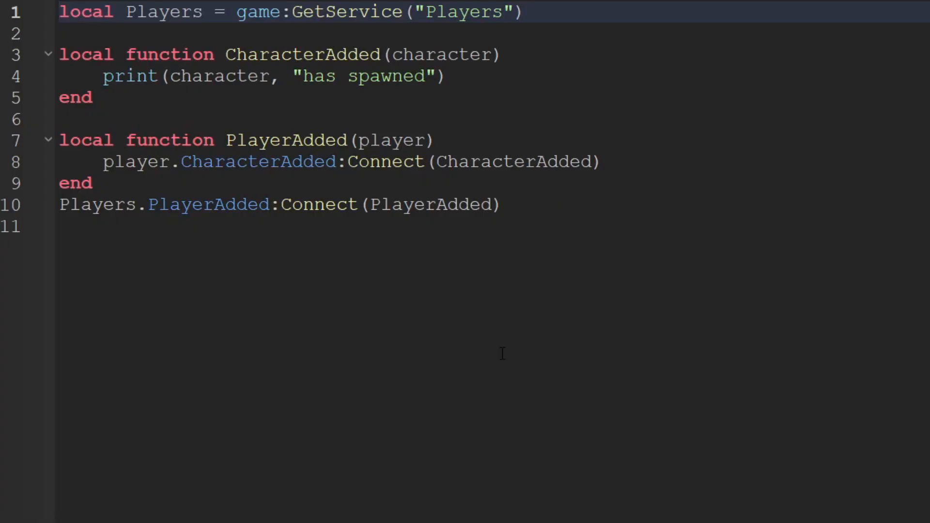
pyautogui.doubleClick(128, 12)
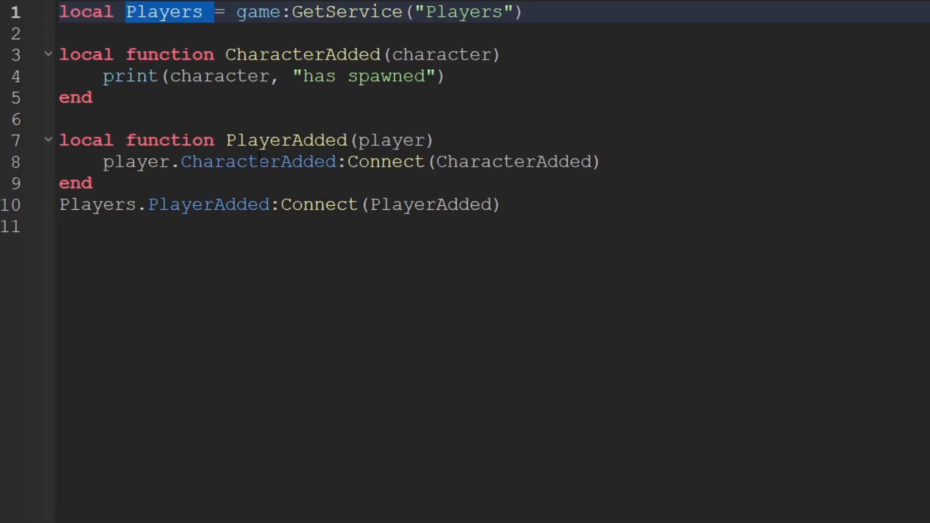
pyautogui.moveTo(144, 209); pyautogui.dragTo(261, 215)
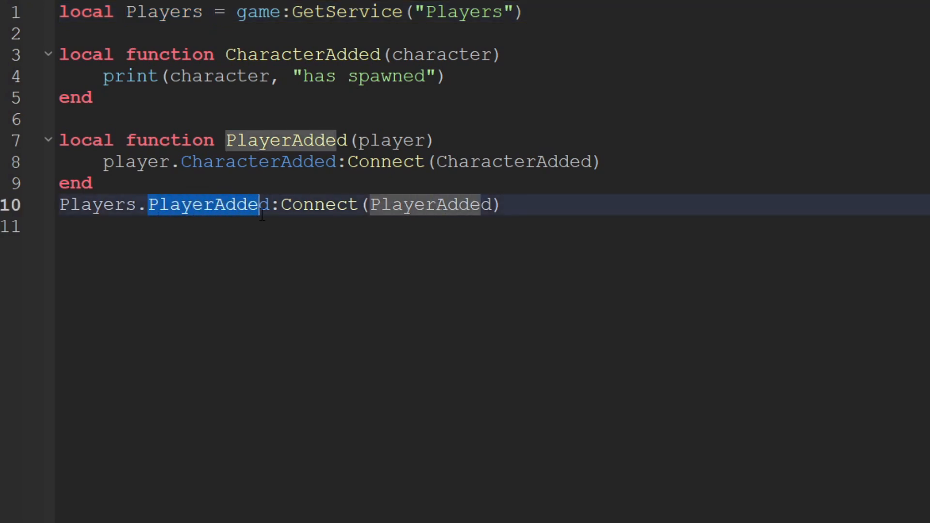
pyautogui.moveTo(182, 160); pyautogui.dragTo(337, 162)
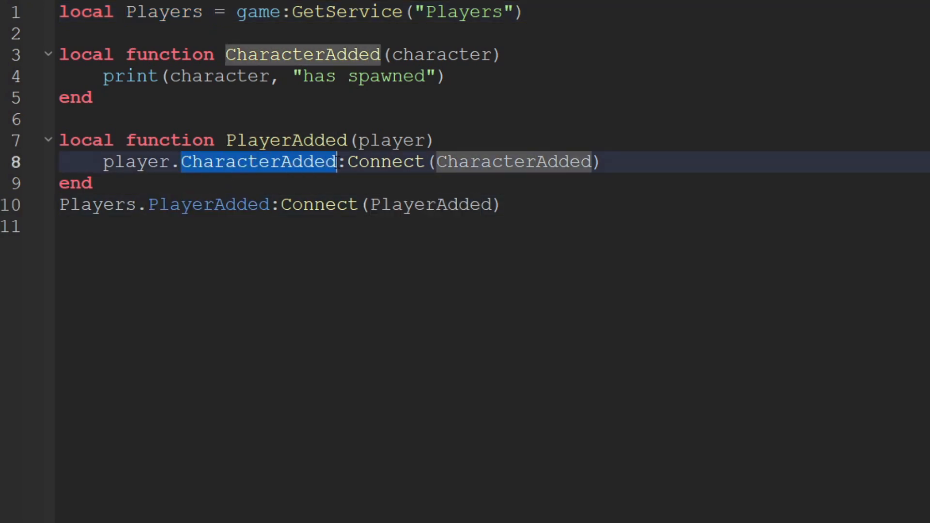
pyautogui.click(339, 162)
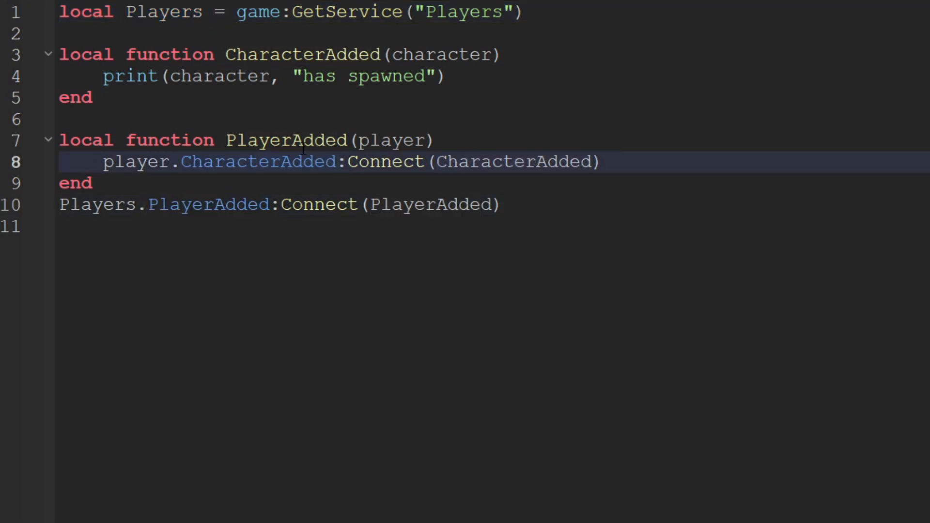
pyautogui.doubleClick(264, 140)
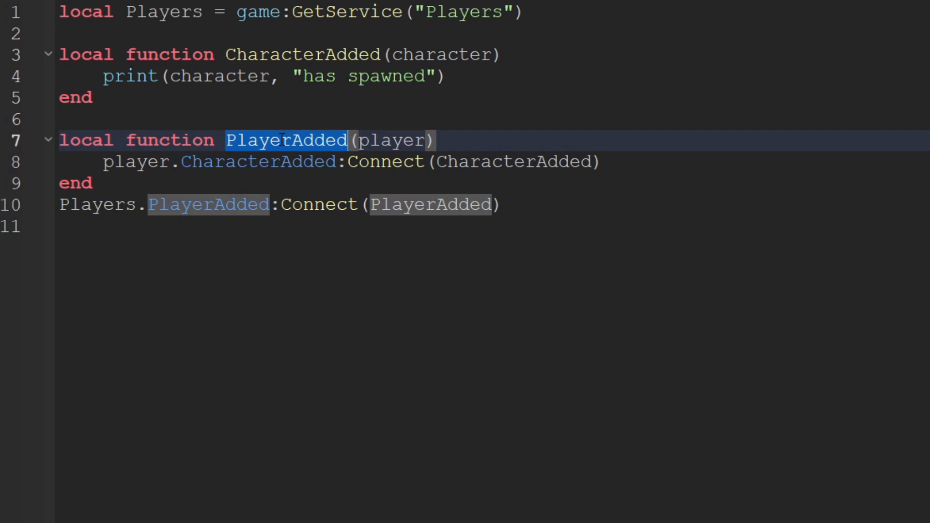
pyautogui.doubleClick(264, 161)
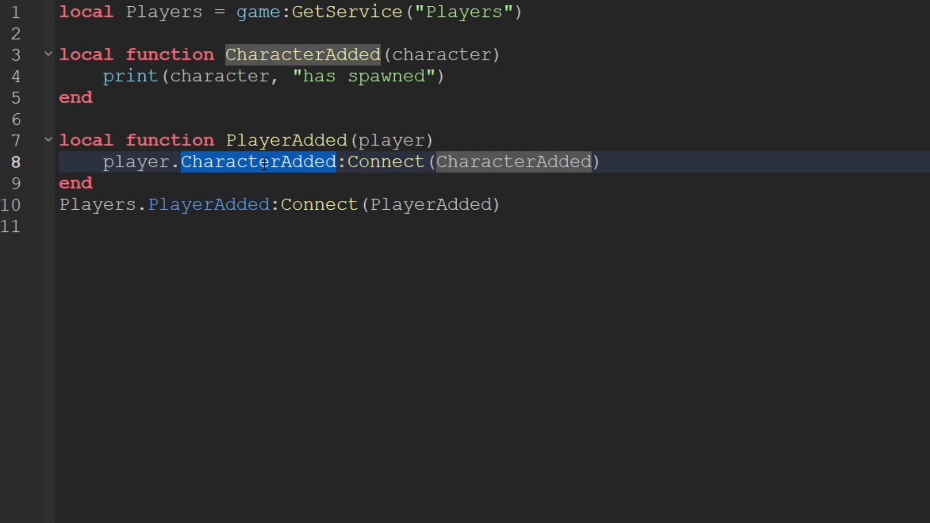
pyautogui.moveTo(450, 76); pyautogui.dragTo(101, 84)
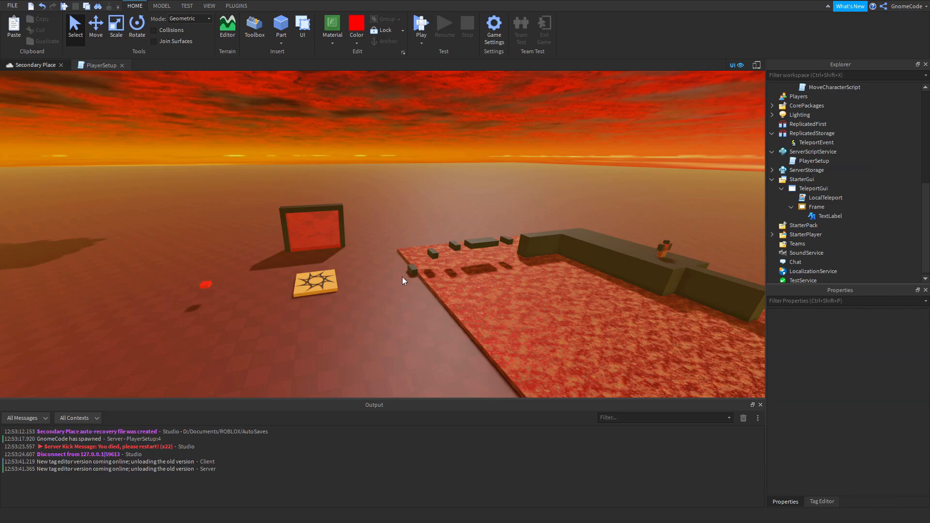
# Examine the portal and lava obby area, and the CharacterAdded function with its print line in the PlayerSetup script.
pyautogui.press('w')
pyautogui.moveTo(405, 276); pyautogui.dragTo(405, 276, button='right')
pyautogui.press('a')
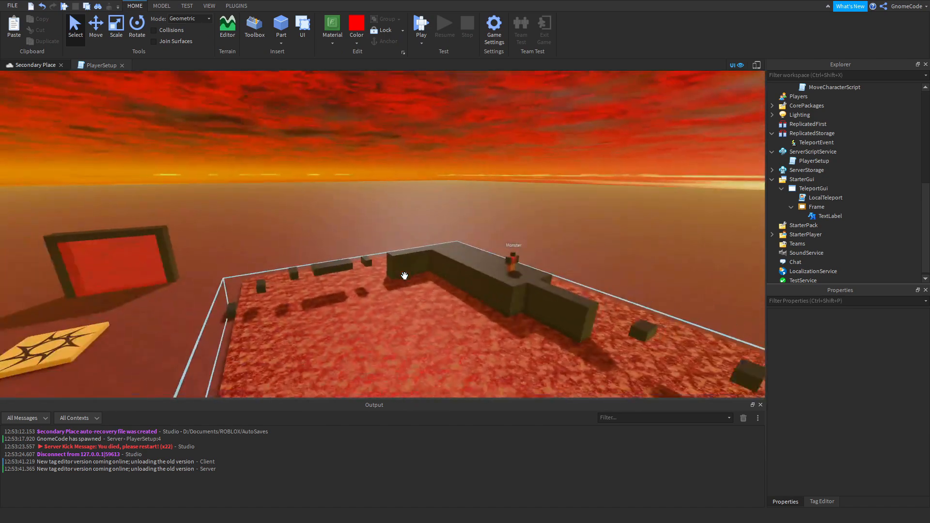
pyautogui.moveTo(327, 243); pyautogui.dragTo(326, 242, button='right')
pyautogui.press('s')
pyautogui.press('w')
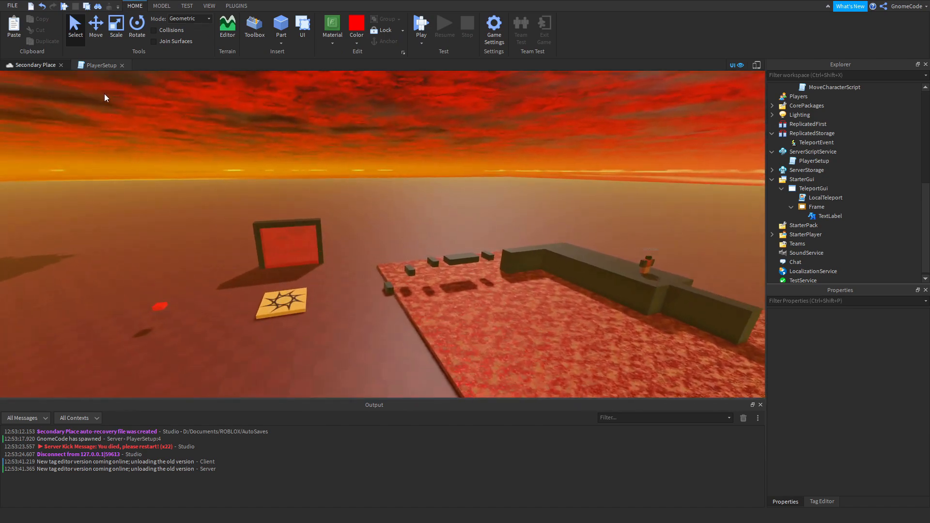
pyautogui.click(96, 65)
pyautogui.click(348, 99)
pyautogui.moveTo(461, 81); pyautogui.dragTo(117, 55)
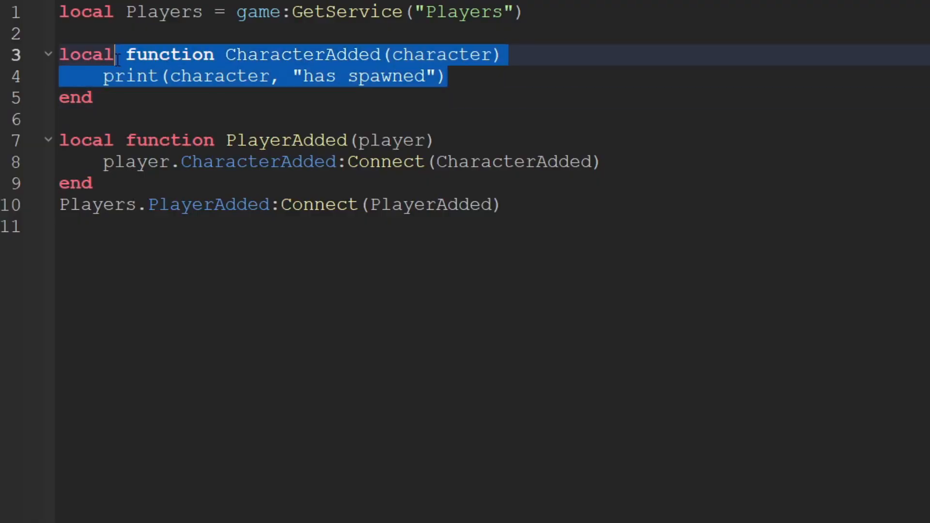
pyautogui.click(198, 80)
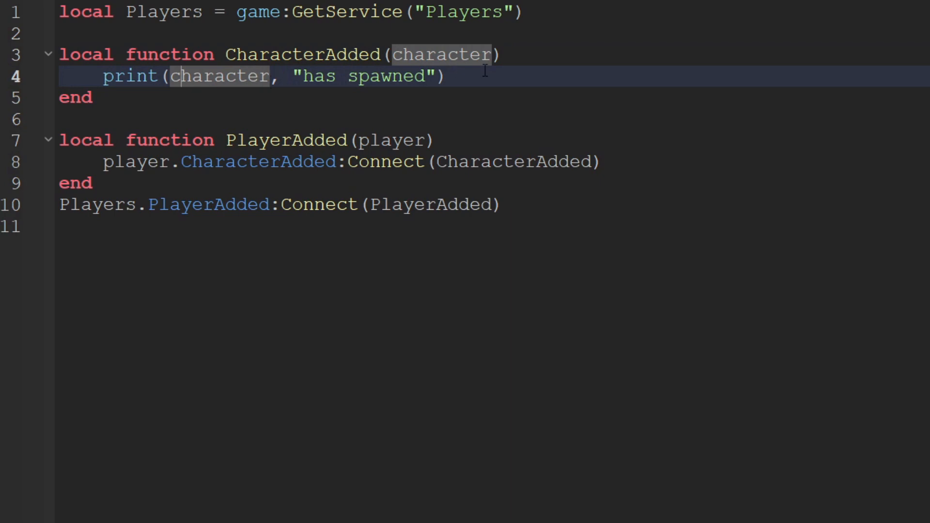
pyautogui.moveTo(484, 72); pyautogui.dragTo(59, 54)
pyautogui.click(292, 76)
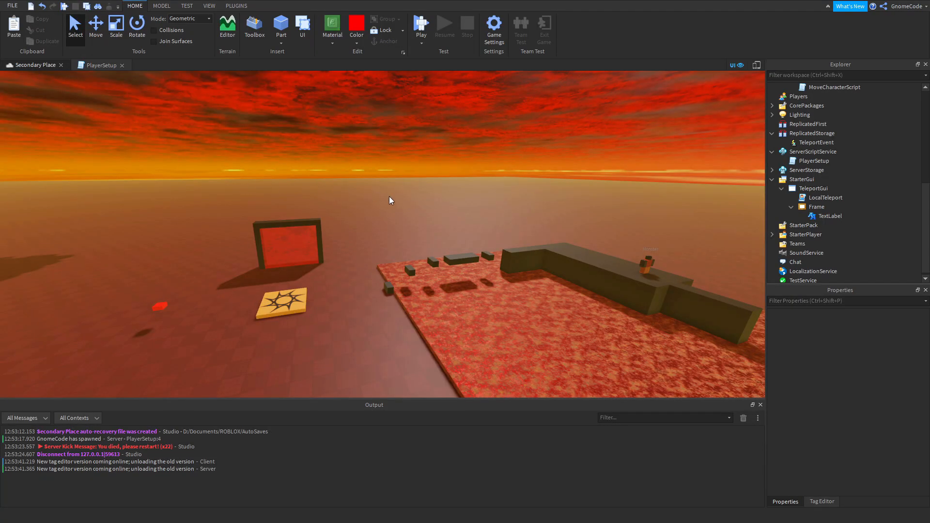
# Move the Monster model from the obby's dark platform into the PlayerSetup script in ServerScriptService.
pyautogui.press('w')
pyautogui.moveTo(449, 203); pyautogui.dragTo(450, 202, button='right')
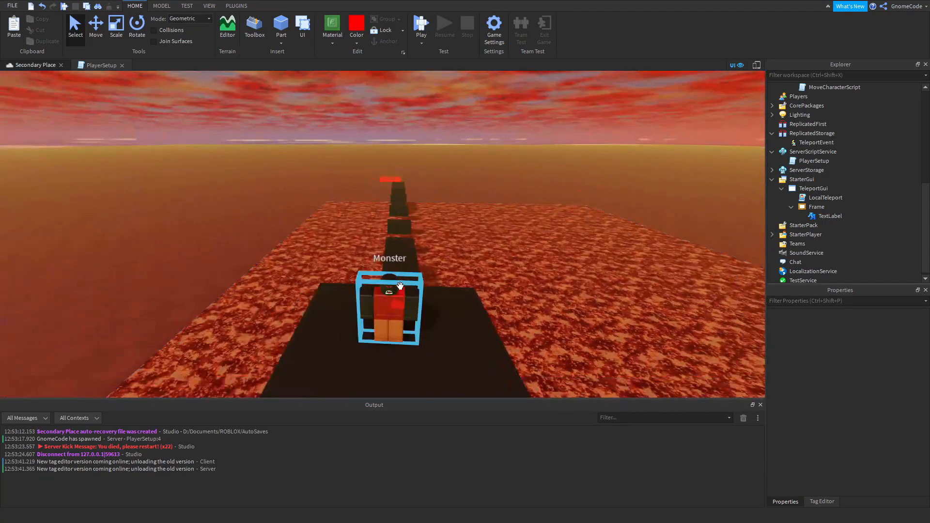
pyautogui.click(400, 290)
pyautogui.moveTo(452, 247); pyautogui.dragTo(542, 220, button='right')
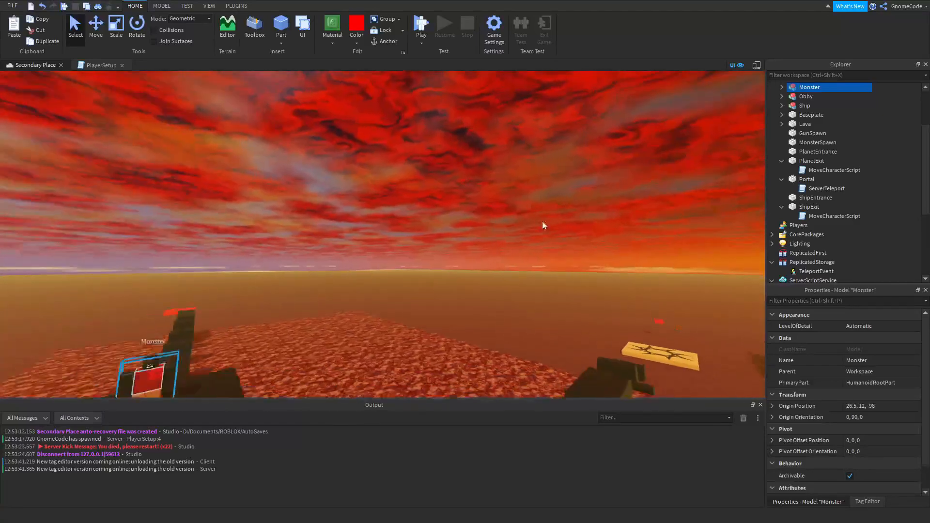
pyautogui.press('s')
pyautogui.press('a')
pyautogui.moveTo(805, 88); pyautogui.dragTo(830, 184)
pyautogui.scroll(-3, 867, 168)
pyautogui.scroll(-1, 867, 167)
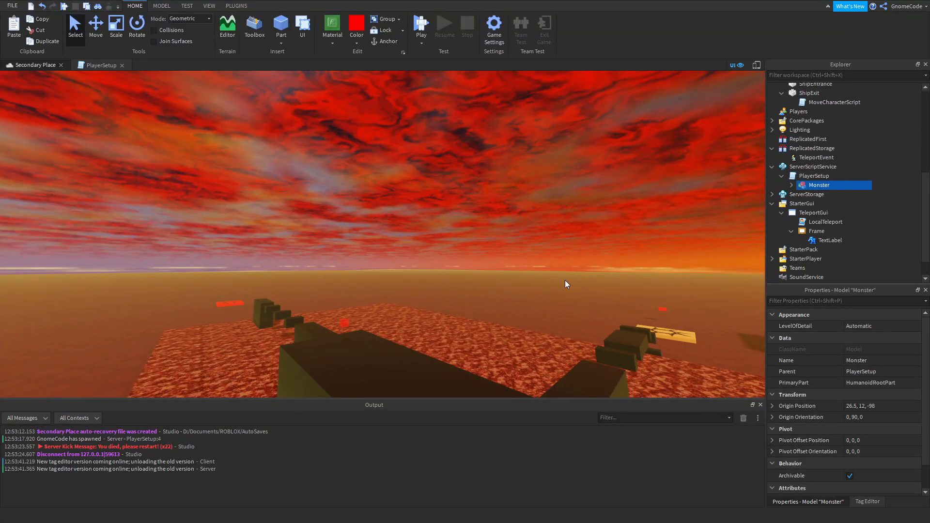
# Move the Handgun tool lying on the ship's floor into the PlayerSetup script.
pyautogui.moveTo(565, 280); pyautogui.dragTo(515, 242, button='right')
pyautogui.press('w')
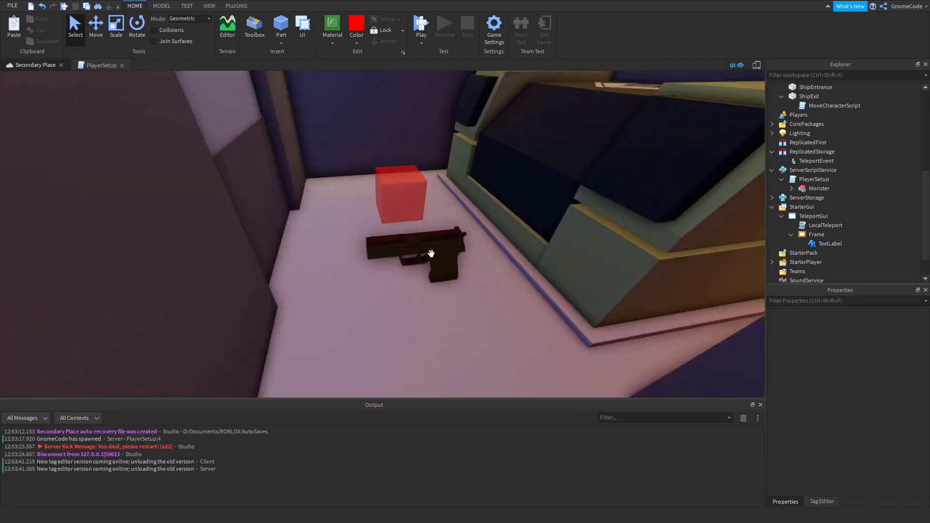
pyautogui.click(432, 253)
pyautogui.moveTo(833, 89); pyautogui.dragTo(824, 141)
pyautogui.scroll(-5, 863, 193)
# Inspect the red GunSpawn part inside the ship up close.
pyautogui.moveTo(551, 219); pyautogui.dragTo(551, 217, button='right')
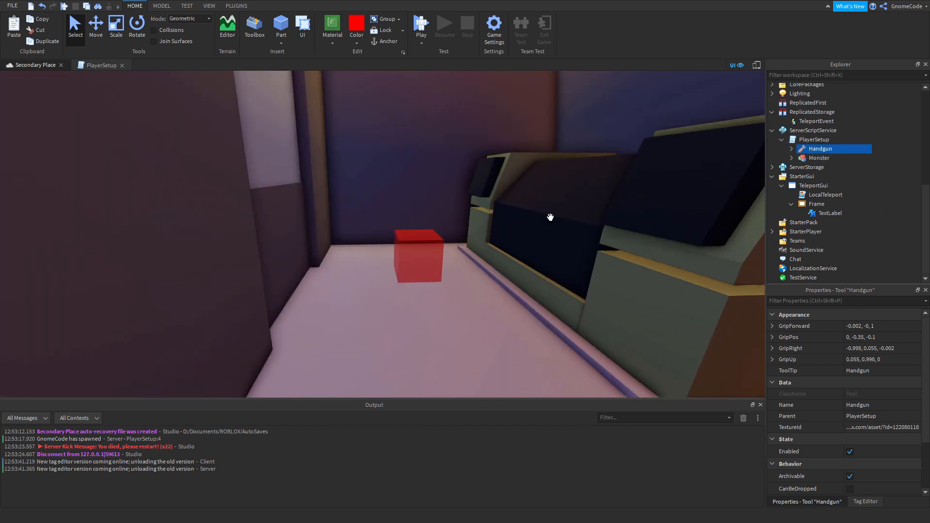
pyautogui.scroll(-3, 551, 216)
pyautogui.scroll(-3, 530, 229)
pyautogui.scroll(4, 512, 233)
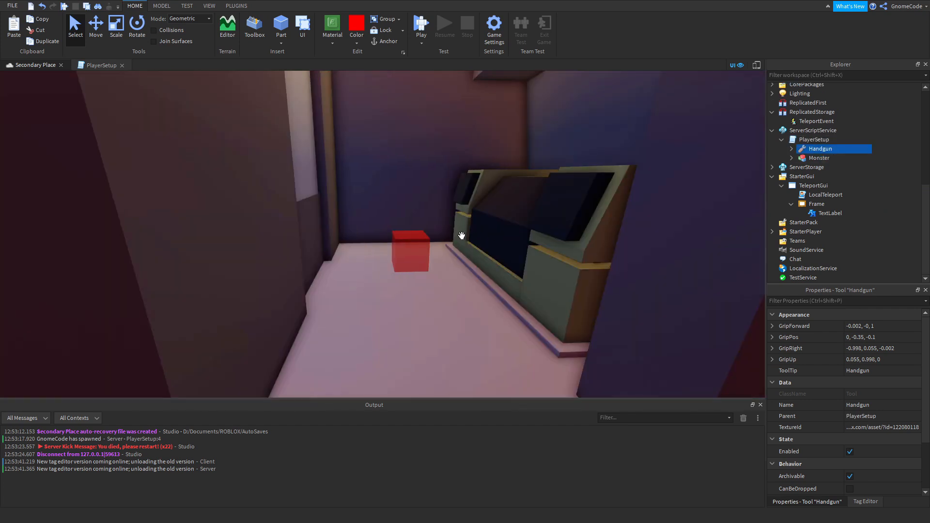
pyautogui.scroll(5, 464, 236)
pyautogui.click(365, 256)
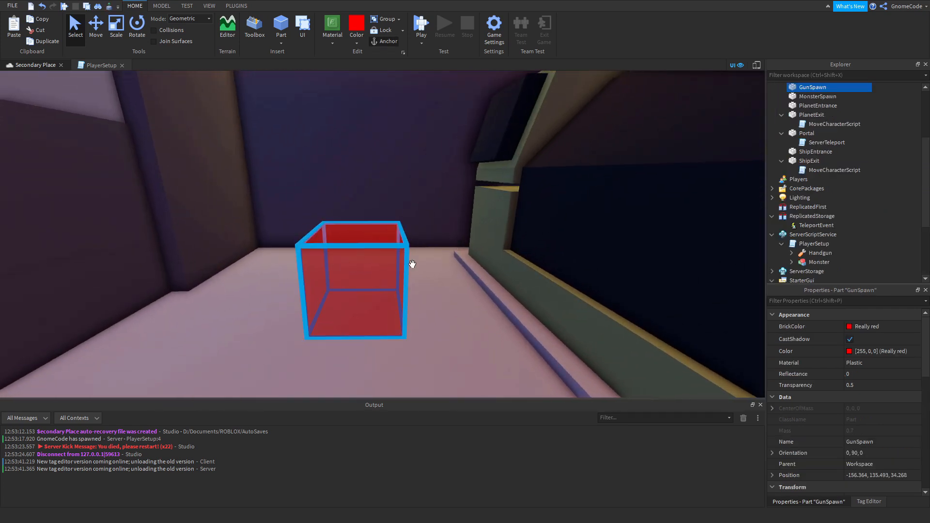
pyautogui.moveTo(512, 259); pyautogui.dragTo(525, 254, button='right')
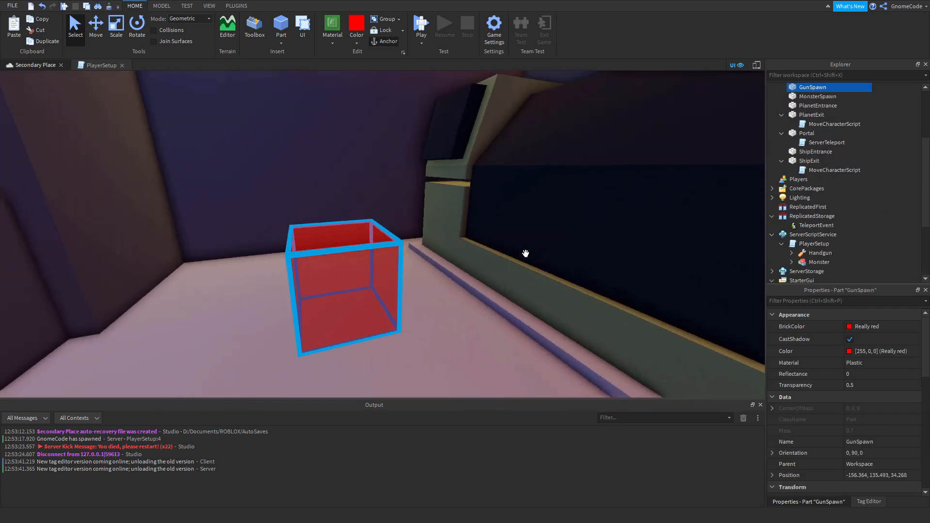
pyautogui.scroll(1, 845, 137)
pyautogui.moveTo(374, 292); pyautogui.dragTo(376, 292, button='right')
pyautogui.scroll(-15, 452, 272)
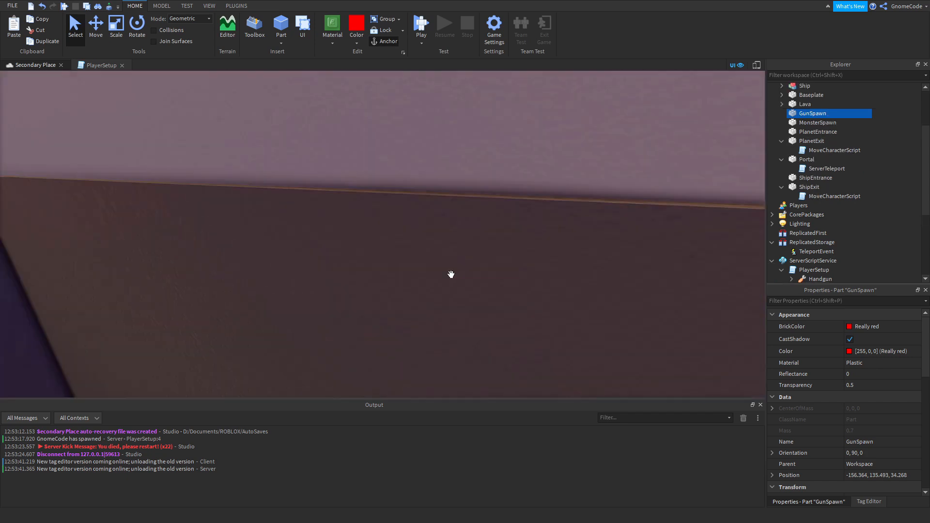
# Return to the lava obby and inspect the red MonsterSpawn part on the dark platform.
pyautogui.scroll(4, 451, 274)
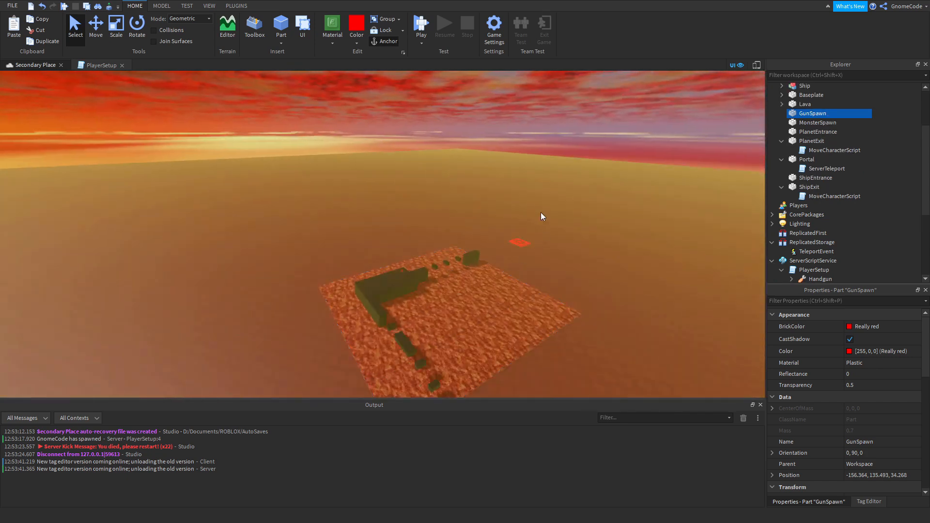
pyautogui.click(541, 212)
pyautogui.scroll(5, 542, 220)
pyautogui.moveTo(540, 212); pyautogui.dragTo(543, 219, button='right')
pyautogui.scroll(2, 428, 218)
pyautogui.click(387, 227)
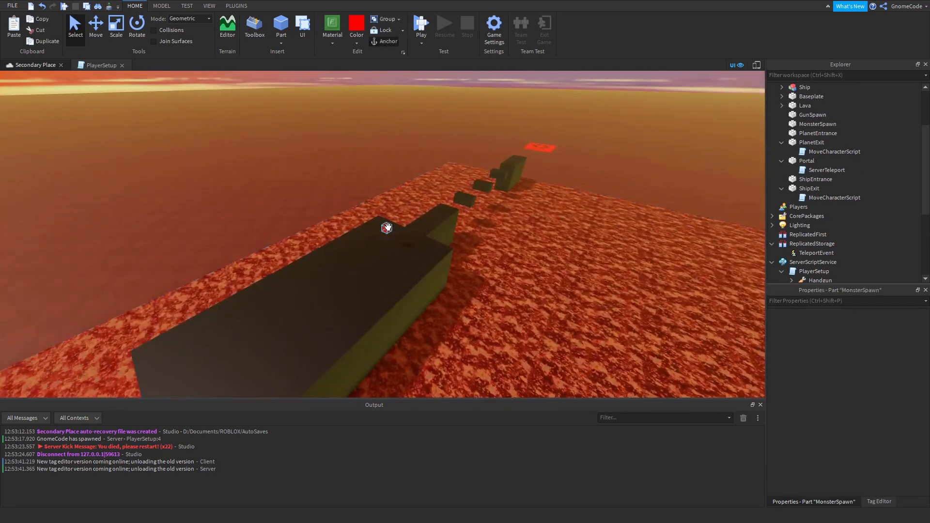
pyautogui.click(388, 227)
pyautogui.press('f')
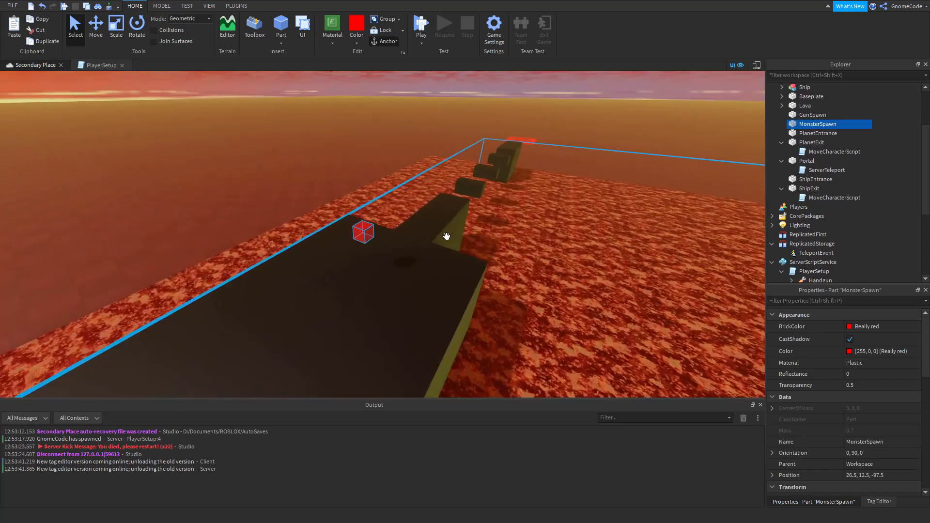
pyautogui.scroll(-3, 447, 237)
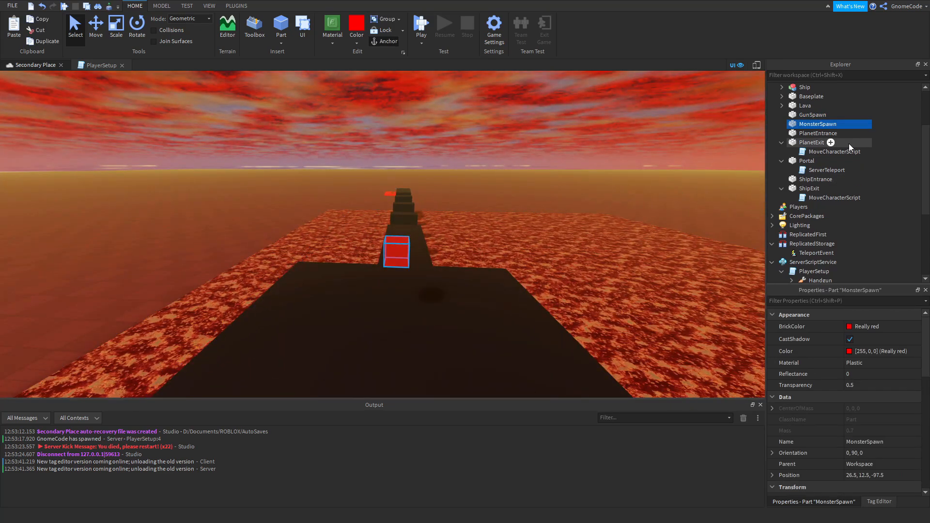
# Turn off CanCollide for the GunSpawn and MonsterSpawn parts together.
pyautogui.keyDown('ctrl'); pyautogui.click(806, 116); pyautogui.keyUp('ctrl')
pyautogui.scroll(-5, 882, 383)
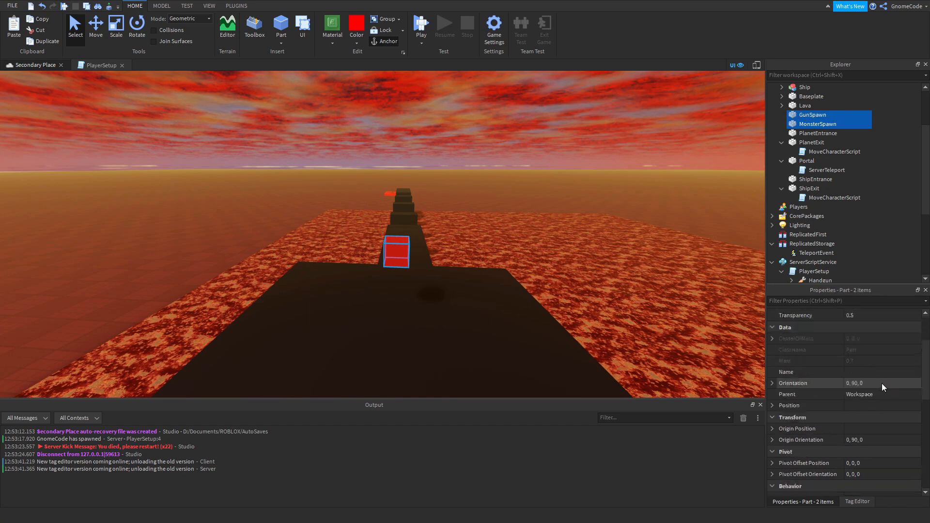
pyautogui.click(852, 420)
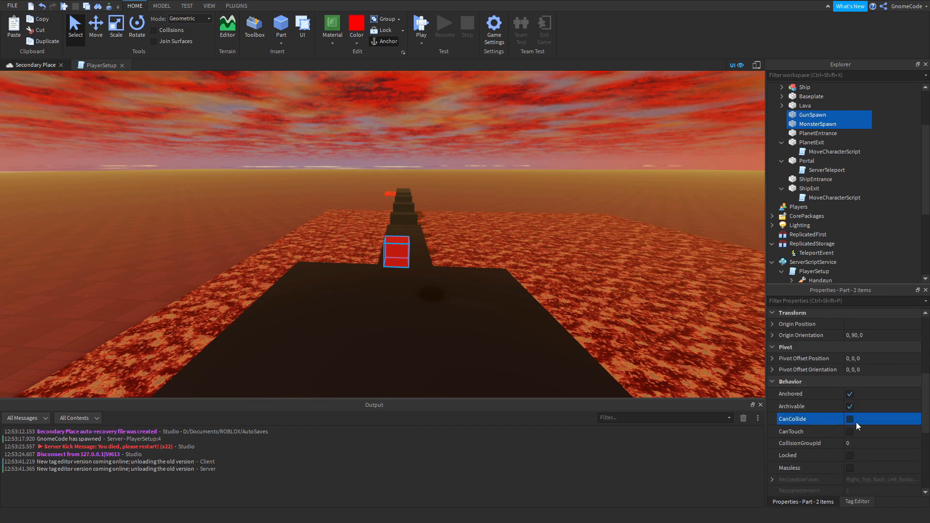
# Examine the MonsterSpawn cube and the obby platform around it from several angles.
pyautogui.moveTo(549, 244); pyautogui.dragTo(557, 251, button='right')
pyautogui.press('d')
pyautogui.press('a')
pyautogui.scroll(3, 488, 229)
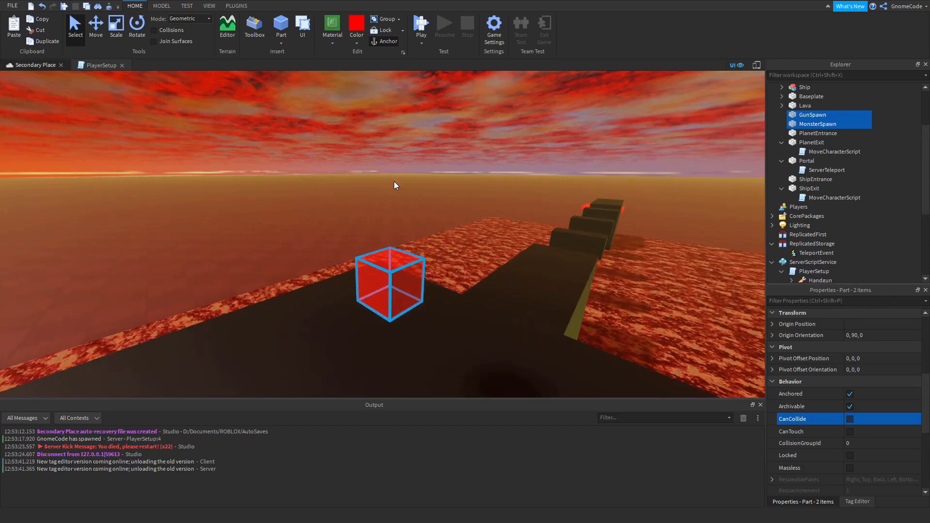
pyautogui.moveTo(471, 272); pyautogui.dragTo(474, 269, button='right')
pyautogui.scroll(4, 472, 275)
pyautogui.click(452, 225)
pyautogui.press('s')
pyautogui.press('w')
pyautogui.press('s')
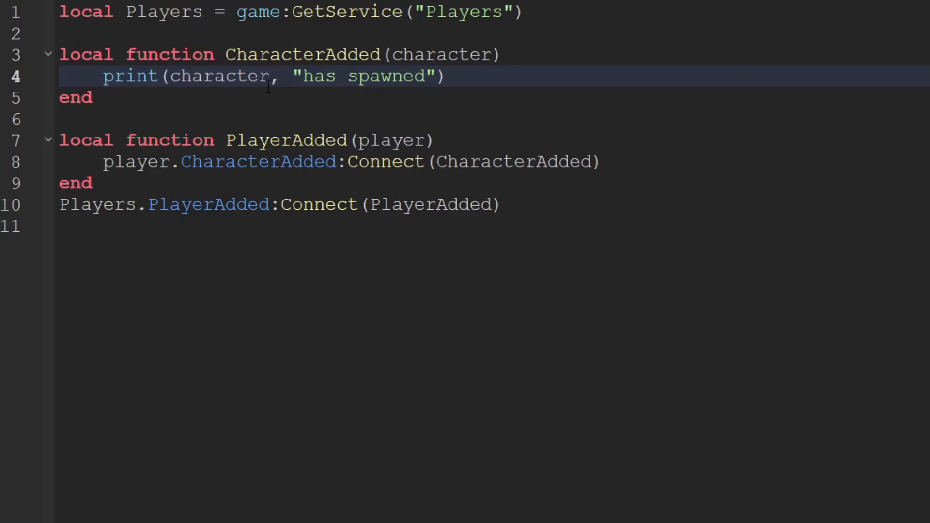
# Below the print line in CharacterAdded, add "local newGun = script.Handgun:Clone()".
pyautogui.click(478, 74)
pyautogui.press('Return')
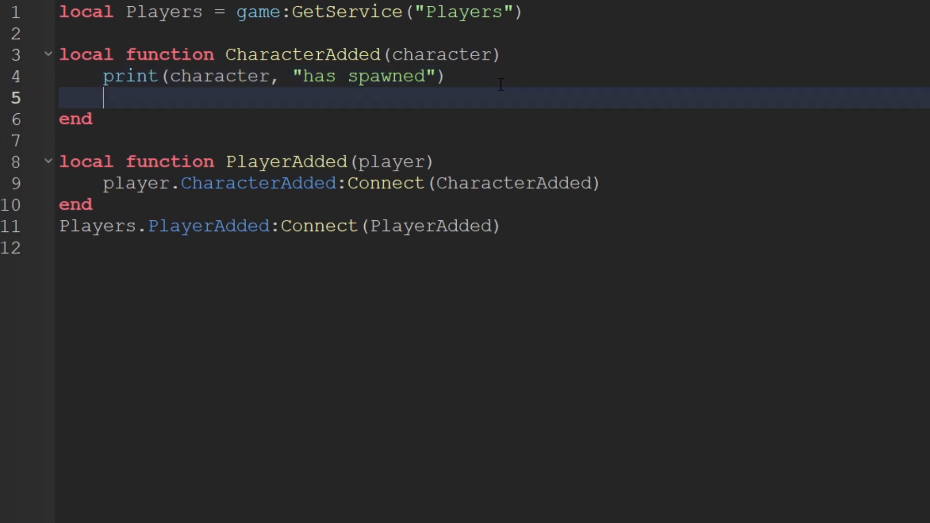
pyautogui.write('local new')
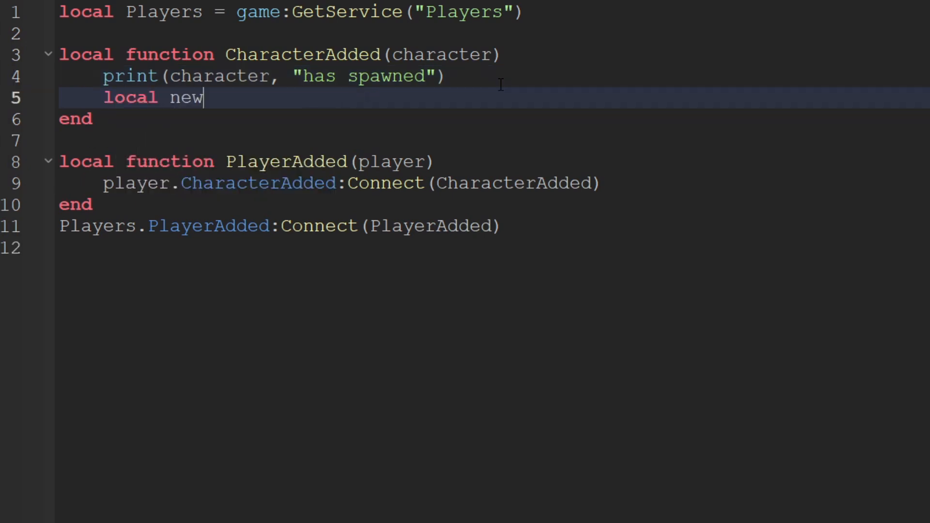
pyautogui.write('Gun = script.')
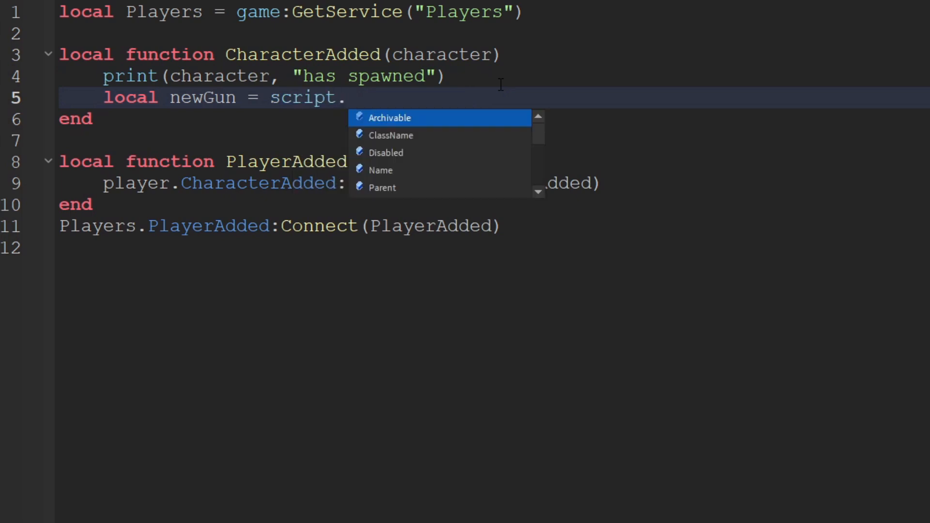
pyautogui.write('H')
pyautogui.press('Tab')
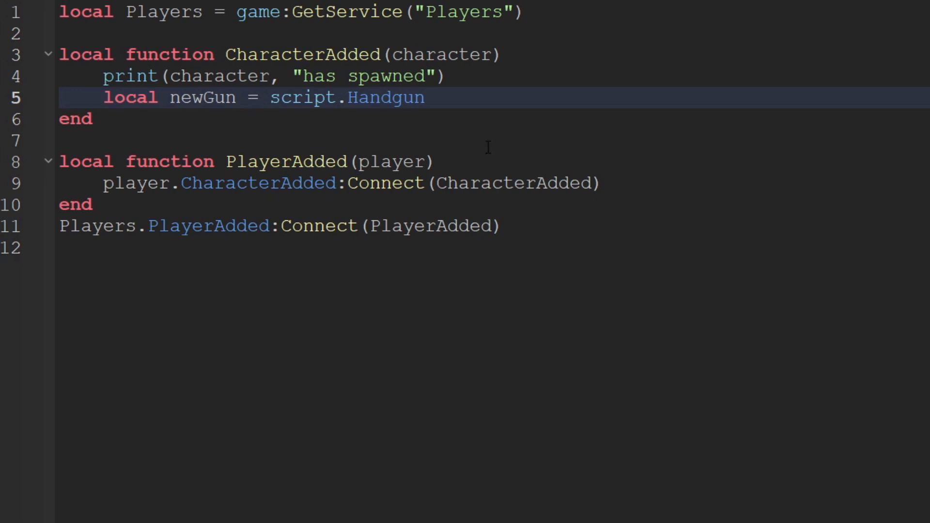
pyautogui.write(':C')
pyautogui.press('Tab')
# Position the cloned gun with the line "newGun.Handle.CFrame = workspace.GunSpawn.CFrame".
pyautogui.press('Return')
pyautogui.write('newG')
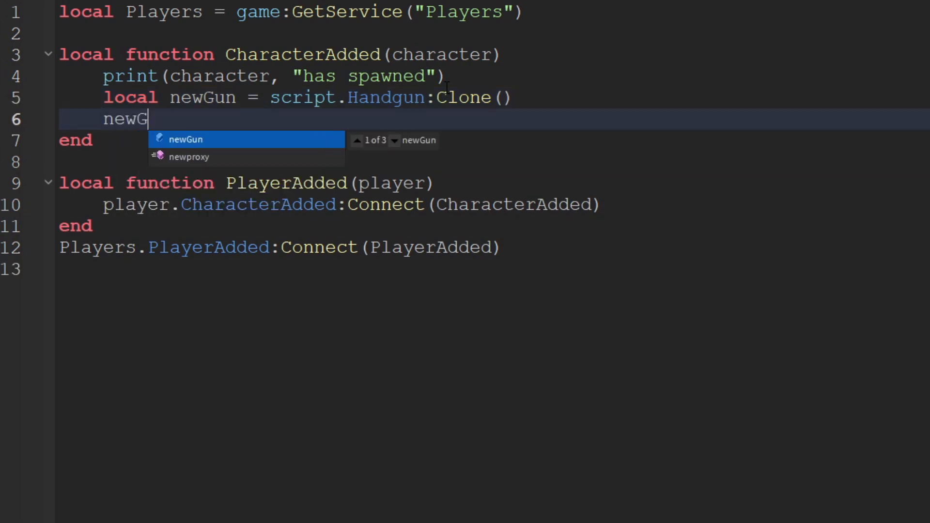
pyautogui.press('Tab')
pyautogui.write('.')
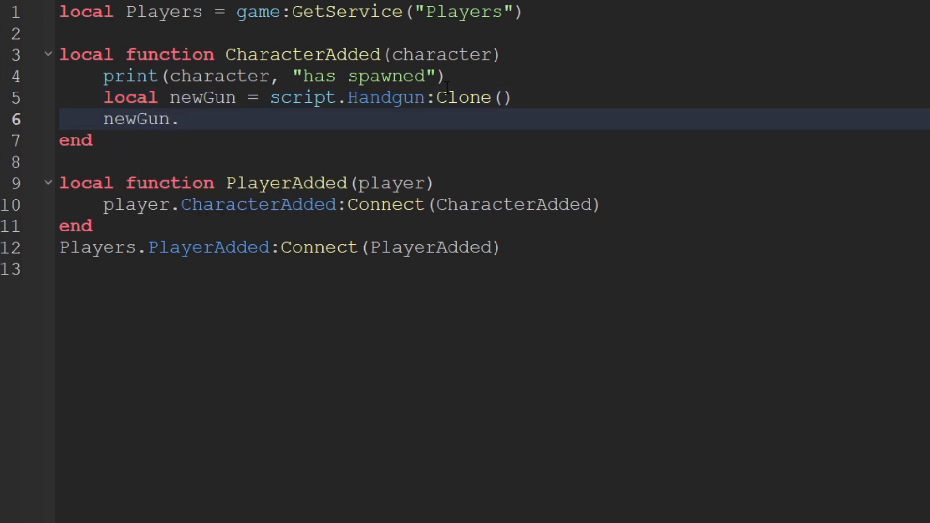
pyautogui.write('Handle.C')
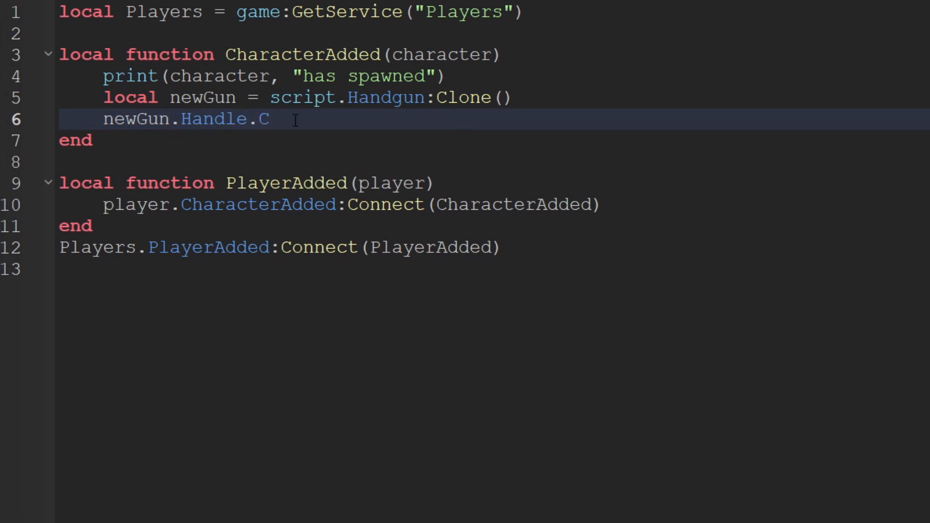
pyautogui.write('Frame = workspace')
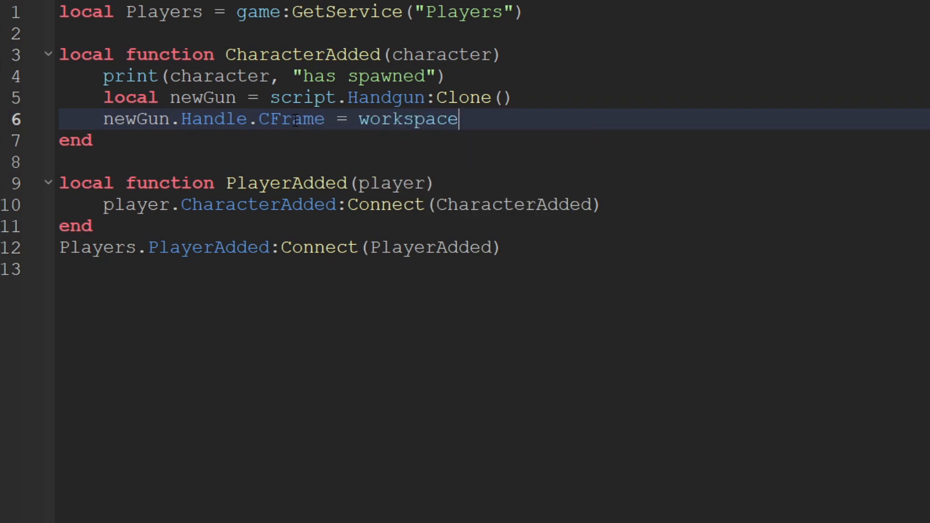
pyautogui.write('.')
pyautogui.write('G')
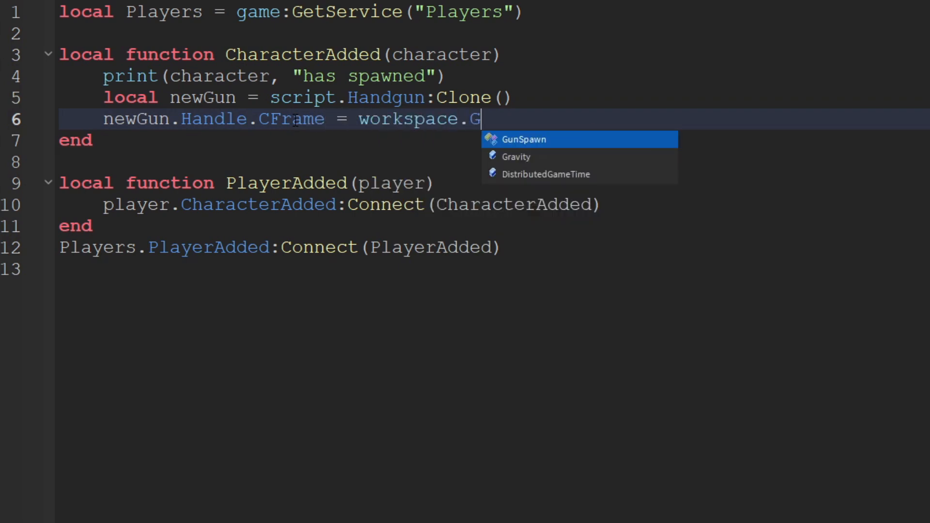
pyautogui.write('unSpawn.CFrame')
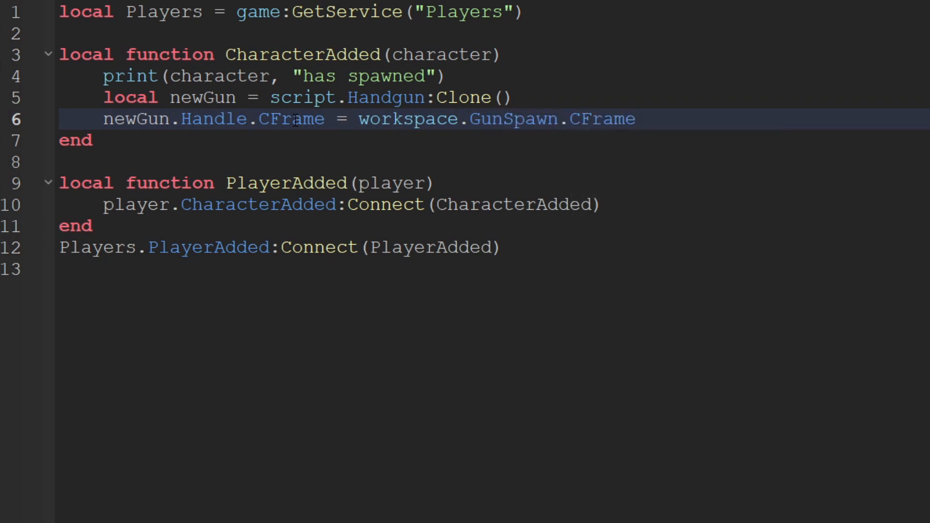
# Add the line "newGun.Parent = workspace" to CharacterAdded, followed by a blank line.
pyautogui.press('Return')
pyautogui.write('newGun.Par')
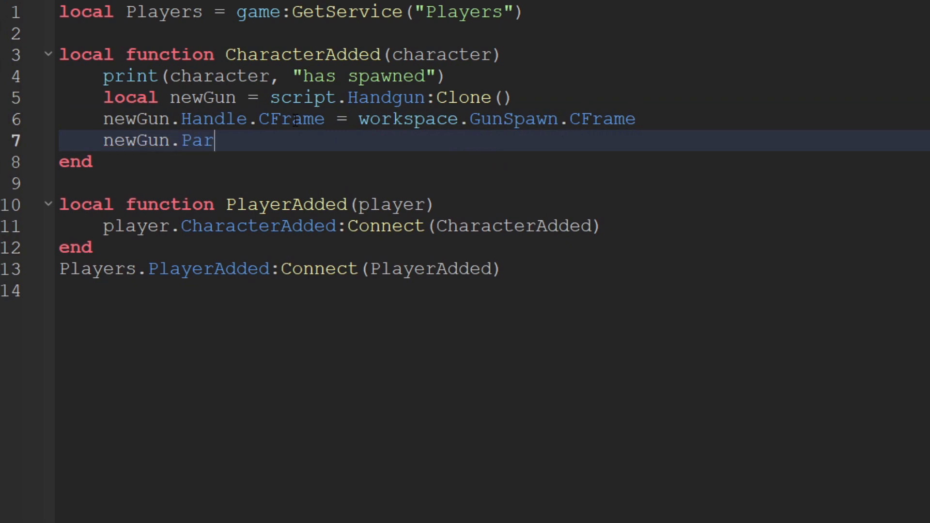
pyautogui.write('wor')
pyautogui.press('Return')
pyautogui.press('Return')
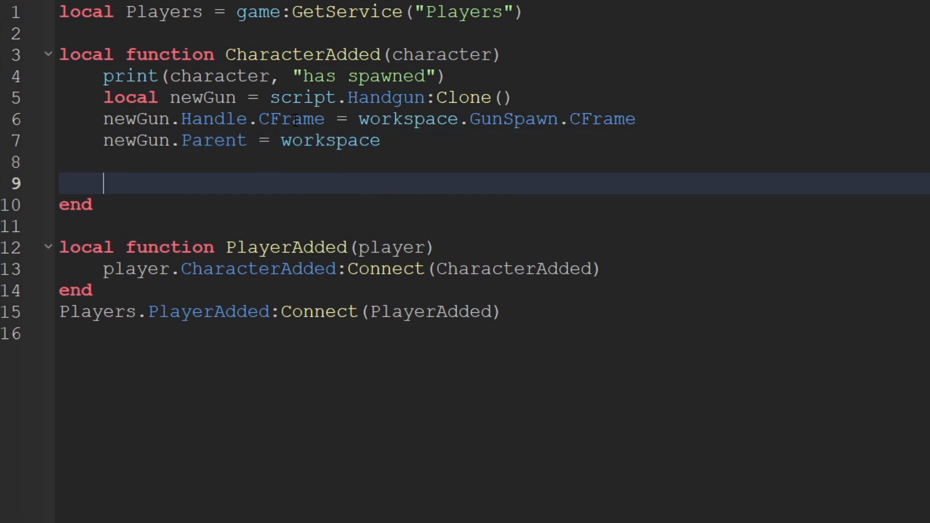
# Clone the monster in CharacterAdded with the line "local newMonster = script.Monster:Clone()".
pyautogui.write('local newMonster =')
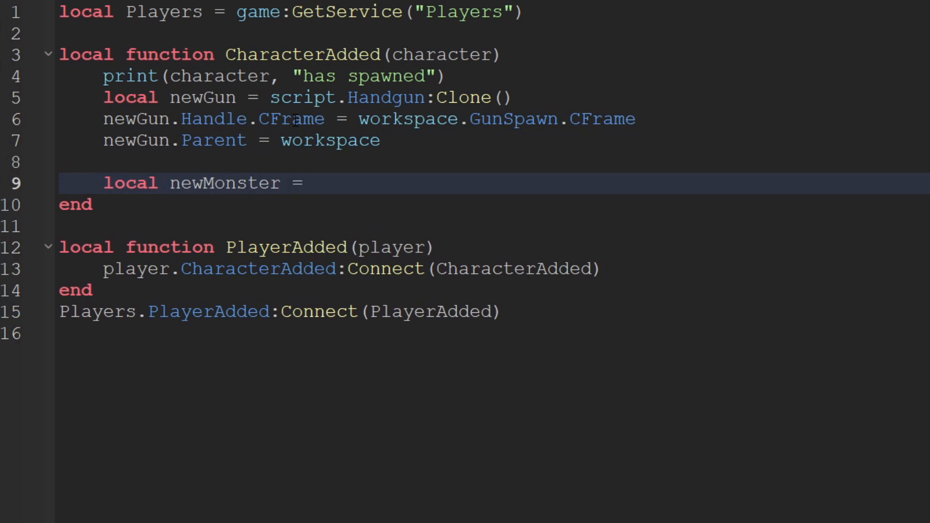
pyautogui.write(' script.M')
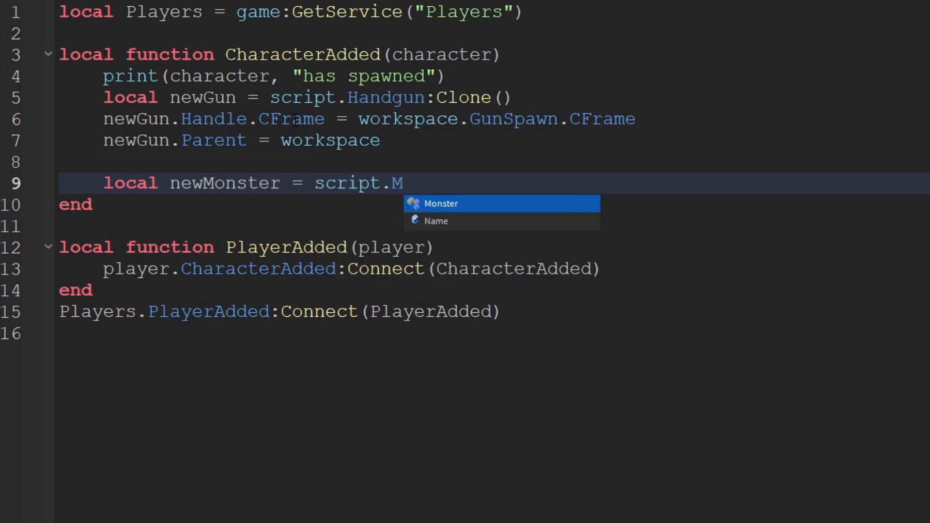
pyautogui.write('onster:Clone()')
pyautogui.press('Return')
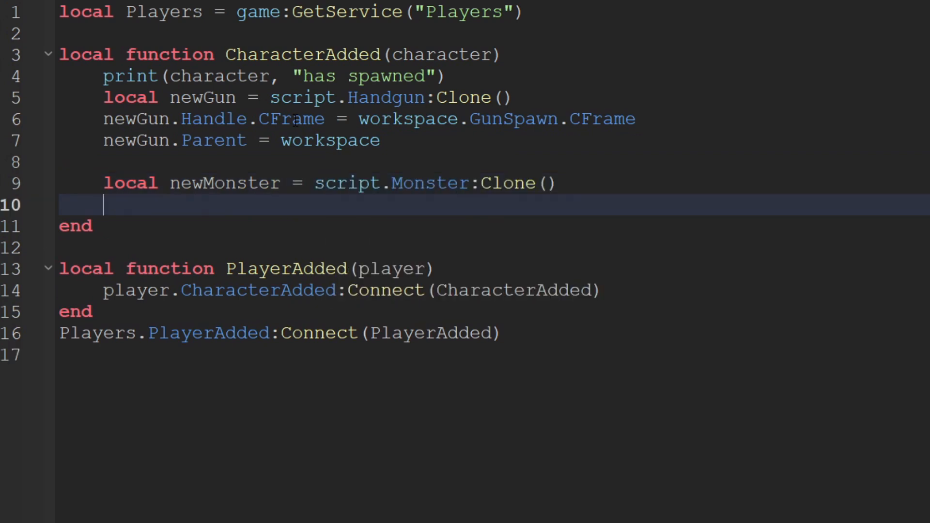
# Position the cloned monster with the line "newMonster.PrimaryPart.CFrame = workspace.MonsterSpawn.CFrame".
pyautogui.write('newMonster.PrimaryPart.CFrame =')
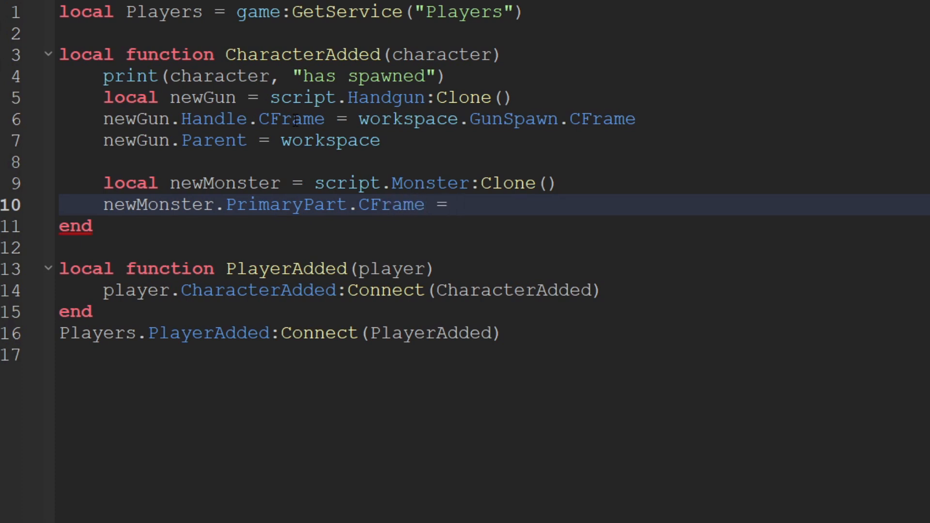
pyautogui.write('workspace.M')
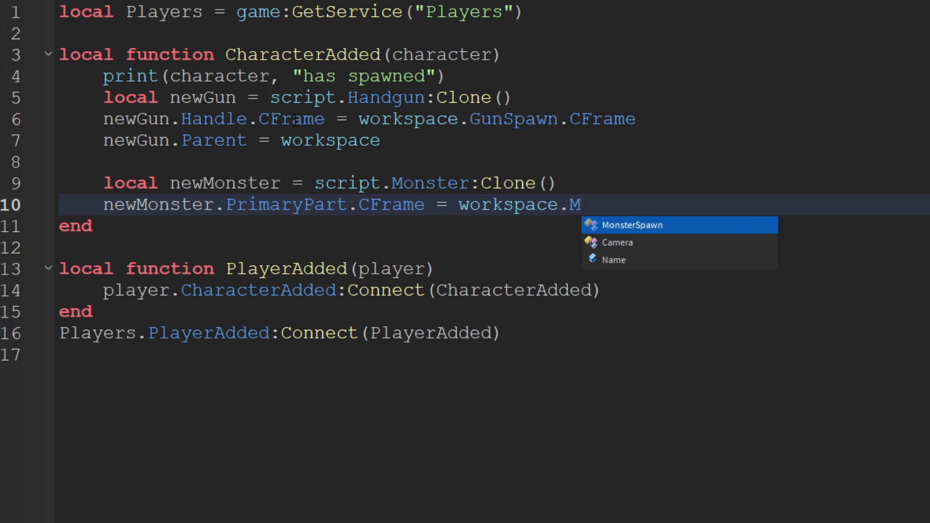
pyautogui.press('Tab')
pyautogui.write('.C')
pyautogui.press('Tab')
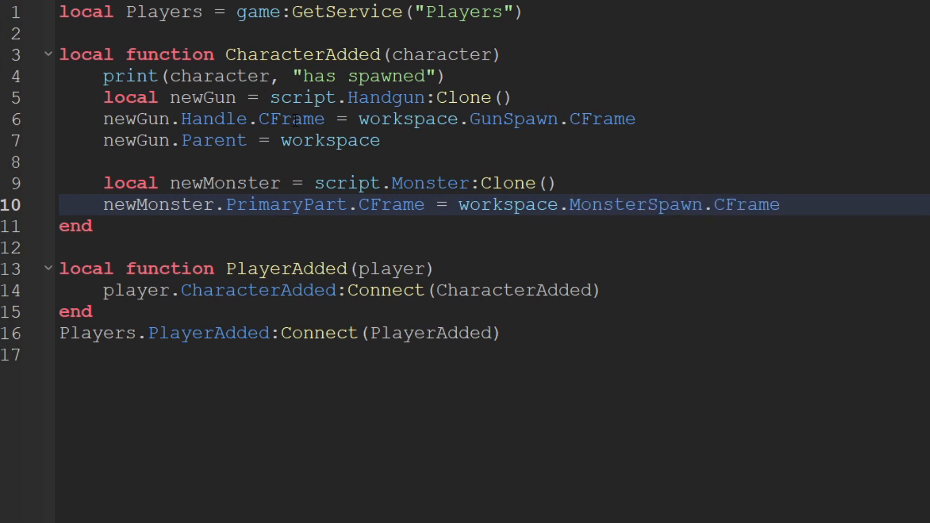
# Add the line "newMonster.Parent = workspace" below the monster's CFrame line in CharacterAdded.
pyautogui.press('Return')
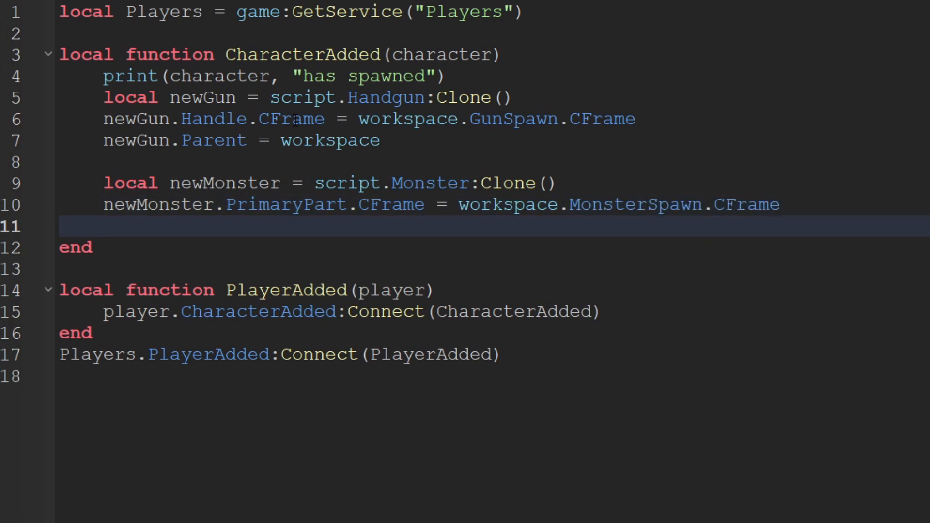
pyautogui.write('new')
pyautogui.press('Tab')
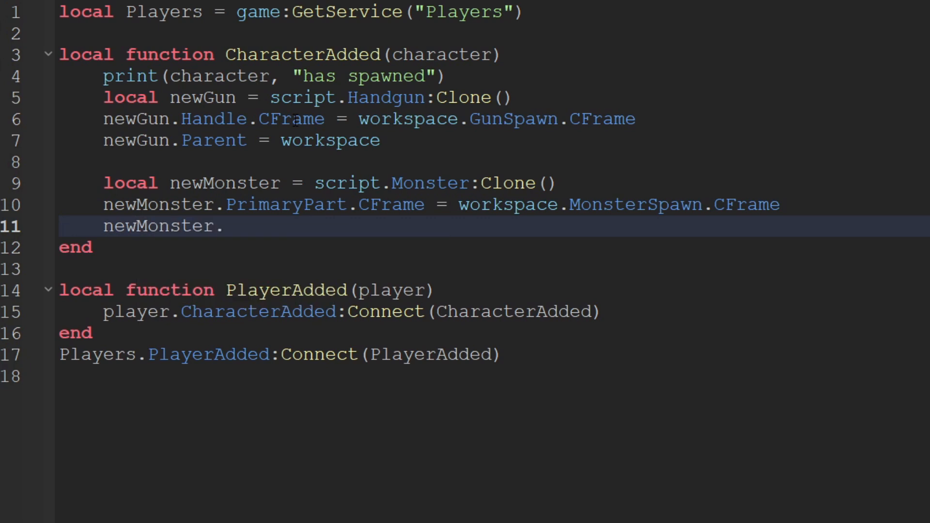
pyautogui.write('.Parent = w')
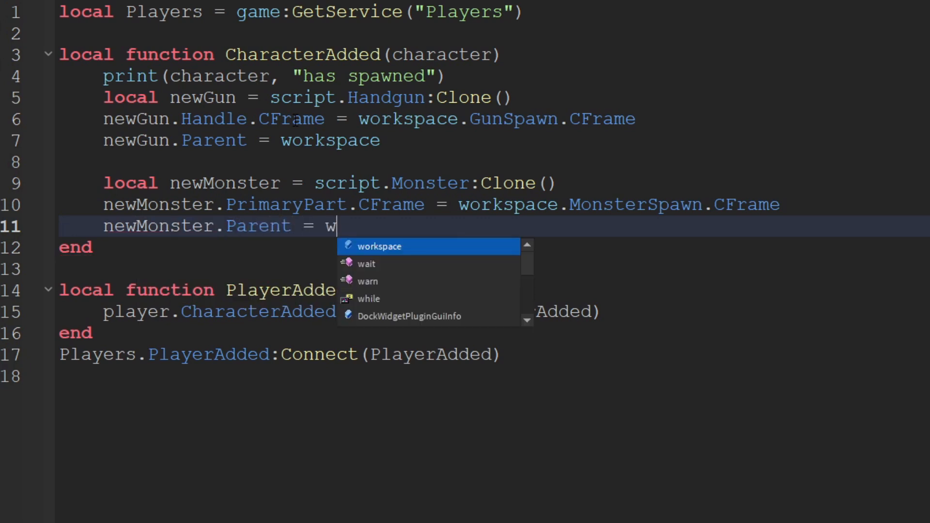
pyautogui.press('Tab')
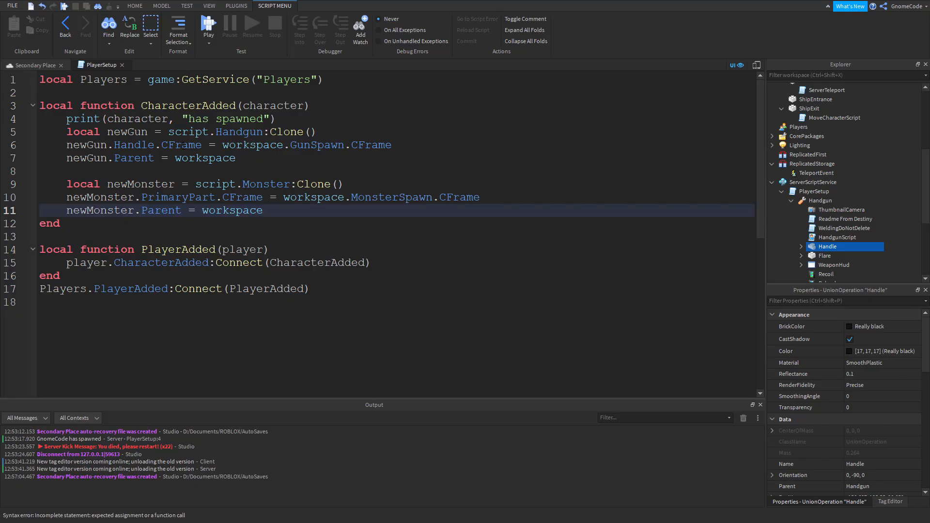
# Playtest Secondary Place and move the character onto the lava obby towards the spawned monster.
pyautogui.click(35, 66)
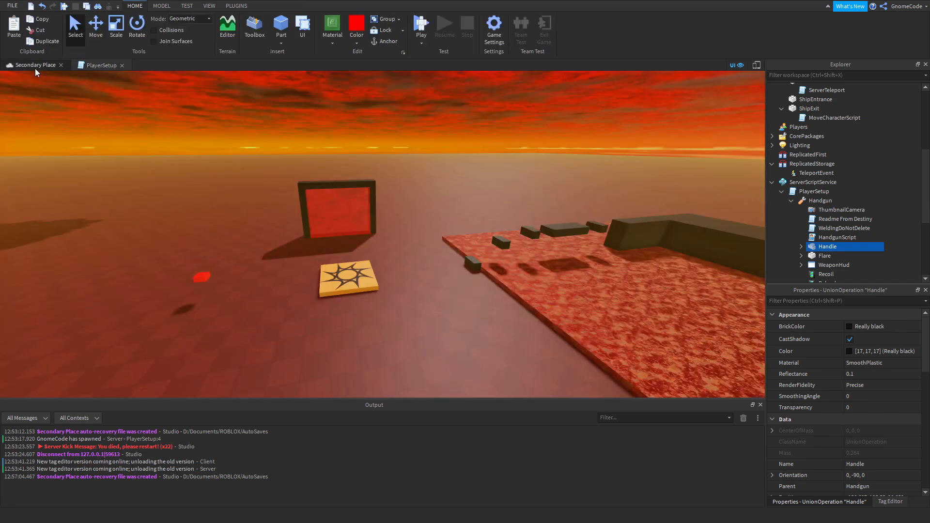
pyautogui.click(417, 318)
pyautogui.moveTo(416, 318); pyautogui.dragTo(422, 313, button='right')
pyautogui.click(426, 31)
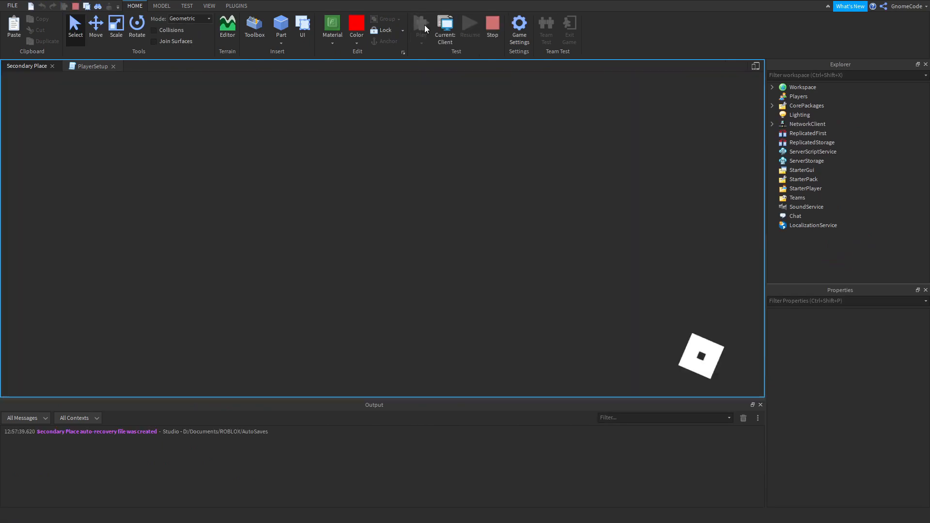
pyautogui.press('w')
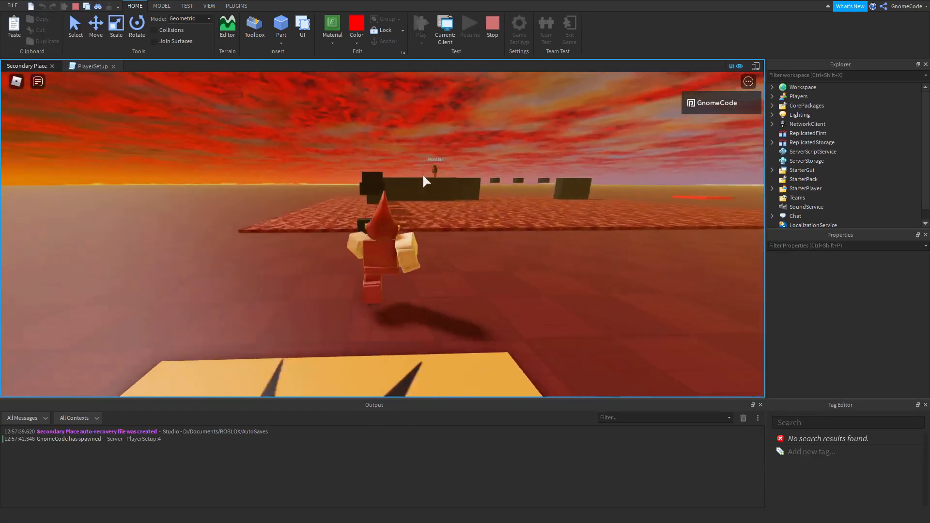
pyautogui.moveTo(423, 175); pyautogui.dragTo(423, 176, button='right')
pyautogui.press('space')
pyautogui.press('w')
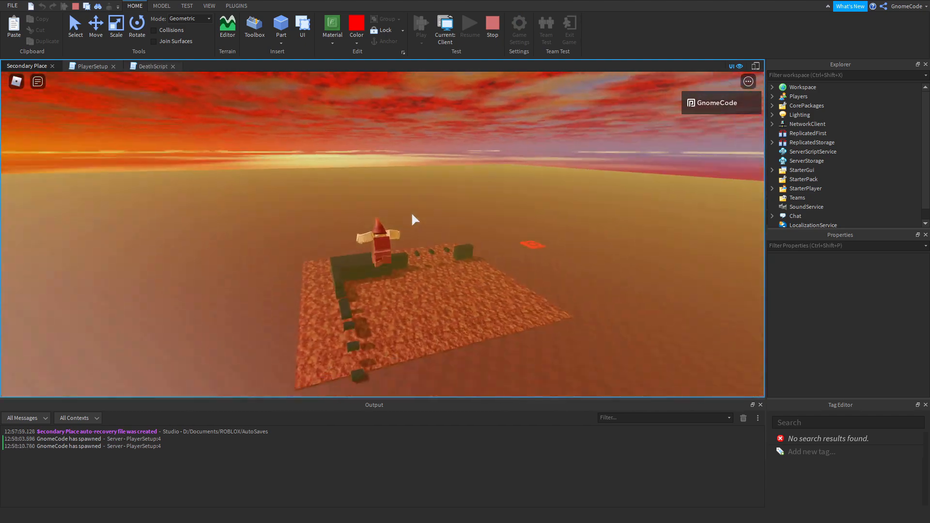
# Check the lava obby and the monster after the character respawns, and stop the playtest.
pyautogui.press('w')
pyautogui.moveTo(412, 214); pyautogui.dragTo(411, 213, button='right')
pyautogui.scroll(2, 411, 213)
pyautogui.press('d')
pyautogui.scroll(2, 466, 127)
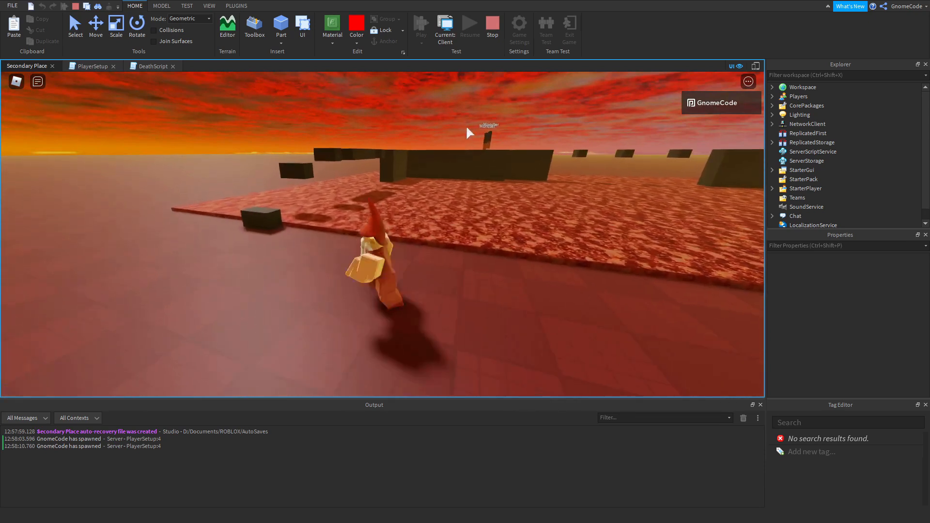
pyautogui.click(493, 29)
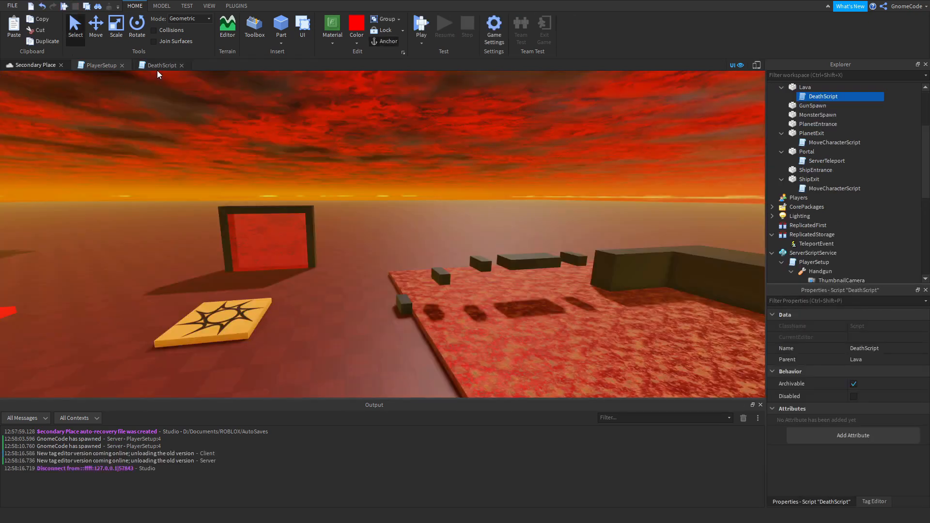
pyautogui.click(157, 69)
pyautogui.click(31, 68)
pyautogui.moveTo(374, 229); pyautogui.dragTo(374, 228, button='right')
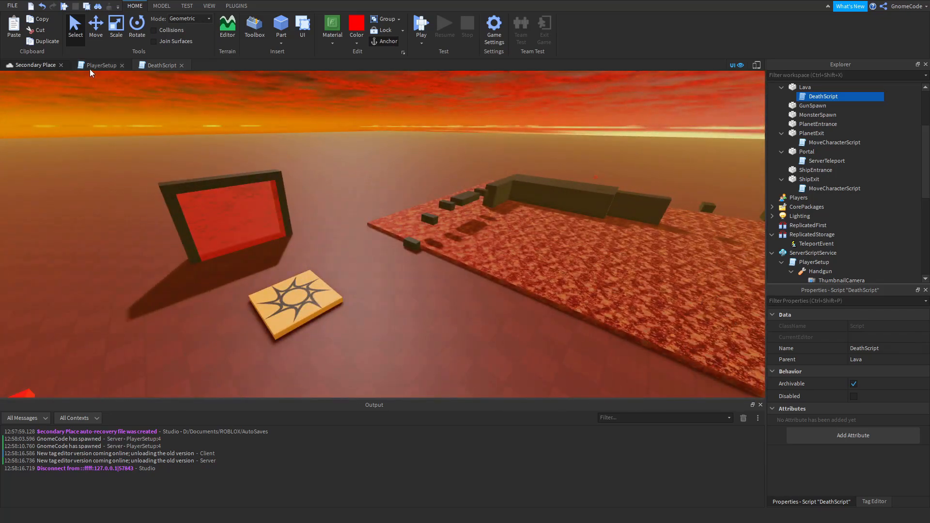
# In PlayerSetup, below the print line, add "local oldGun = workspace:FindFirstChild("Handgun")".
pyautogui.click(89, 69)
pyautogui.click(512, 101)
pyautogui.click(512, 73)
pyautogui.press('Return')
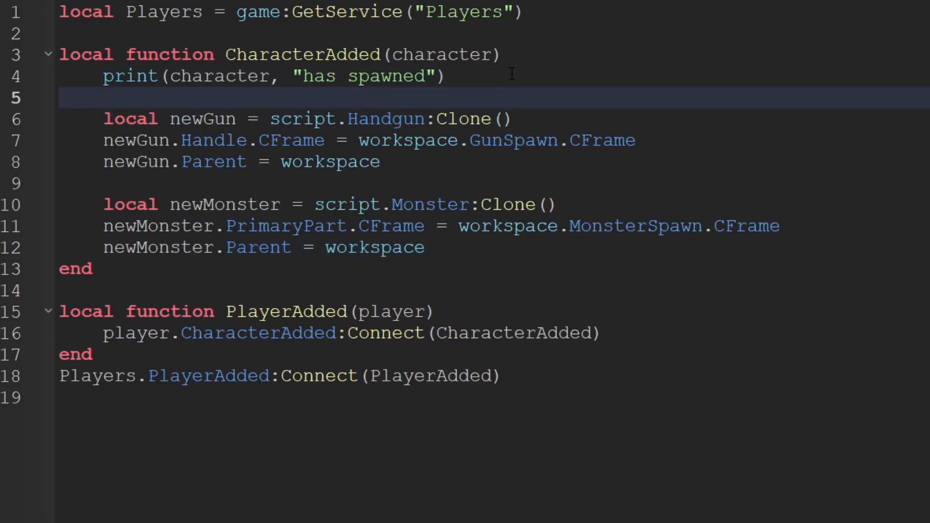
pyautogui.write('local oldGu')
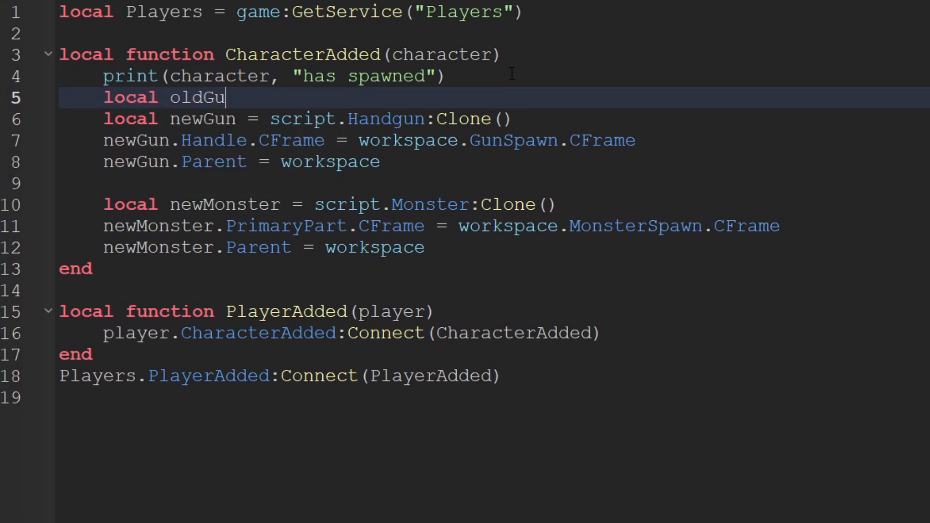
pyautogui.write('n = workspace')
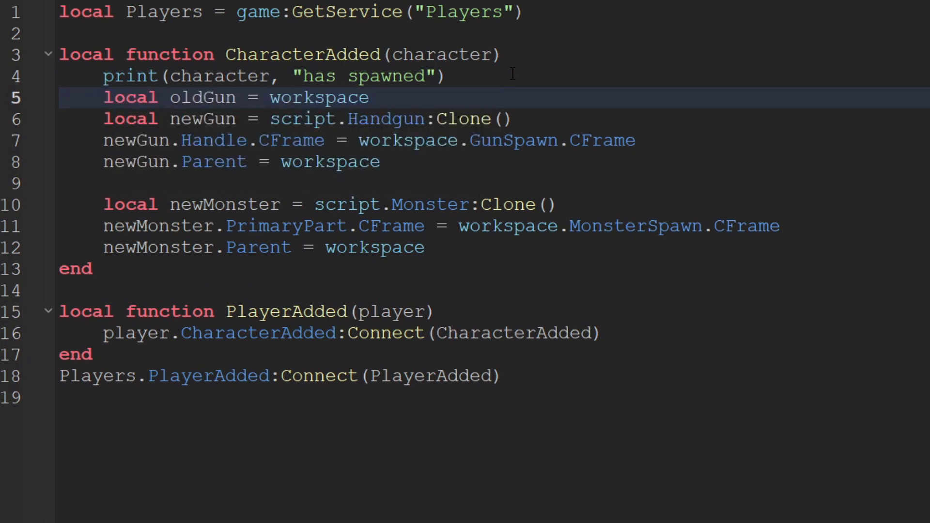
pyautogui.write(':F')
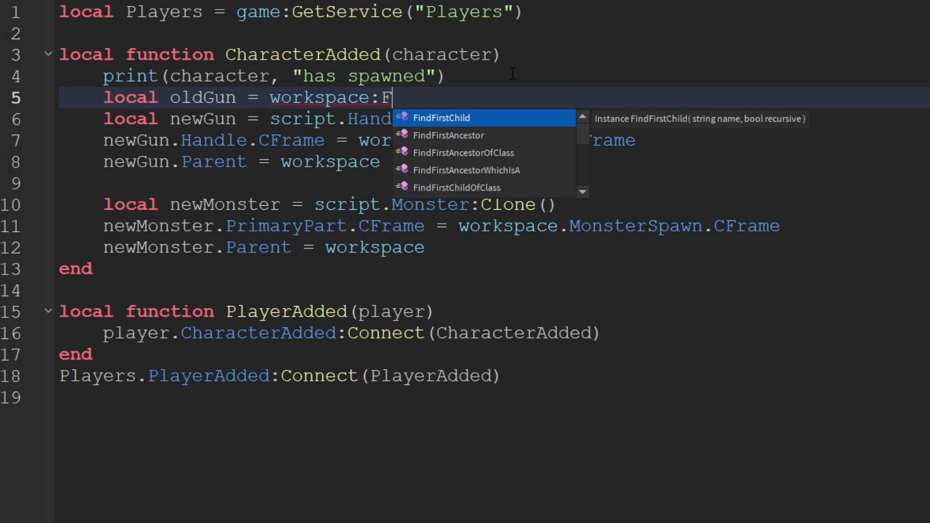
pyautogui.press('Tab')
pyautogui.write('(')
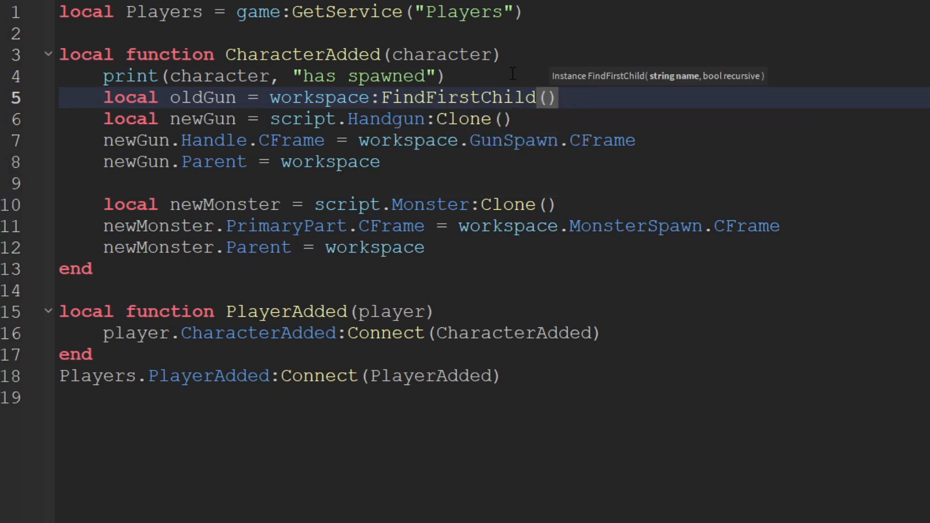
pyautogui.write('"')
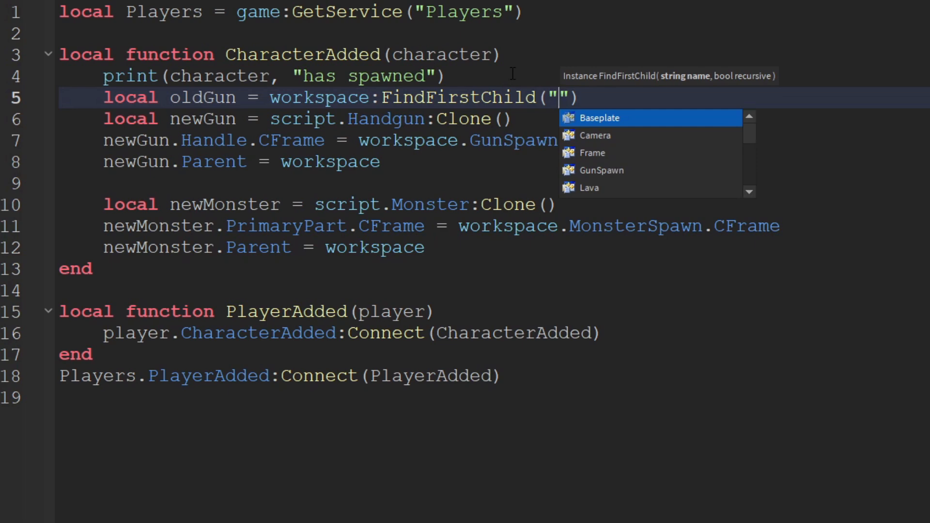
pyautogui.write('Handgu')
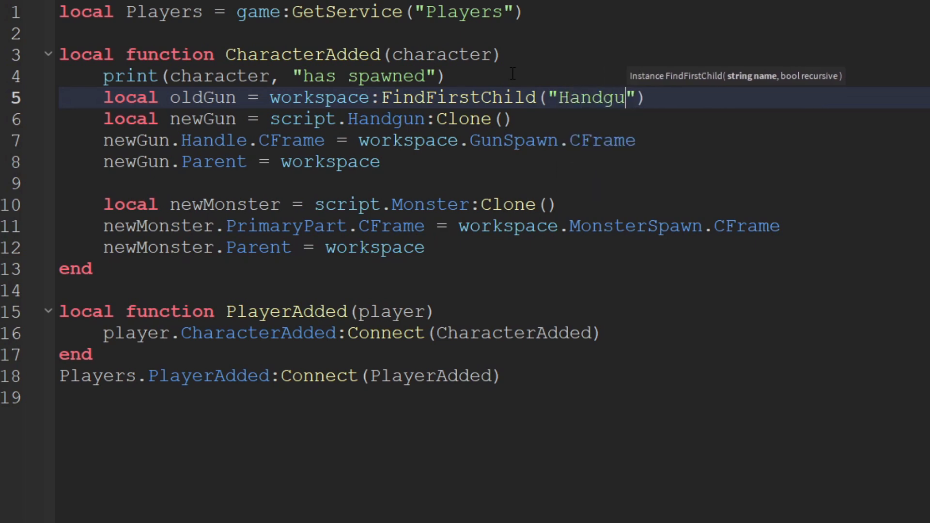
pyautogui.write('n')
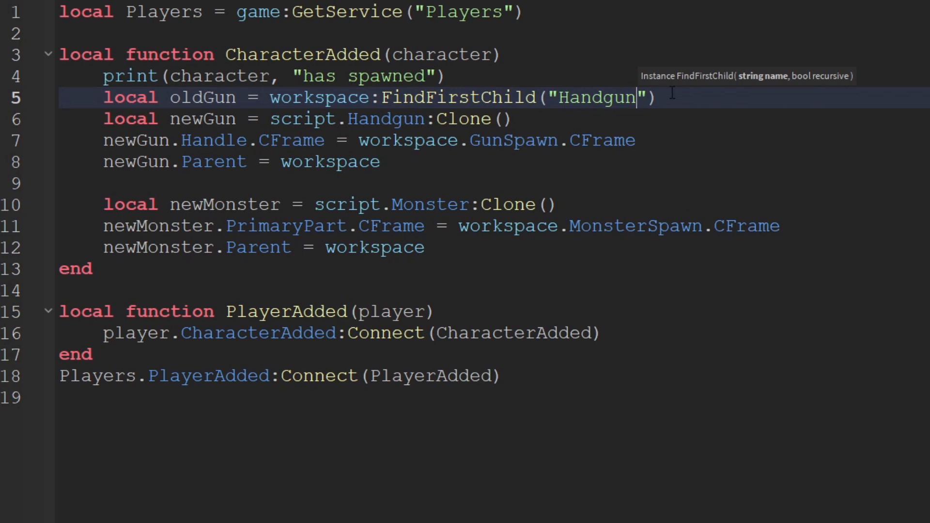
pyautogui.moveTo(673, 93); pyautogui.dragTo(607, 100)
pyautogui.doubleClick(209, 97)
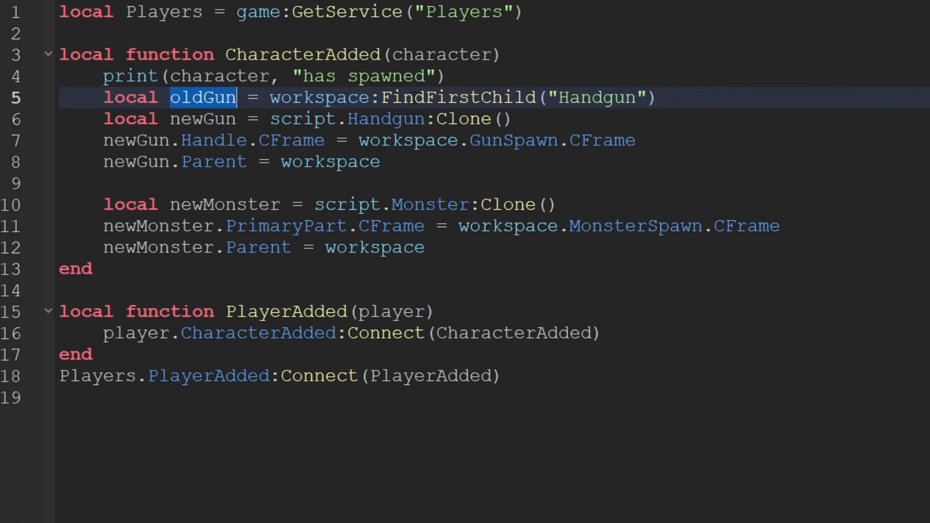
pyautogui.click(603, 97)
pyautogui.doubleClick(601, 97)
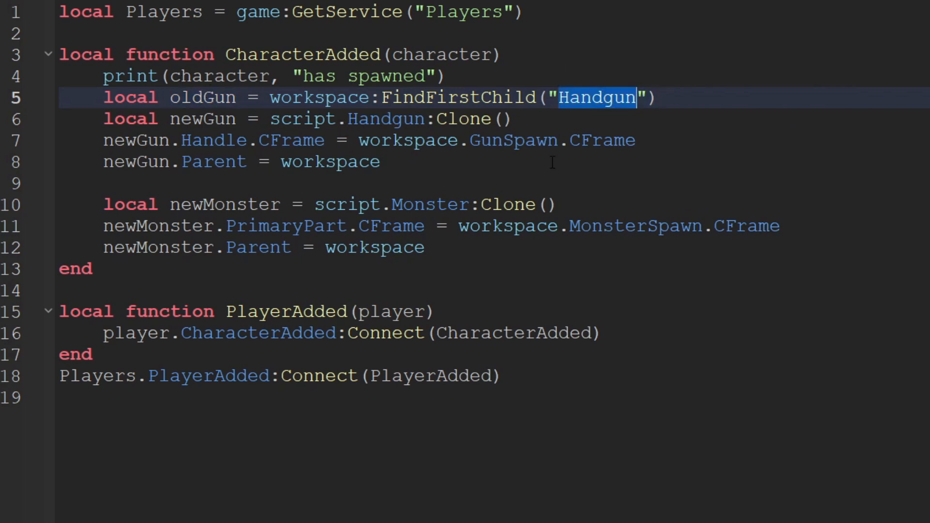
# Below the oldGun line, add an "if oldGun then" block that calls "oldGun:Destroy()".
pyautogui.click(667, 106)
pyautogui.press('Return')
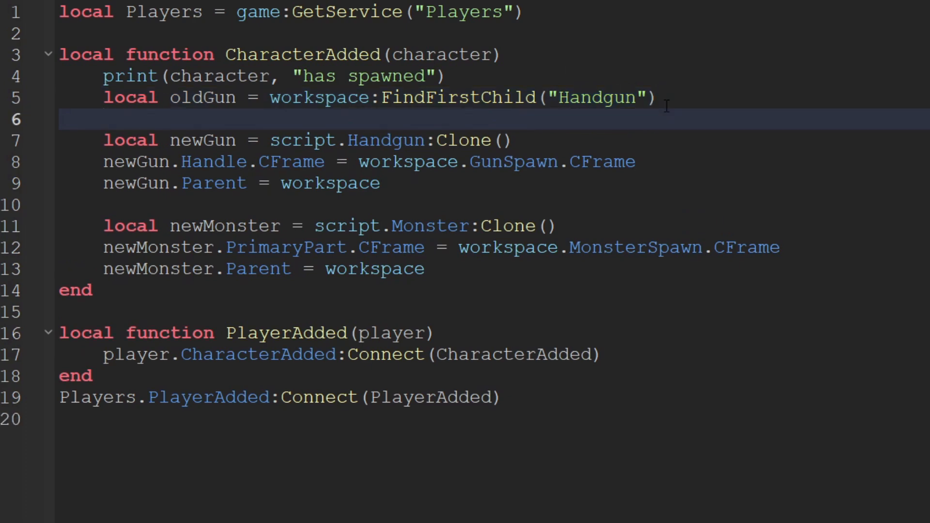
pyautogui.write('if ol')
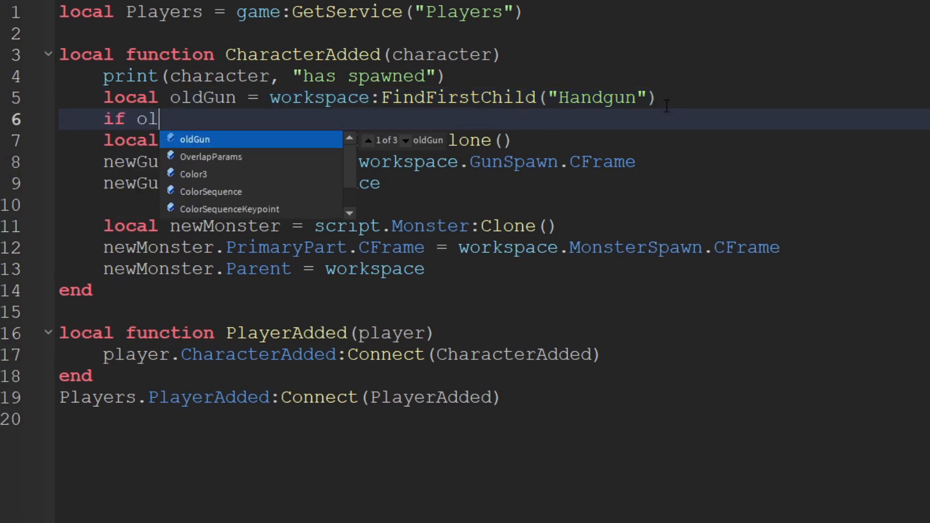
pyautogui.write('dGun then')
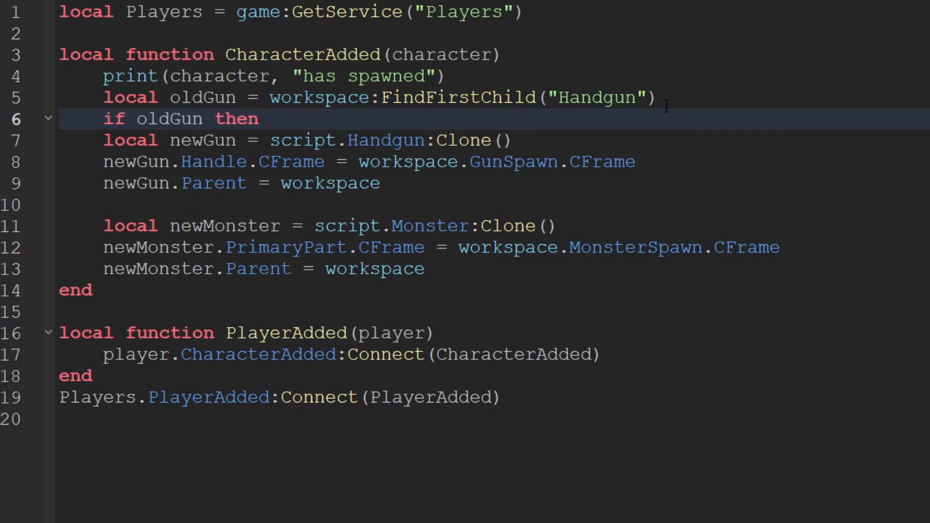
pyautogui.press('Return')
pyautogui.write('oldGun:Destroy(')
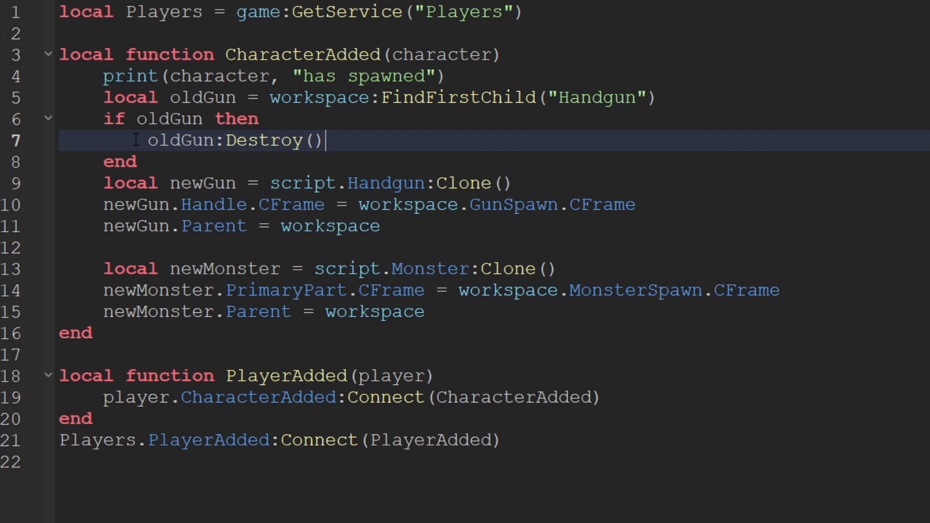
# Duplicate the oldGun lookup and its if block directly above the newMonster clone line.
pyautogui.moveTo(104, 186); pyautogui.dragTo(383, 226)
pyautogui.click(382, 226)
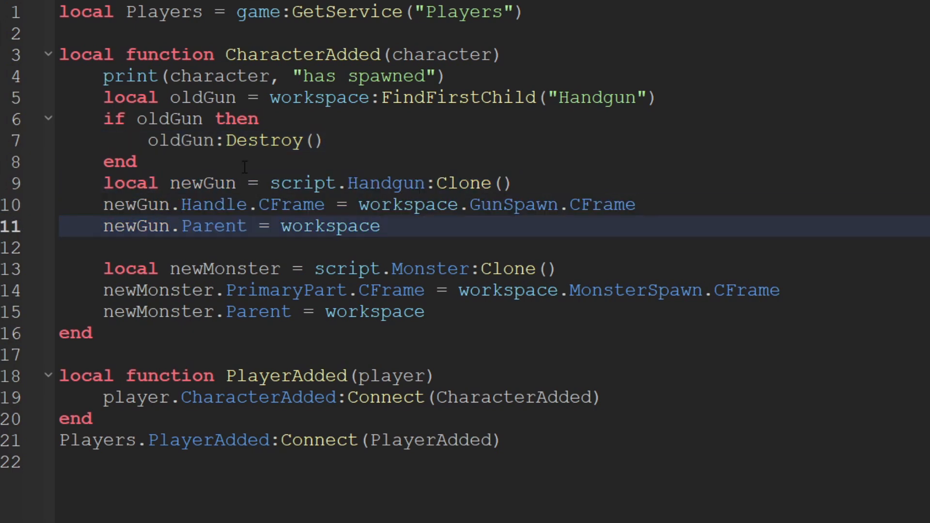
pyautogui.click(140, 161)
pyautogui.moveTo(140, 161); pyautogui.dragTo(99, 100)
pyautogui.hotkey('ctrl', 'c')
pyautogui.click(174, 253)
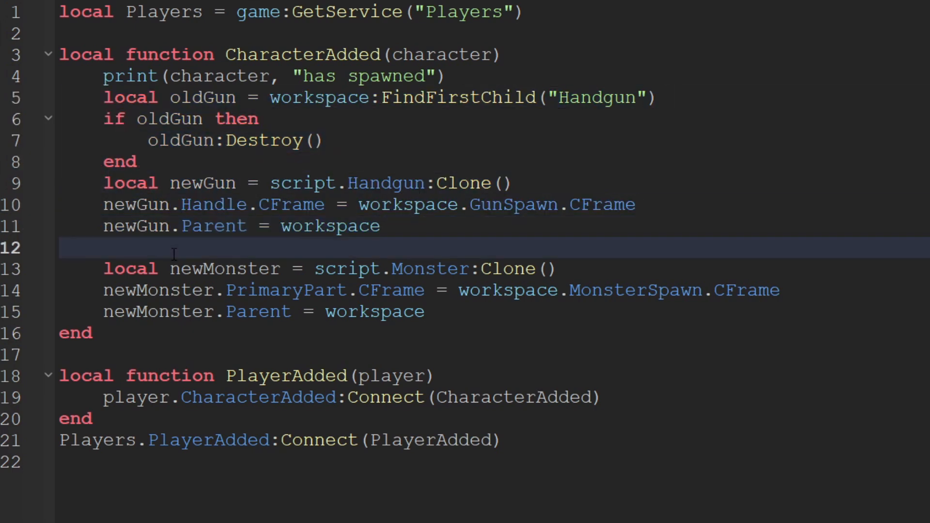
pyautogui.press('Return')
pyautogui.hotkey('ctrl', 'v')
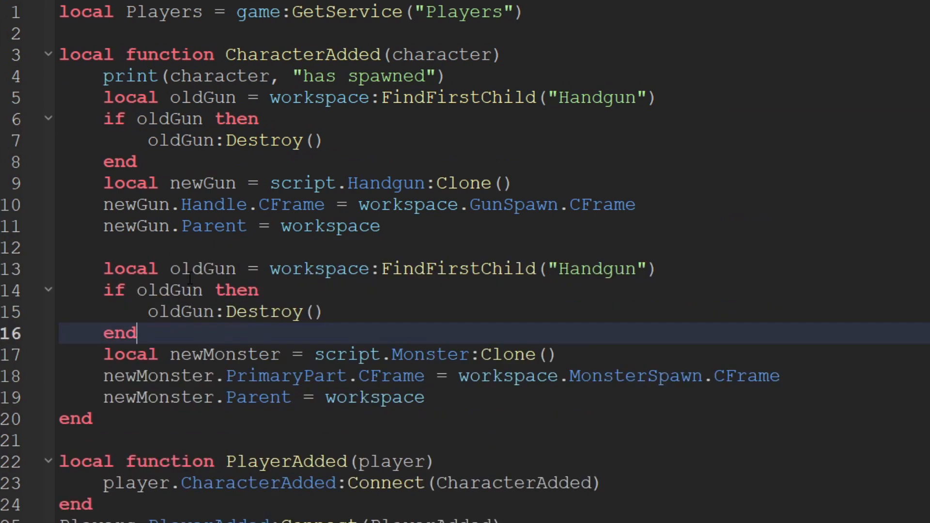
# Rename all three oldGun references in the duplicated block to oldMonster.
pyautogui.doubleClick(190, 269)
pyautogui.write('oldMonst')
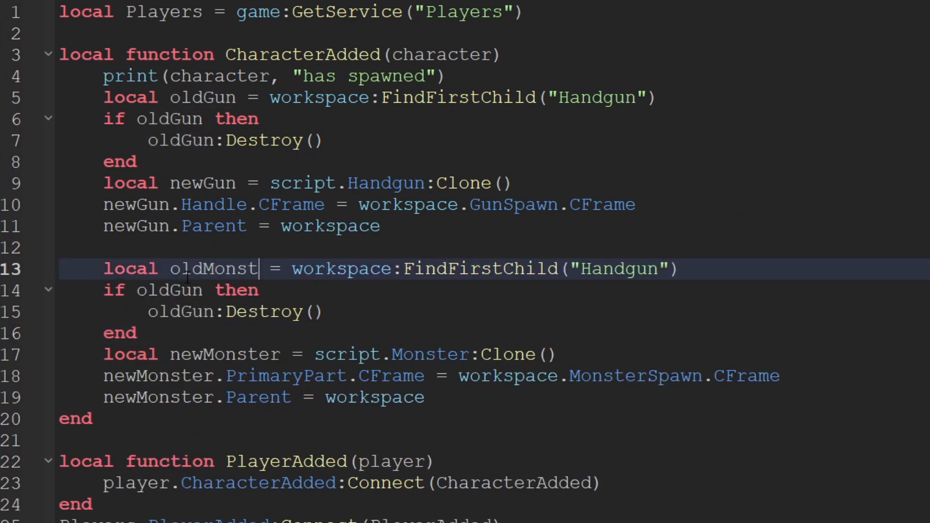
pyautogui.write('er')
pyautogui.click(172, 247)
pyautogui.doubleClick(249, 271)
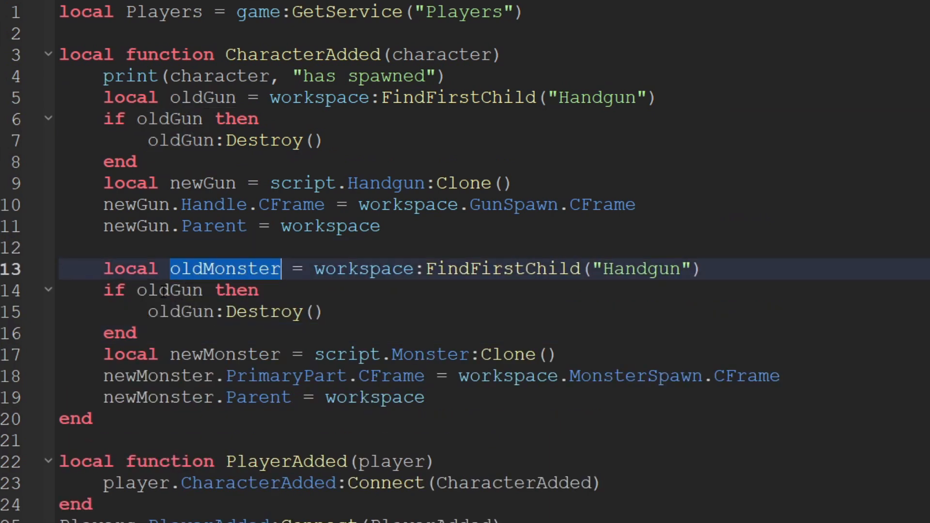
pyautogui.hotkey('ctrl', 'c')
pyautogui.doubleClick(170, 291)
pyautogui.hotkey('ctrl', 'v')
pyautogui.doubleClick(180, 312)
pyautogui.hotkey('ctrl', 'v')
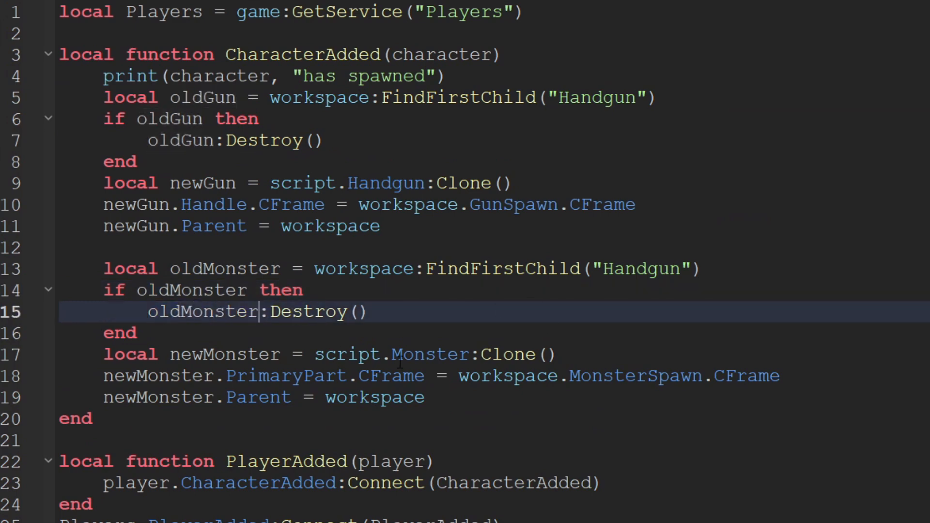
# Replace "Handgun" with "Monster" in the oldMonster line's FindFirstChild call.
pyautogui.doubleClick(435, 354)
pyautogui.hotkey('ctrl', 'c')
pyautogui.doubleClick(643, 269)
pyautogui.hotkey('ctrl', 'v')
pyautogui.click(605, 335)
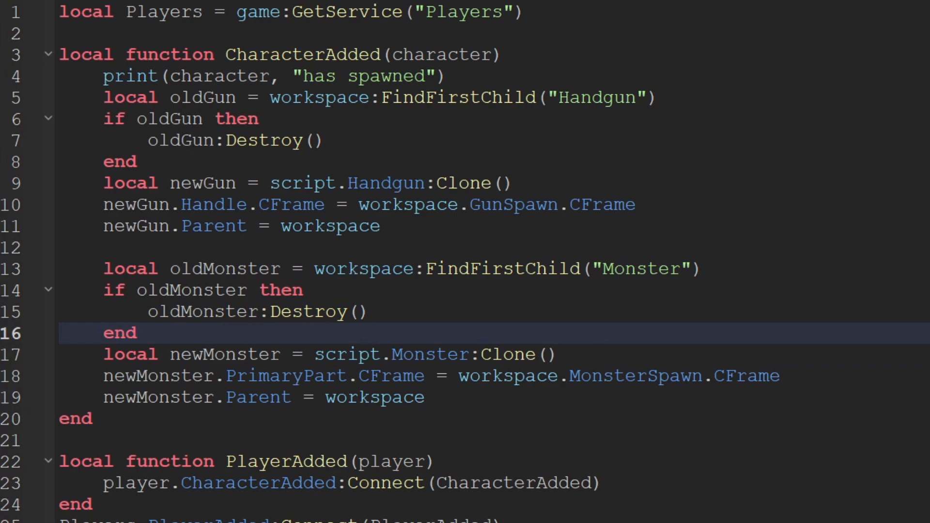
# Start a playtest and move the character from the spawn pad into the train carriage.
pyautogui.click(210, 25)
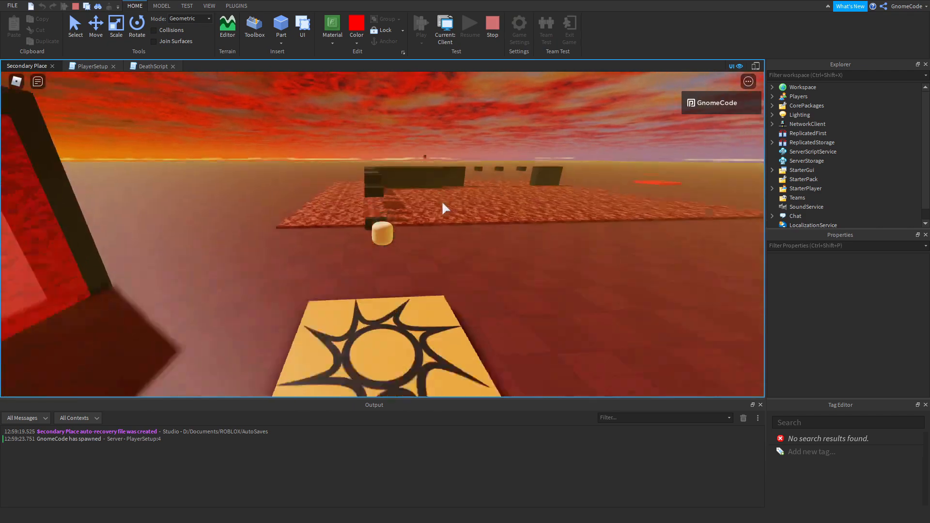
pyautogui.moveTo(441, 200); pyautogui.dragTo(428, 184, button='right')
pyautogui.scroll(-4, 443, 203)
pyautogui.press('w')
pyautogui.scroll(3, 443, 206)
pyautogui.press('w')
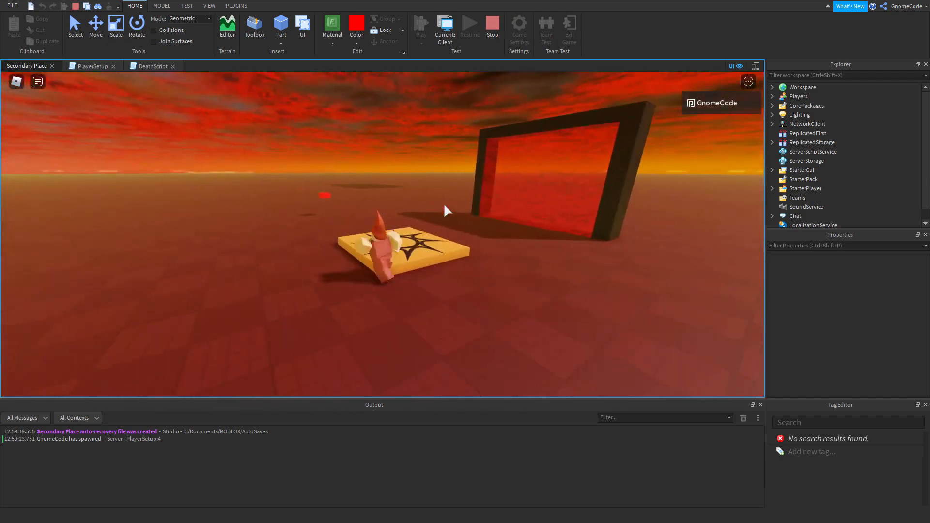
pyautogui.press('w')
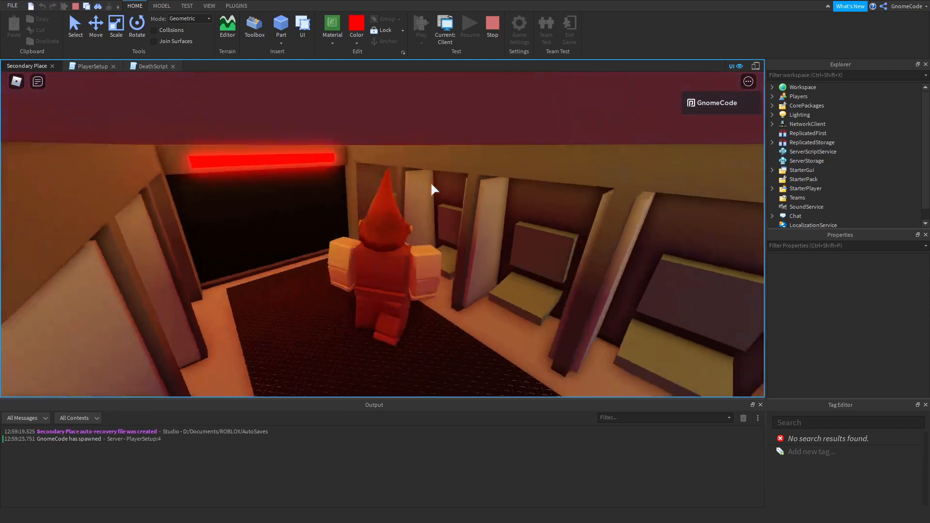
# Walk through the carriage to collect the handgun and return to the lava area with it equipped.
pyautogui.press('w')
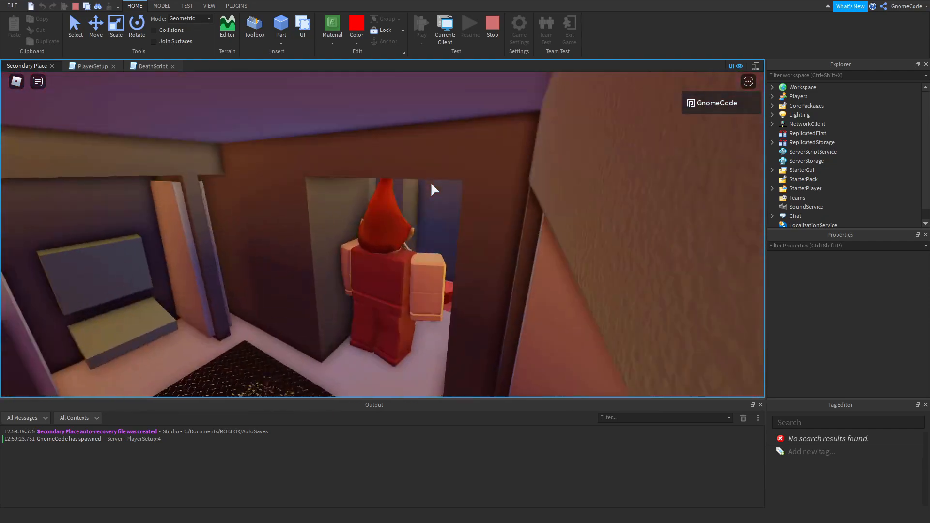
pyautogui.press('w')
pyautogui.moveTo(431, 183); pyautogui.dragTo(436, 196, button='right')
pyautogui.press('s')
pyautogui.press('w')
# Fire at the distant monster and jump across the obby's stepping blocks to the monster's platform.
pyautogui.press('w')
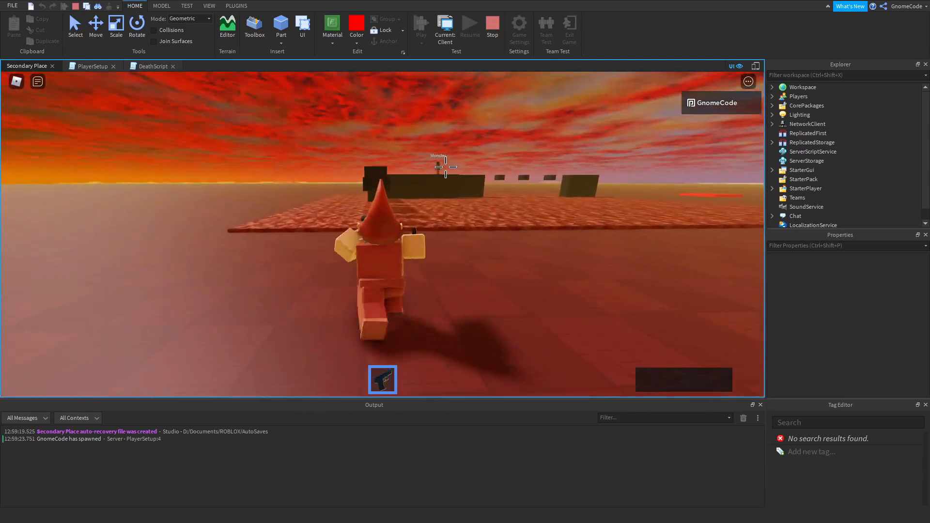
pyautogui.click(442, 163)
pyautogui.click(442, 165)
pyautogui.press('w')
pyautogui.moveTo(437, 236); pyautogui.dragTo(437, 237, button='right')
pyautogui.press('w')
pyautogui.press('space')
pyautogui.press('space')
pyautogui.press('space')
pyautogui.press('w')
pyautogui.press('space')
pyautogui.press('space')
pyautogui.press('w')
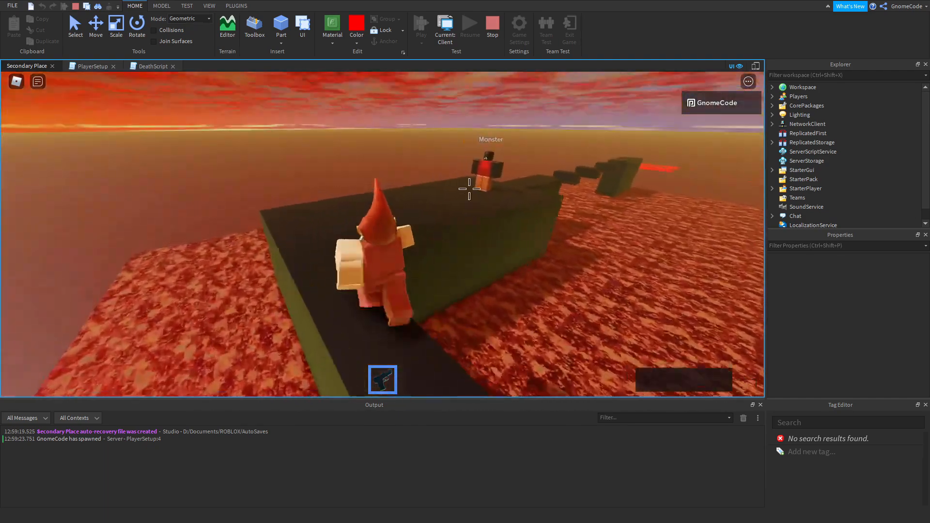
# Shoot the monster, and send the character off the platform into the lava to test respawning.
pyautogui.click(536, 180)
pyautogui.click(522, 199)
pyautogui.press('d')
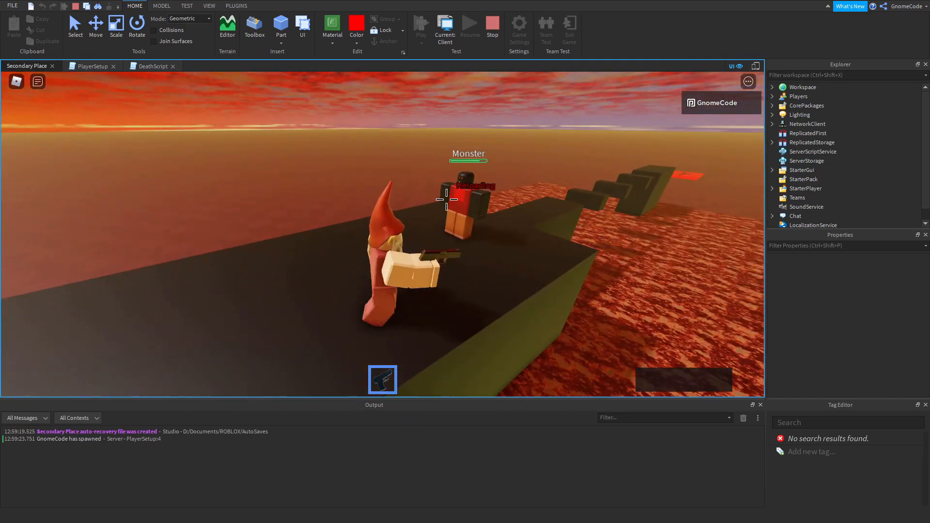
pyautogui.press('s')
pyautogui.click(439, 192)
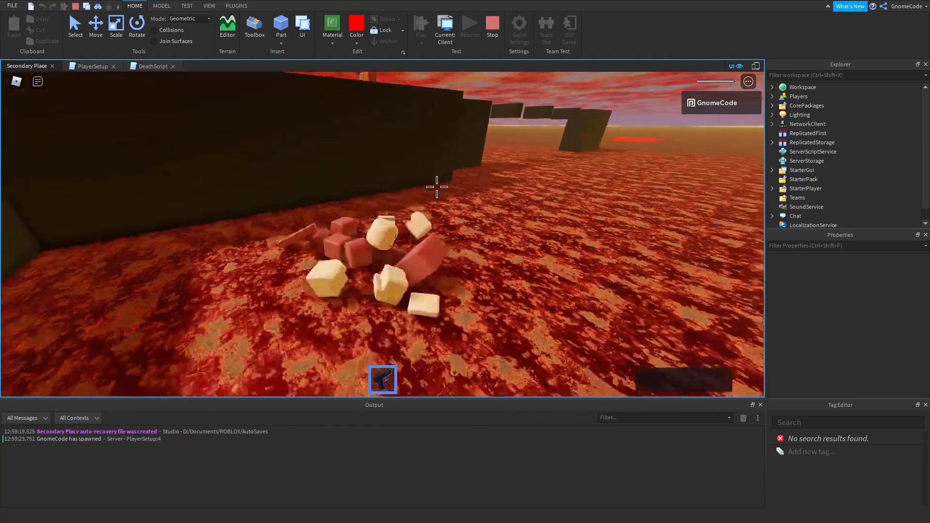
pyautogui.moveTo(437, 188); pyautogui.dragTo(437, 188, button='right')
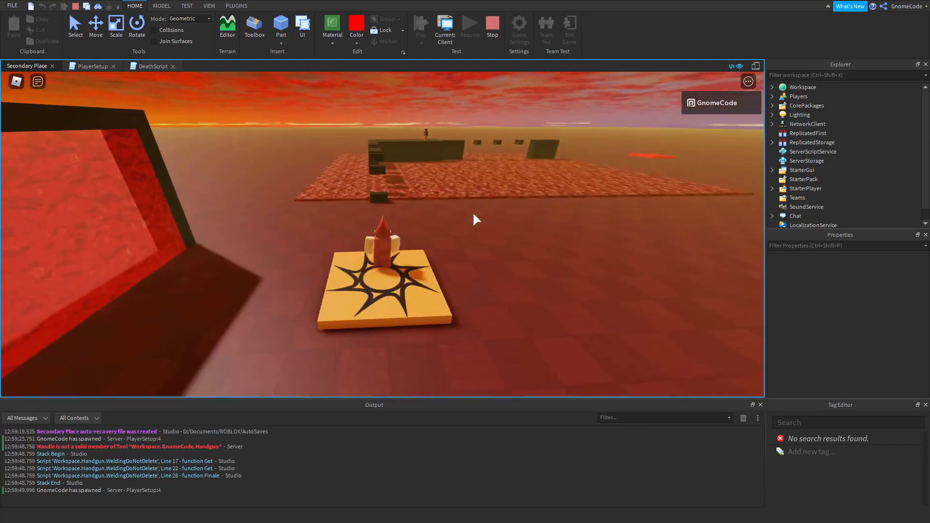
# Check the obby after respawning, collect the new handgun from the carriage and return to the lava area.
pyautogui.scroll(-8, 474, 214)
pyautogui.moveTo(474, 215); pyautogui.dragTo(463, 209, button='right')
pyautogui.scroll(6, 474, 215)
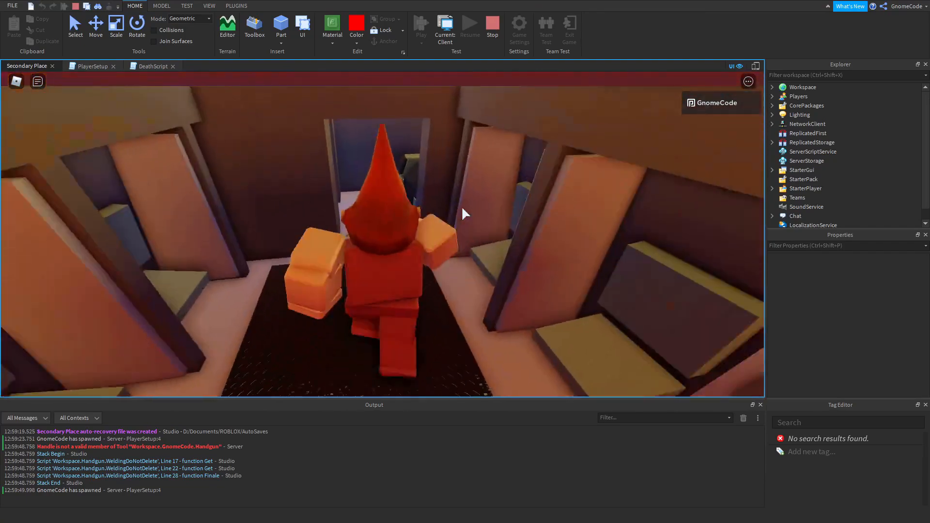
pyautogui.press('w')
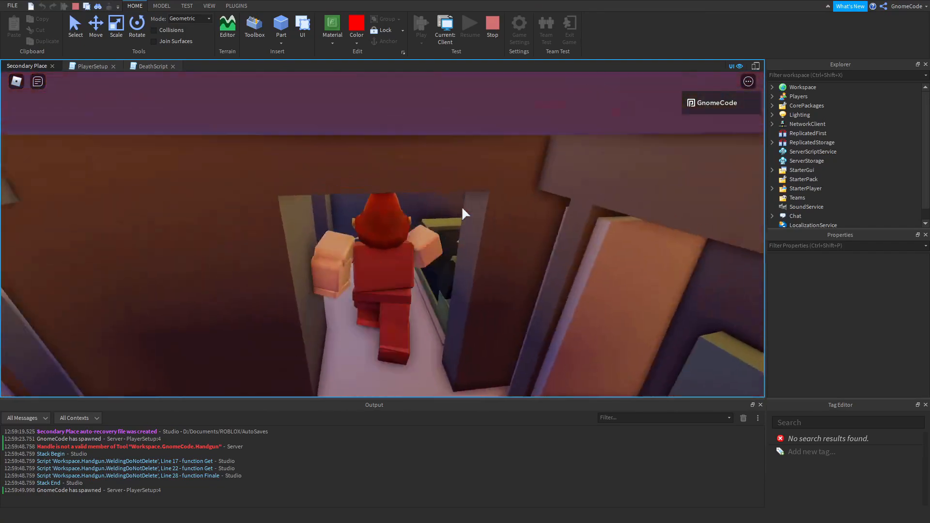
pyautogui.press('1')
pyautogui.moveTo(462, 208); pyautogui.dragTo(443, 212, button='right')
pyautogui.press('1')
pyautogui.press('w')
pyautogui.press('space')
pyautogui.press('s')
pyautogui.press('w')
# Cross the stepping blocks over the lava again to reach the new monster's platform.
pyautogui.press('w')
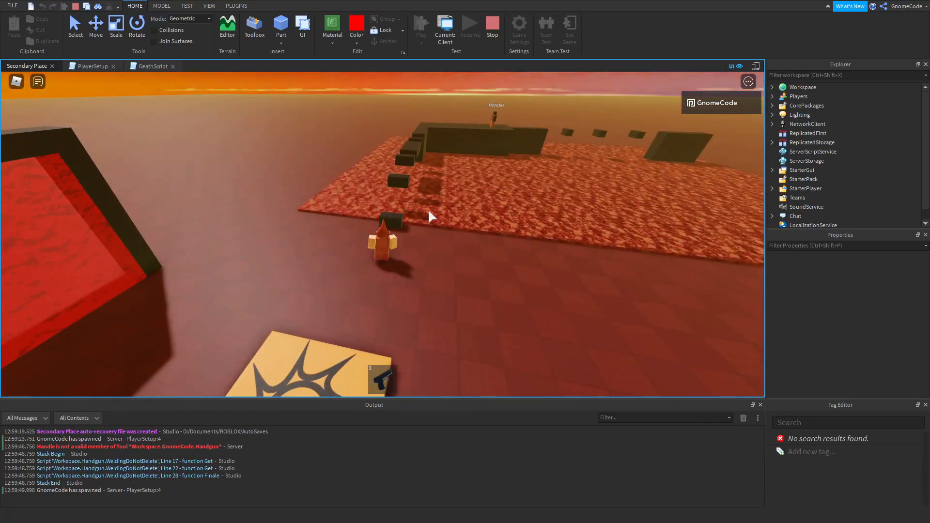
pyautogui.press('w')
pyautogui.moveTo(426, 208); pyautogui.dragTo(432, 252, button='right')
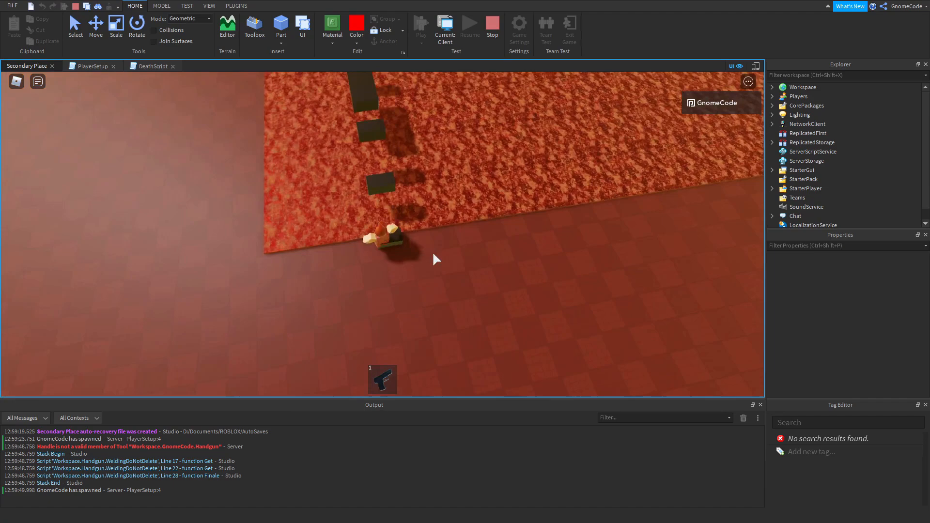
pyautogui.press('w')
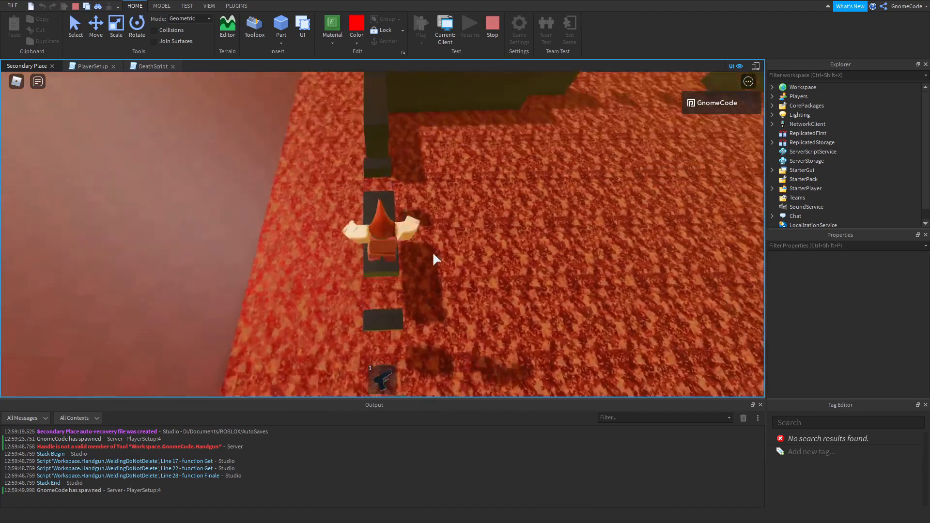
pyautogui.press('w')
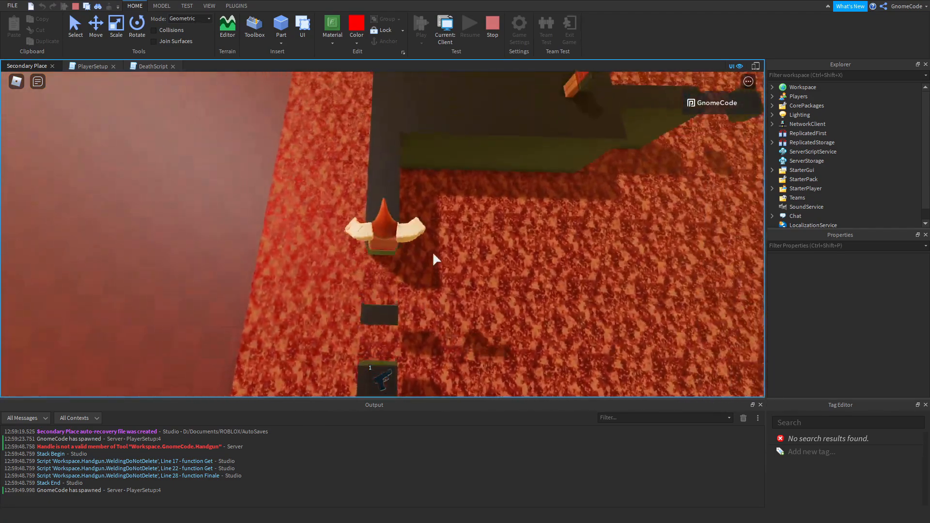
# Equip the new handgun and shoot the monster on the platform.
pyautogui.press('w')
pyautogui.moveTo(433, 251); pyautogui.dragTo(434, 255, button='right')
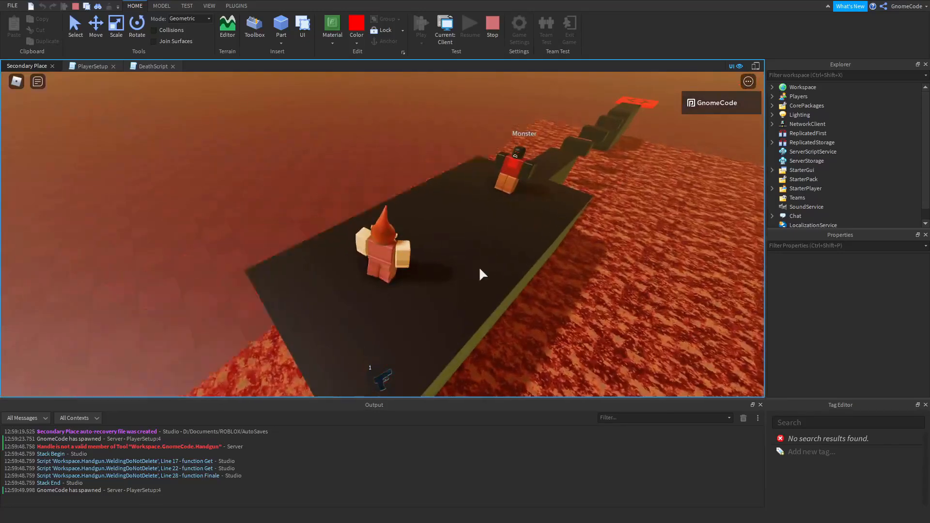
# Move past the monster onto the stepping blocks beyond its platform and look back over the obby.
pyautogui.press('w')
pyautogui.moveTo(445, 213); pyautogui.dragTo(465, 199, button='right')
pyautogui.press('1')
pyautogui.click(397, 192)
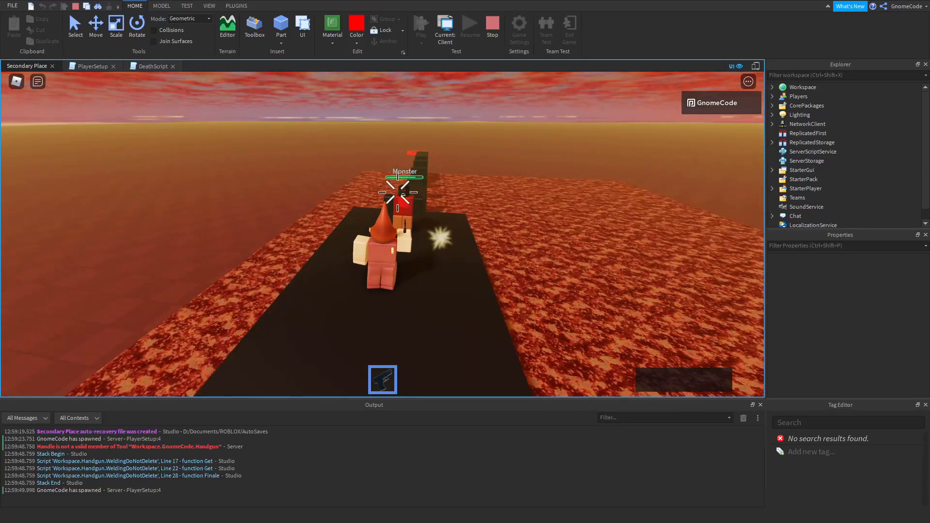
pyautogui.click(404, 194)
pyautogui.press('w')
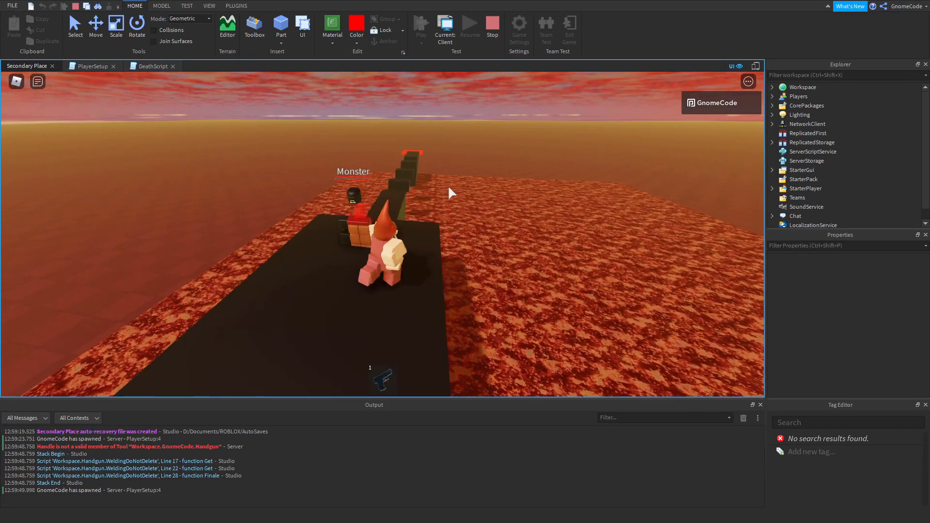
pyautogui.moveTo(448, 188); pyautogui.dragTo(449, 189, button='right')
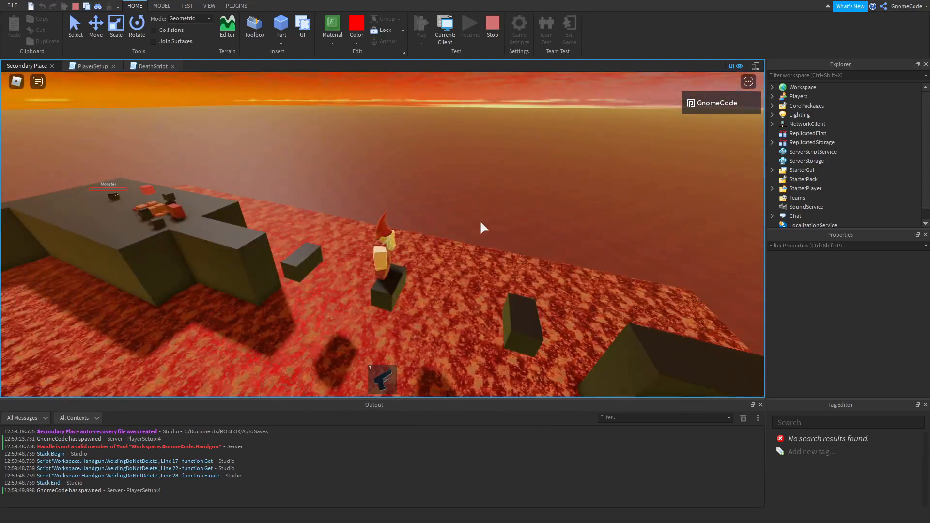
pyautogui.moveTo(386, 204); pyautogui.dragTo(386, 208, button='right')
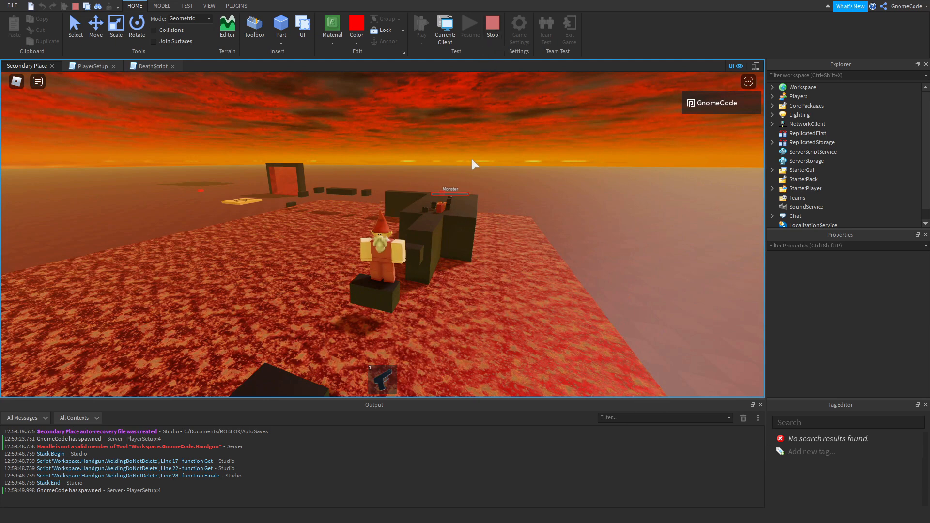
# Stop the playtest and delete the invisible spawn on the far obby block and the red spawn beside the lava.
pyautogui.click(490, 33)
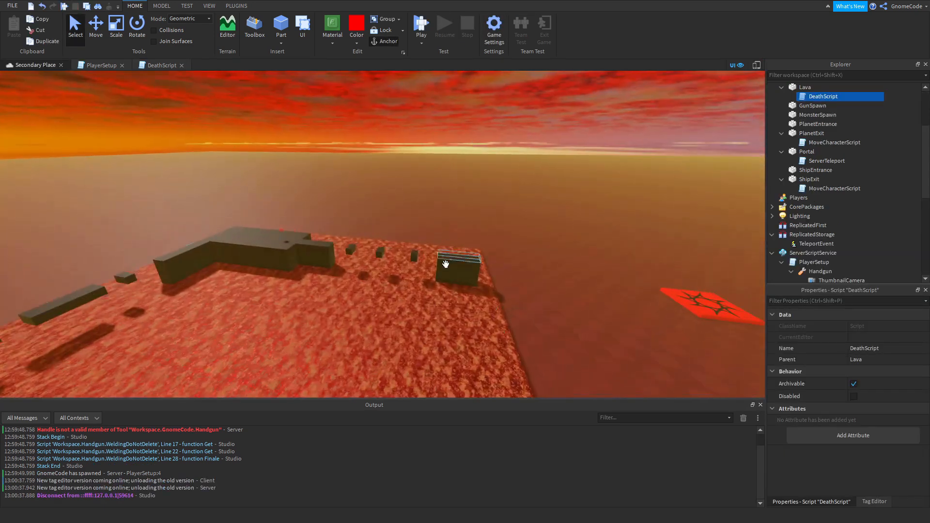
pyautogui.click(445, 264)
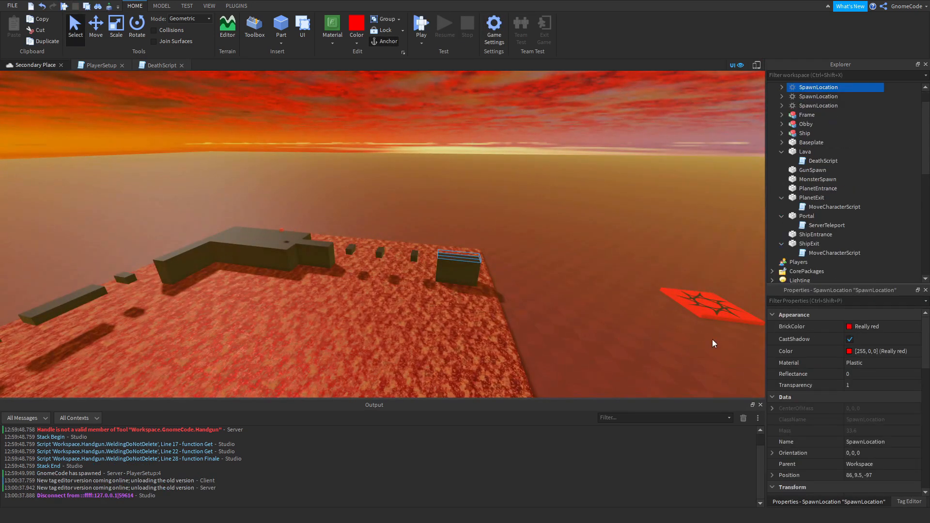
pyautogui.keyDown('ctrl'); pyautogui.click(704, 316); pyautogui.keyUp('ctrl')
pyautogui.moveTo(446, 200); pyautogui.dragTo(452, 179, button='right')
pyautogui.press('d')
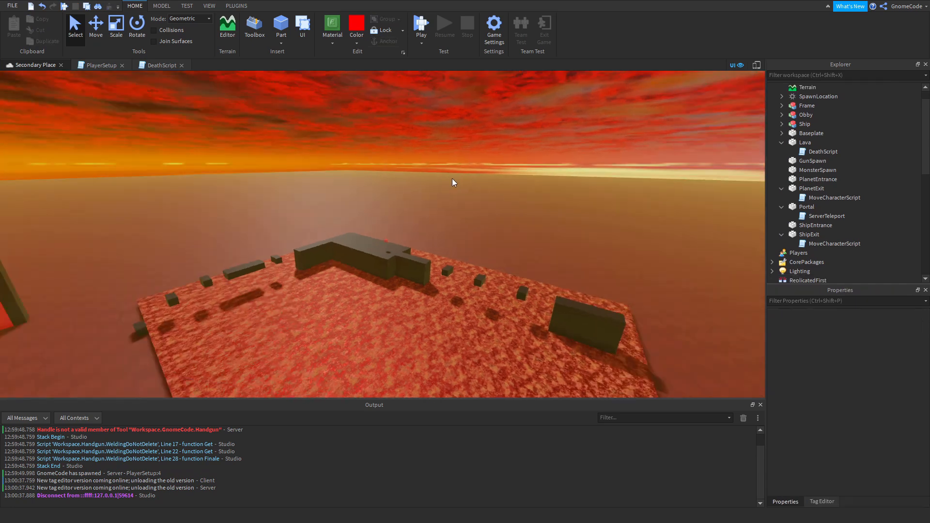
pyautogui.moveTo(508, 198); pyautogui.dragTo(502, 199, button='right')
pyautogui.press('s')
pyautogui.press('a')
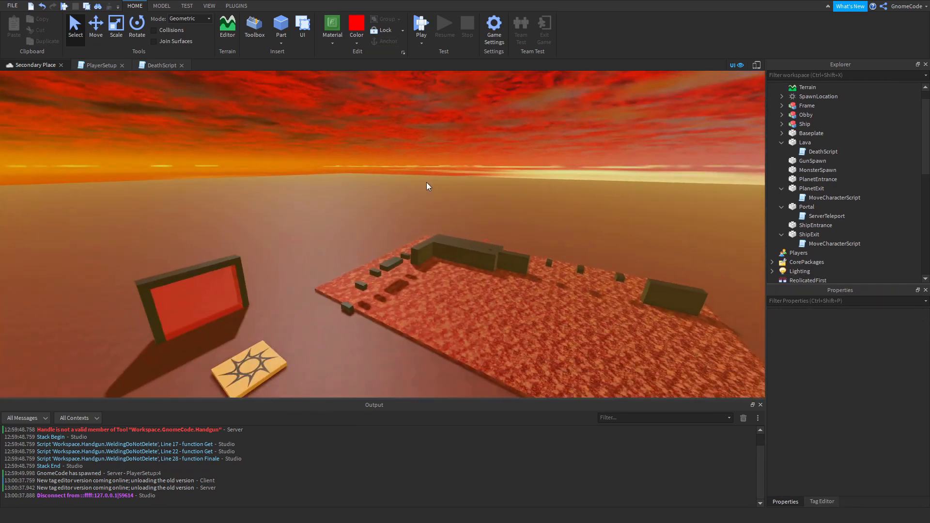
pyautogui.click(161, 6)
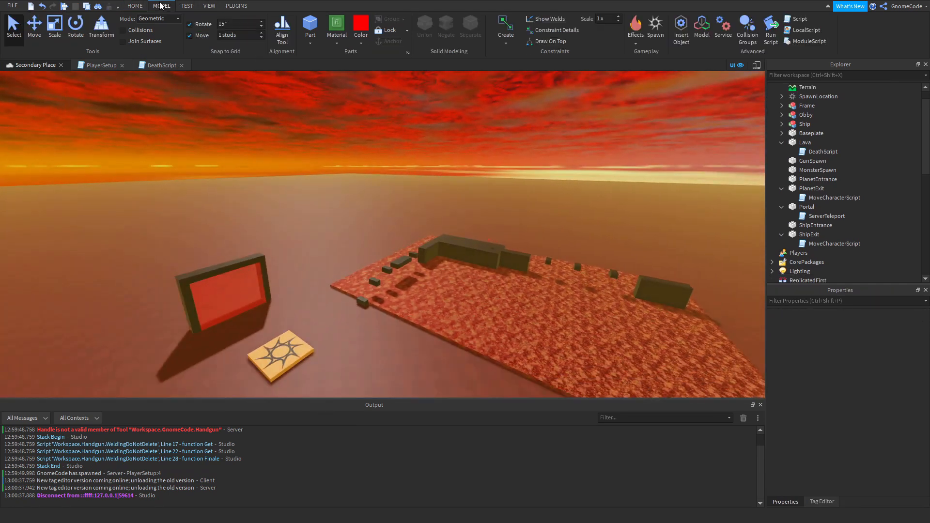
pyautogui.click(725, 30)
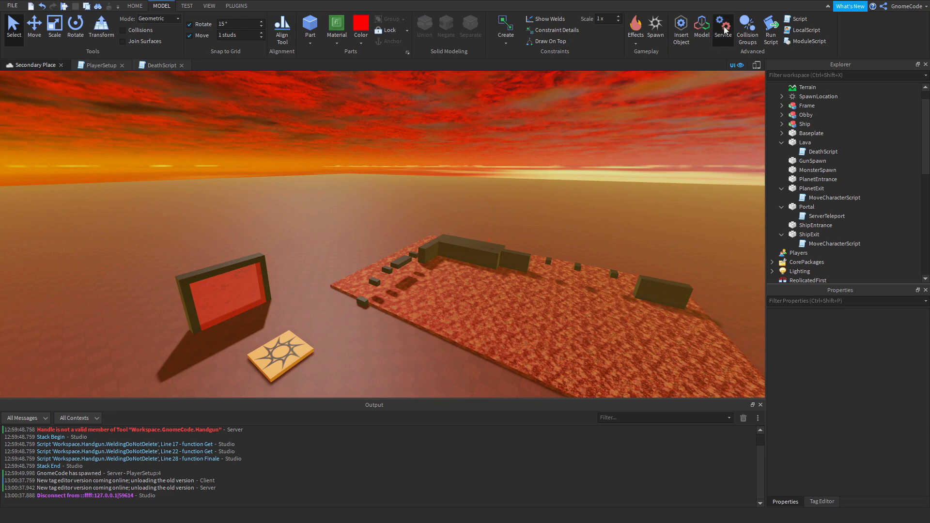
pyautogui.scroll(-1, 441, 262)
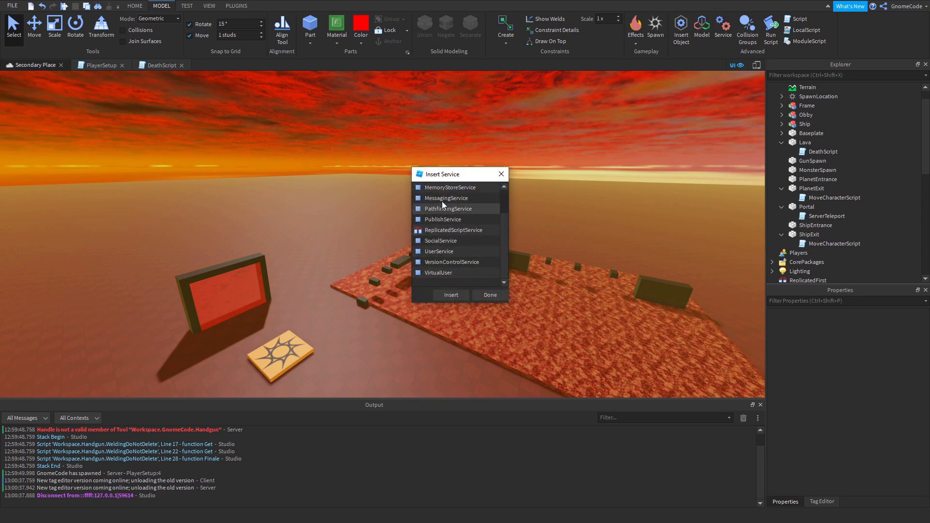
pyautogui.scroll(1, 442, 202)
pyautogui.scroll(-1, 461, 213)
pyautogui.click(501, 174)
# Insert a team into the Teams service and name it Checkpoint 1.
pyautogui.scroll(-4, 794, 193)
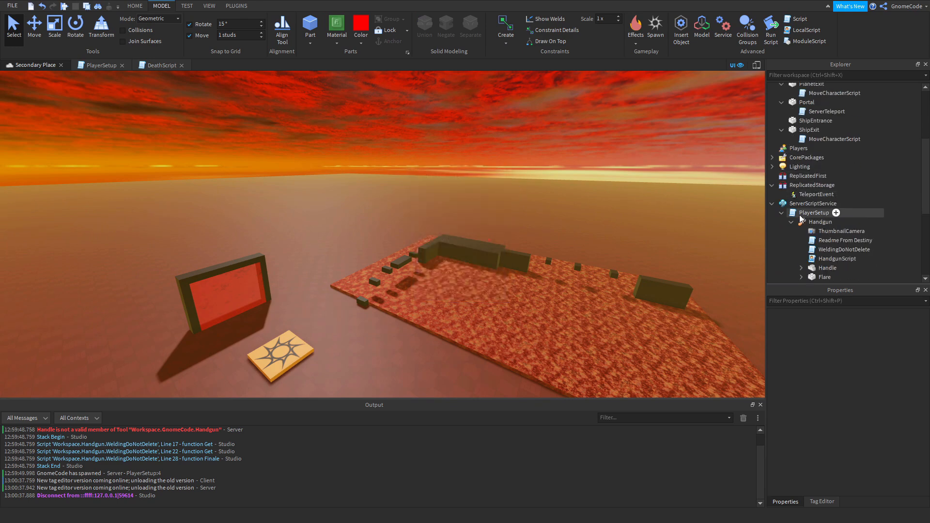
pyautogui.click(772, 203)
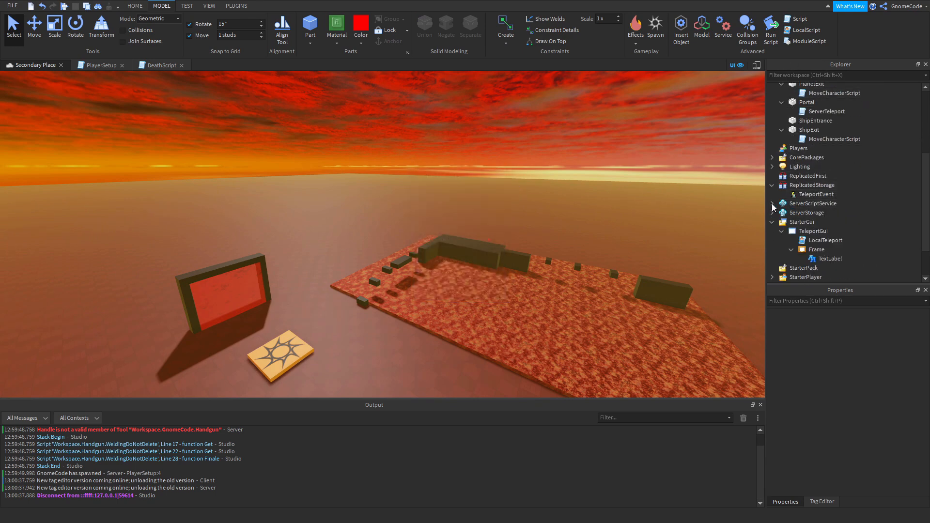
pyautogui.click(772, 222)
pyautogui.click(799, 250)
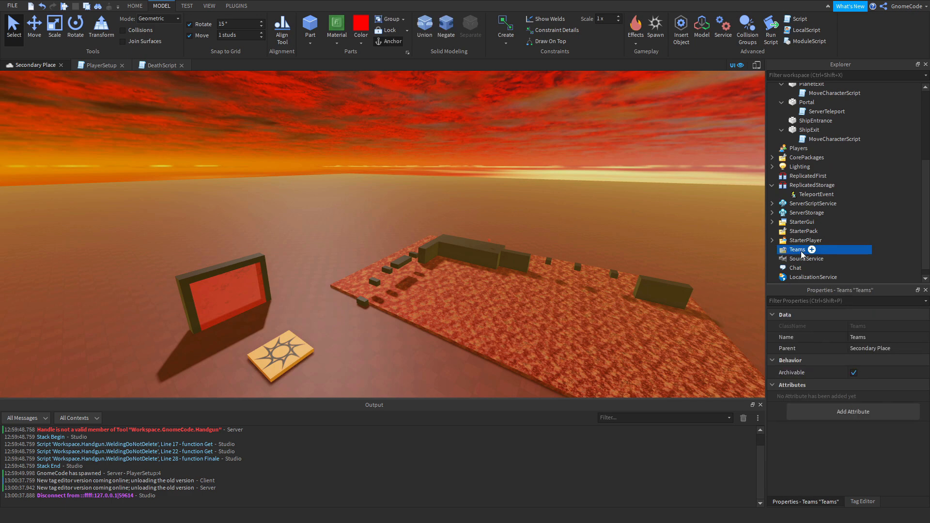
pyautogui.moveTo(483, 309); pyautogui.dragTo(481, 313, button='right')
pyautogui.press('w')
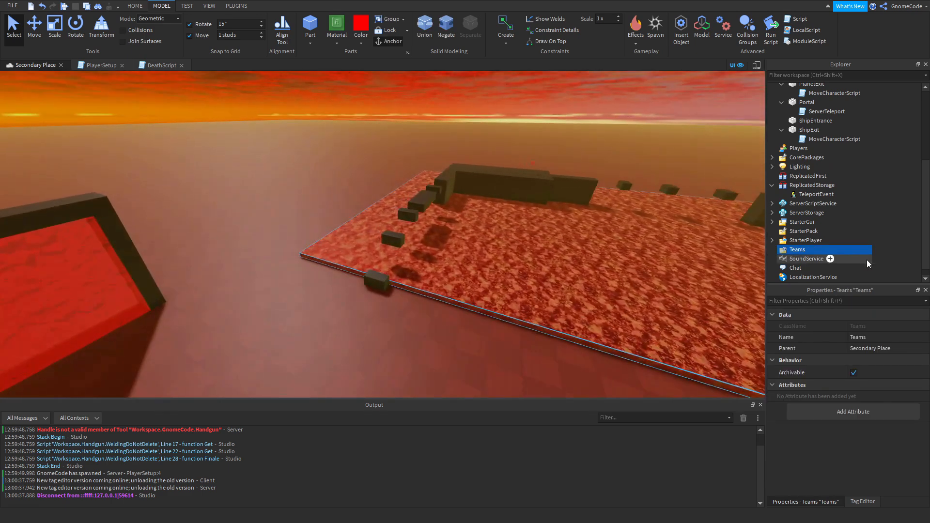
pyautogui.press('s')
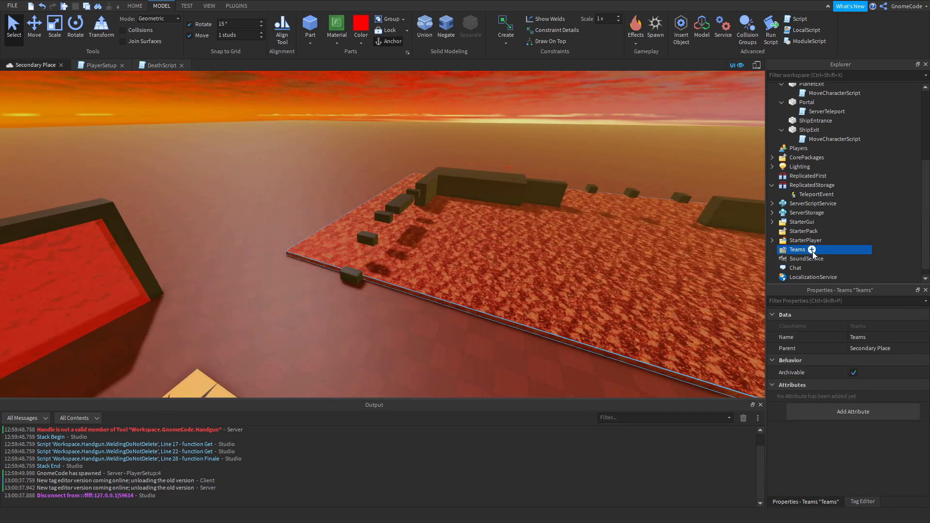
pyautogui.click(812, 250)
pyautogui.click(792, 295)
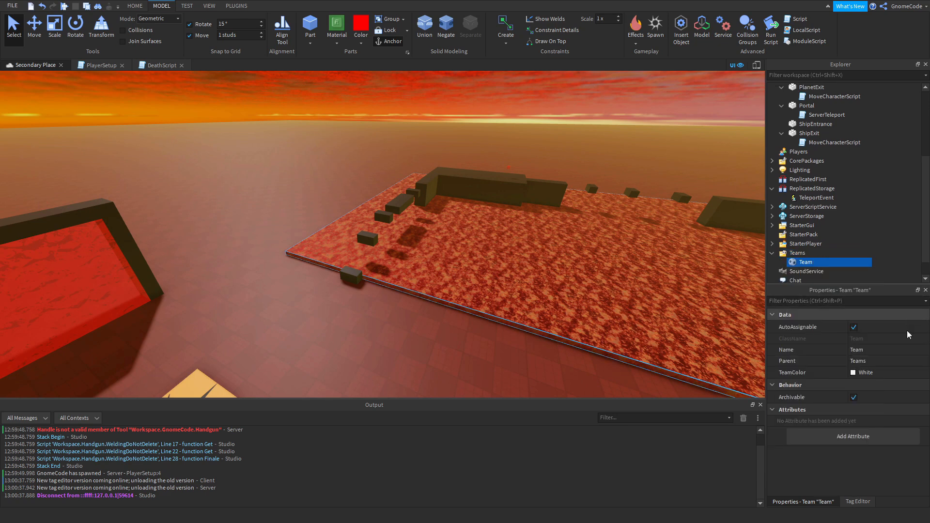
pyautogui.click(873, 354)
pyautogui.write('Checkpoint 1')
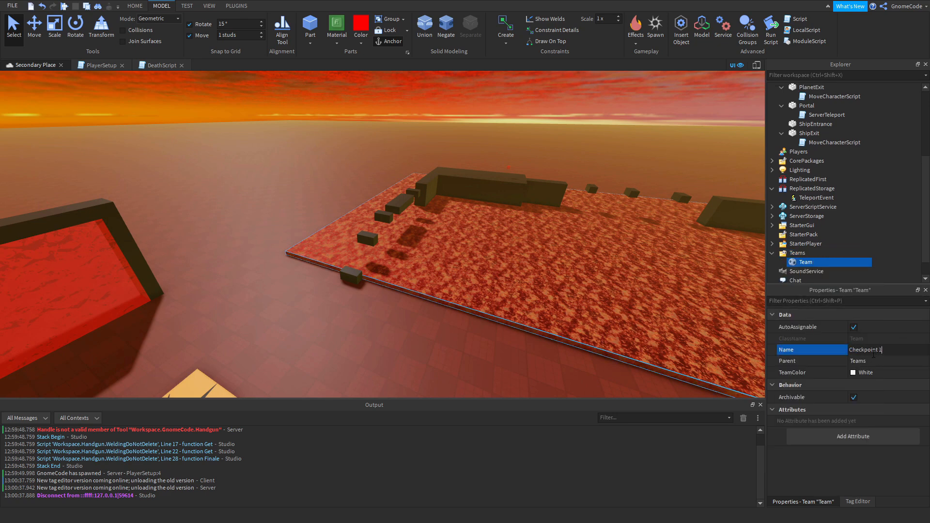
pyautogui.press('Return')
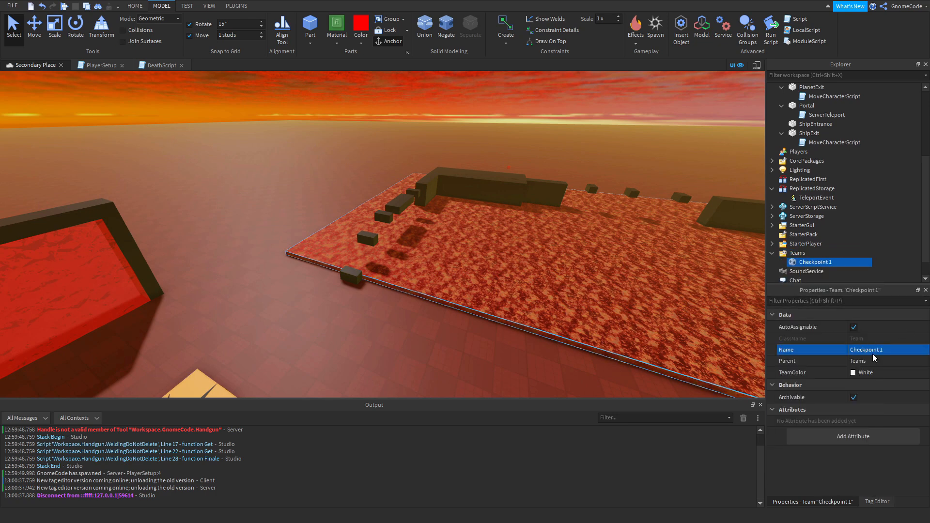
# Duplicate the Checkpoint 1 team twice and name the copies Checkpoint 2 and Start.
pyautogui.hotkey('ctrl', 'd')
pyautogui.click(886, 351)
pyautogui.click(886, 351)
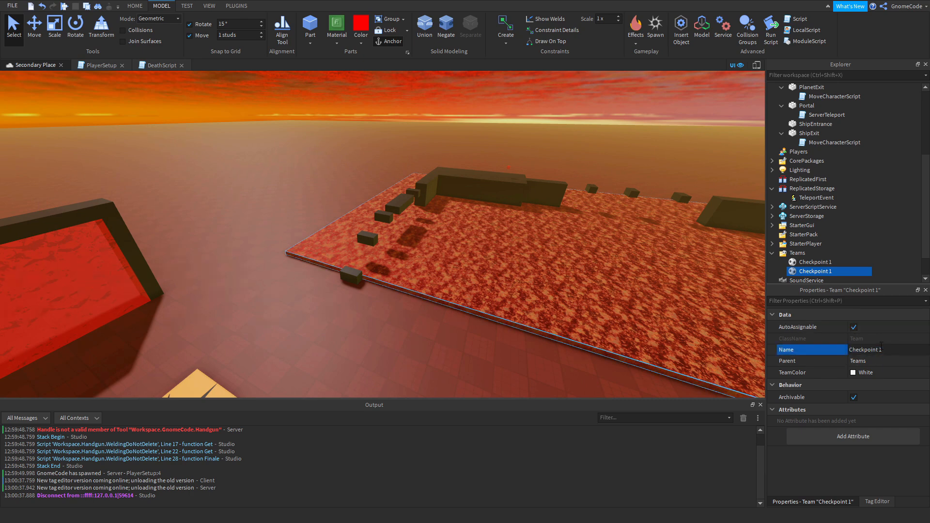
pyautogui.hotkey('ctrl', 'd')
pyautogui.click(879, 349)
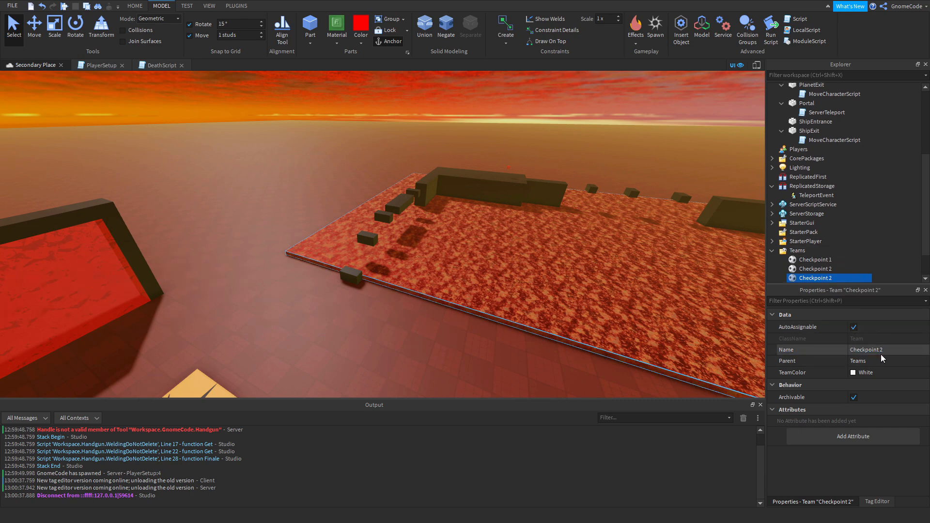
pyautogui.write('Start')
pyautogui.press('Return')
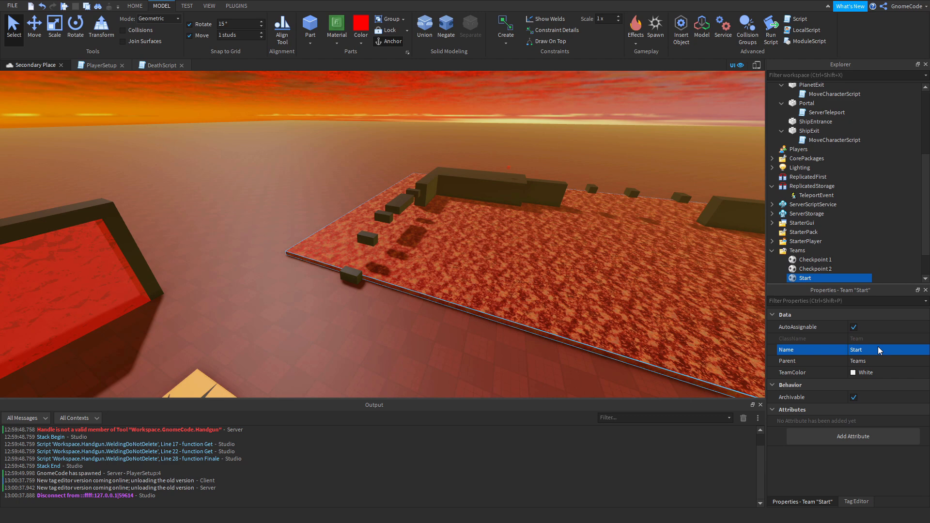
# Turn off AutoAssignable for the Checkpoint 1 and Checkpoint 2 teams.
pyautogui.moveTo(524, 305); pyautogui.dragTo(496, 281, button='right')
pyautogui.press('s')
pyautogui.press('w')
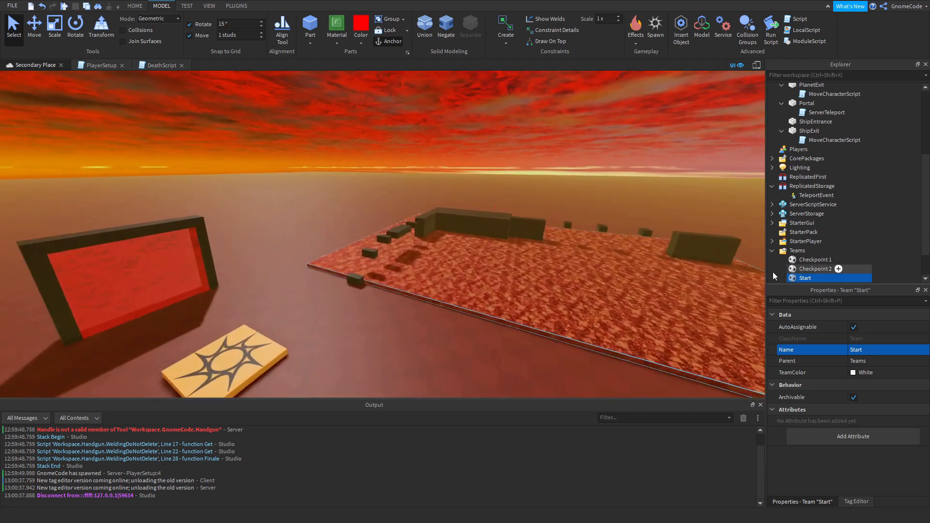
pyautogui.click(823, 261)
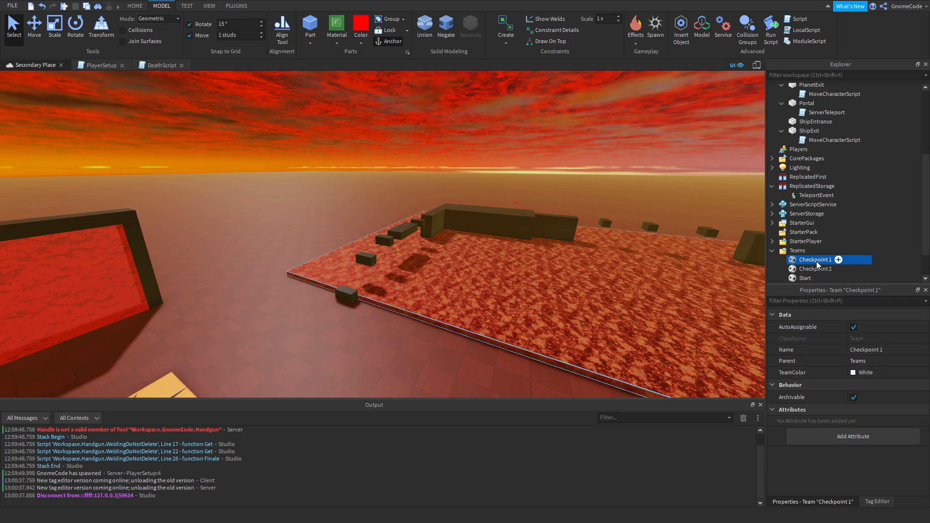
pyautogui.click(808, 281)
pyautogui.moveTo(587, 286); pyautogui.dragTo(533, 331, button='right')
pyautogui.press('w')
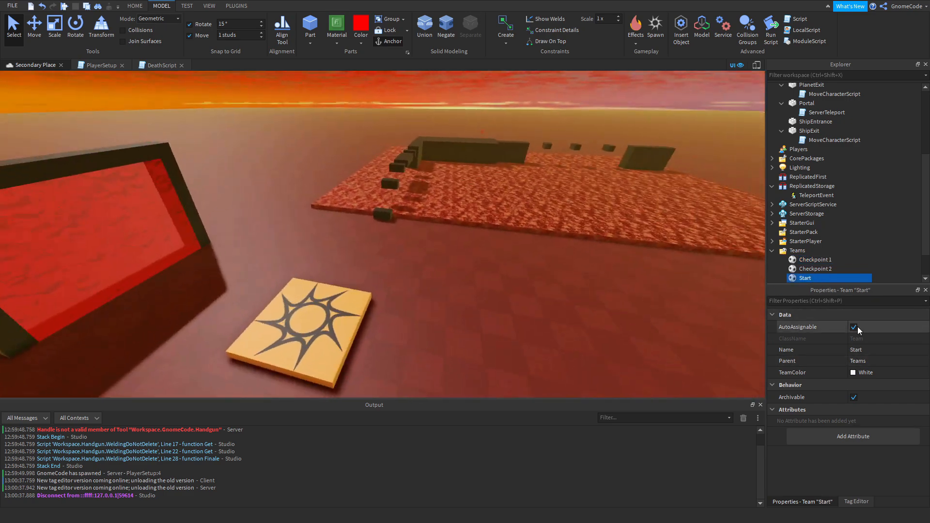
pyautogui.click(825, 266)
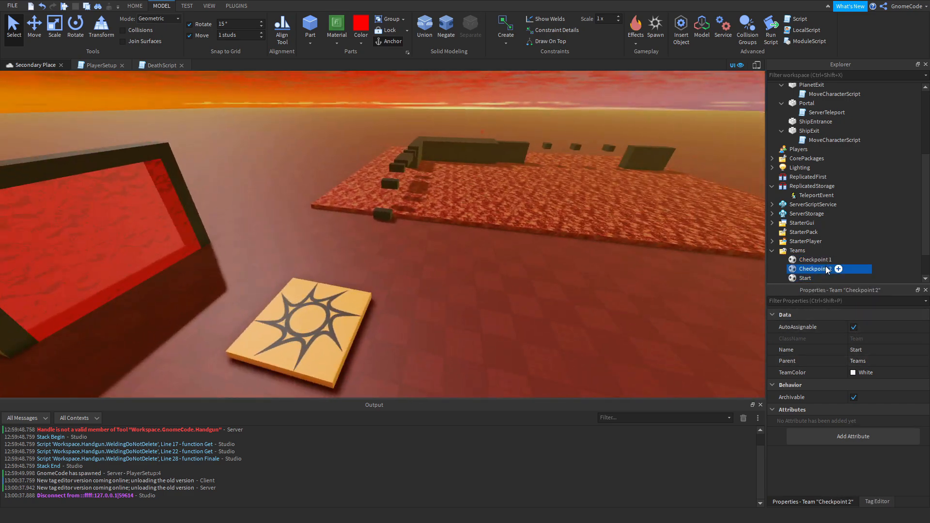
pyautogui.keyDown('ctrl'); pyautogui.click(816, 262); pyautogui.keyUp('ctrl')
pyautogui.click(854, 327)
# Set the Checkpoint 1 team's TeamColor to Really red.
pyautogui.moveTo(516, 284); pyautogui.dragTo(550, 243, button='right')
pyautogui.press('w')
pyautogui.press('w')
pyautogui.press('s')
pyautogui.scroll(-1, 826, 235)
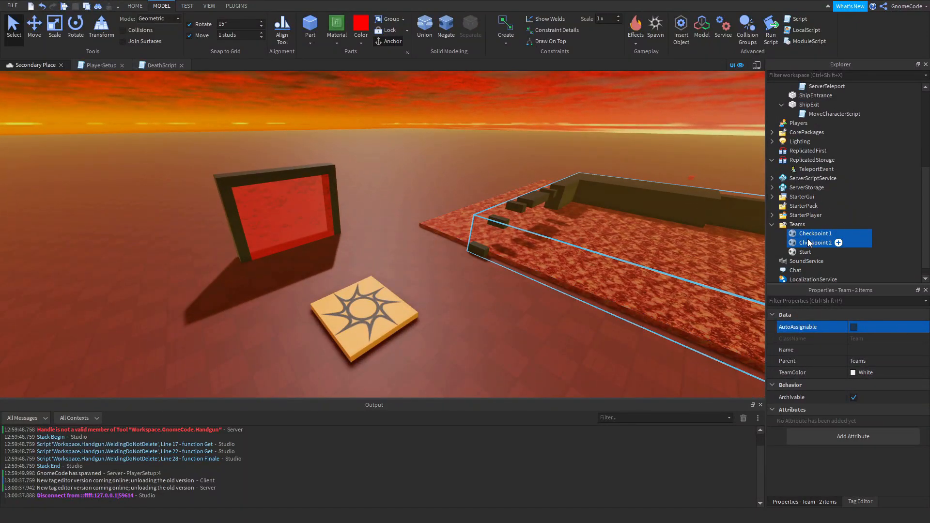
pyautogui.click(822, 242)
pyautogui.click(819, 234)
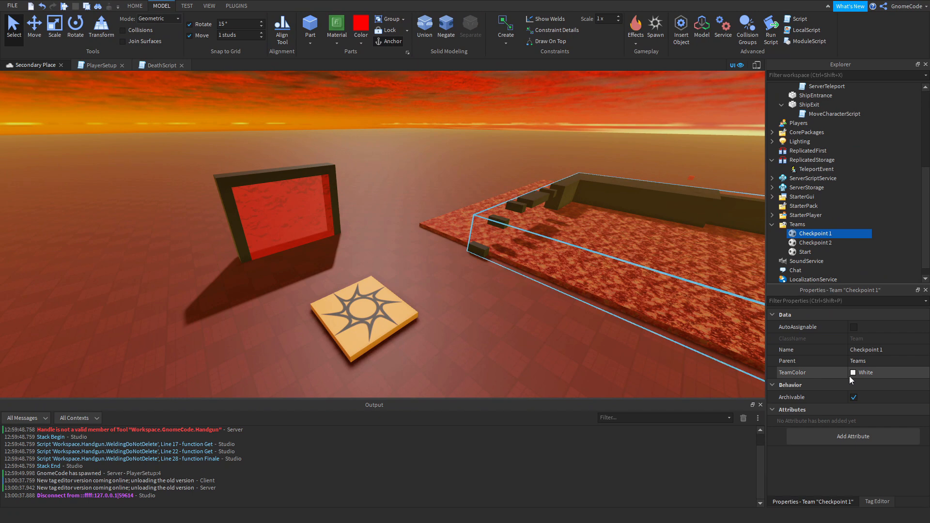
pyautogui.click(857, 373)
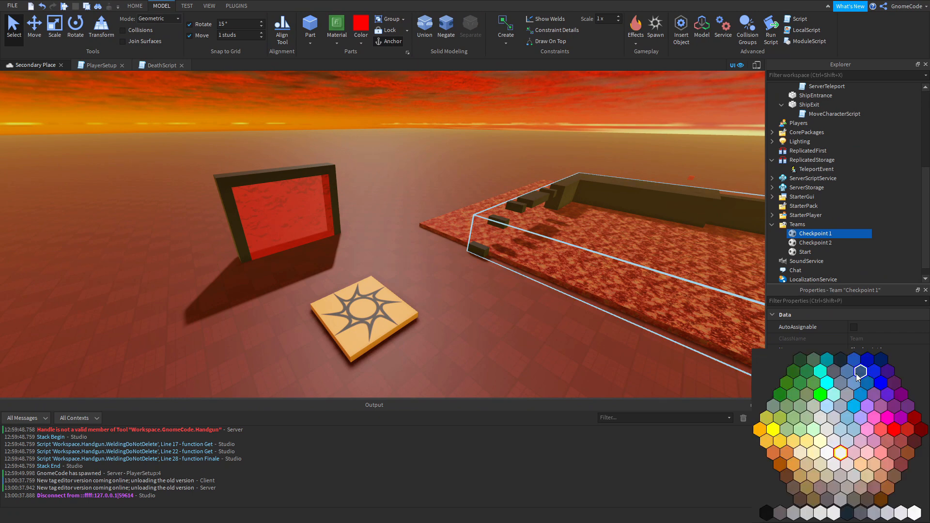
pyautogui.click(895, 430)
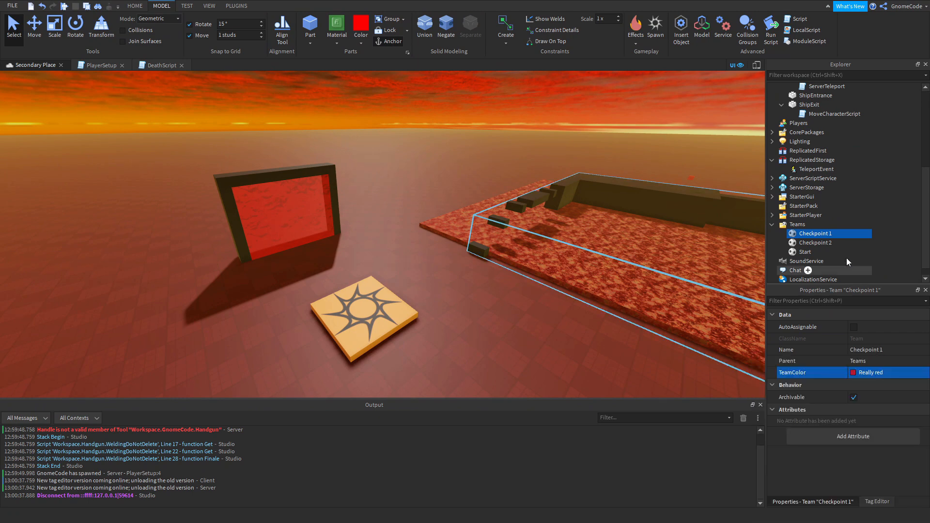
# Give the Checkpoint 2 team a yellow-orange TeamColor.
pyautogui.click(819, 243)
pyautogui.click(852, 376)
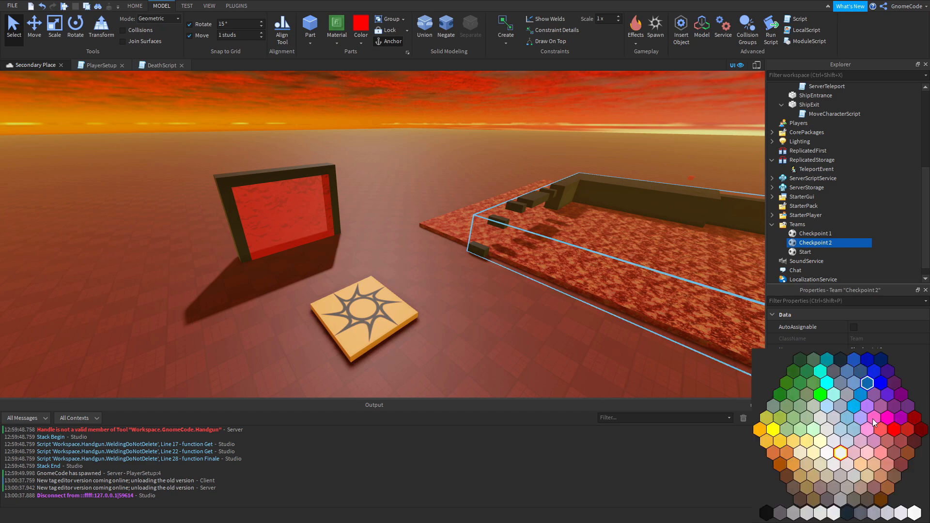
pyautogui.click(766, 441)
# Switch Neutral on and back off for the yellow spawn location beside the portal.
pyautogui.click(805, 252)
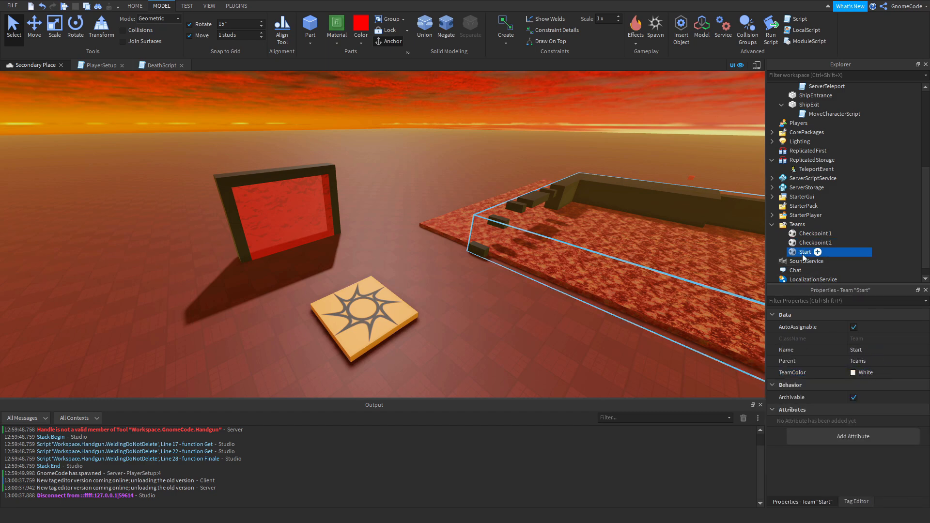
pyautogui.moveTo(486, 298); pyautogui.dragTo(491, 304, button='right')
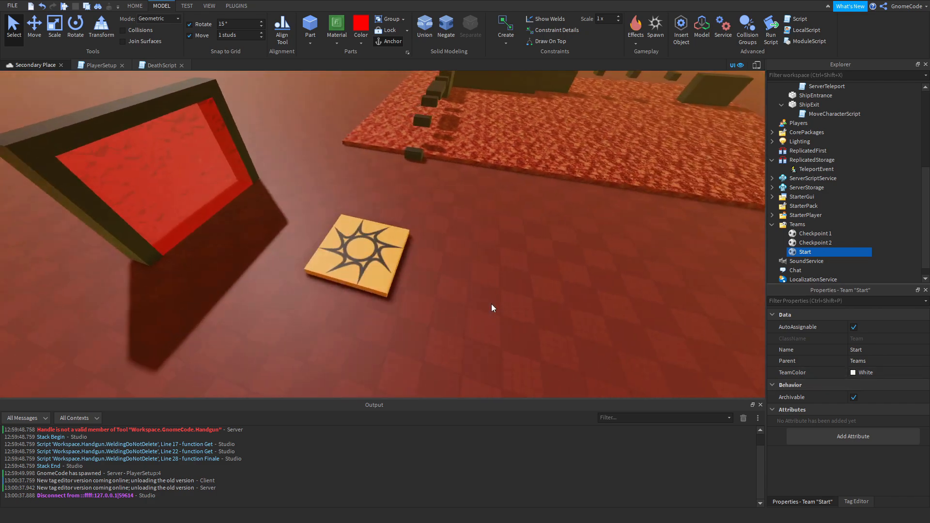
pyautogui.click(386, 247)
pyautogui.moveTo(528, 279); pyautogui.dragTo(530, 281, button='right')
pyautogui.scroll(-3, 871, 427)
pyautogui.scroll(-5, 867, 421)
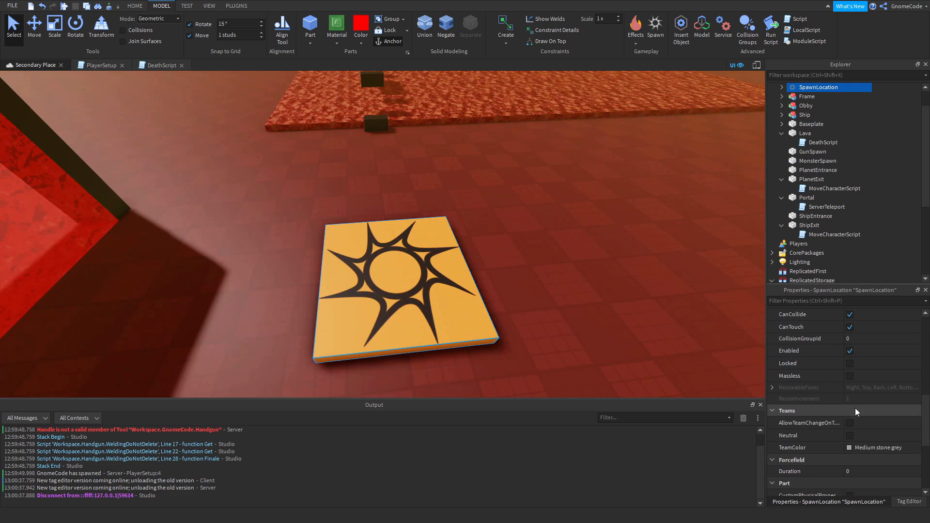
pyautogui.click(849, 367)
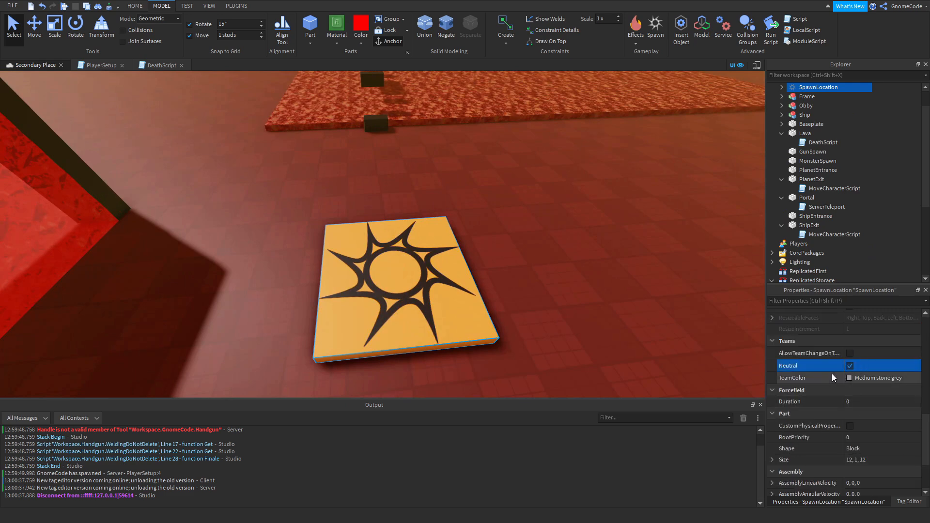
pyautogui.click(850, 366)
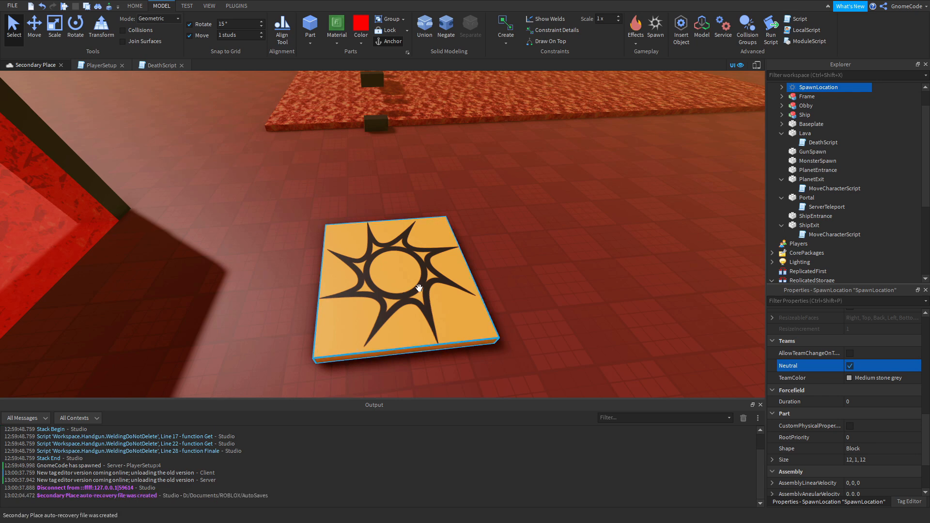
pyautogui.click(850, 366)
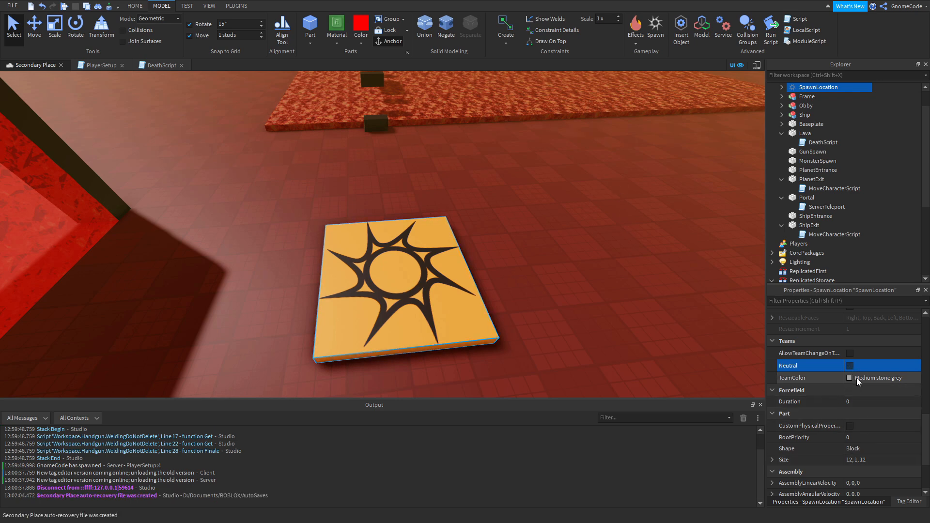
# Check the Start team's colour and set the TeamColor of the spawn location beside the portal to White.
pyautogui.scroll(-5, 859, 222)
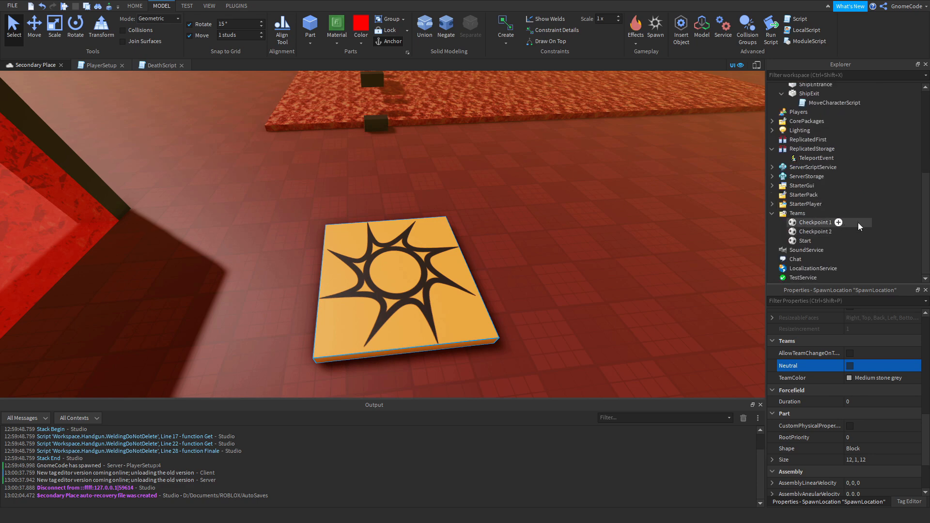
pyautogui.click(804, 241)
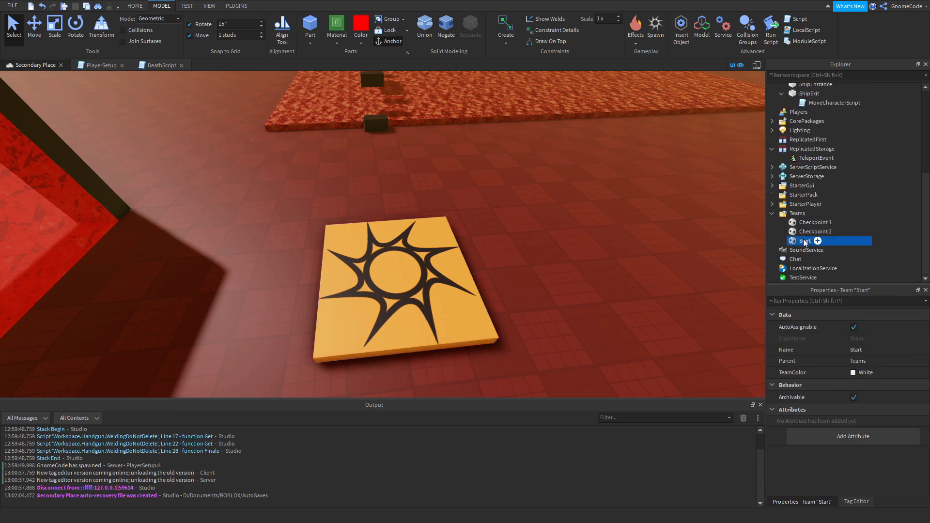
pyautogui.scroll(5, 834, 208)
pyautogui.click(427, 266)
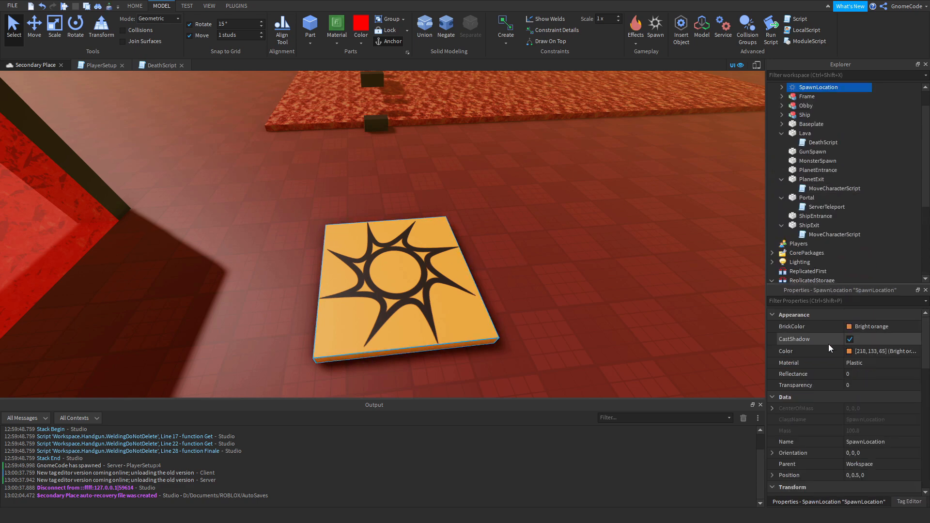
pyautogui.scroll(-10, 867, 362)
pyautogui.scroll(5, 862, 368)
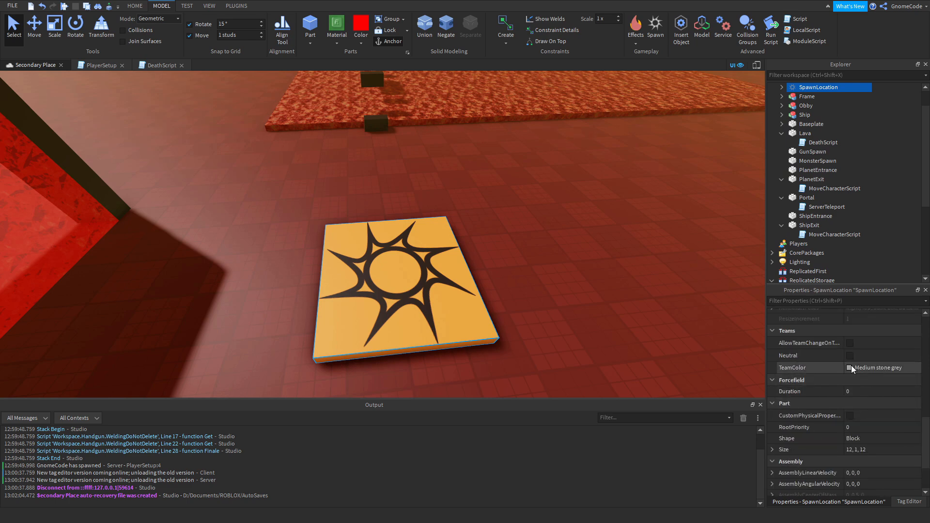
pyautogui.click(851, 365)
pyautogui.click(900, 495)
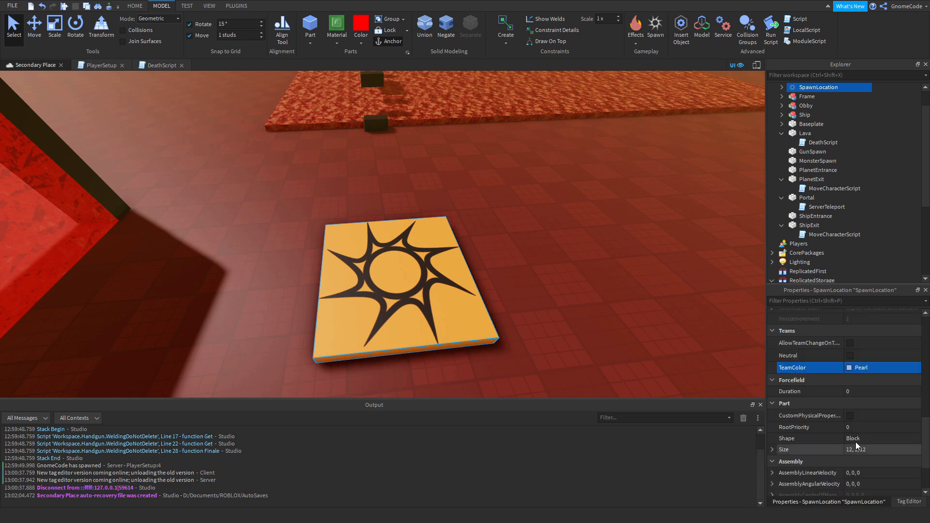
pyautogui.click(850, 373)
pyautogui.click(841, 437)
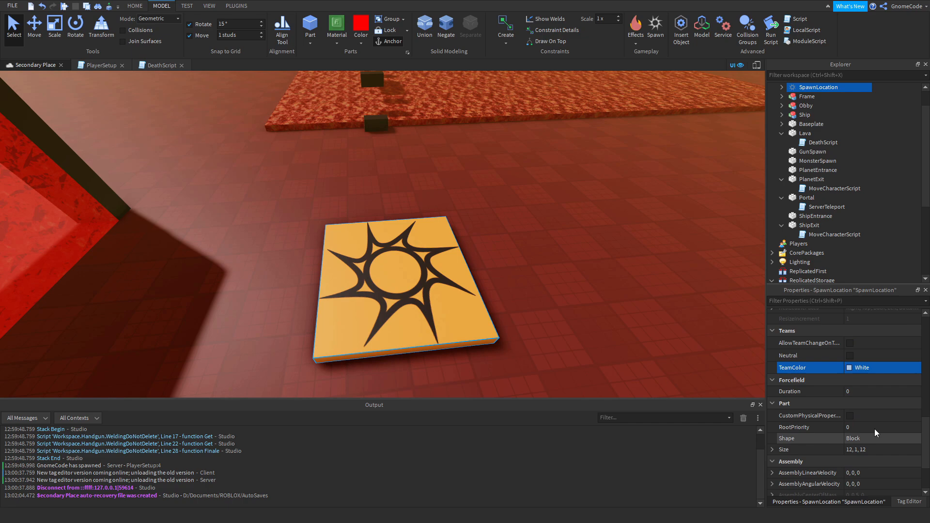
# Try recolouring the spawn location beside the portal red and white, and undo both colour changes.
pyautogui.click(572, 238)
pyautogui.moveTo(543, 289); pyautogui.dragTo(543, 289, button='right')
pyautogui.moveTo(432, 278); pyautogui.dragTo(432, 278, button='right')
pyautogui.click(432, 278)
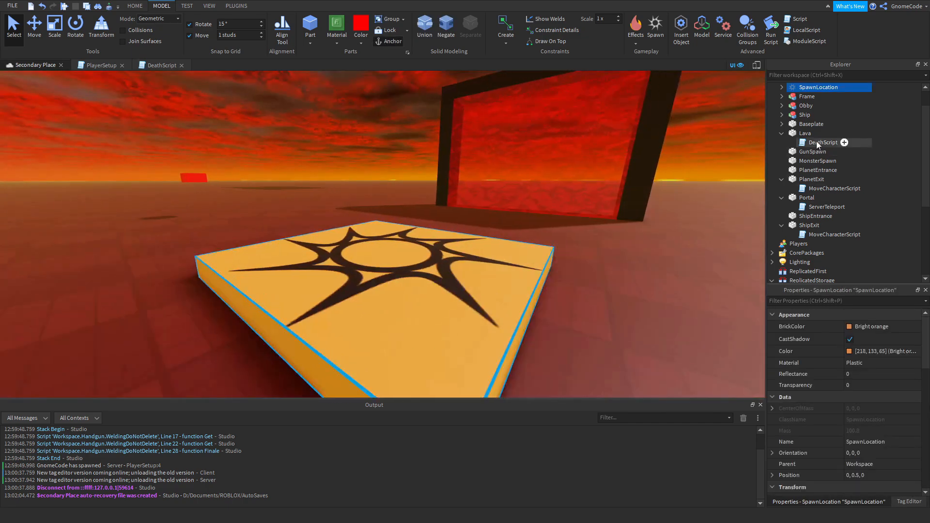
pyautogui.click(561, 292)
pyautogui.moveTo(507, 290); pyautogui.dragTo(506, 290, button='right')
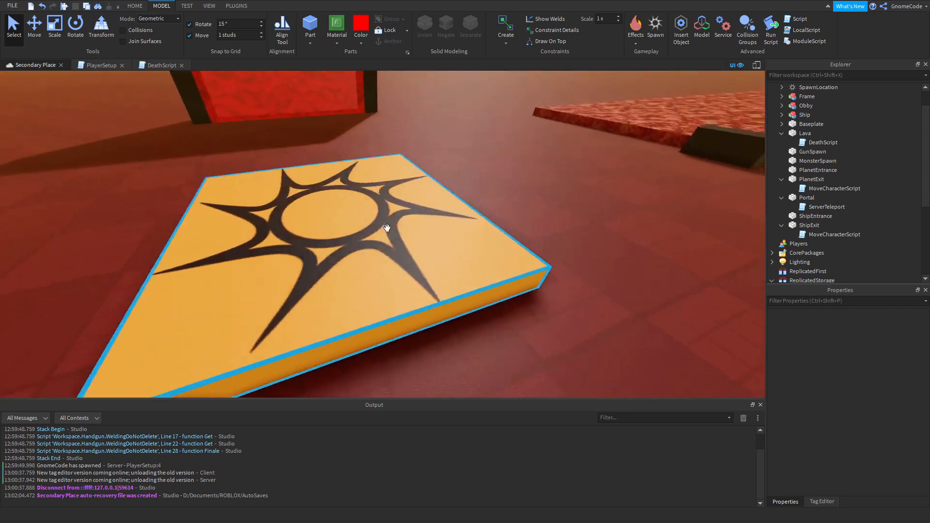
pyautogui.click(388, 231)
pyautogui.click(361, 23)
pyautogui.click(361, 43)
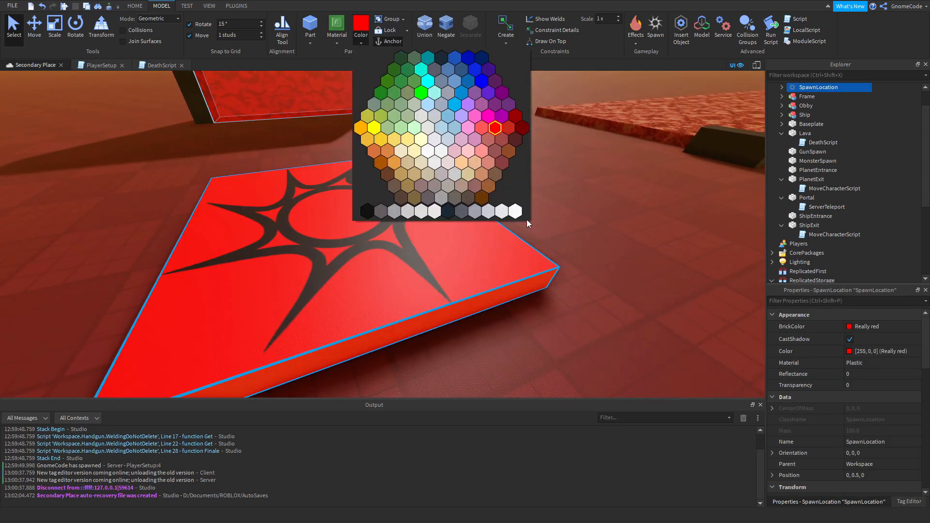
pyautogui.click(515, 211)
pyautogui.hotkey('ctrl', 'z')
pyautogui.hotkey('ctrl', 'z')
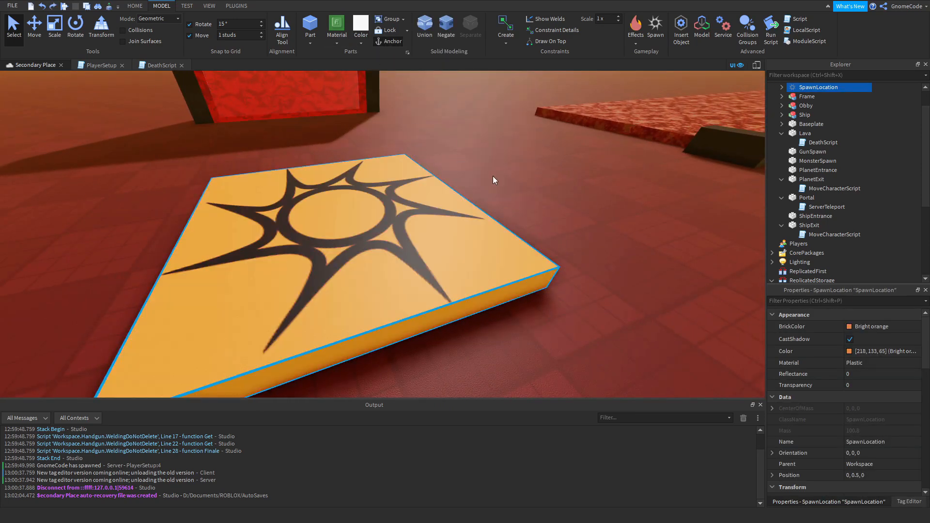
# Insert a new spawn location and place it on top of the last tall block at the far end of the lava obby.
pyautogui.press('s')
pyautogui.moveTo(553, 201); pyautogui.dragTo(553, 201, button='right')
pyautogui.scroll(-10, 870, 411)
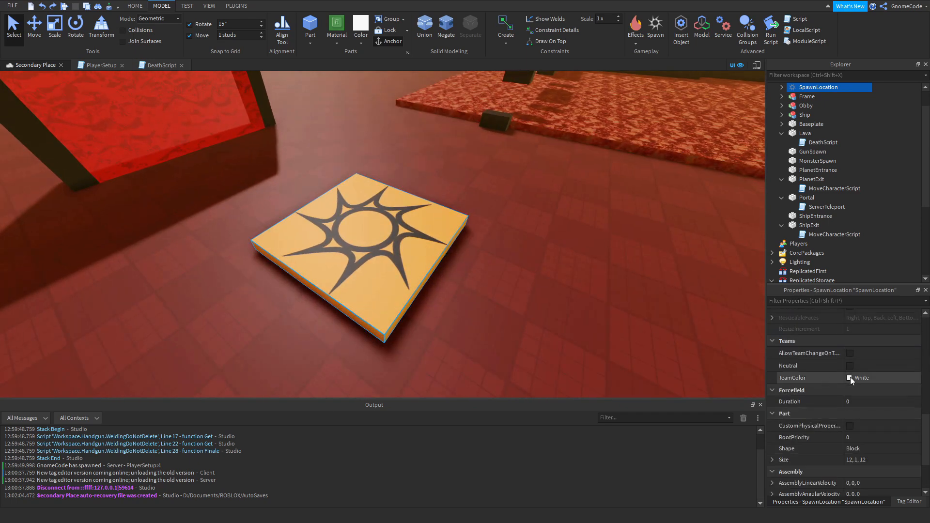
pyautogui.click(589, 303)
pyautogui.scroll(-3, 485, 258)
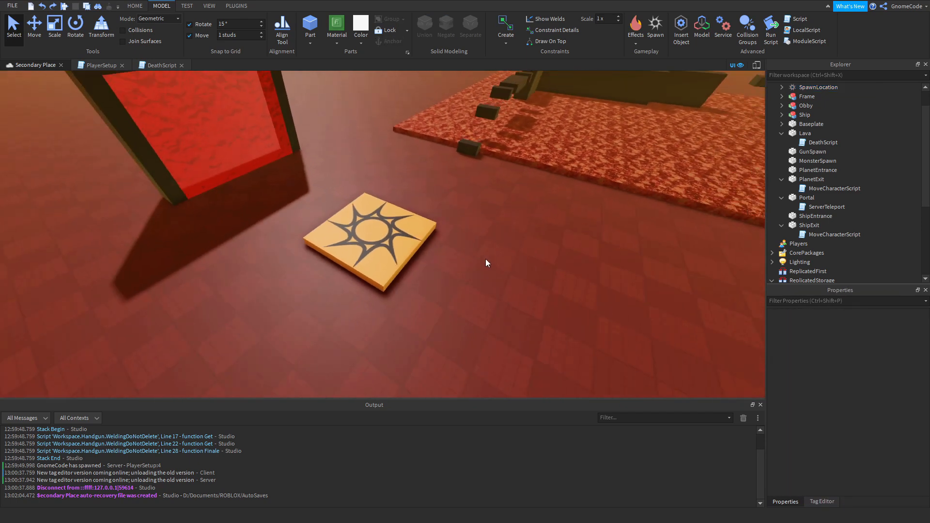
pyautogui.click(399, 240)
pyautogui.moveTo(457, 280); pyautogui.dragTo(458, 280, button='right')
pyautogui.press('s')
pyautogui.click(458, 280)
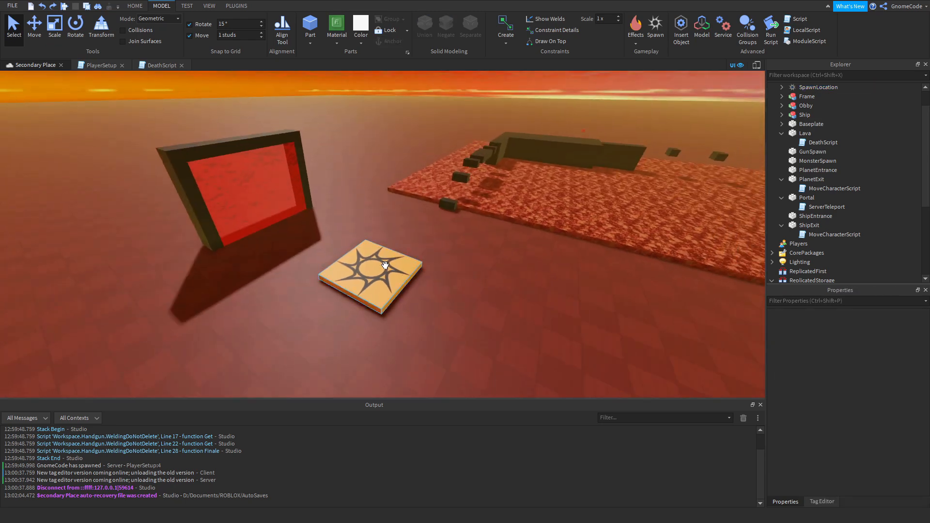
pyautogui.moveTo(412, 199); pyautogui.dragTo(412, 199, button='right')
pyautogui.press('w')
pyautogui.press('w')
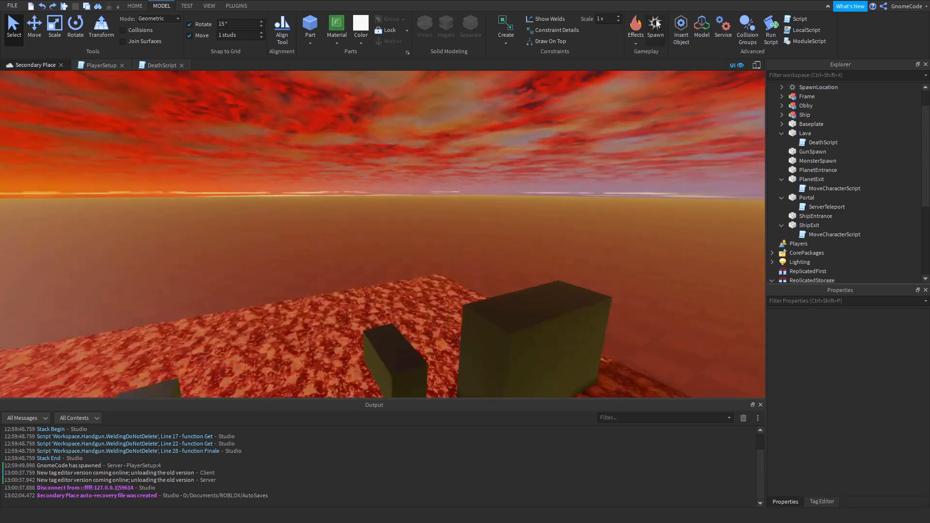
pyautogui.click(655, 24)
pyautogui.moveTo(385, 232); pyautogui.dragTo(512, 287)
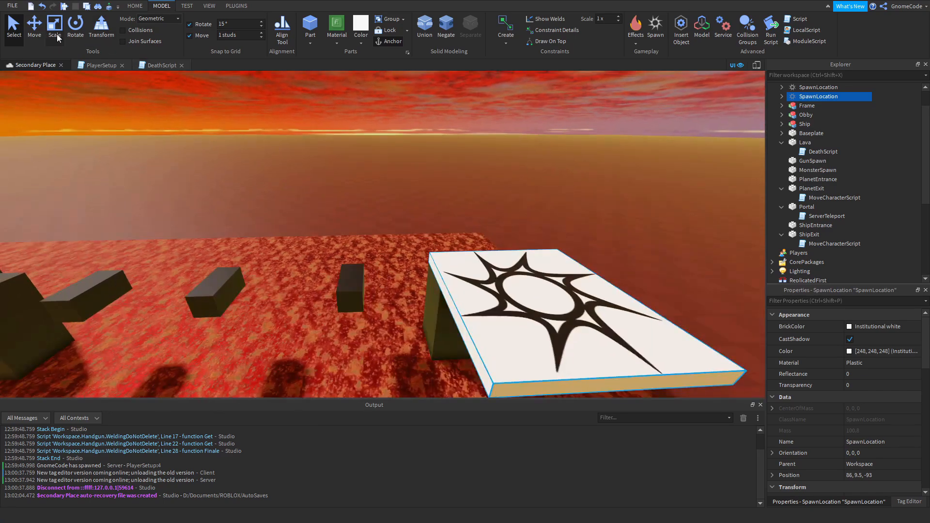
# Resize the new spawn location to 12 × 1 × 4 so it fits the block's top, and delete its decal.
pyautogui.click(53, 36)
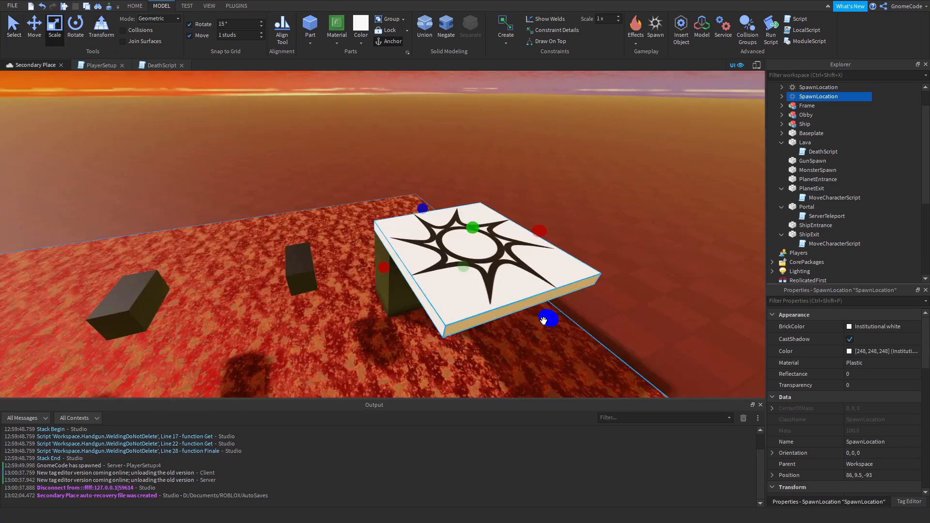
pyautogui.moveTo(544, 319); pyautogui.dragTo(458, 242)
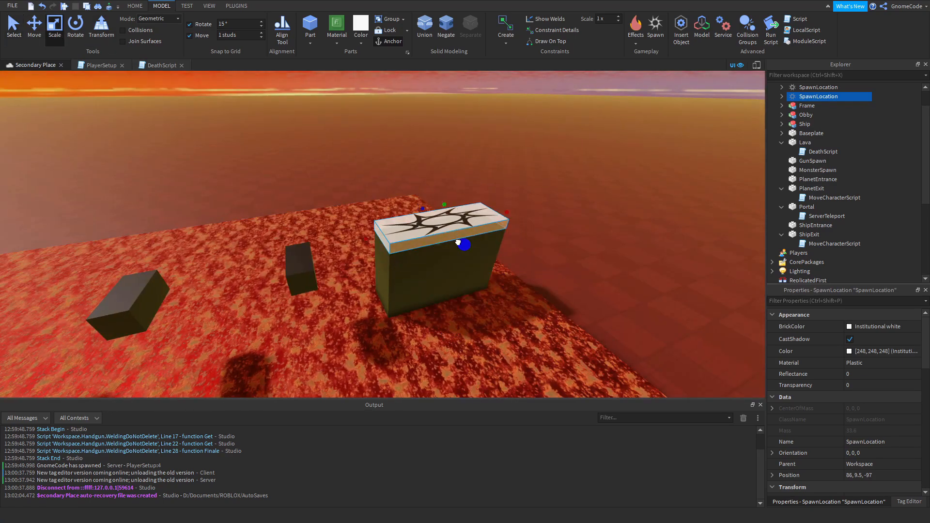
pyautogui.click(378, 232)
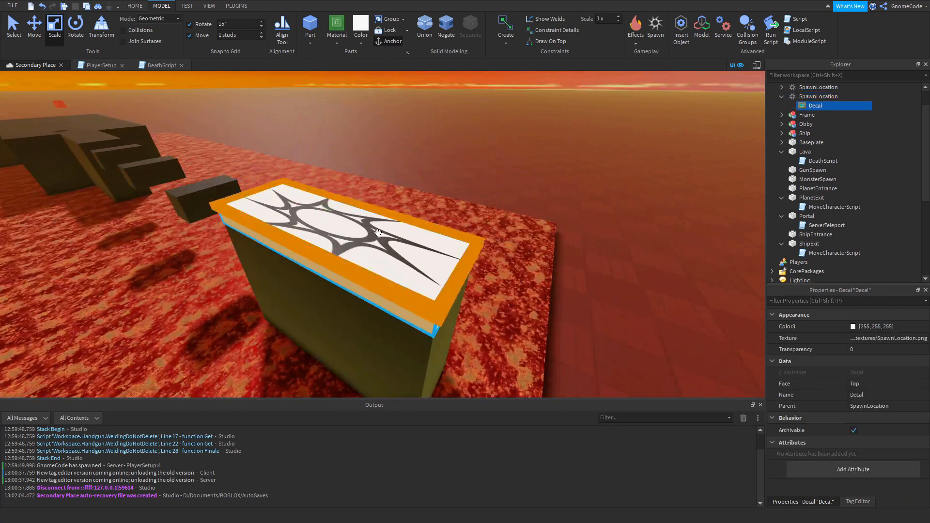
pyautogui.press('Delete')
# Set the block-top spawn location's Transparency to 1 and turn off its CanCollide.
pyautogui.click(378, 233)
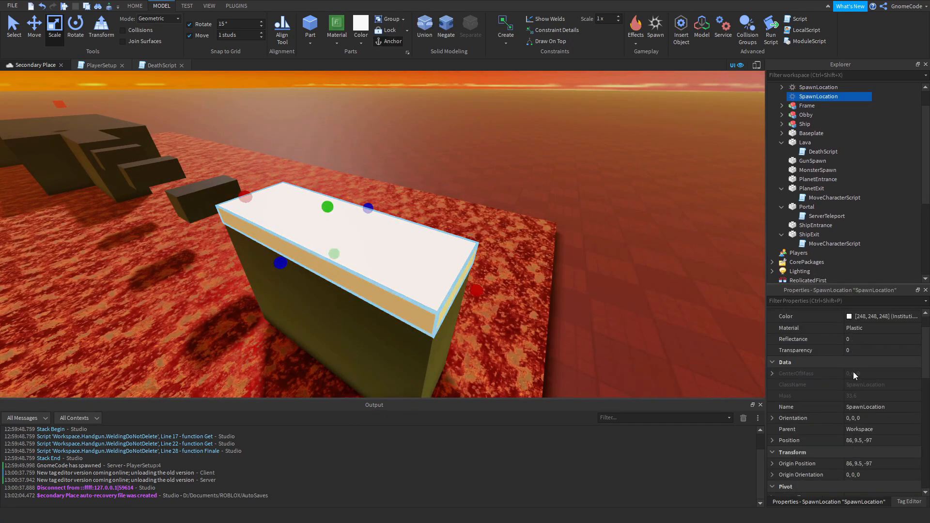
pyautogui.click(856, 351)
pyautogui.write('1')
pyautogui.press('Return')
pyautogui.scroll(-5, 870, 400)
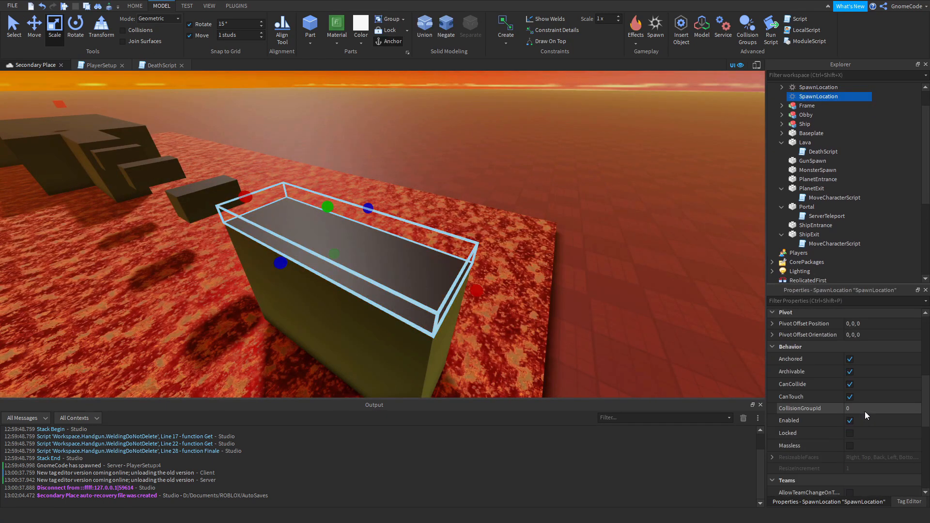
pyautogui.click(853, 387)
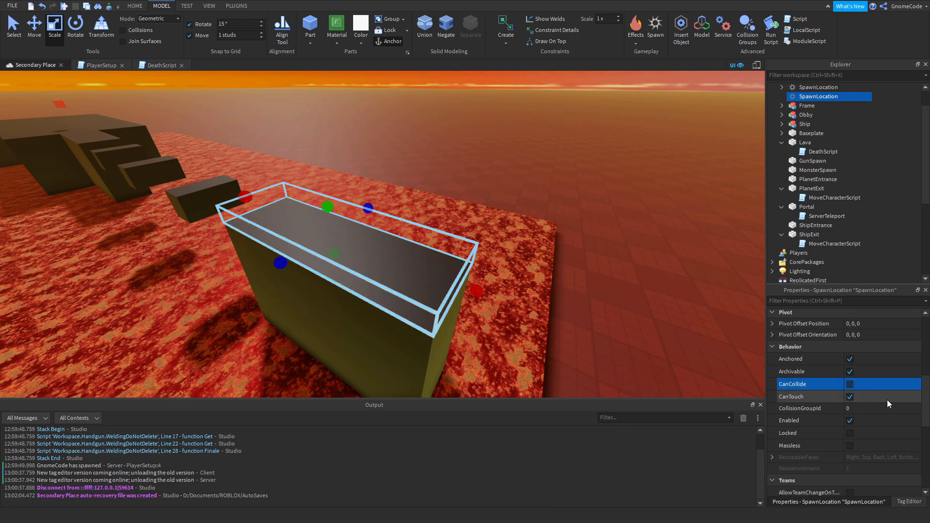
# Set the block-top spawn location's TeamColor to Really red and turn off Neutral.
pyautogui.scroll(-4, 888, 400)
pyautogui.moveTo(623, 325); pyautogui.dragTo(539, 280, button='right')
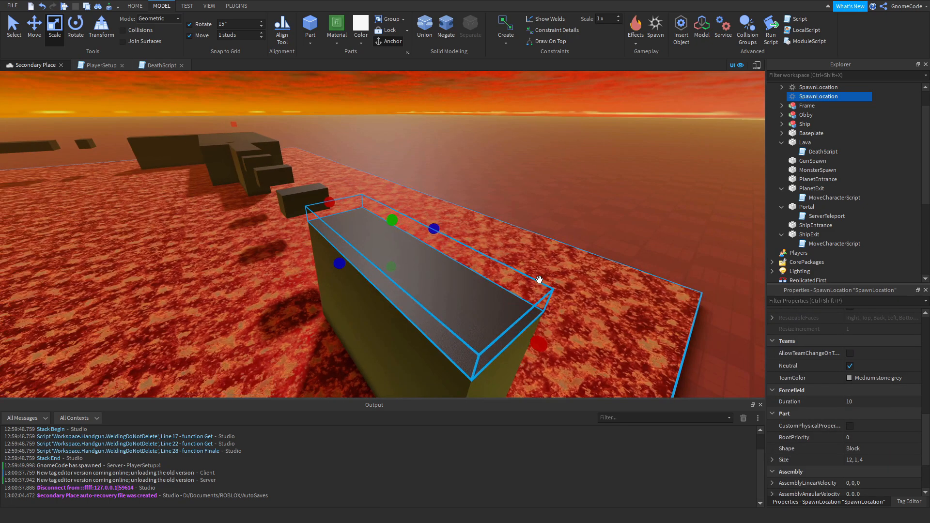
pyautogui.click(849, 379)
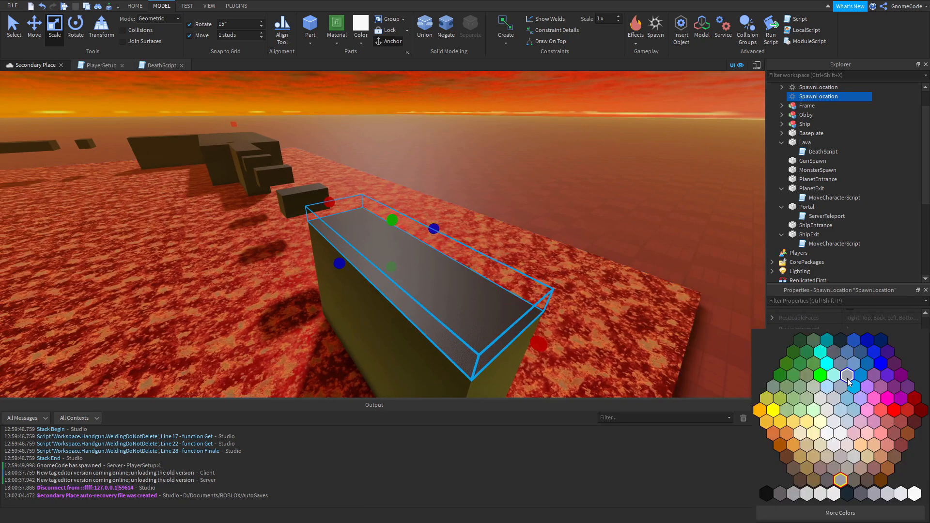
pyautogui.click(895, 411)
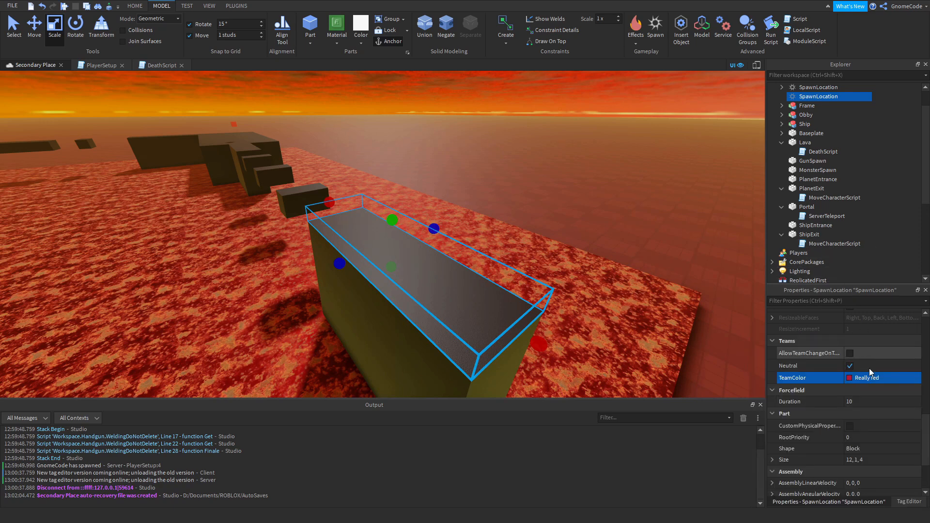
pyautogui.click(851, 367)
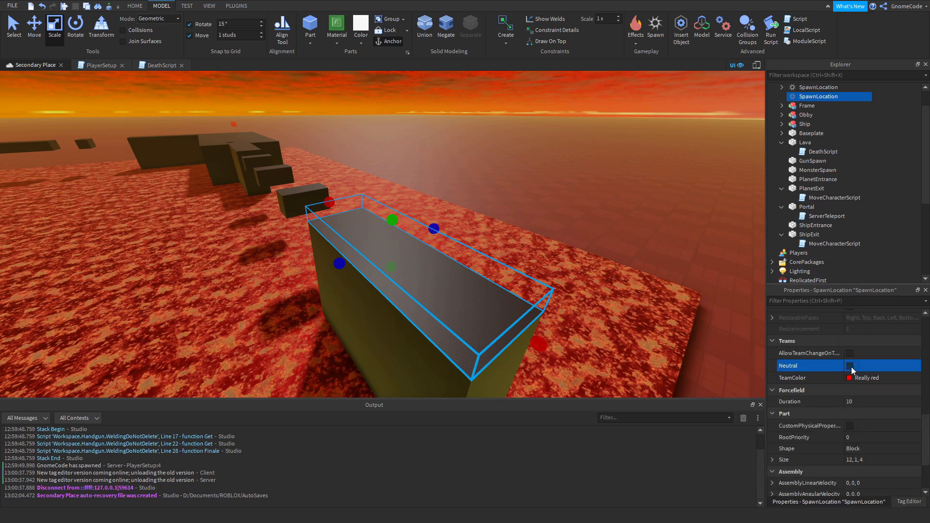
# Enable AllowTeamChangeOnTouch for the block-top spawn location.
pyautogui.click(832, 353)
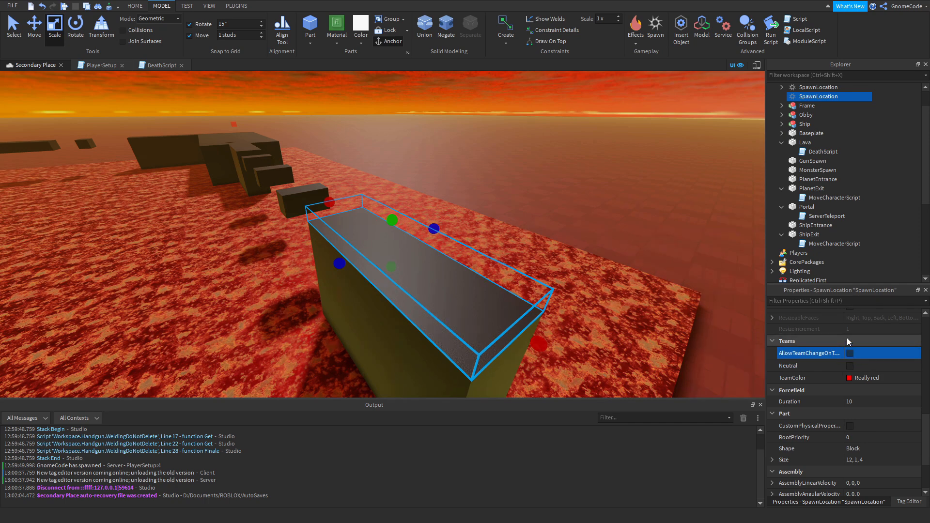
pyautogui.click(850, 353)
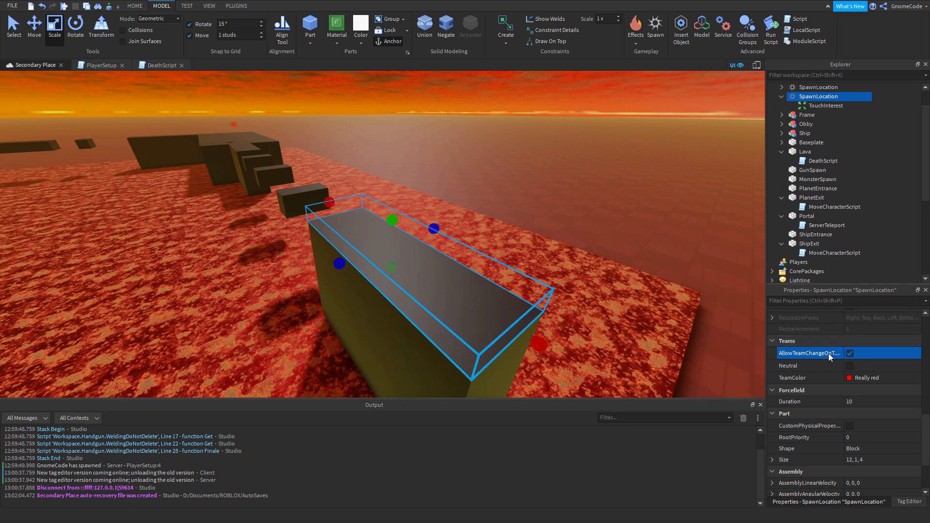
pyautogui.click(567, 205)
pyautogui.moveTo(567, 205); pyautogui.dragTo(551, 222, button='right')
# Check the Checkpoint 2 team's TeamColor, and duplicate the block-top spawn location onto the ground beyond the lava.
pyautogui.scroll(-3, 551, 222)
pyautogui.scroll(-3, 865, 213)
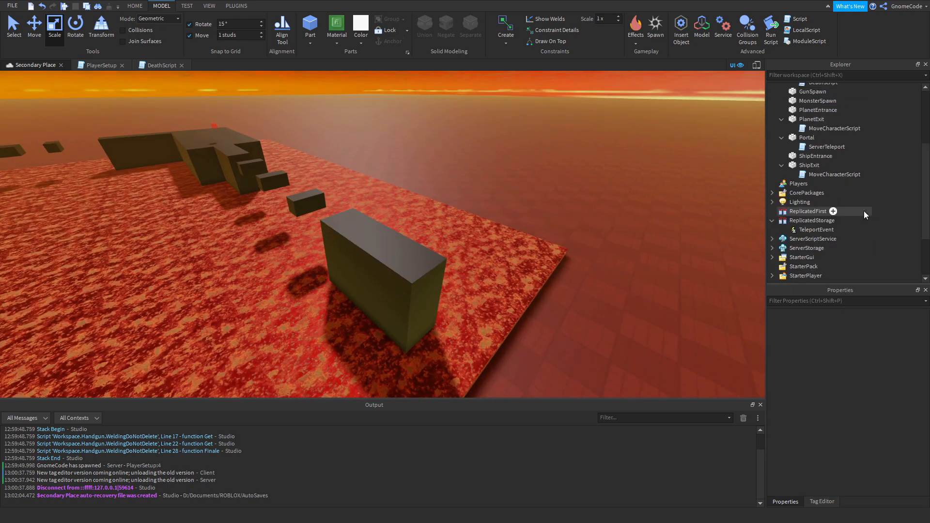
pyautogui.scroll(-2, 864, 214)
pyautogui.click(813, 252)
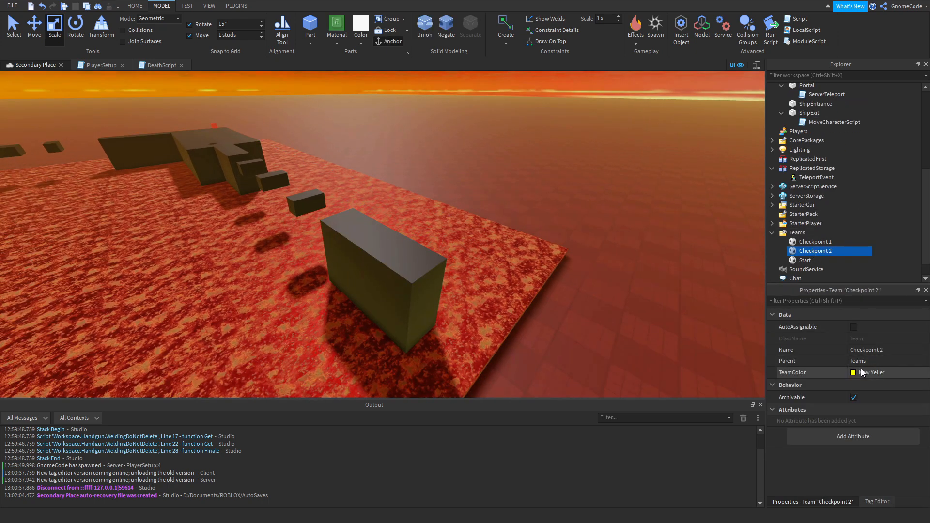
pyautogui.click(480, 198)
pyautogui.click(432, 261)
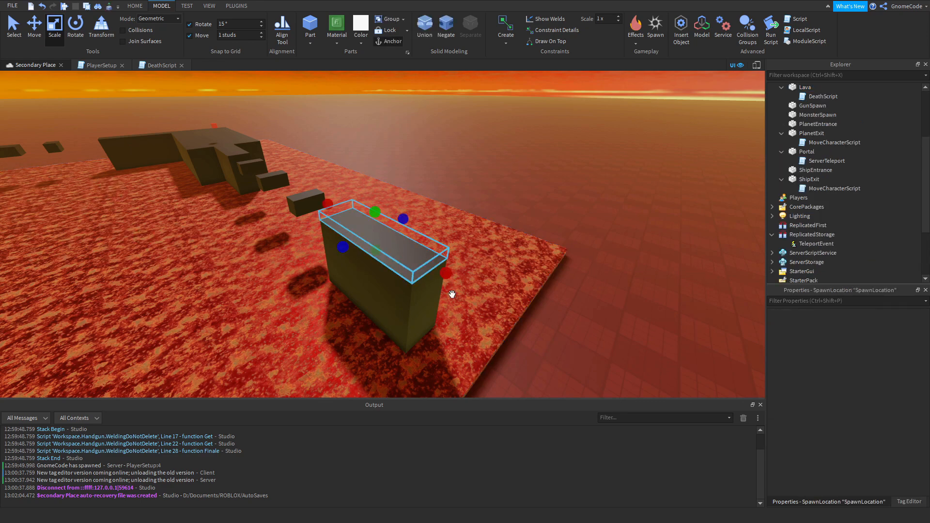
pyautogui.hotkey('ctrl', 'd')
pyautogui.press('s')
pyautogui.moveTo(407, 249); pyautogui.dragTo(444, 314)
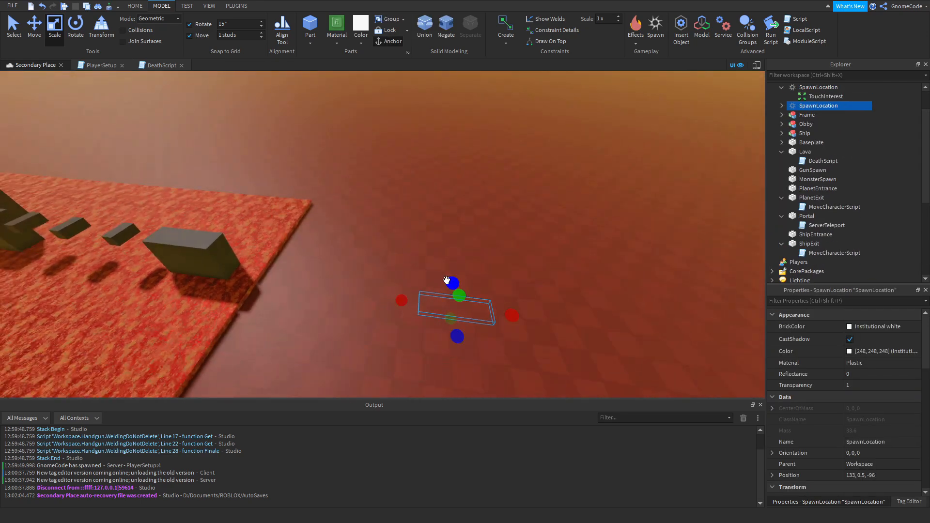
# Stretch the duplicated spawn location in both directions into a strip about 87 studs long across the end of the lava.
pyautogui.moveTo(450, 282); pyautogui.dragTo(468, 185)
pyautogui.moveTo(468, 184); pyautogui.dragTo(459, 250, button='right')
pyautogui.press('a')
pyautogui.moveTo(460, 251); pyautogui.dragTo(633, 390)
pyautogui.press('s')
pyautogui.press('a')
pyautogui.moveTo(528, 261); pyautogui.dragTo(528, 263, button='right')
pyautogui.press('s')
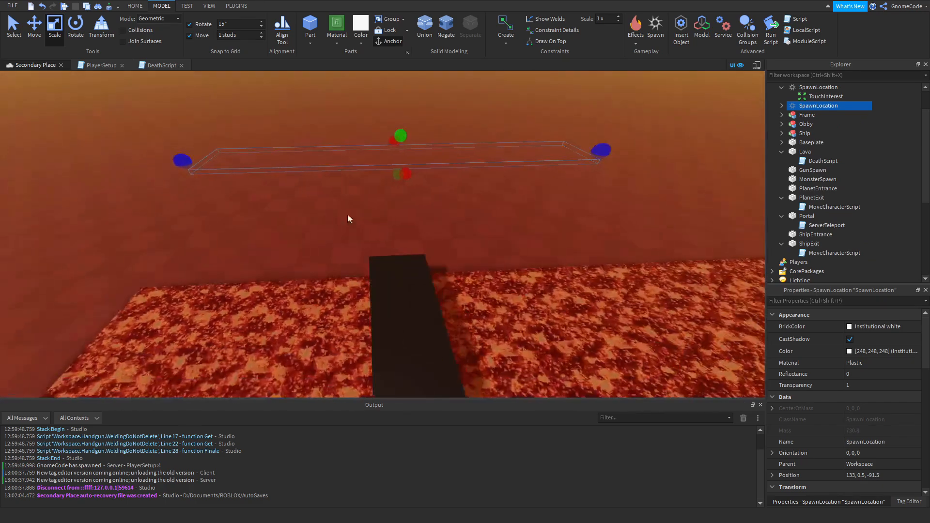
# Set the TeamColor of the long spawn location strip beyond the lava to New Yeller.
pyautogui.moveTo(526, 228); pyautogui.dragTo(525, 228, button='right')
pyautogui.press('w')
pyautogui.moveTo(586, 242); pyautogui.dragTo(585, 242, button='right')
pyautogui.press('w')
pyautogui.click(534, 278)
pyautogui.scroll(-3, 534, 278)
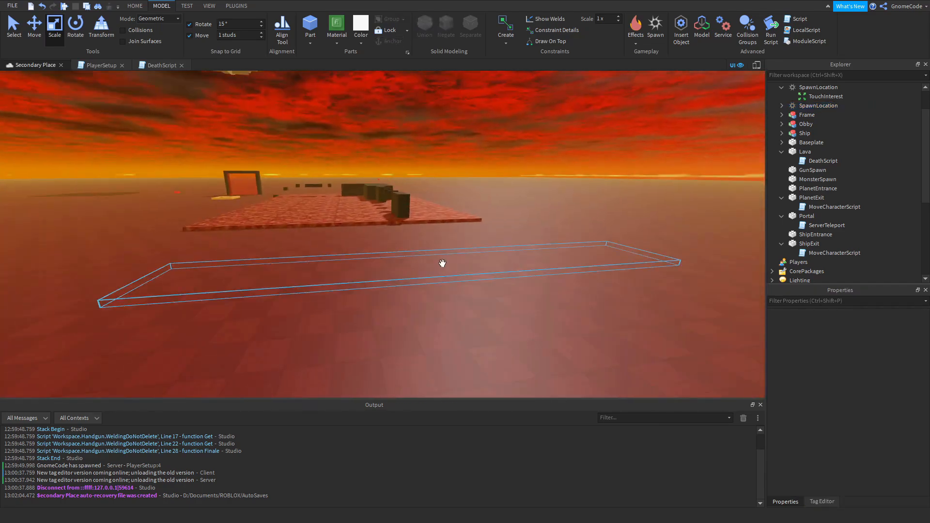
pyautogui.click(440, 263)
pyautogui.press('w')
pyautogui.moveTo(489, 342); pyautogui.dragTo(490, 342, button='right')
pyautogui.scroll(-1, 489, 336)
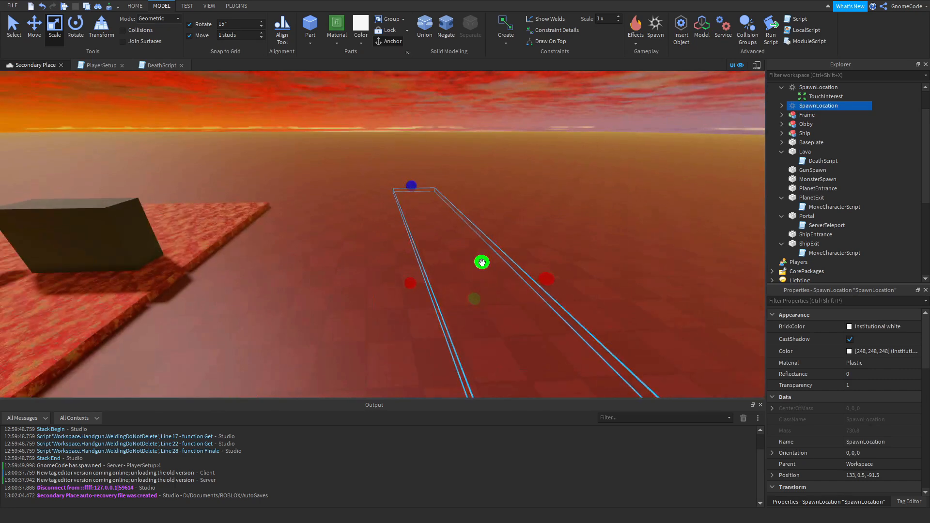
pyautogui.moveTo(493, 269); pyautogui.dragTo(493, 269, button='right')
pyautogui.scroll(-10, 862, 376)
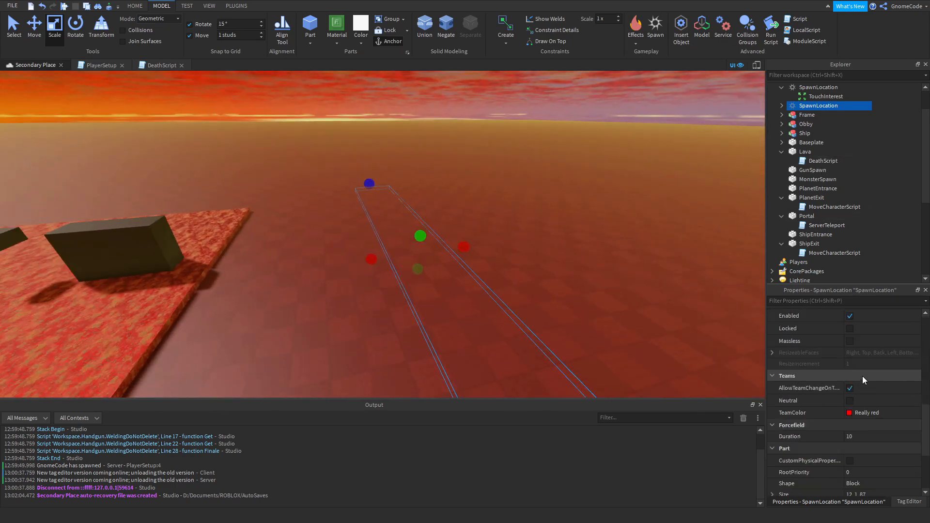
pyautogui.click(848, 347)
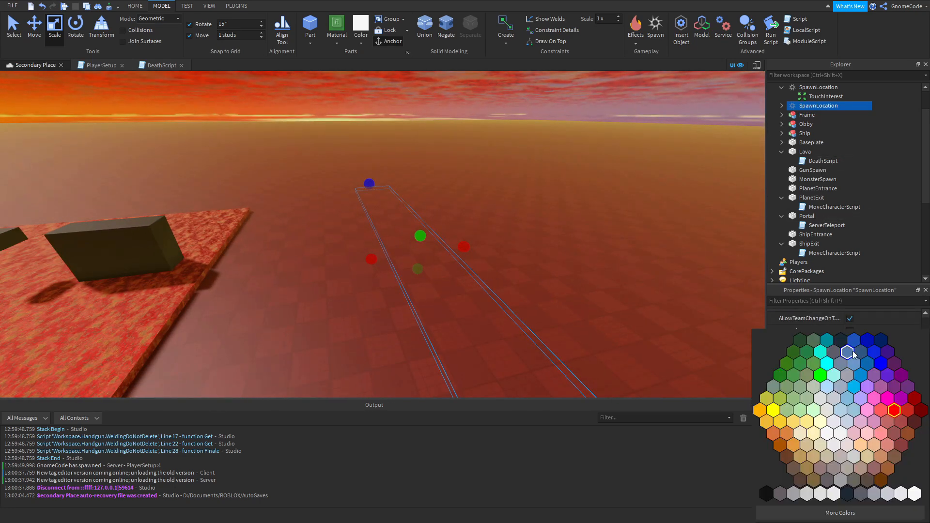
pyautogui.click(774, 411)
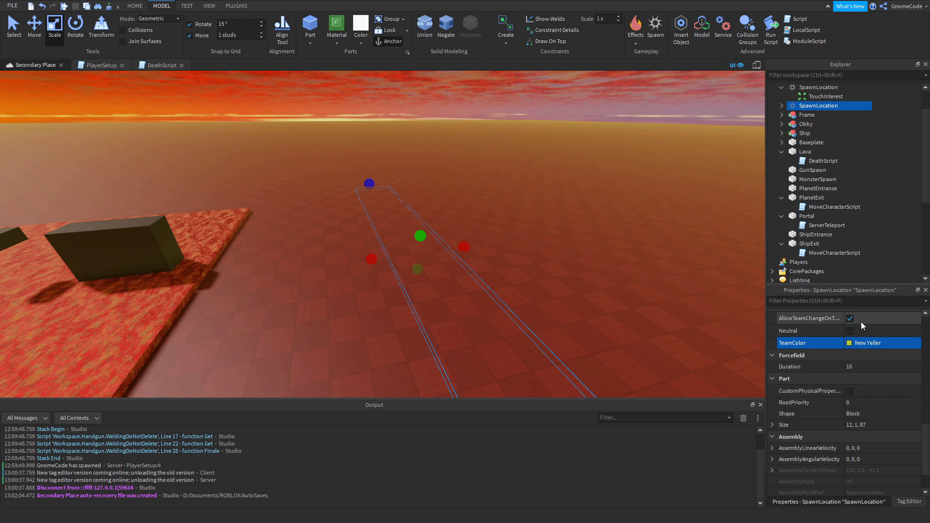
# Review the properties of the Checkpoint 1, Checkpoint 2 and Start teams against their spawn locations.
pyautogui.scroll(-5, 880, 219)
pyautogui.click(812, 244)
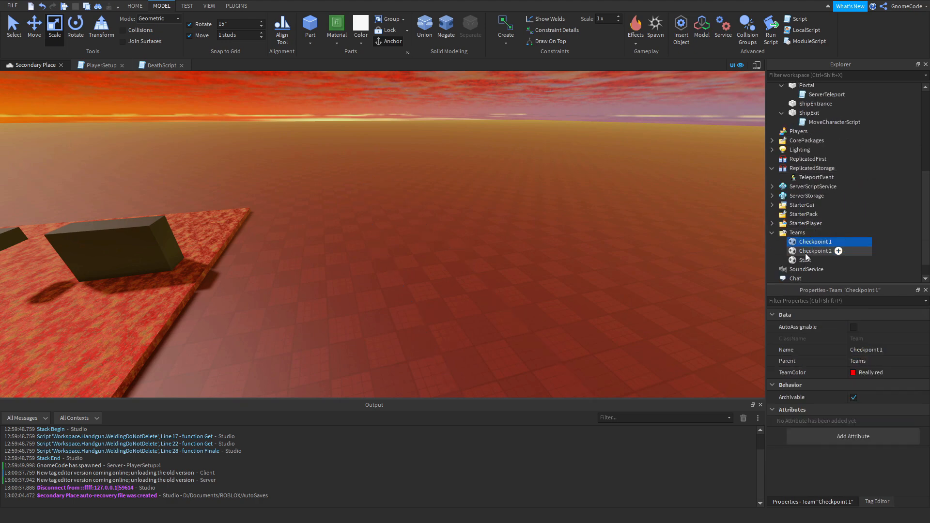
pyautogui.click(806, 252)
pyautogui.click(804, 260)
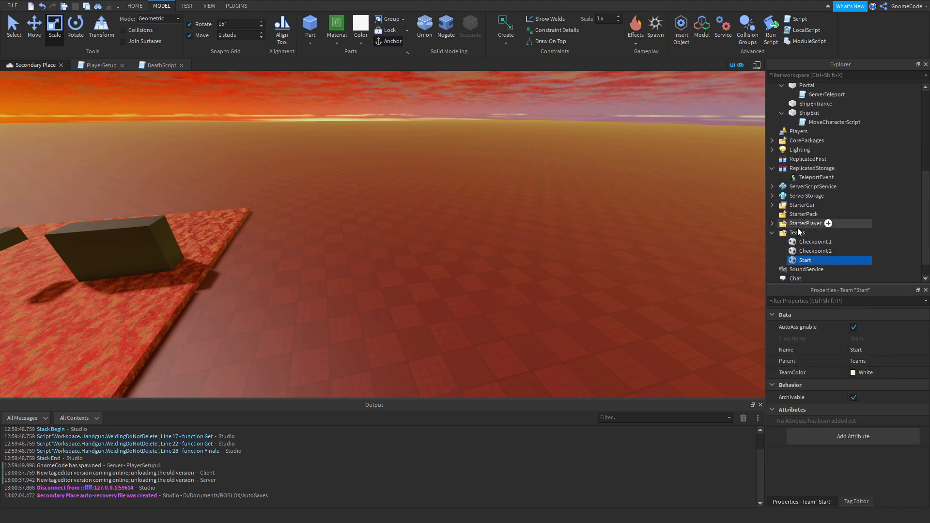
pyautogui.click(802, 242)
pyautogui.click(546, 193)
pyautogui.scroll(-6, 538, 191)
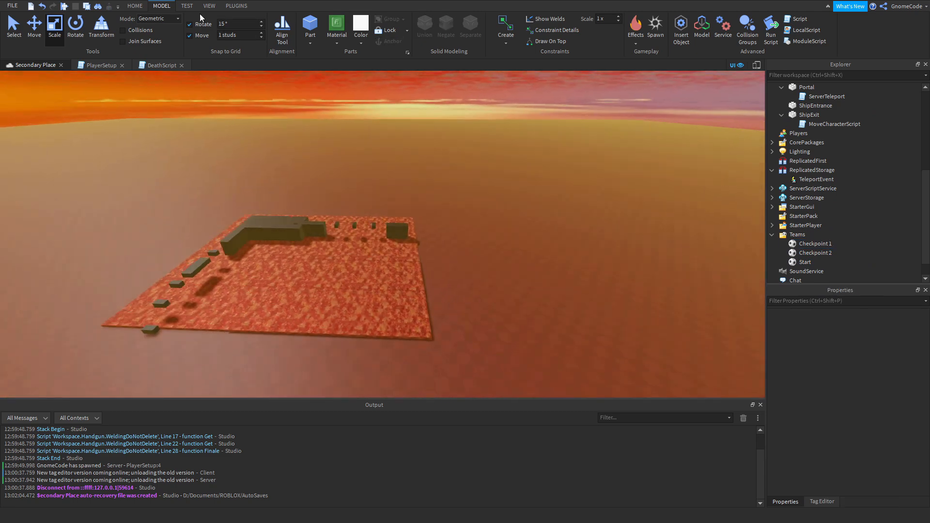
# Start a play test and walk the character from the start spawn into the lava to test respawning.
pyautogui.click(187, 6)
pyautogui.click(14, 30)
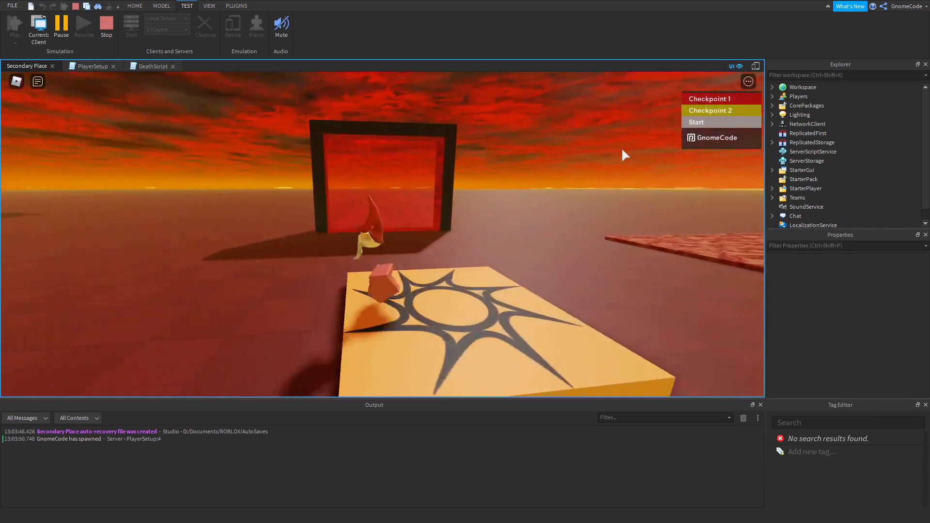
pyautogui.press('d')
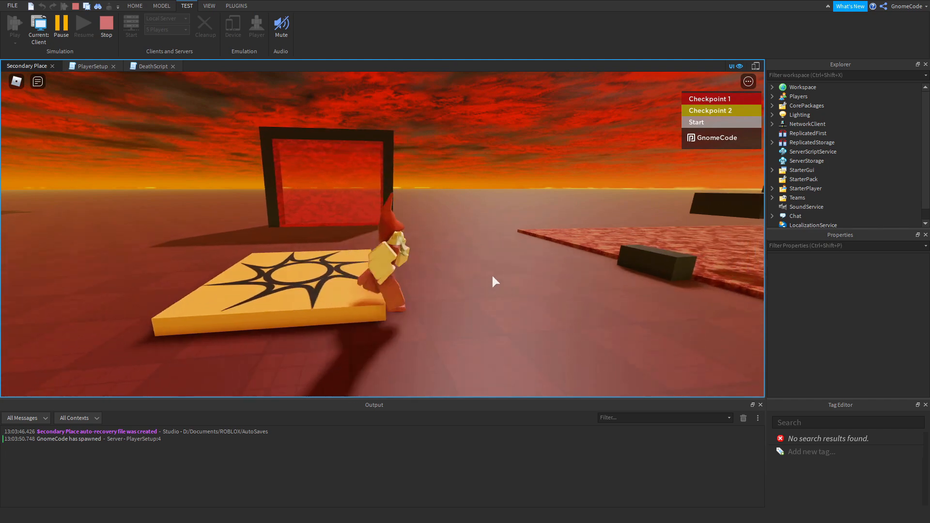
pyautogui.press('w')
pyautogui.moveTo(492, 275); pyautogui.dragTo(492, 275, button='right')
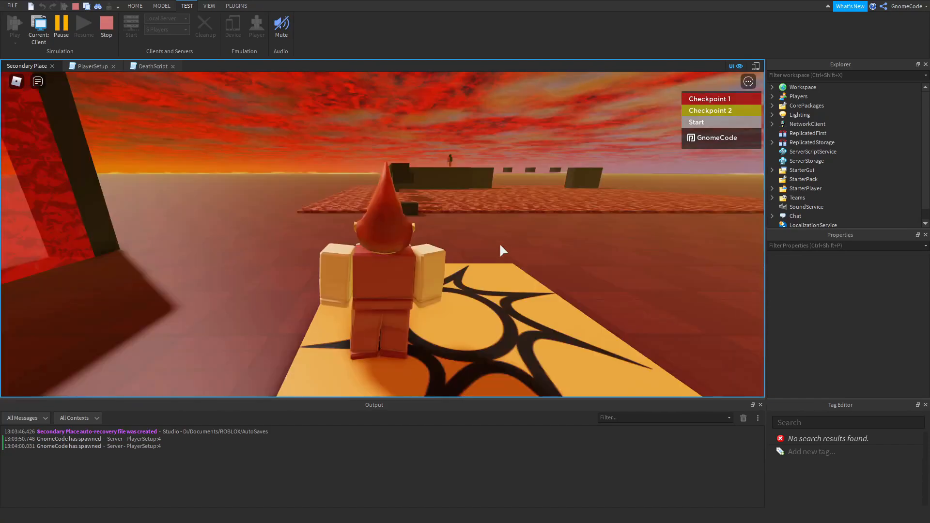
# Jump the character across the small obby blocks along the first edge of the lava.
pyautogui.scroll(-2, 498, 233)
pyautogui.moveTo(497, 233); pyautogui.dragTo(497, 232, button='right')
pyautogui.press('w')
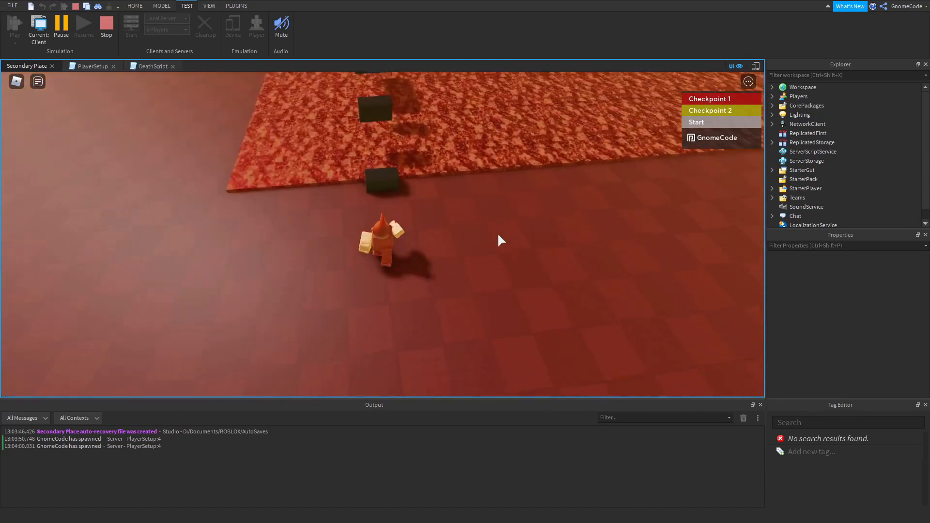
pyautogui.press('w')
pyautogui.press('space')
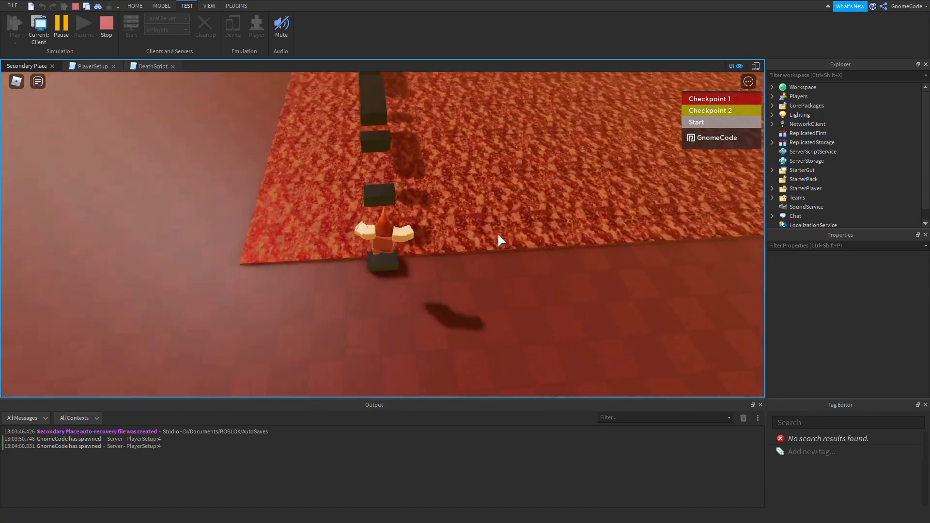
pyautogui.press('space')
pyautogui.press('space')
pyautogui.press('w')
pyautogui.press('space')
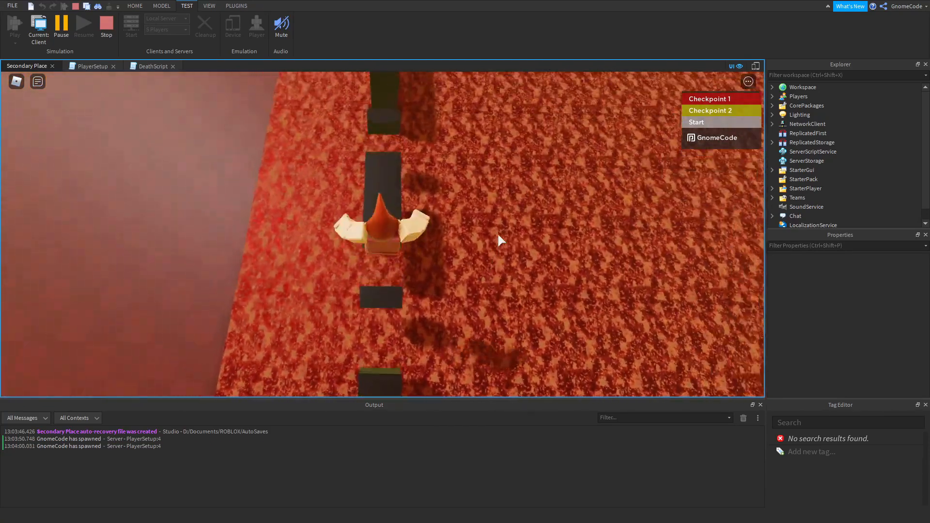
# Continue over the large obby blocks to the Checkpoint 1 spawn, then drop the character into the lava.
pyautogui.press('space')
pyautogui.press('space')
pyautogui.press('w')
pyautogui.moveTo(498, 235); pyautogui.dragTo(464, 246, button='right')
pyautogui.press('w')
pyautogui.press('w')
pyautogui.press('space')
pyautogui.press('w')
pyautogui.press('space')
pyautogui.press('space')
pyautogui.press('s')
pyautogui.press('w')
pyautogui.press('s')
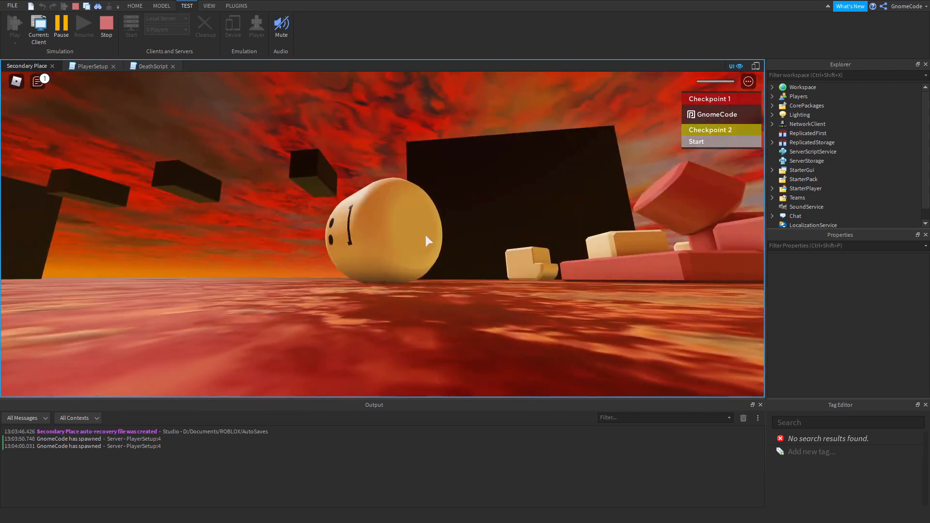
# Take the character on to the Checkpoint 2 strip beyond the lava, then stop the play test.
pyautogui.moveTo(456, 215); pyautogui.dragTo(456, 214, button='right')
pyautogui.scroll(2, 456, 215)
pyautogui.press('w')
pyautogui.press('space')
pyautogui.press('w')
pyautogui.scroll(-2, 456, 214)
pyautogui.scroll(3, 456, 214)
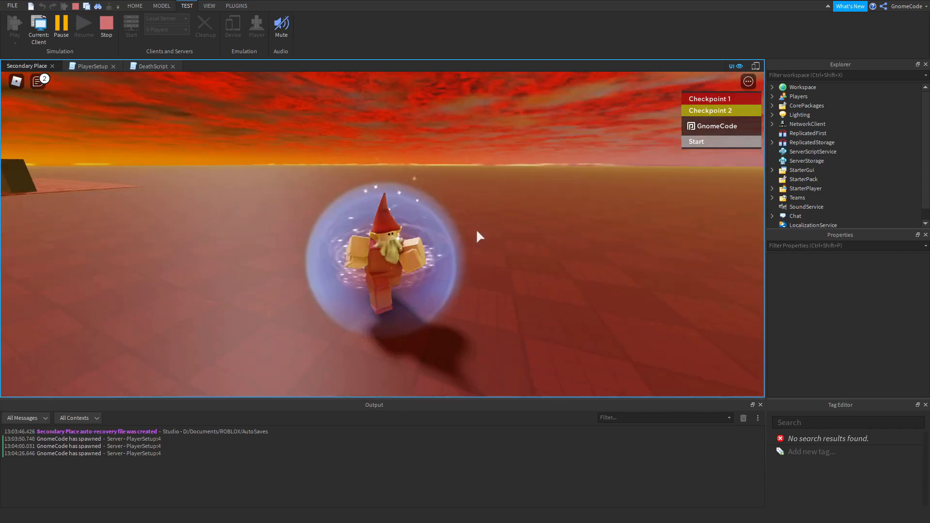
pyautogui.scroll(-5, 476, 228)
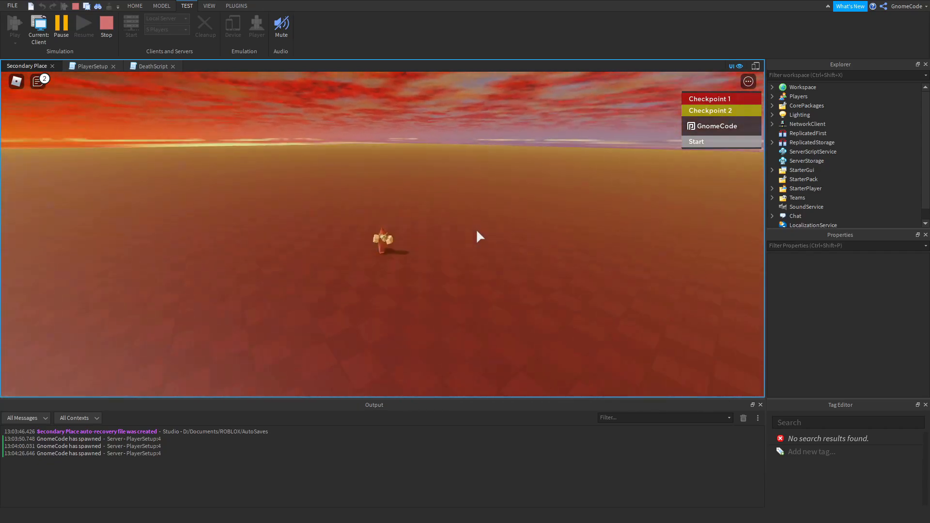
pyautogui.moveTo(476, 229); pyautogui.dragTo(482, 233, button='right')
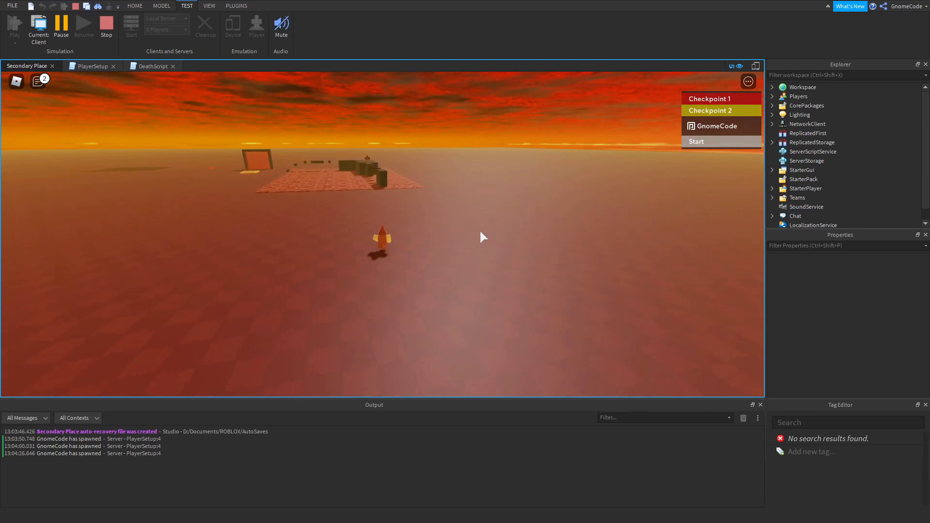
pyautogui.press('w')
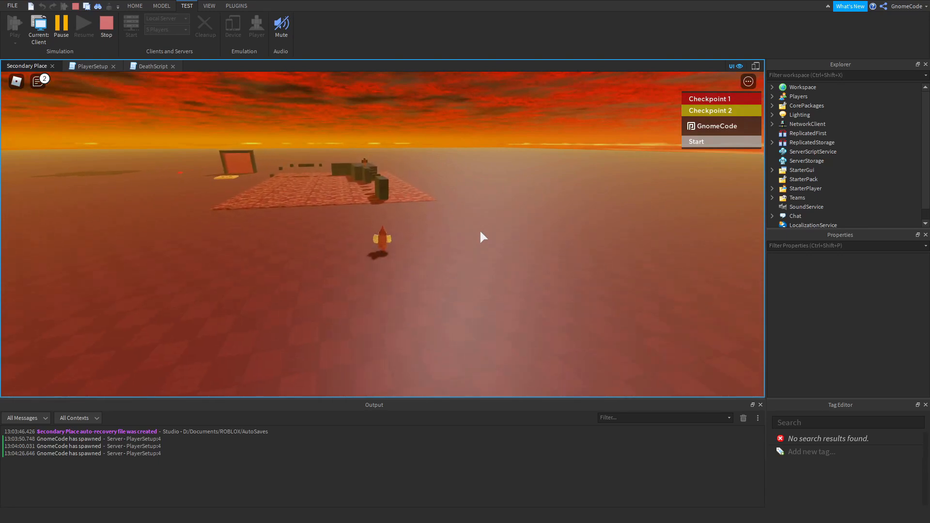
pyautogui.click(115, 32)
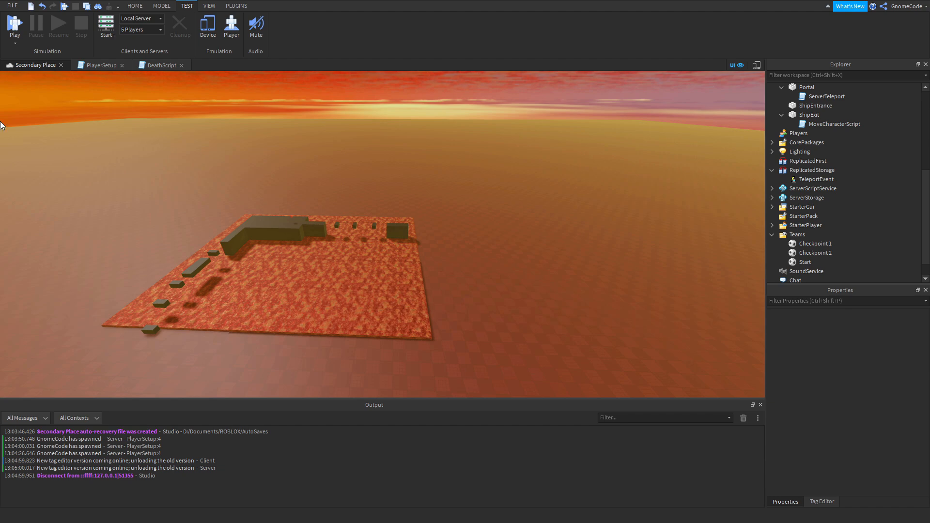
# Search the Toolbox marketplace models for "castle" and insert a stone castle into the place.
pyautogui.moveTo(600, 223); pyautogui.dragTo(601, 223, button='right')
pyautogui.press('w')
pyautogui.moveTo(409, 316); pyautogui.dragTo(412, 291, button='right')
pyautogui.press('w')
pyautogui.moveTo(414, 335); pyautogui.dragTo(414, 336, button='right')
pyautogui.press('s')
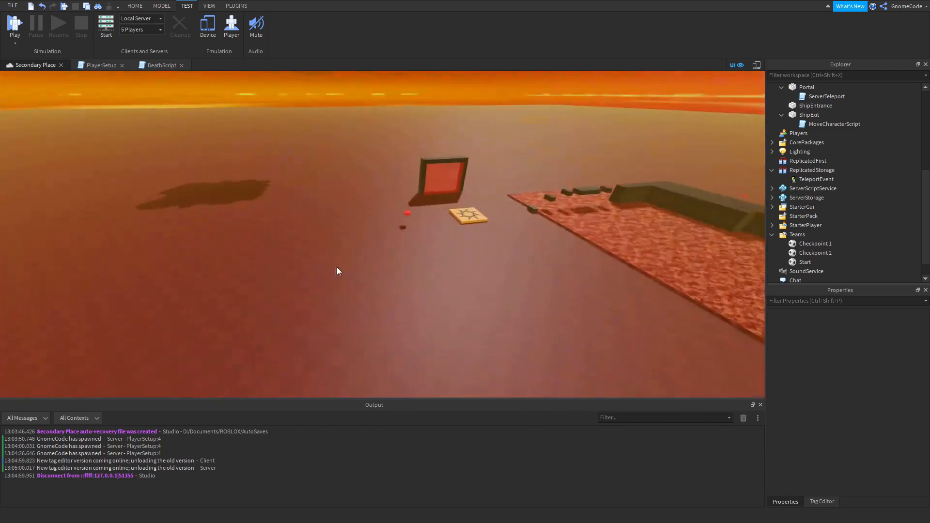
pyautogui.click(264, 29)
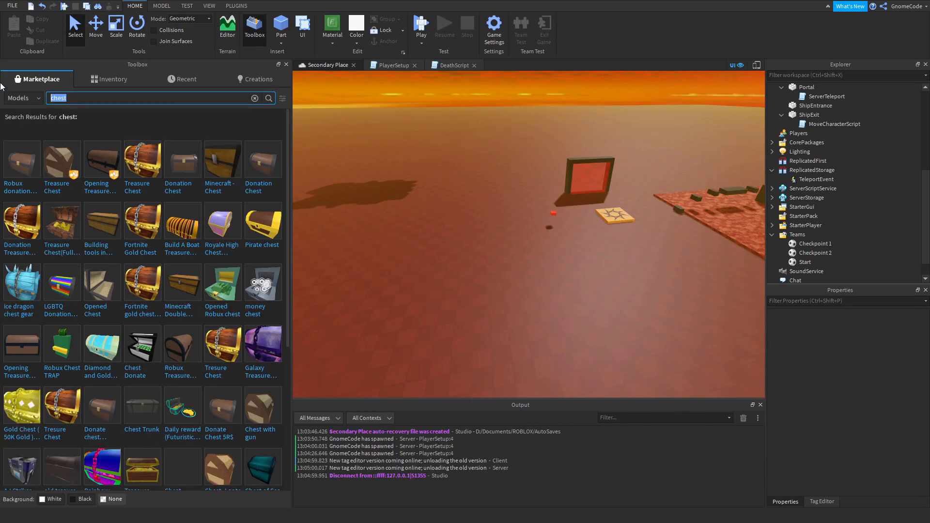
pyautogui.write('castle')
pyautogui.press('Return')
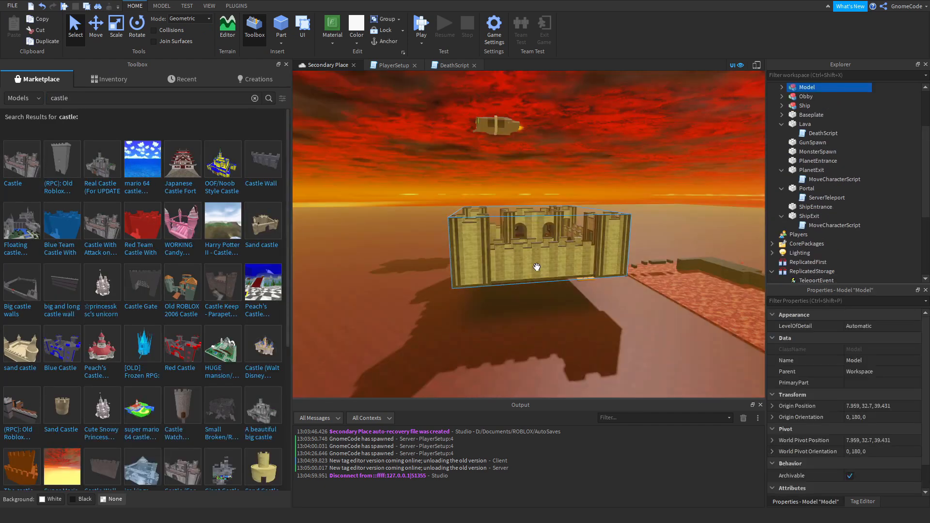
# Move the castle onto open ground away from the portal, at about 98, 14.7, 200, and close the Output window.
pyautogui.moveTo(507, 308); pyautogui.dragTo(484, 265)
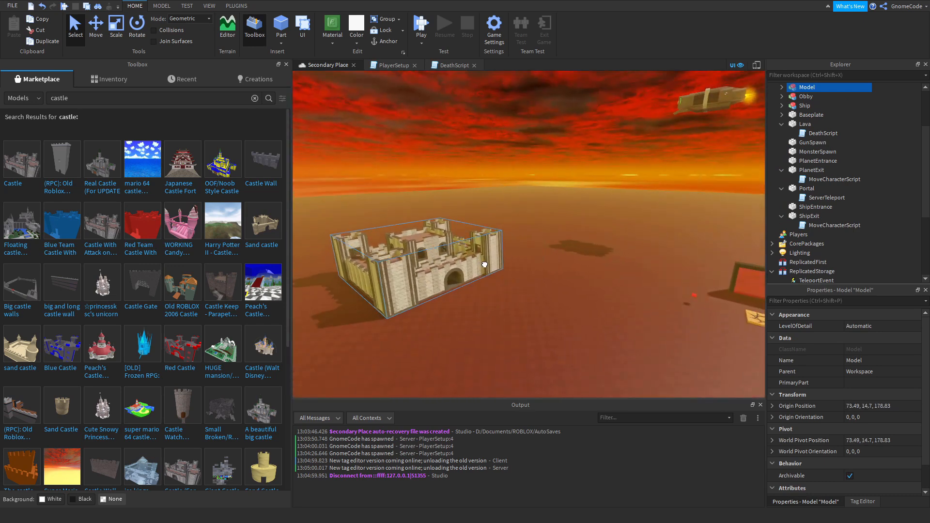
pyautogui.click(543, 324)
pyautogui.moveTo(577, 323); pyautogui.dragTo(577, 322, button='right')
pyautogui.press('w')
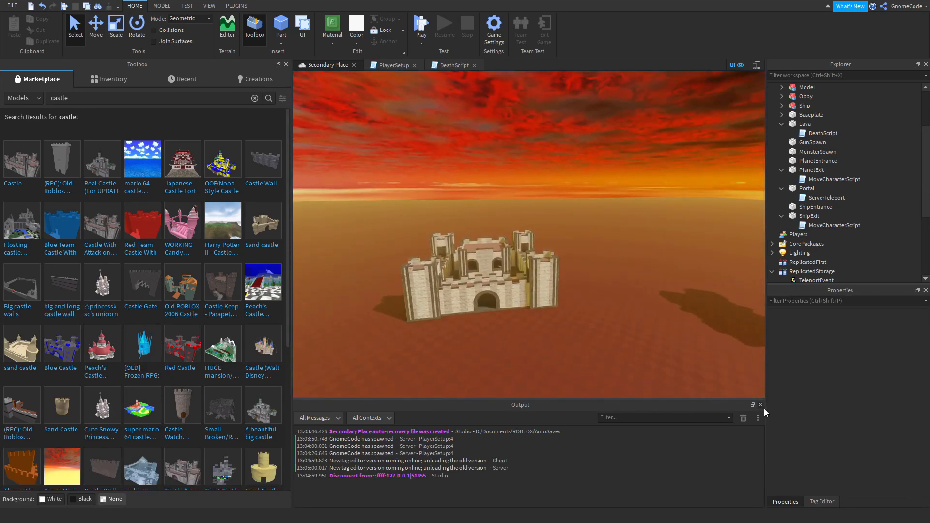
pyautogui.click(761, 406)
pyautogui.moveTo(497, 339); pyautogui.dragTo(454, 358)
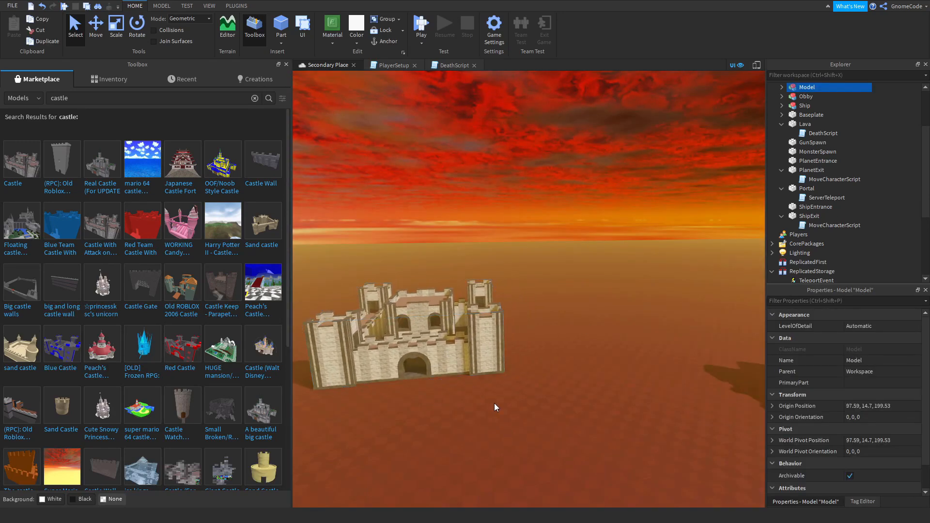
pyautogui.click(536, 411)
pyautogui.moveTo(537, 411); pyautogui.dragTo(538, 411, button='right')
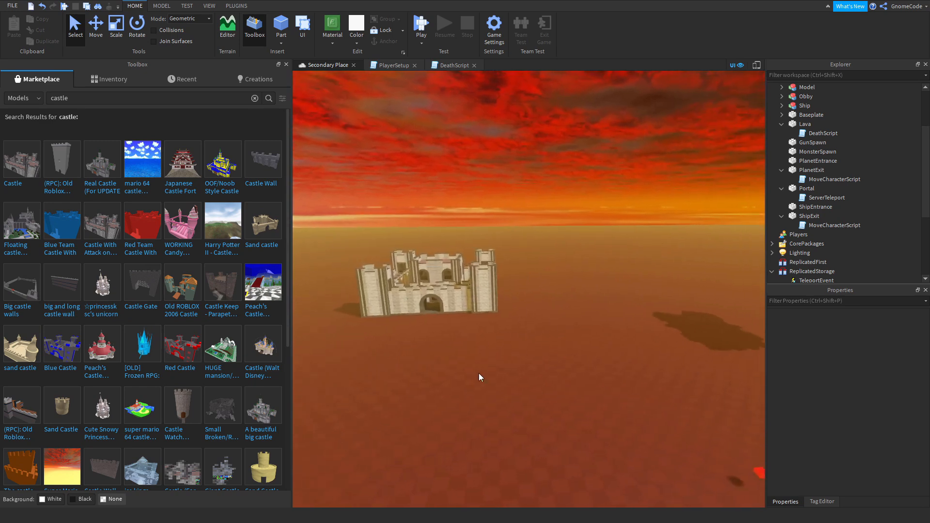
# Start a play test and walk the character from the start spawn across to the castle gate.
pyautogui.click(427, 27)
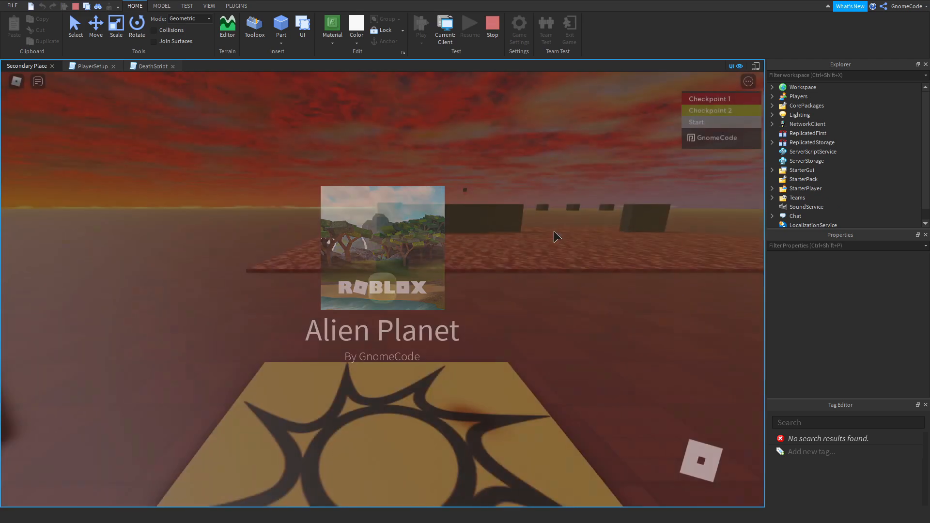
pyautogui.moveTo(554, 232); pyautogui.dragTo(547, 247, button='right')
pyautogui.press('w')
pyautogui.press('w')
pyautogui.press('w')
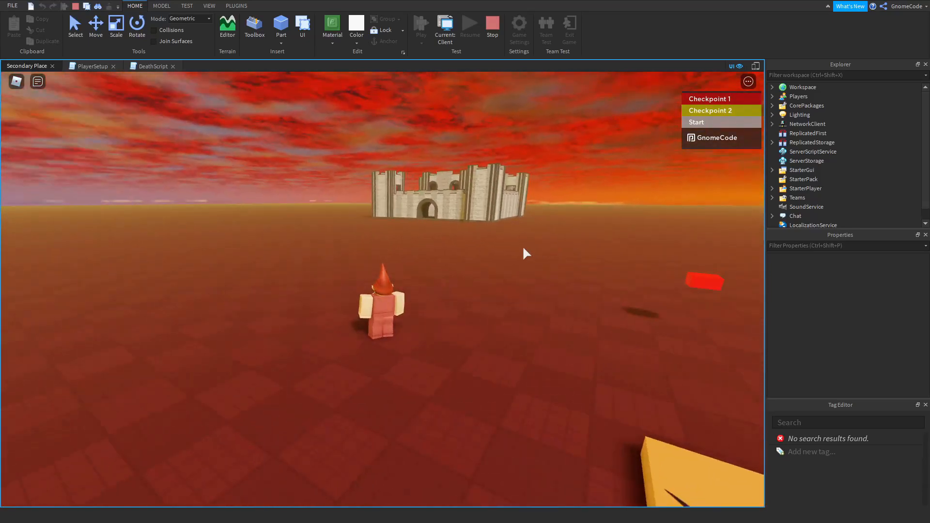
pyautogui.press('w')
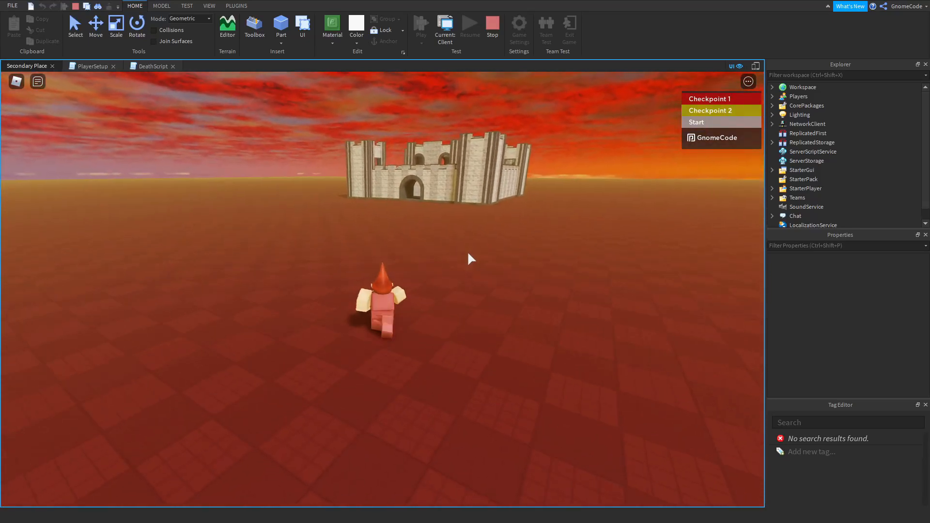
pyautogui.press('w')
pyautogui.scroll(2, 465, 247)
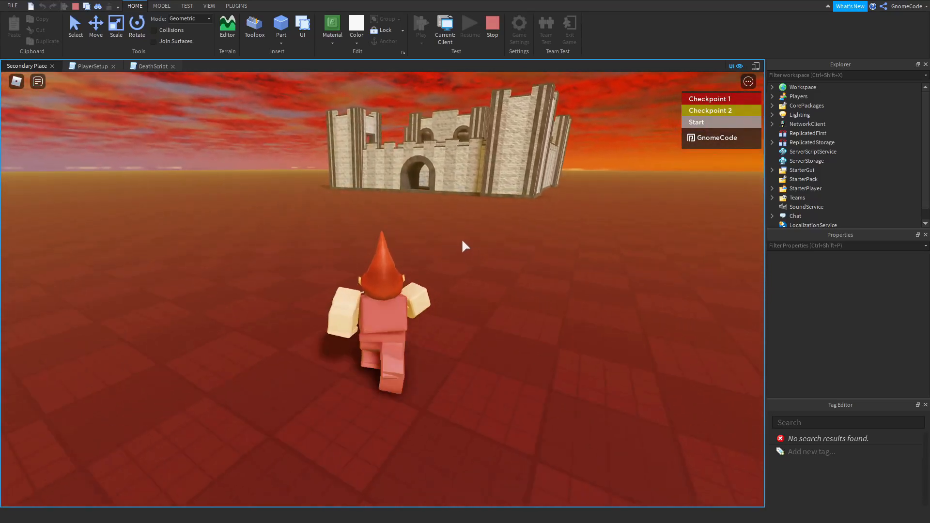
pyautogui.press('w')
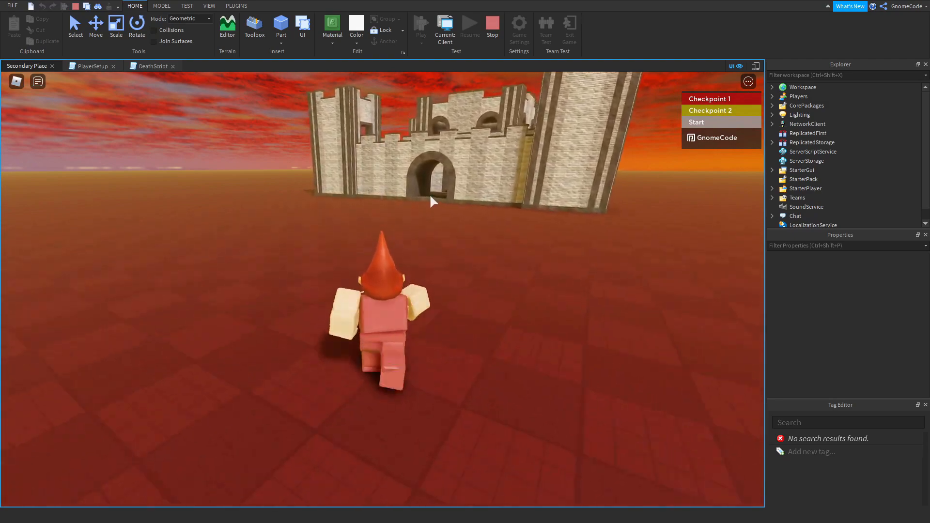
pyautogui.press('w')
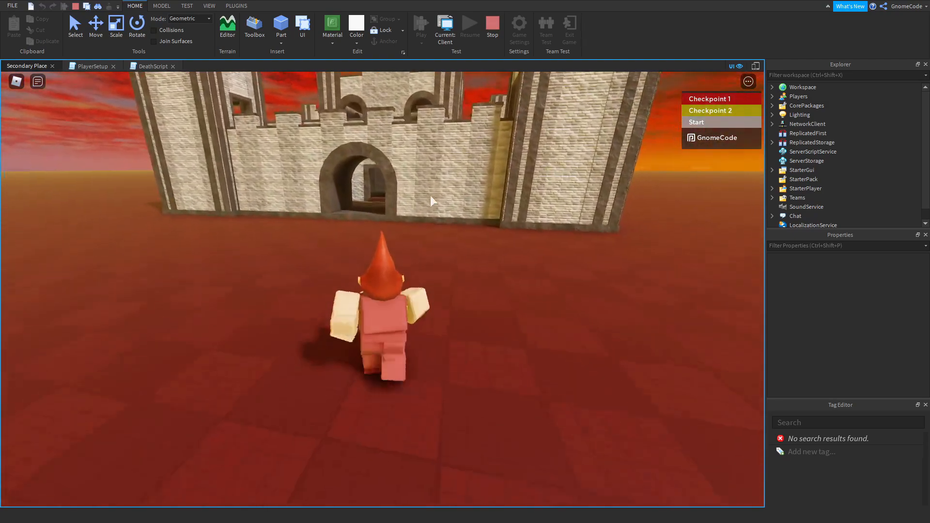
# Walk the character through the castle gate to the throne room and back towards the entrance.
pyautogui.press('w')
pyautogui.scroll(-3, 431, 195)
pyautogui.moveTo(430, 196); pyautogui.dragTo(430, 195, button='right')
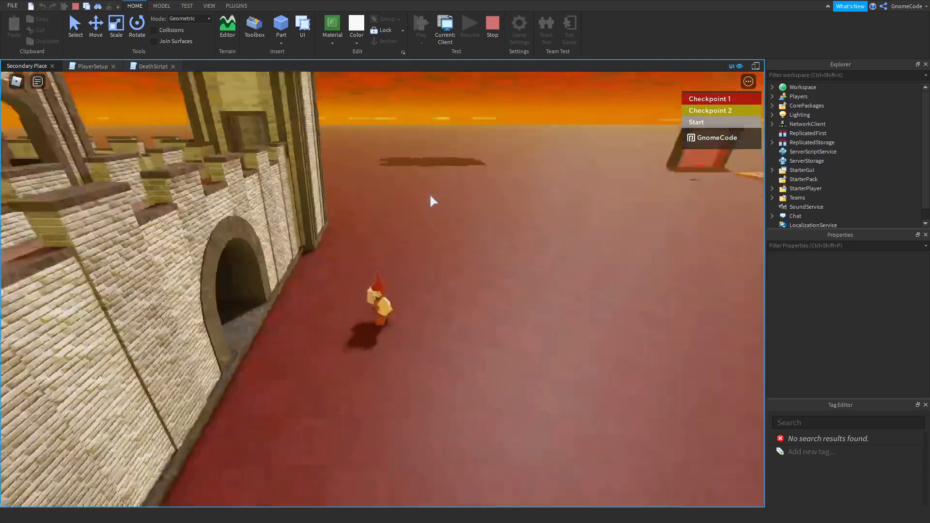
pyautogui.press('w')
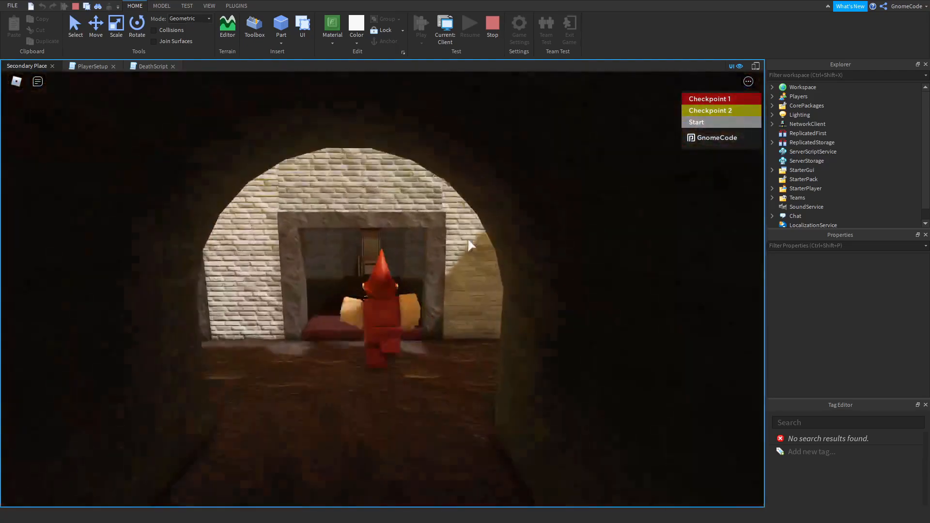
pyautogui.press('w')
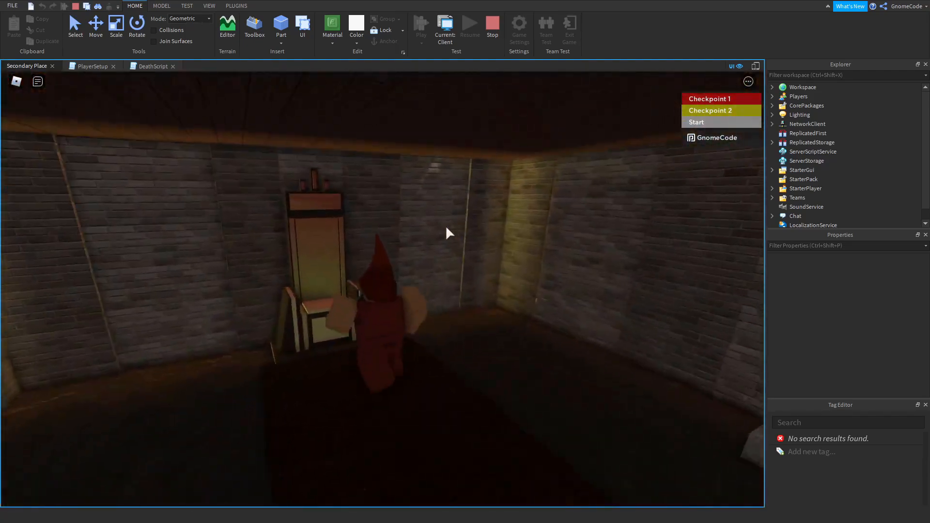
pyautogui.moveTo(446, 227); pyautogui.dragTo(446, 227, button='right')
pyautogui.press('w')
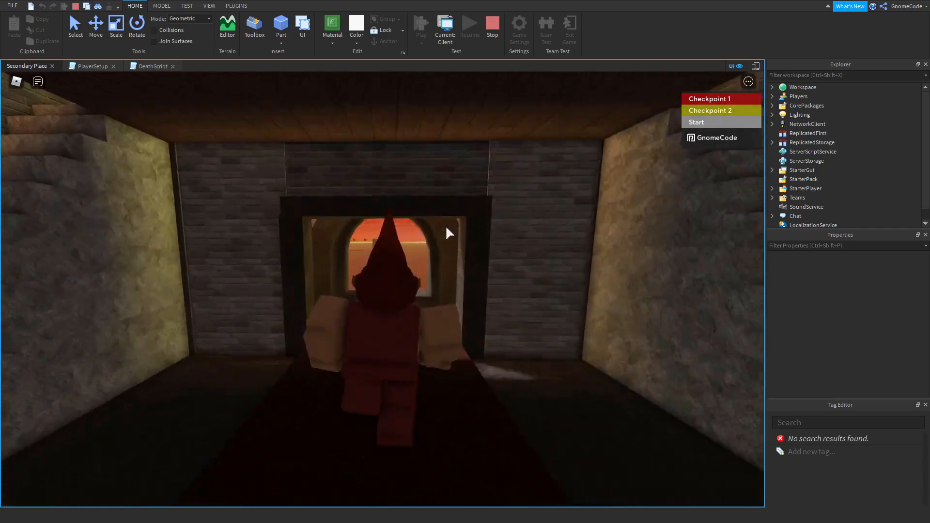
# Walk the character out through the castle's arched window and across the open ground towards the portal, and stop the play test.
pyautogui.press('w')
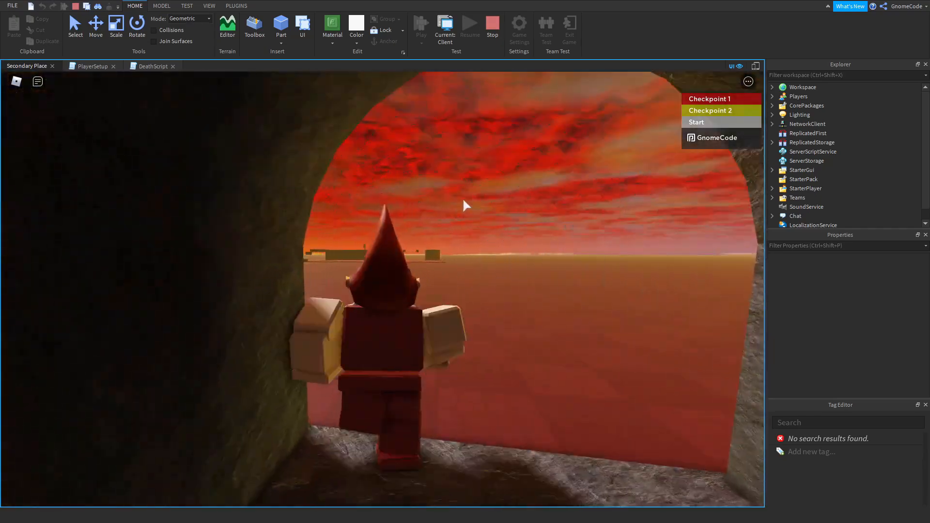
pyautogui.moveTo(464, 201); pyautogui.dragTo(459, 201, button='right')
pyautogui.scroll(-5, 455, 203)
pyautogui.press('s')
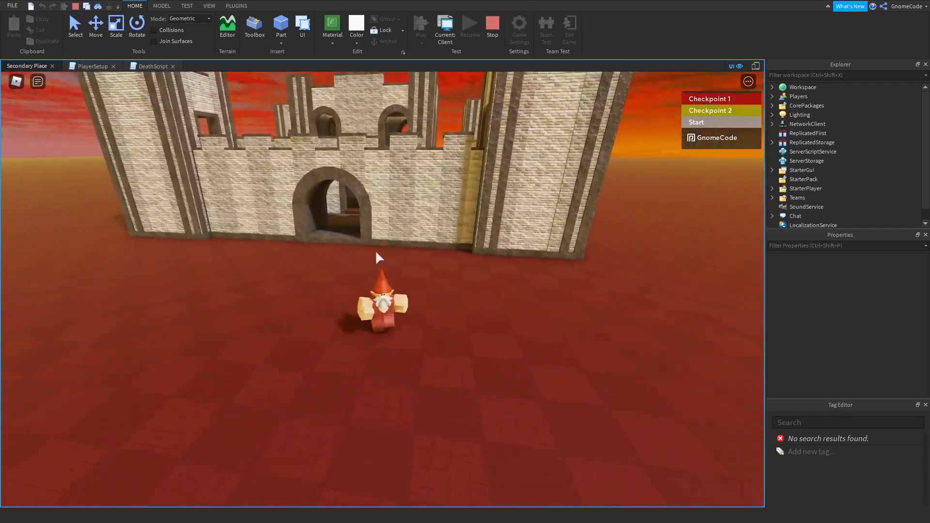
pyautogui.moveTo(443, 285); pyautogui.dragTo(443, 285, button='right')
pyautogui.press('w')
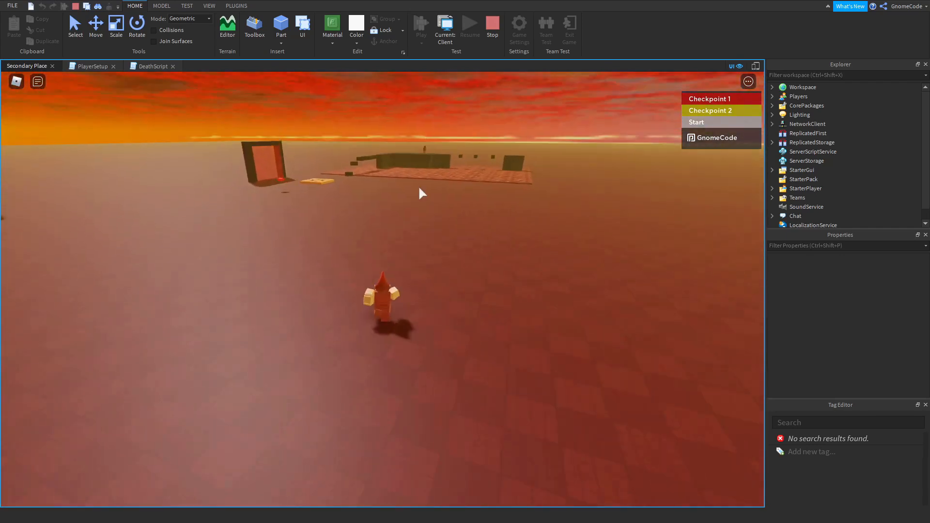
pyautogui.click(493, 20)
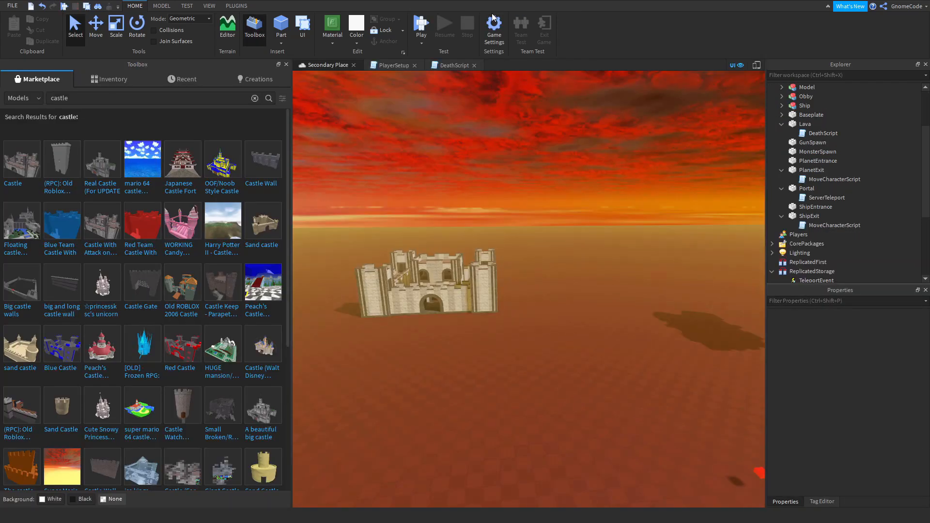
# Search the Toolbox marketplace models for "medieval house" and insert the low poly small house with the pink roof.
pyautogui.moveTo(455, 295); pyautogui.dragTo(493, 330, button='right')
pyautogui.press('s')
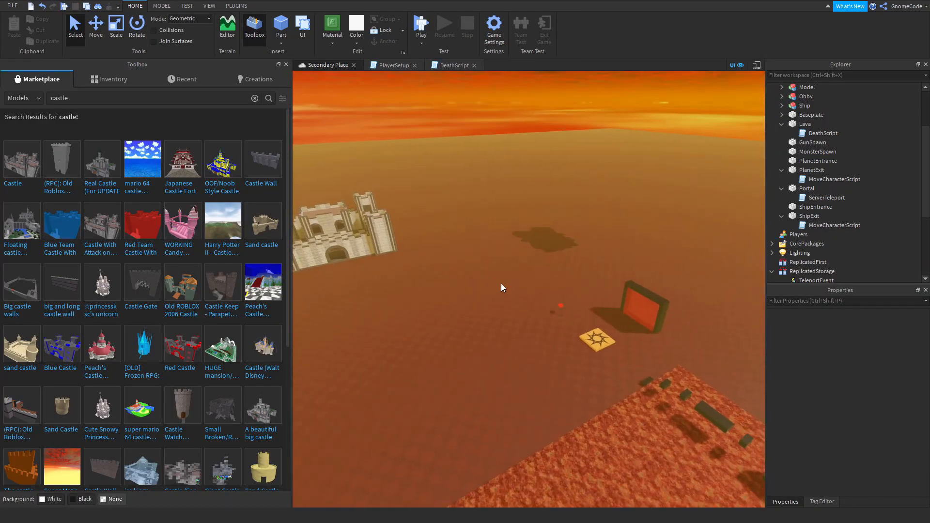
pyautogui.press('w')
pyautogui.press('d')
pyautogui.press('a')
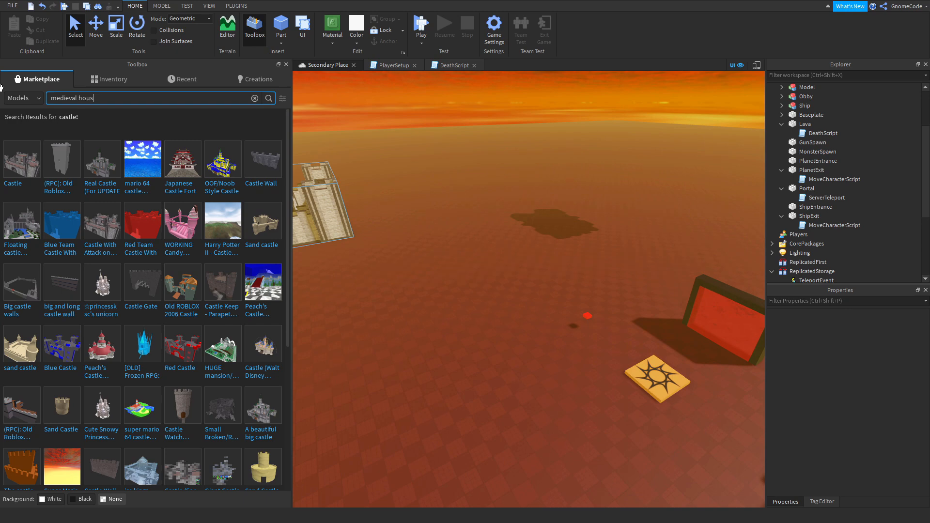
pyautogui.write('e')
pyautogui.press('Return')
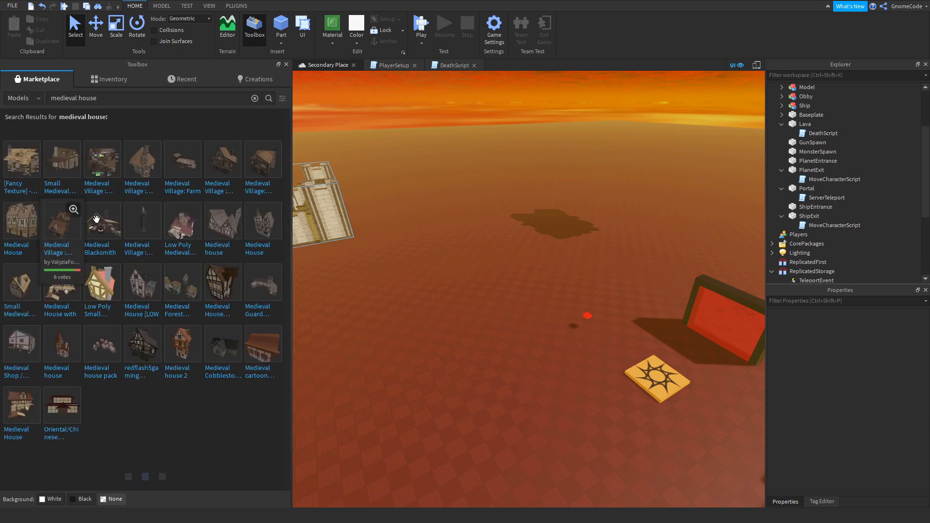
pyautogui.click(125, 289)
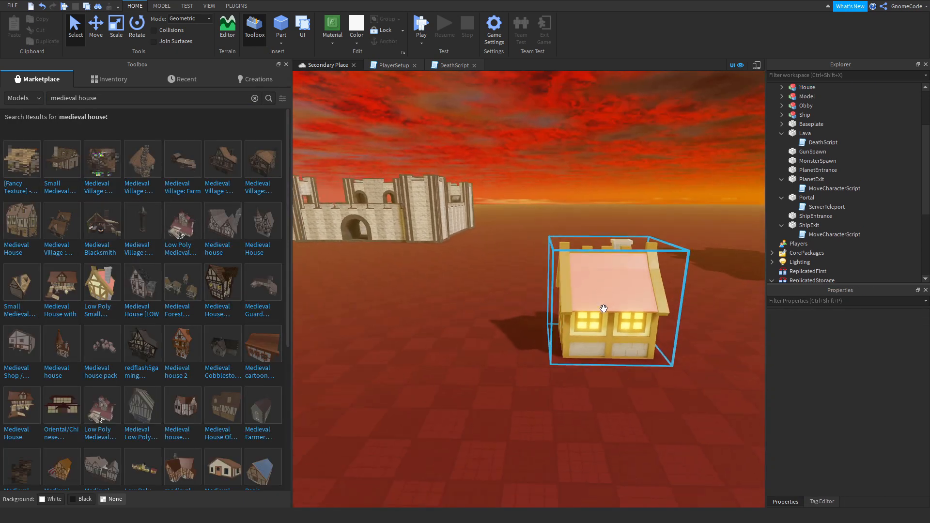
# Move the house in front of the castle, to about 54, 7.1, 121, and scale it up slightly.
pyautogui.moveTo(604, 310); pyautogui.dragTo(433, 282)
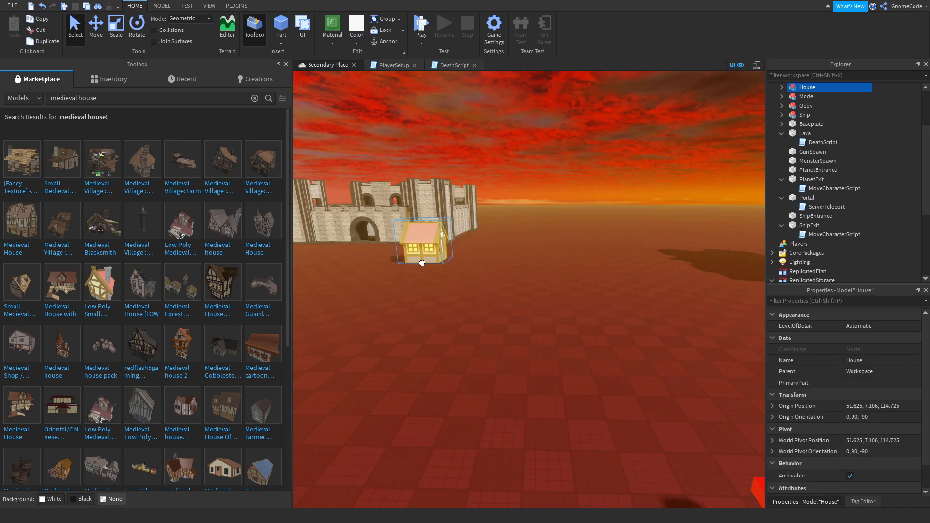
pyautogui.press('a')
pyautogui.click(116, 30)
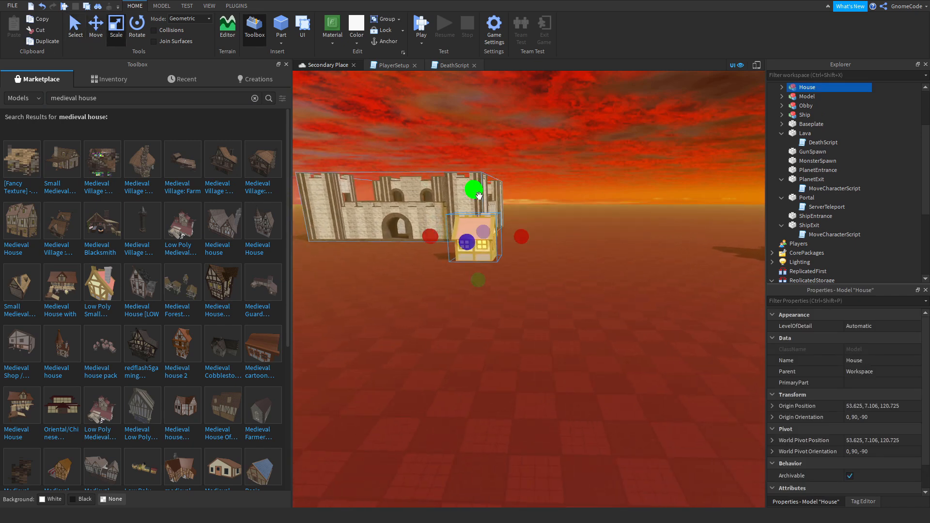
pyautogui.click(594, 237)
pyautogui.moveTo(595, 237); pyautogui.dragTo(594, 237, button='right')
pyautogui.press('a')
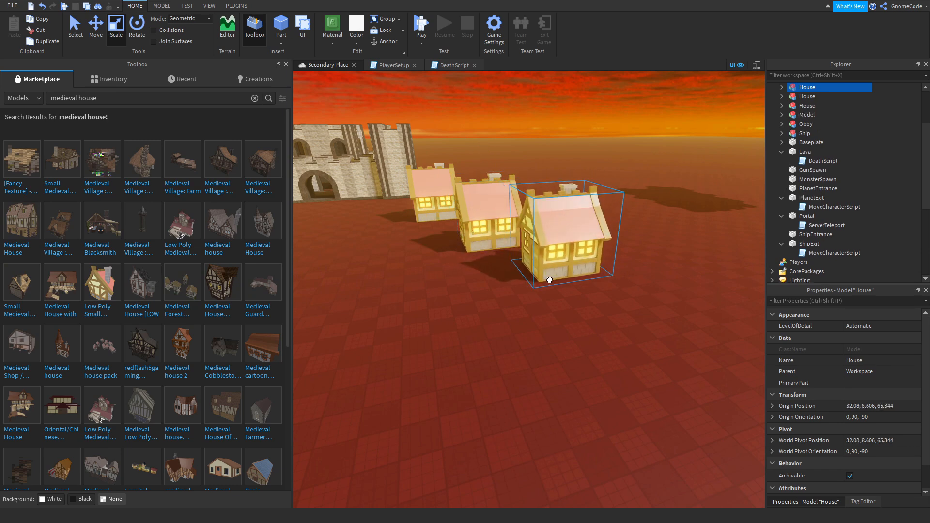
# Duplicate the house repeatedly and line up the copies in two facing rows that form a street to the castle.
pyautogui.moveTo(550, 280); pyautogui.dragTo(552, 283)
pyautogui.hotkey('ctrl', 'd')
pyautogui.moveTo(551, 283); pyautogui.dragTo(654, 380)
pyautogui.hotkey('ctrl', 'd')
pyautogui.press('s')
pyautogui.press('d')
pyautogui.moveTo(556, 411); pyautogui.dragTo(556, 411, button='right')
pyautogui.press('s')
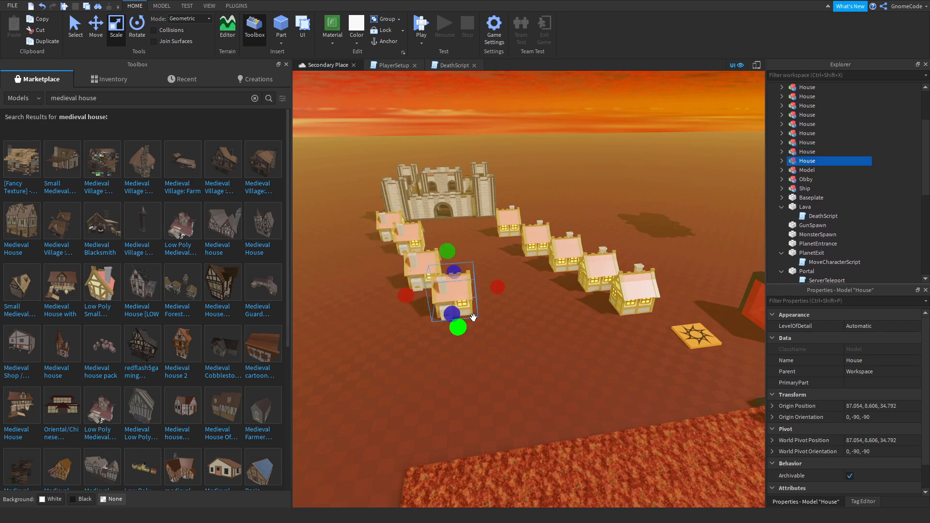
# Start a play test, walk the character between the rows of houses, and stop the test.
pyautogui.click(417, 19)
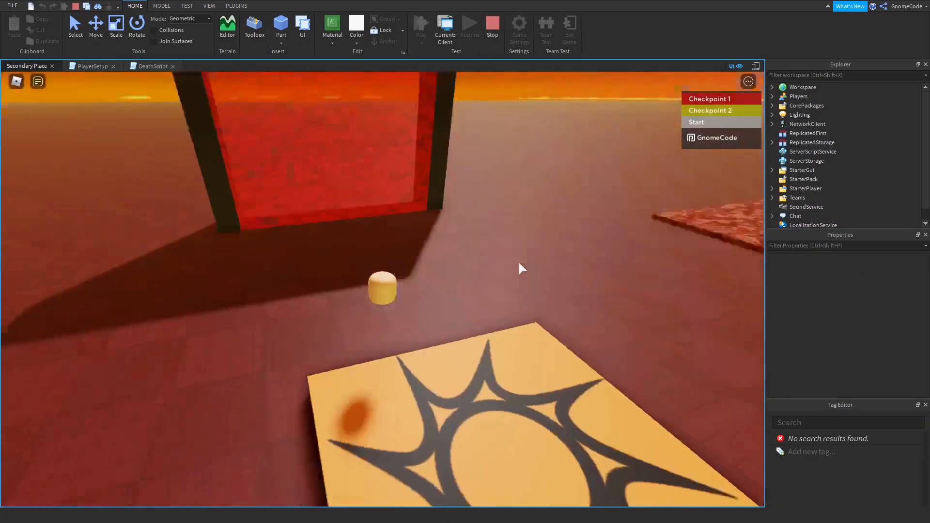
pyautogui.moveTo(519, 264); pyautogui.dragTo(520, 264, button='right')
pyautogui.press('w')
pyautogui.moveTo(463, 293); pyautogui.dragTo(451, 289, button='right')
pyautogui.scroll(-5, 452, 290)
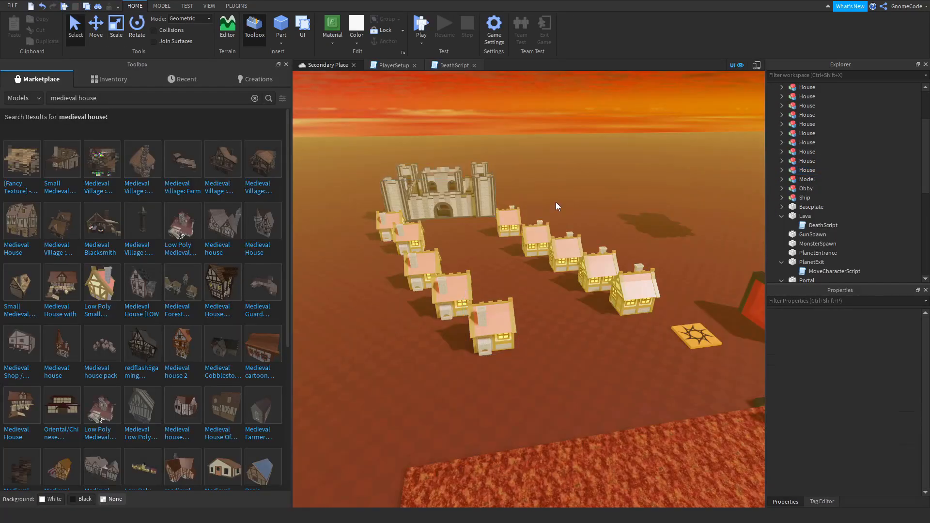
# Inspect the two rows of houses and the castle from several angles in the editor.
pyautogui.press('w')
pyautogui.moveTo(557, 203); pyautogui.dragTo(556, 203, button='right')
pyautogui.press('s')
pyautogui.moveTo(577, 361); pyautogui.dragTo(575, 360, button='right')
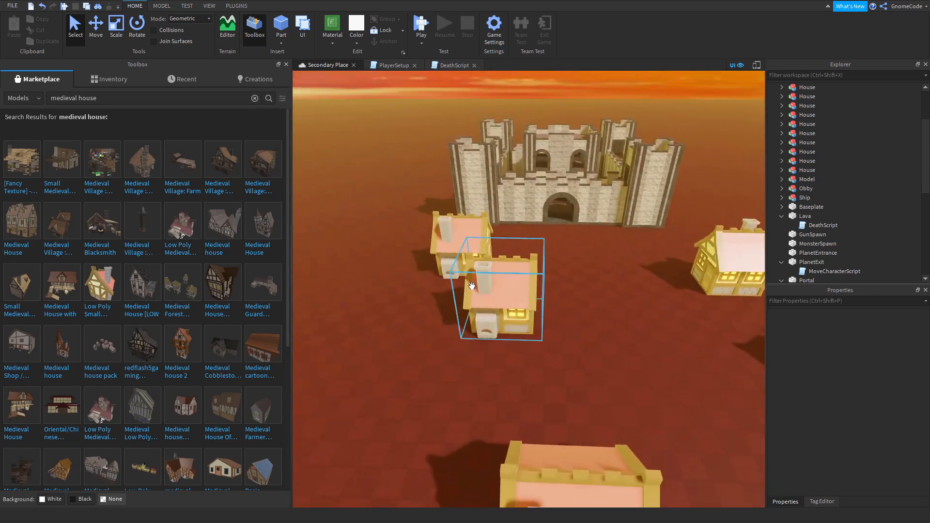
pyautogui.moveTo(539, 414); pyautogui.dragTo(539, 414, button='right')
pyautogui.press('s')
pyautogui.moveTo(533, 359); pyautogui.dragTo(515, 346, button='right')
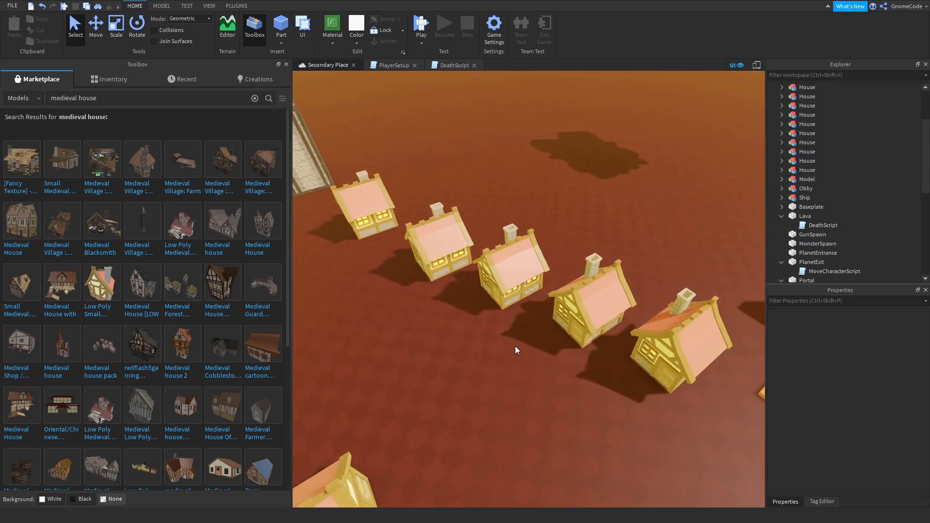
pyautogui.moveTo(575, 230); pyautogui.dragTo(574, 230, button='right')
pyautogui.press('w')
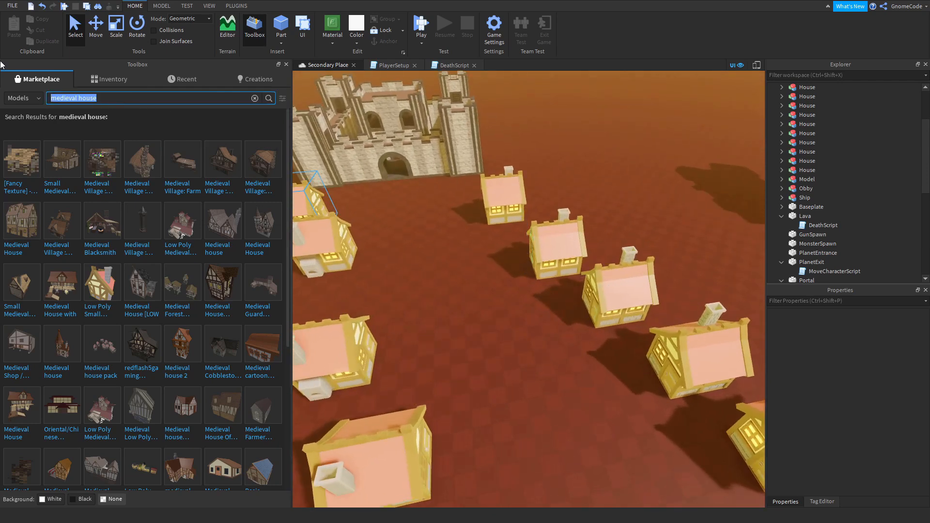
# Search the Toolbox marketplace models for "chest" and insert the wooden Treasure Chest among the houses.
pyautogui.press('Return')
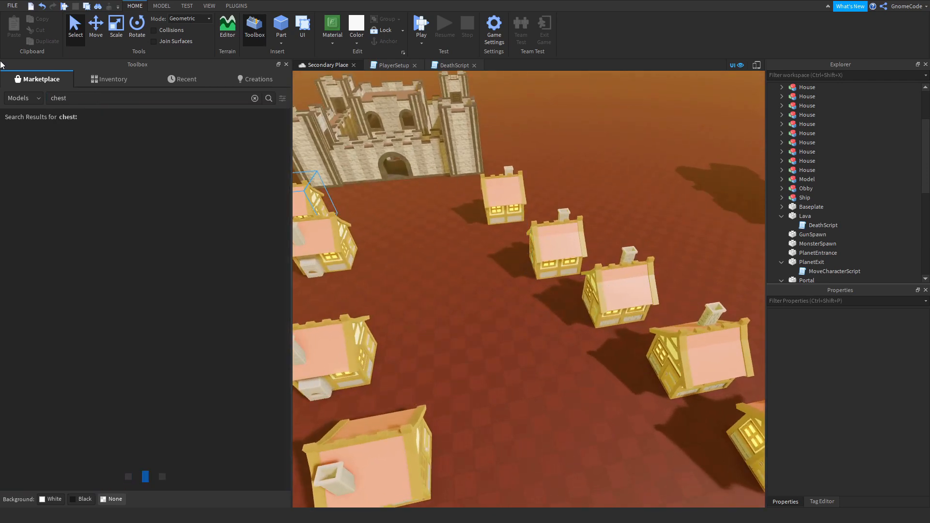
pyautogui.moveTo(535, 320); pyautogui.dragTo(536, 321, button='right')
pyautogui.press('w')
pyautogui.press('w')
pyautogui.click(55, 168)
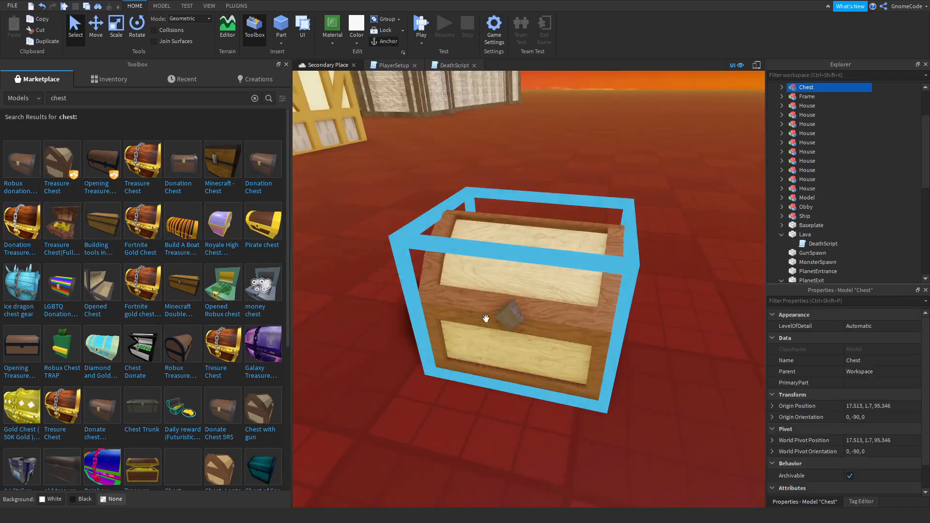
# Place the chest on the ground behind the row of houses, at about 22, 1.7, 90, and check it up close.
pyautogui.click(518, 457)
pyautogui.press('s')
pyautogui.moveTo(551, 420); pyautogui.dragTo(551, 420, button='right')
pyautogui.moveTo(604, 342); pyautogui.dragTo(490, 374)
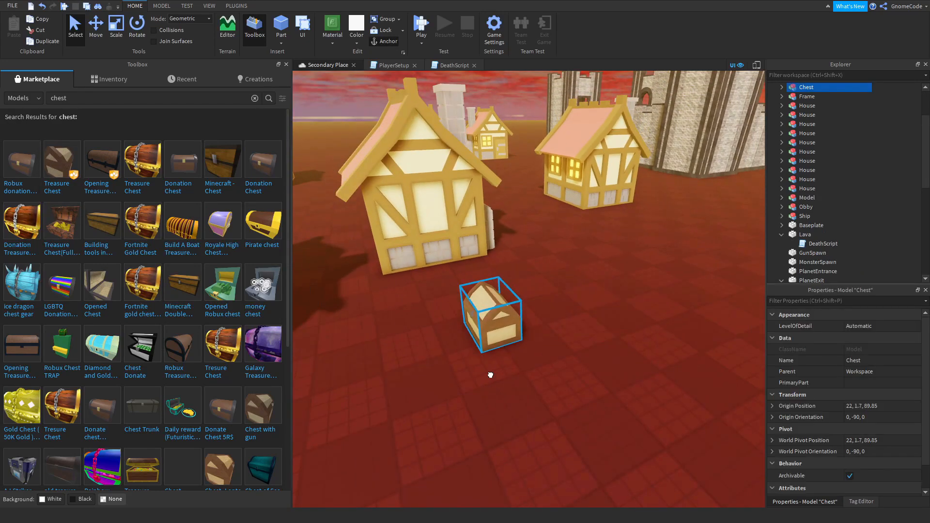
pyautogui.click(578, 357)
pyautogui.moveTo(577, 357); pyautogui.dragTo(577, 357, button='right')
pyautogui.press('a')
pyautogui.press('d')
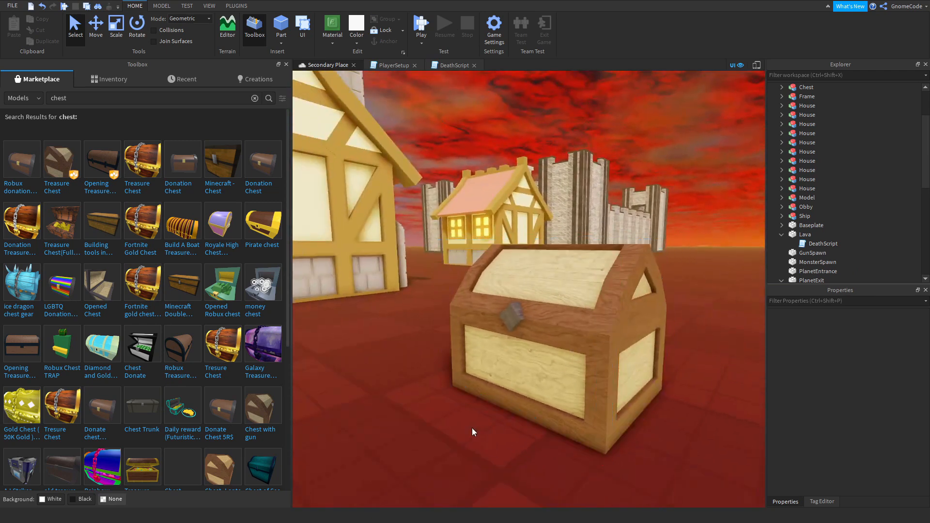
# Examine the village layout between the castle and the start spawn from above and from several sides.
pyautogui.scroll(-1, 448, 430)
pyautogui.press('w')
pyautogui.moveTo(440, 430); pyautogui.dragTo(440, 429, button='right')
pyautogui.press('s')
pyautogui.scroll(-2, 440, 429)
pyautogui.moveTo(508, 328); pyautogui.dragTo(509, 328, button='right')
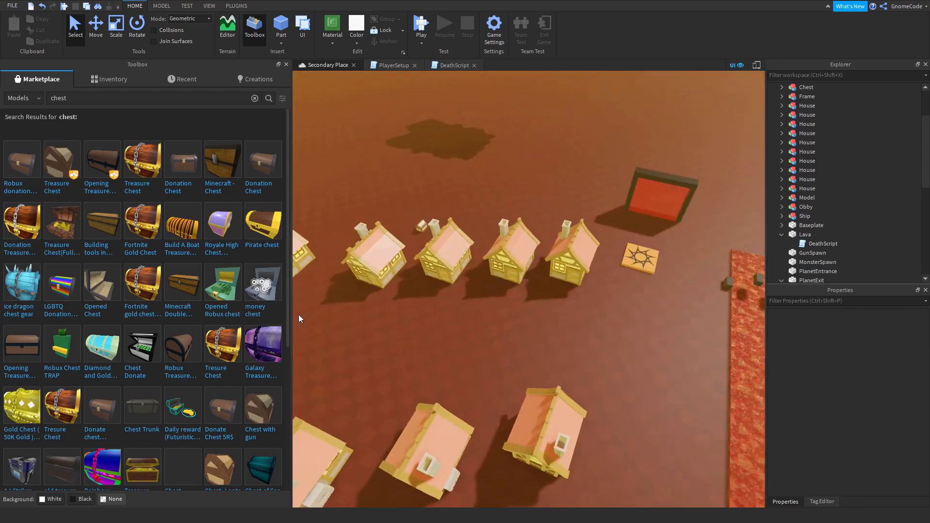
pyautogui.moveTo(560, 297); pyautogui.dragTo(561, 297, button='right')
pyautogui.moveTo(435, 299); pyautogui.dragTo(435, 299, button='right')
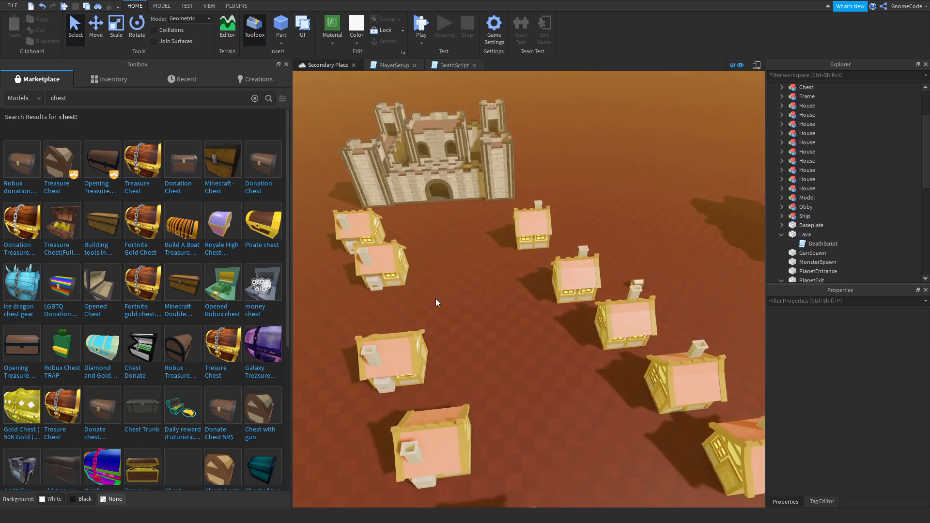
pyautogui.scroll(-2, 552, 326)
pyautogui.moveTo(565, 344); pyautogui.dragTo(551, 354, button='right')
pyautogui.scroll(-1, 400, 194)
pyautogui.scroll(3, 400, 194)
pyautogui.moveTo(499, 317); pyautogui.dragTo(498, 318, button='right')
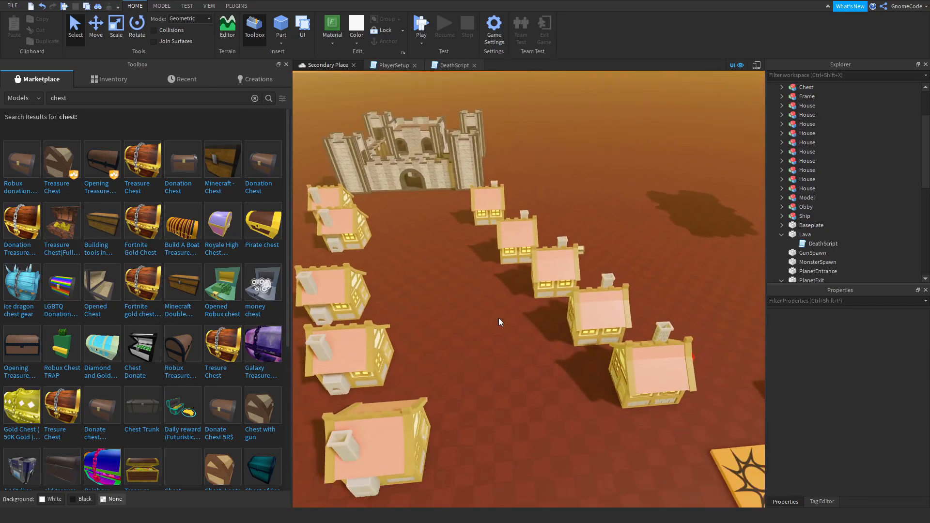
pyautogui.press('w')
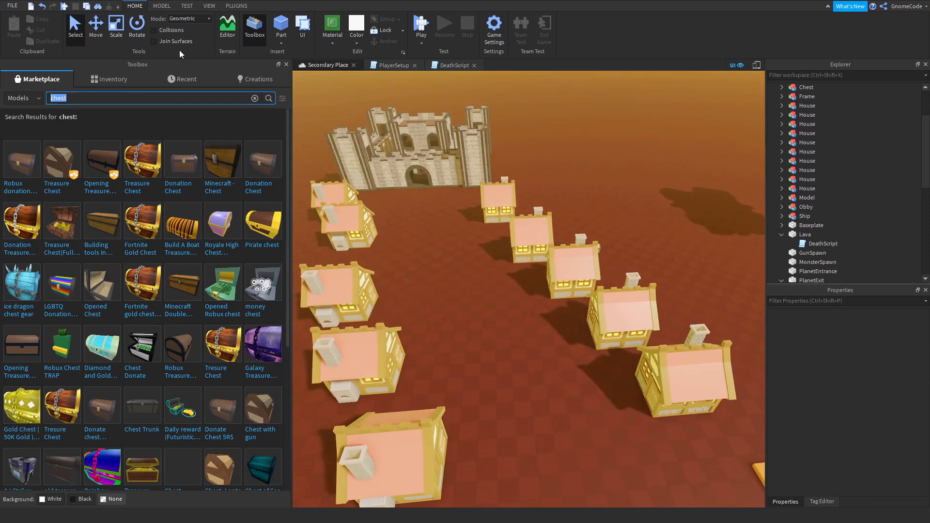
# Close the Toolbox and insert an R15 Block Rig dummy with the Rig Builder near the front houses.
pyautogui.click(287, 64)
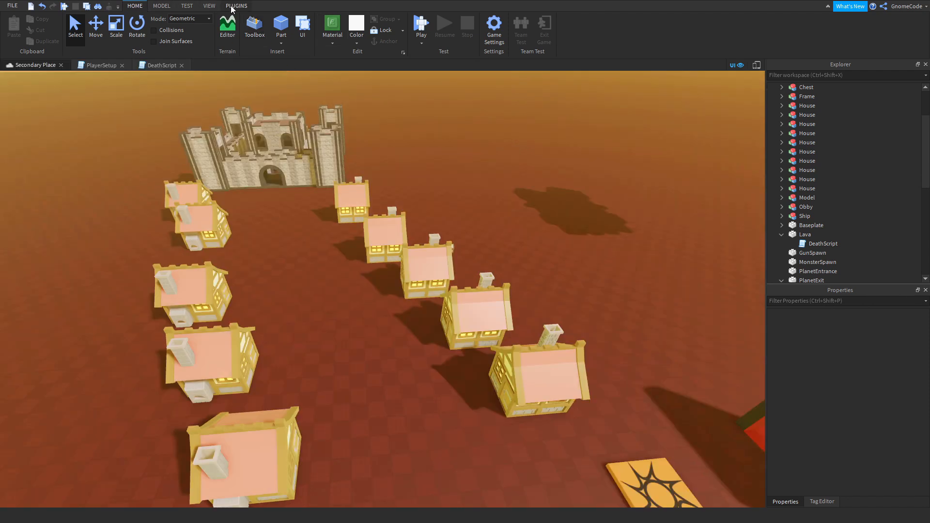
pyautogui.click(69, 30)
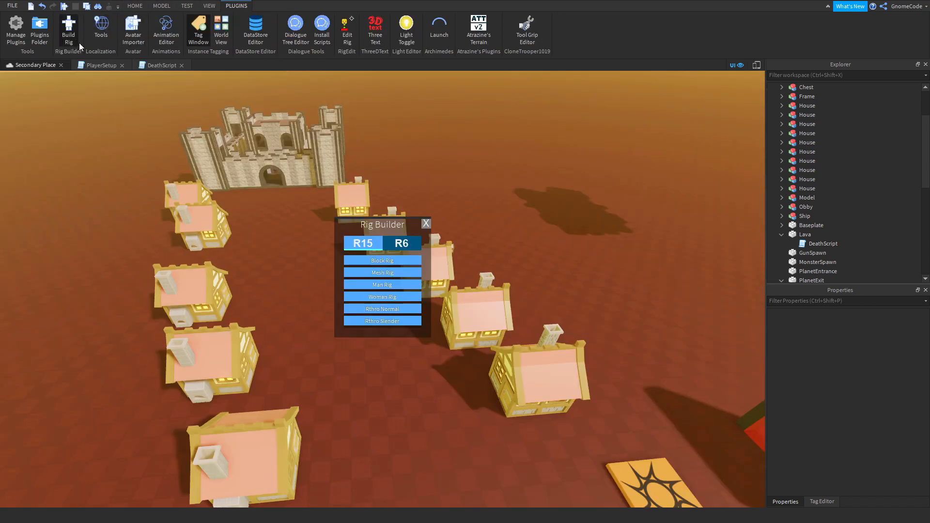
pyautogui.click(388, 262)
pyautogui.moveTo(391, 310); pyautogui.dragTo(461, 372)
pyautogui.scroll(8, 483, 387)
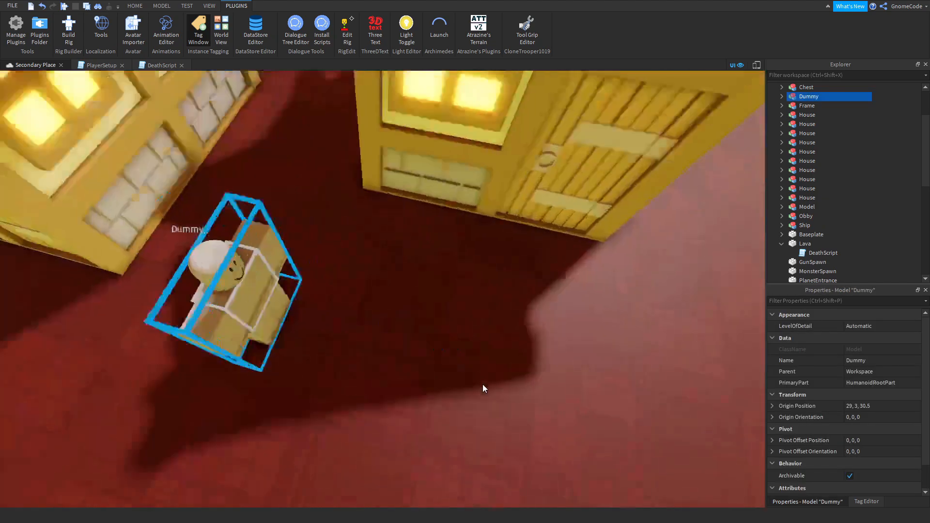
pyautogui.moveTo(482, 385); pyautogui.dragTo(437, 374, button='right')
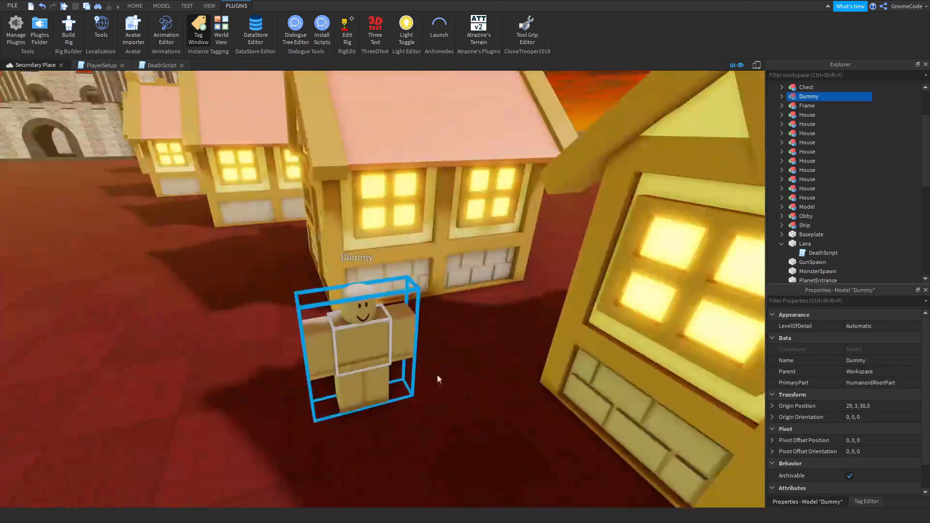
# Position the dummy in front of the houses, duplicate it, and place and rotate the copy so the two stand together.
pyautogui.moveTo(372, 376); pyautogui.dragTo(414, 367)
pyautogui.click(458, 423)
pyautogui.click(419, 358)
pyautogui.hotkey('ctrl', 'd')
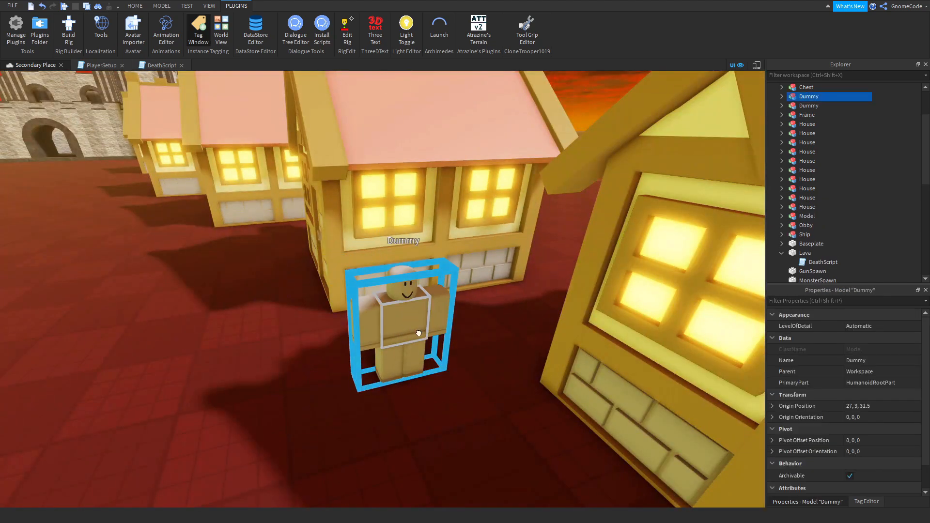
pyautogui.moveTo(420, 334); pyautogui.dragTo(430, 406)
pyautogui.hotkey('ctrl', 'r')
pyautogui.click(494, 429)
# Delete the castle, all the houses, the chest, both dummies and the PlanetExit part.
pyautogui.press('w')
pyautogui.moveTo(496, 436); pyautogui.dragTo(498, 441, button='right')
pyautogui.press('s')
pyautogui.press('s')
pyautogui.press('w')
pyautogui.press('s')
pyautogui.press('w')
pyautogui.press('w')
pyautogui.press('s')
pyautogui.press('s')
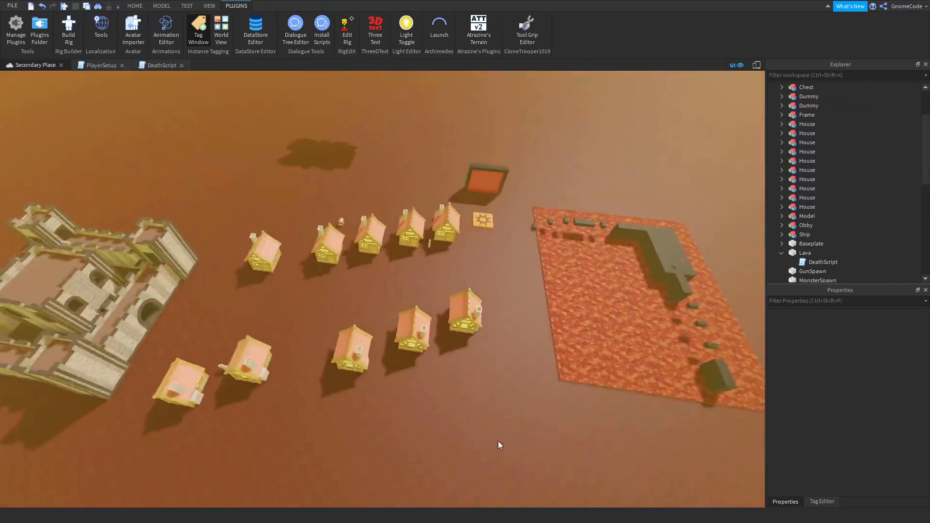
pyautogui.moveTo(459, 174); pyautogui.dragTo(176, 410)
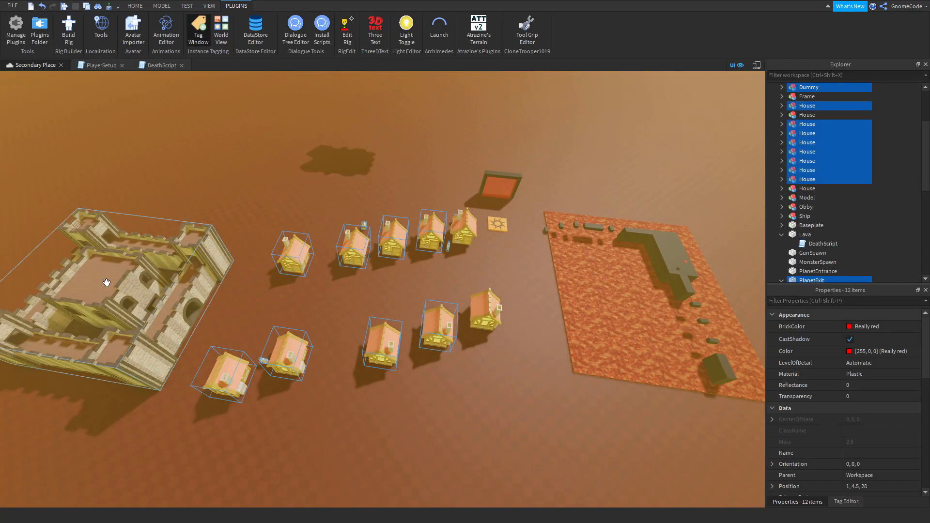
pyautogui.press('Delete')
pyautogui.click(108, 281)
pyautogui.press('Delete')
pyautogui.click(458, 218)
pyautogui.press('Delete')
pyautogui.press('Delete')
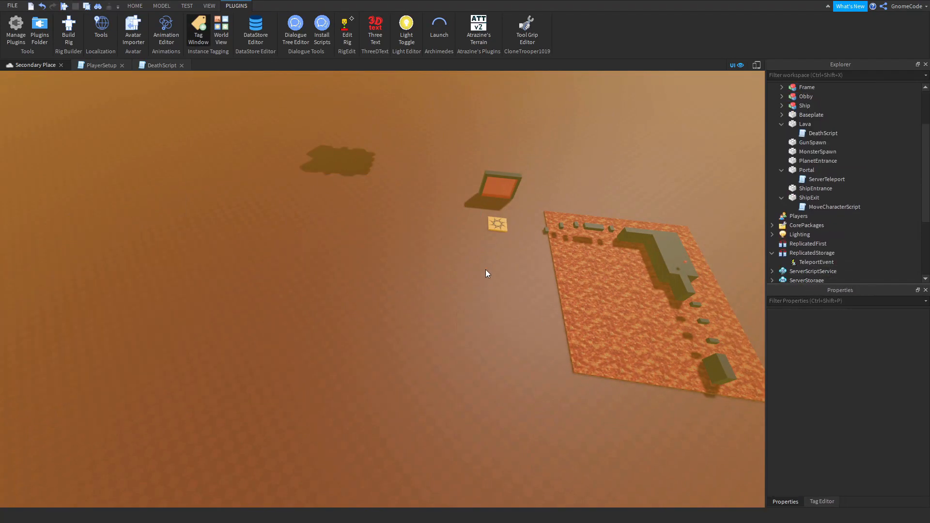
pyautogui.moveTo(500, 272); pyautogui.dragTo(500, 273, button='right')
pyautogui.press('w')
pyautogui.press('s')
pyautogui.press('d')
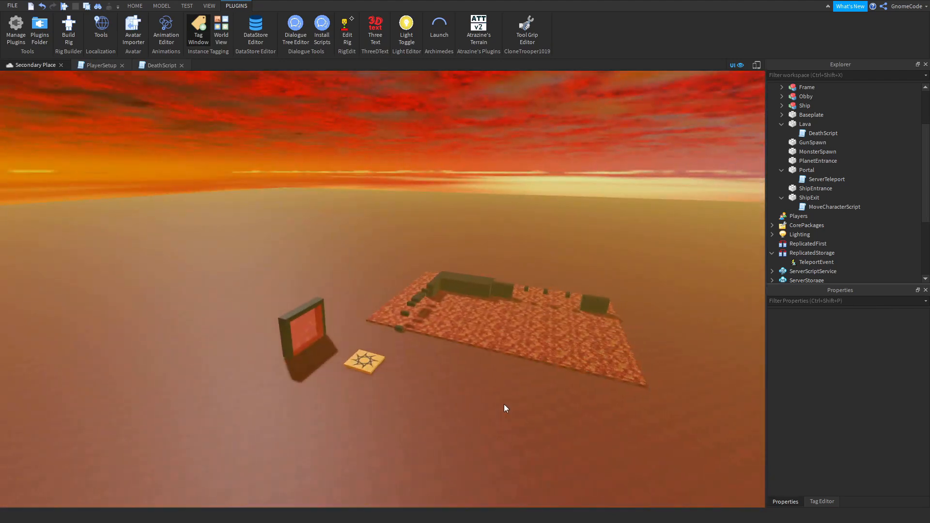
pyautogui.moveTo(504, 404); pyautogui.dragTo(506, 403, button='right')
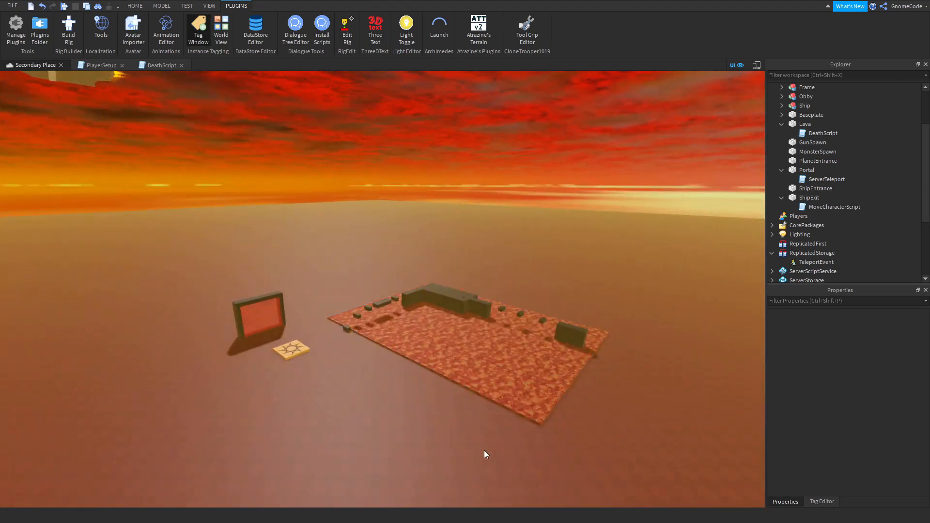